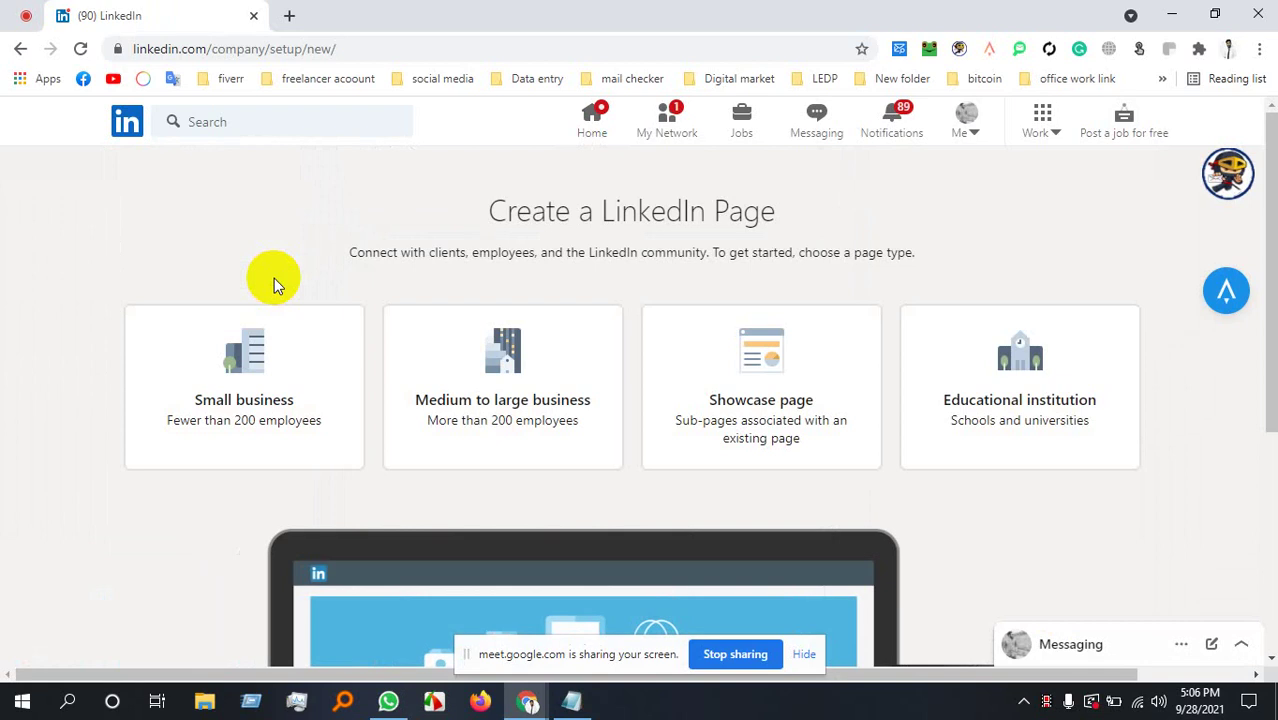
Start a new small business page and enter RB.com as its name.
click(292, 445)
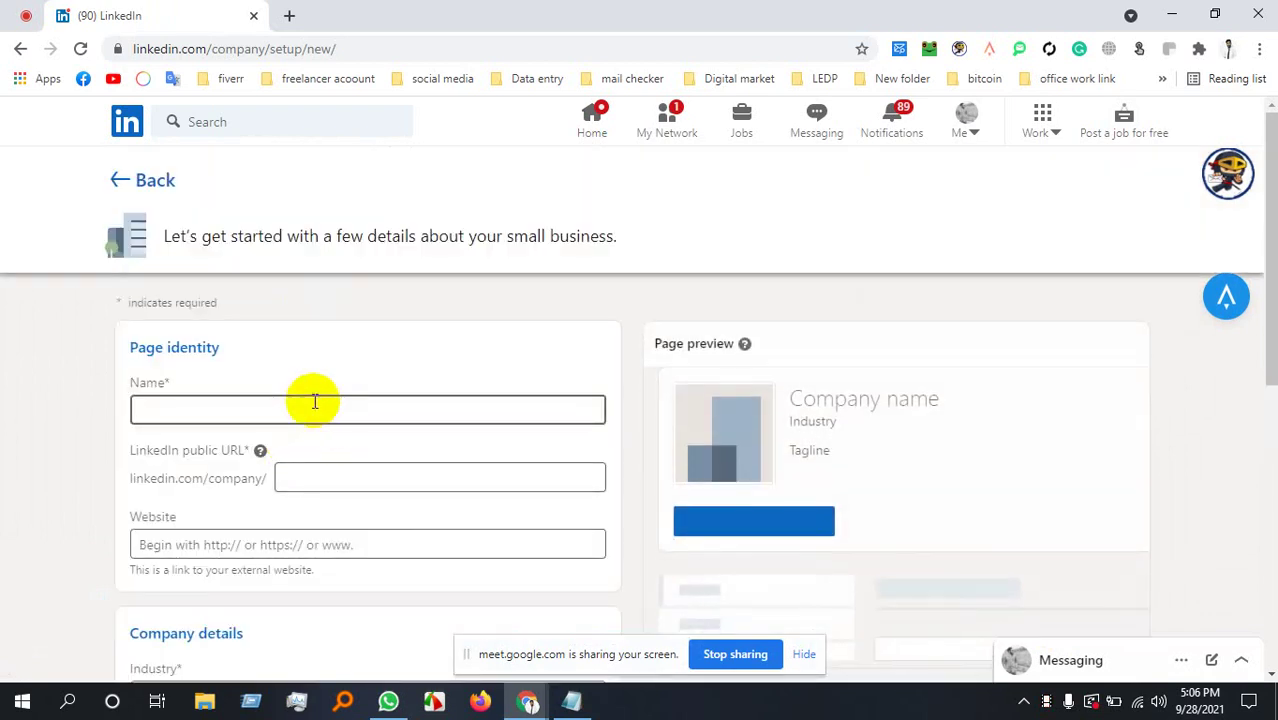
click(313, 402)
text(N)
key(BackSpace)
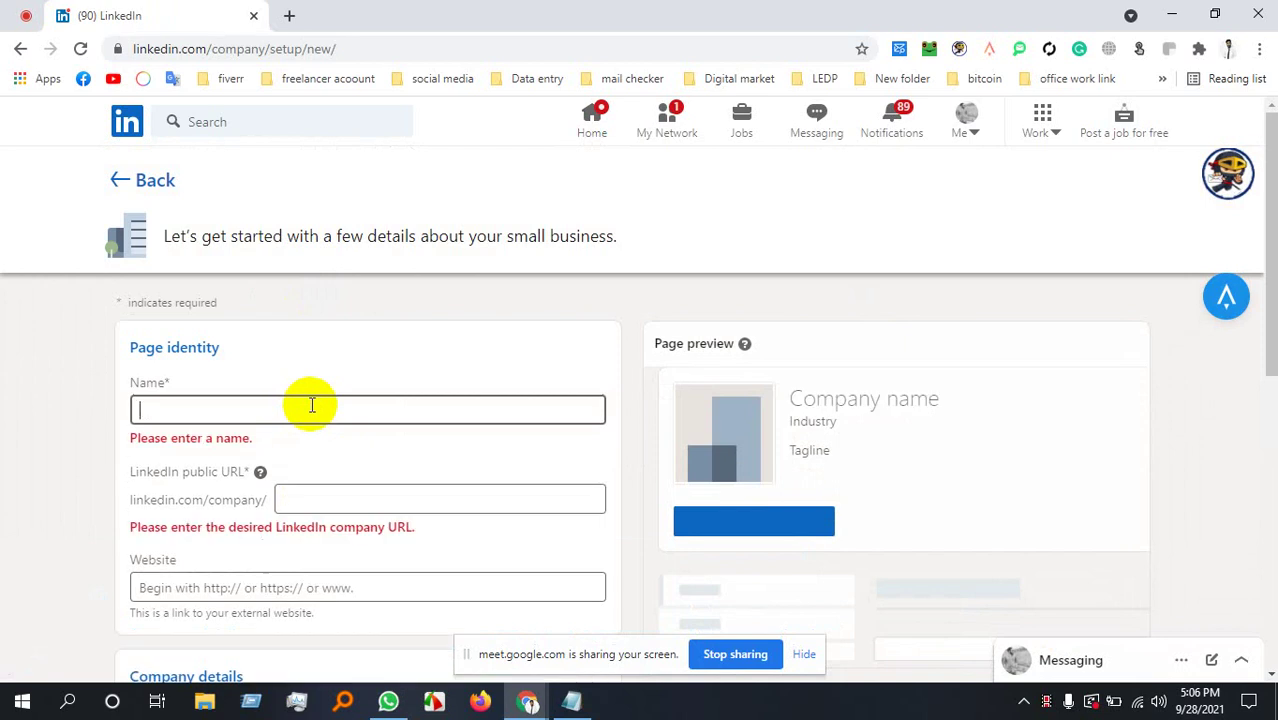
text(Rb)
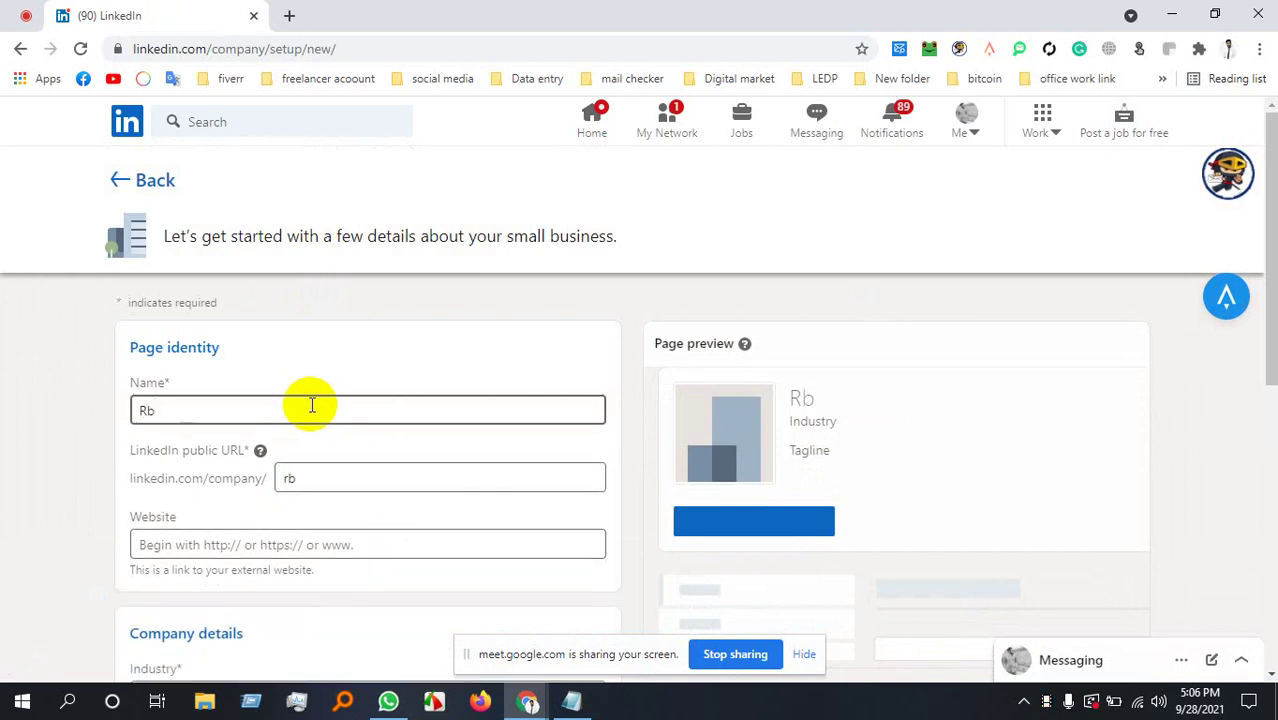
key(BackSpace)
text(B.com)
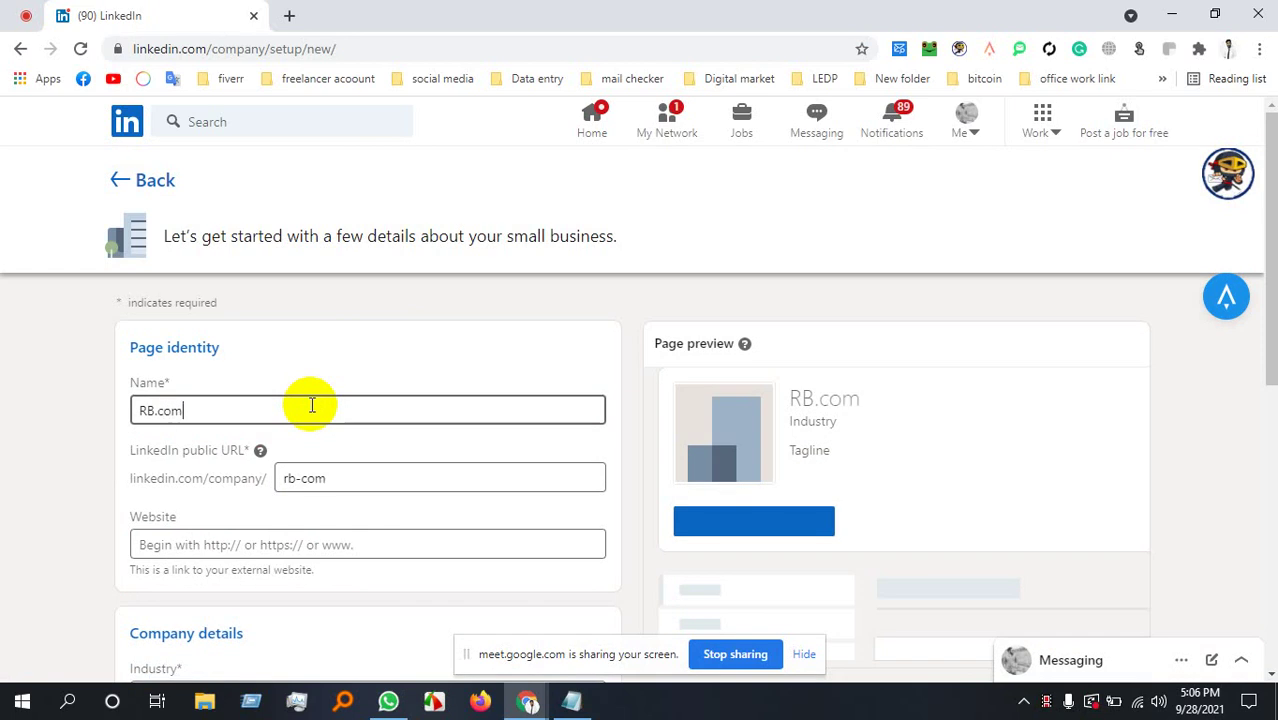
Set the company's industry to Marketing & Advertising.
scroll(305, 420, down, 3)
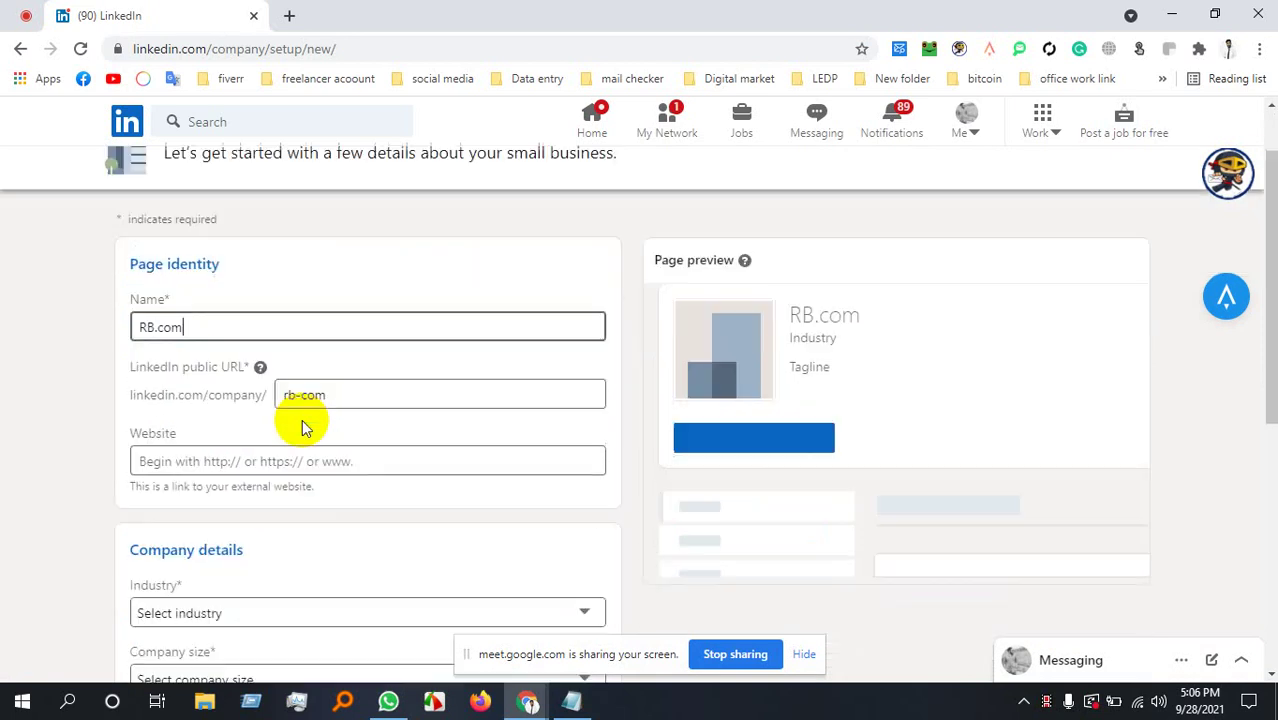
click(302, 419)
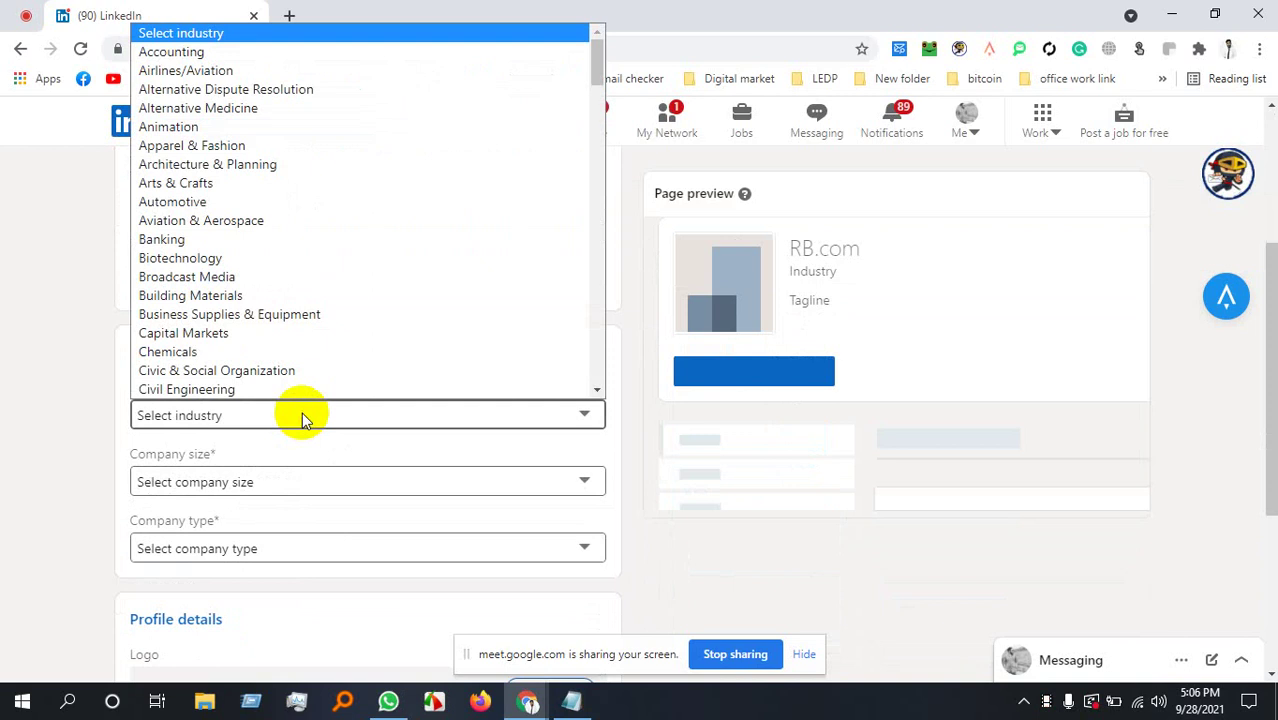
key(Down)
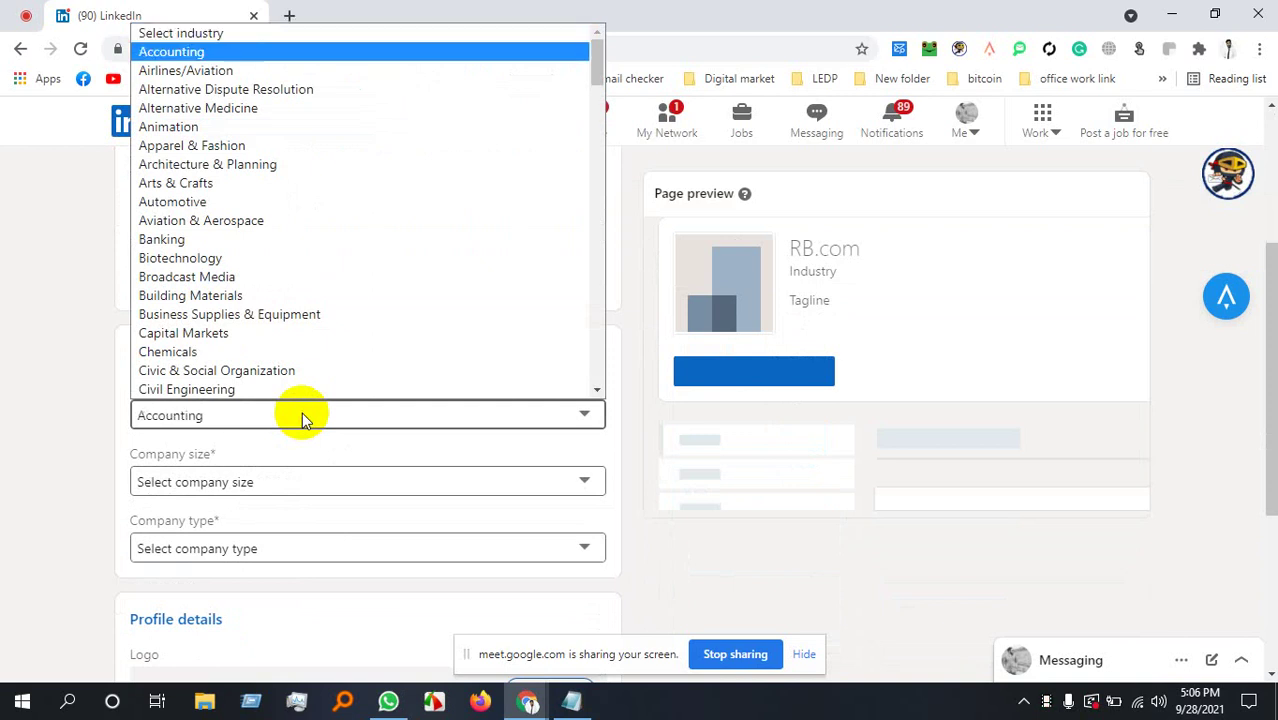
key(v)
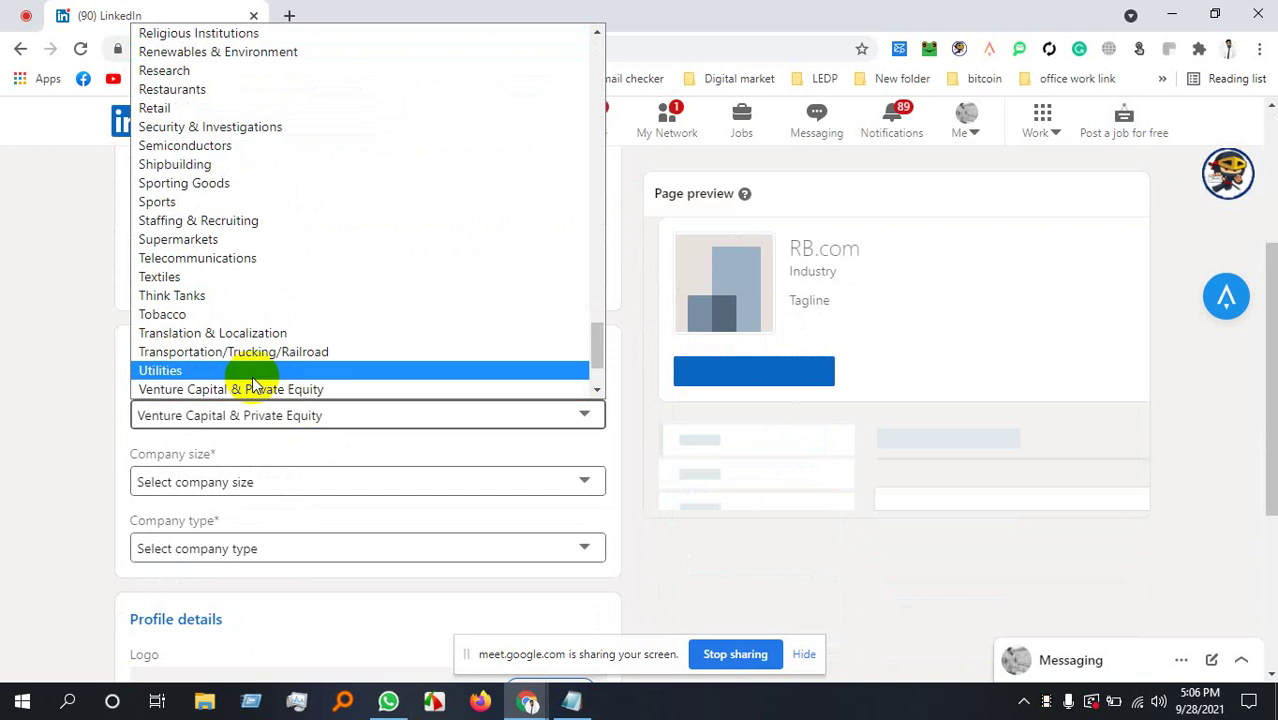
key(m)
key(a)
key(r)
key(k)
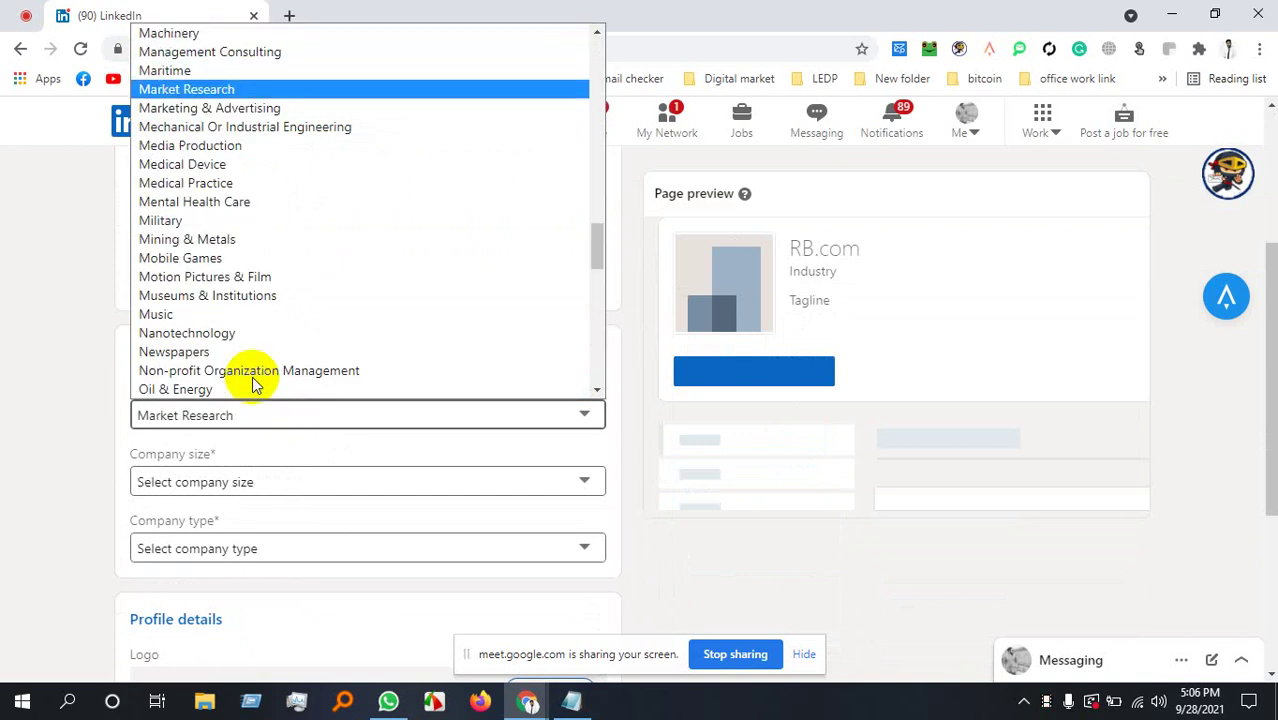
key(Down)
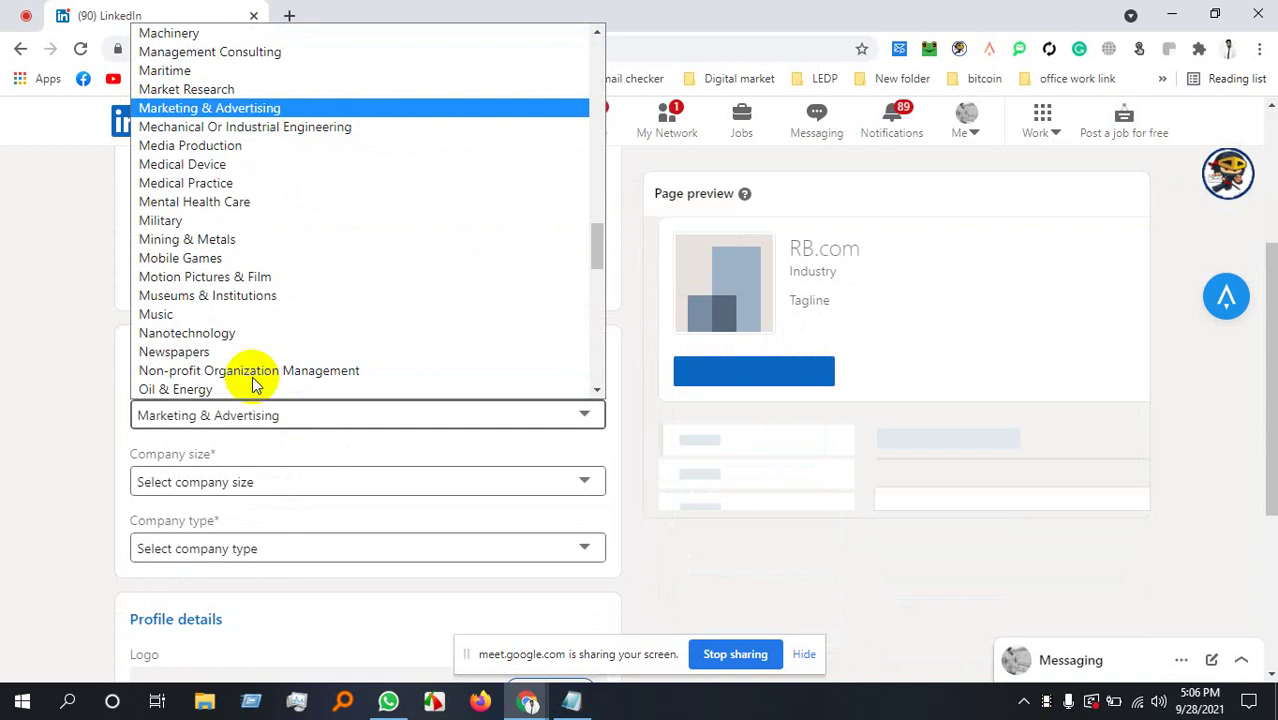
click(214, 108)
Set the company size to 2–10 employees and the company type to Self-employed.
scroll(310, 450, down, 1)
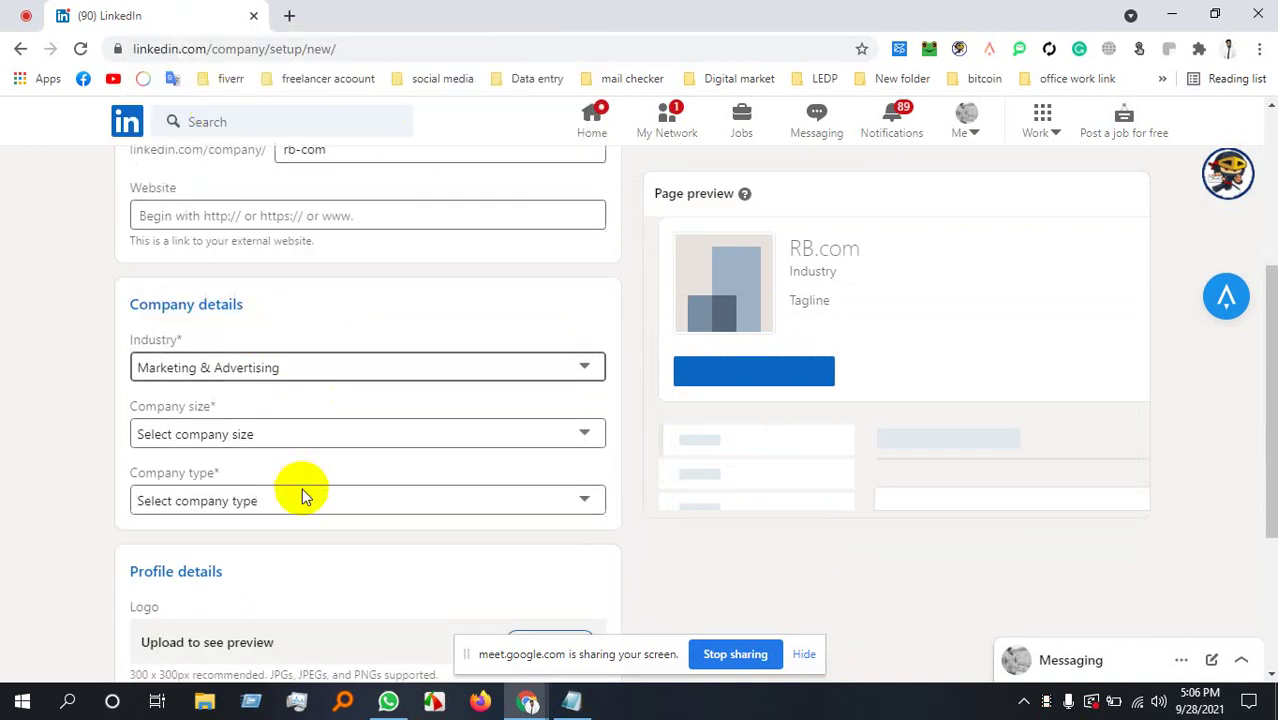
scroll(302, 488, down, 1)
click(420, 388)
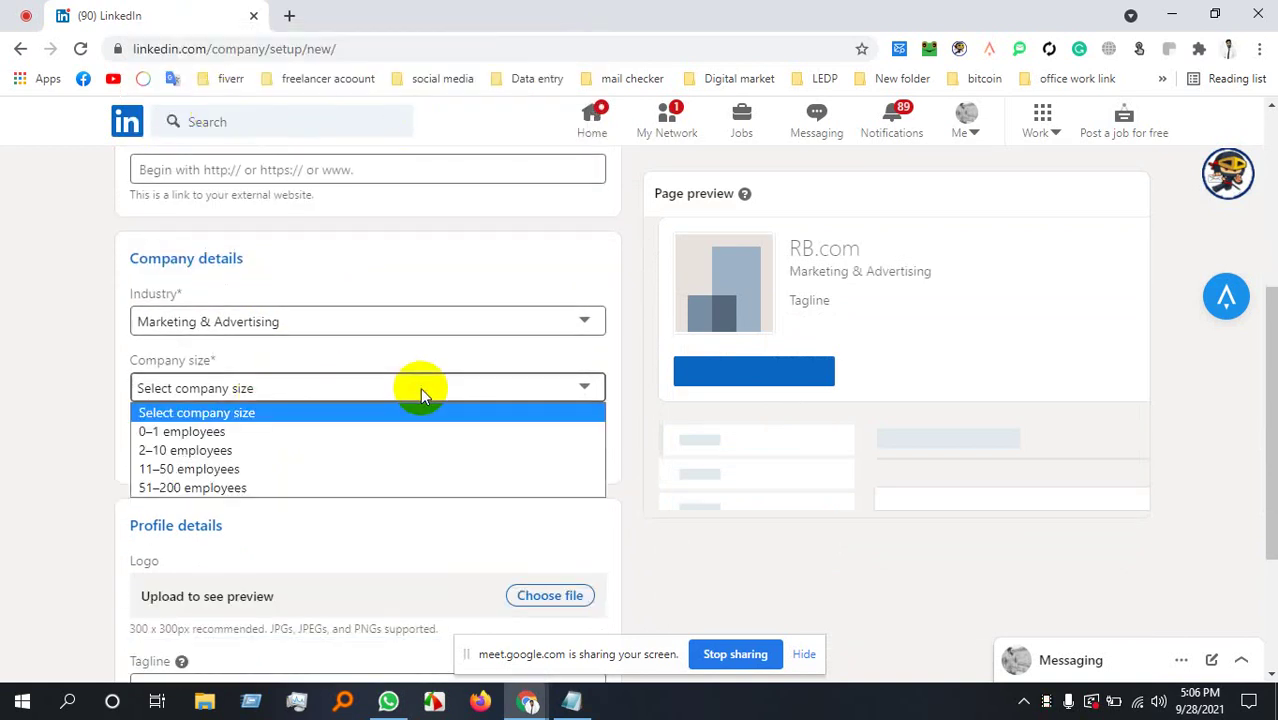
click(234, 449)
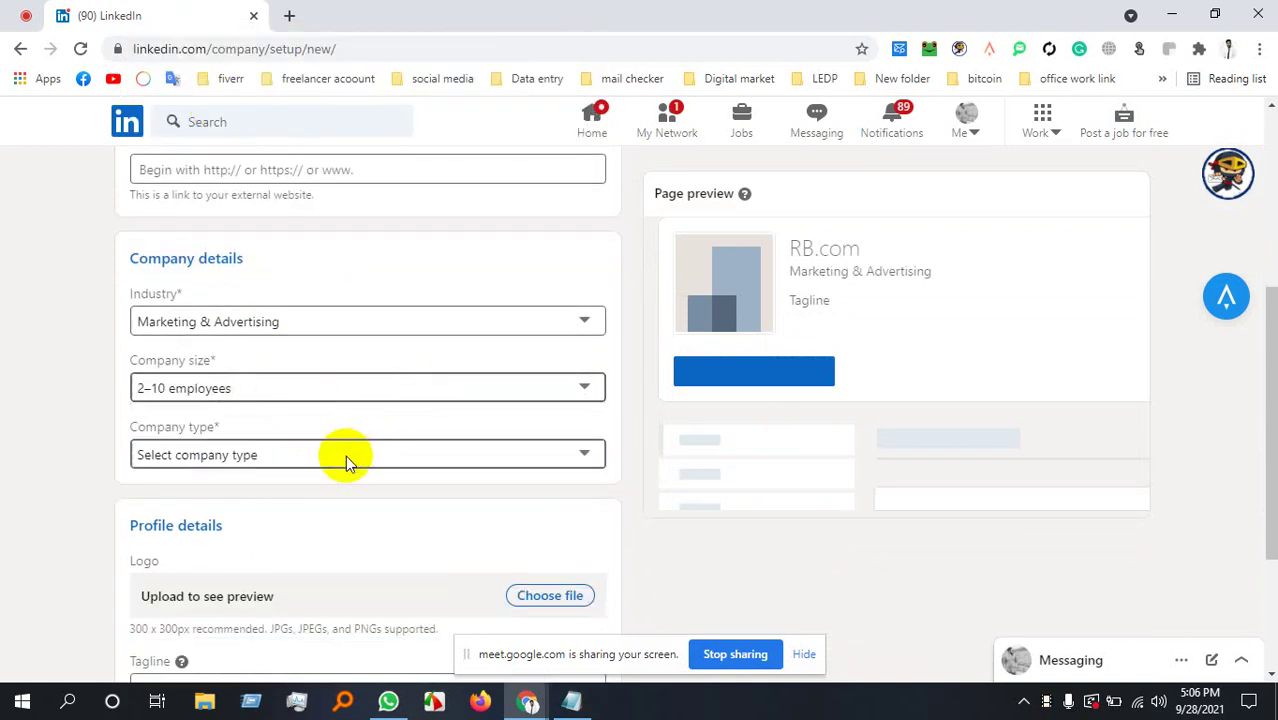
click(345, 455)
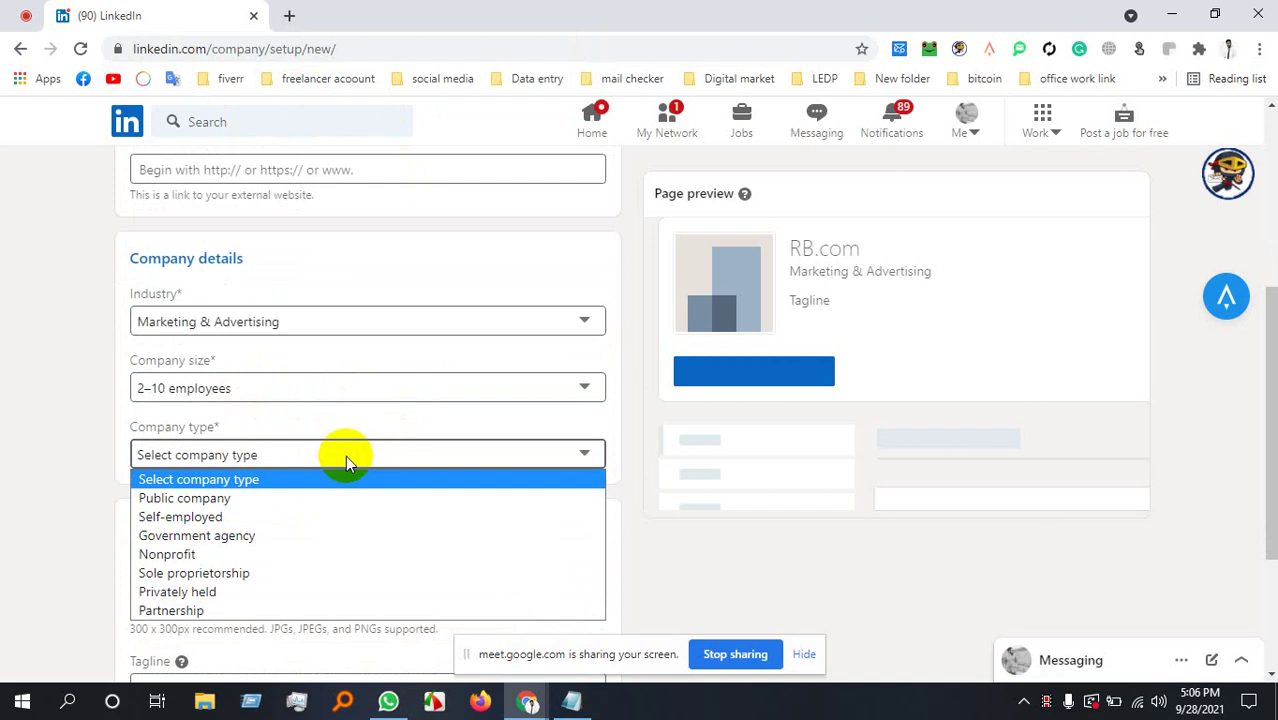
click(219, 517)
Upload the image Faebook-cover-R-Tech-Life-main-file from the desktop's class folder as the page logo.
scroll(214, 514, down, 2)
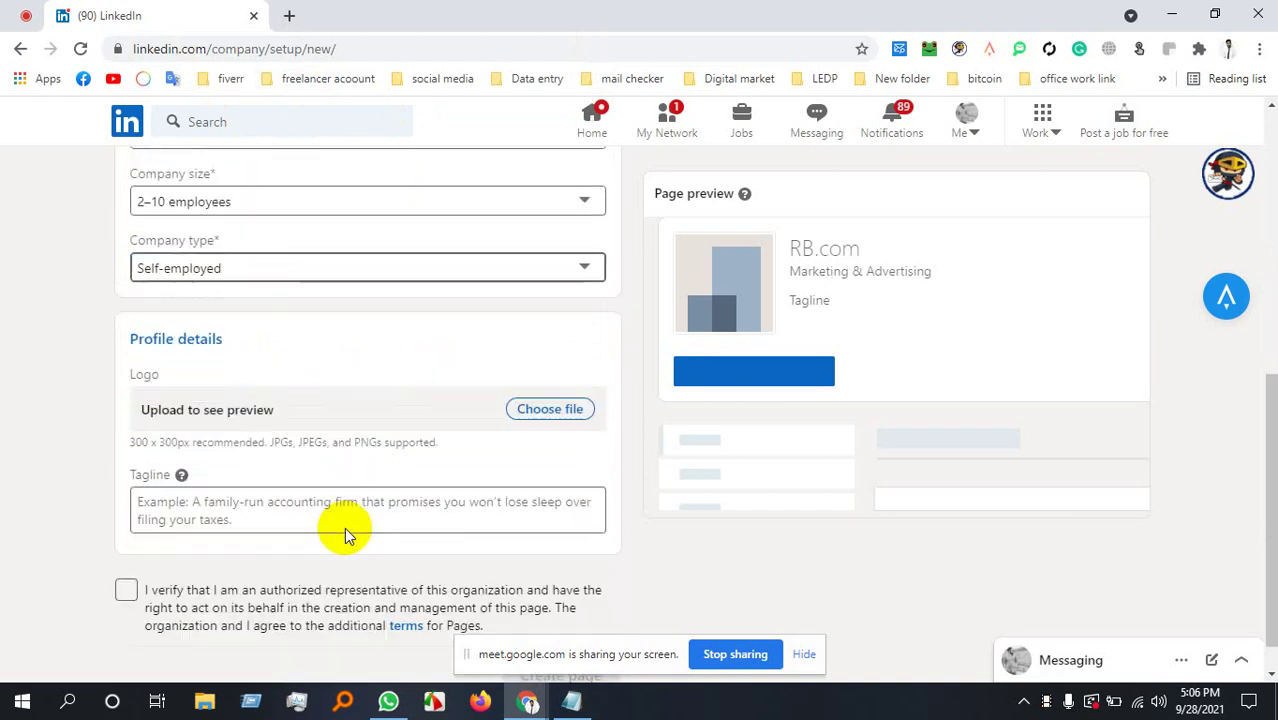
click(551, 408)
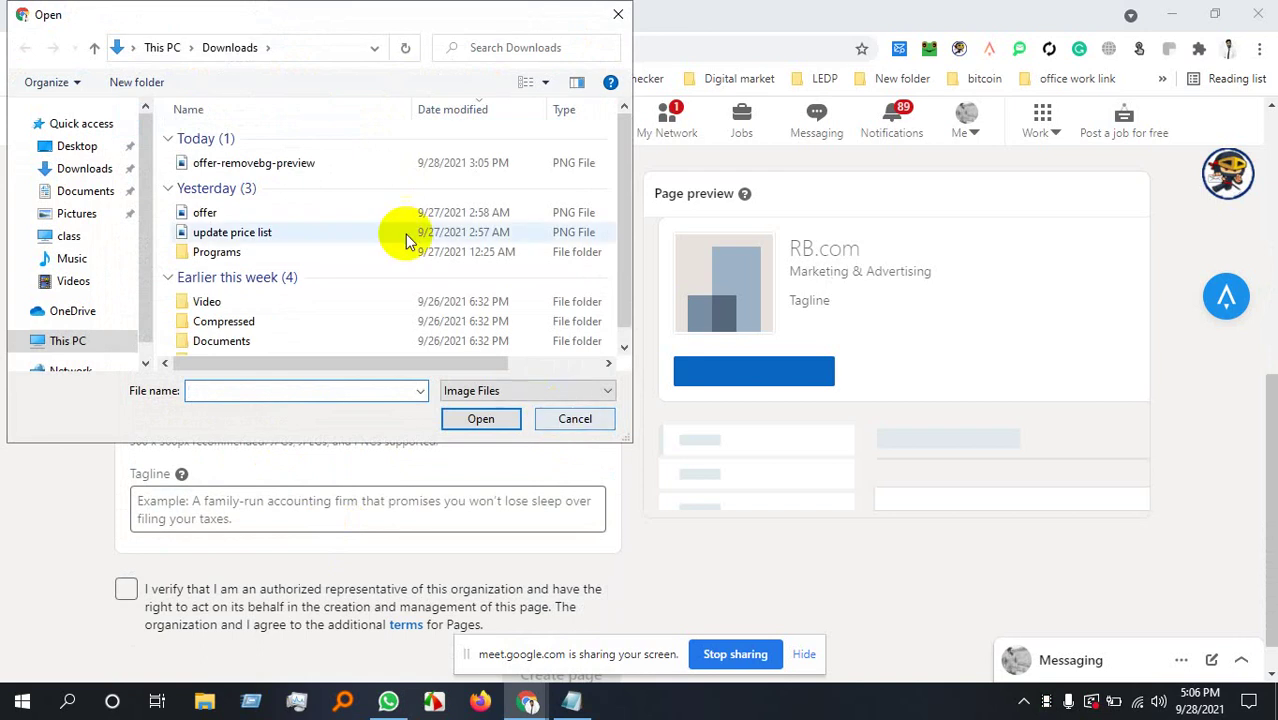
scroll(350, 230, down, 1)
click(77, 146)
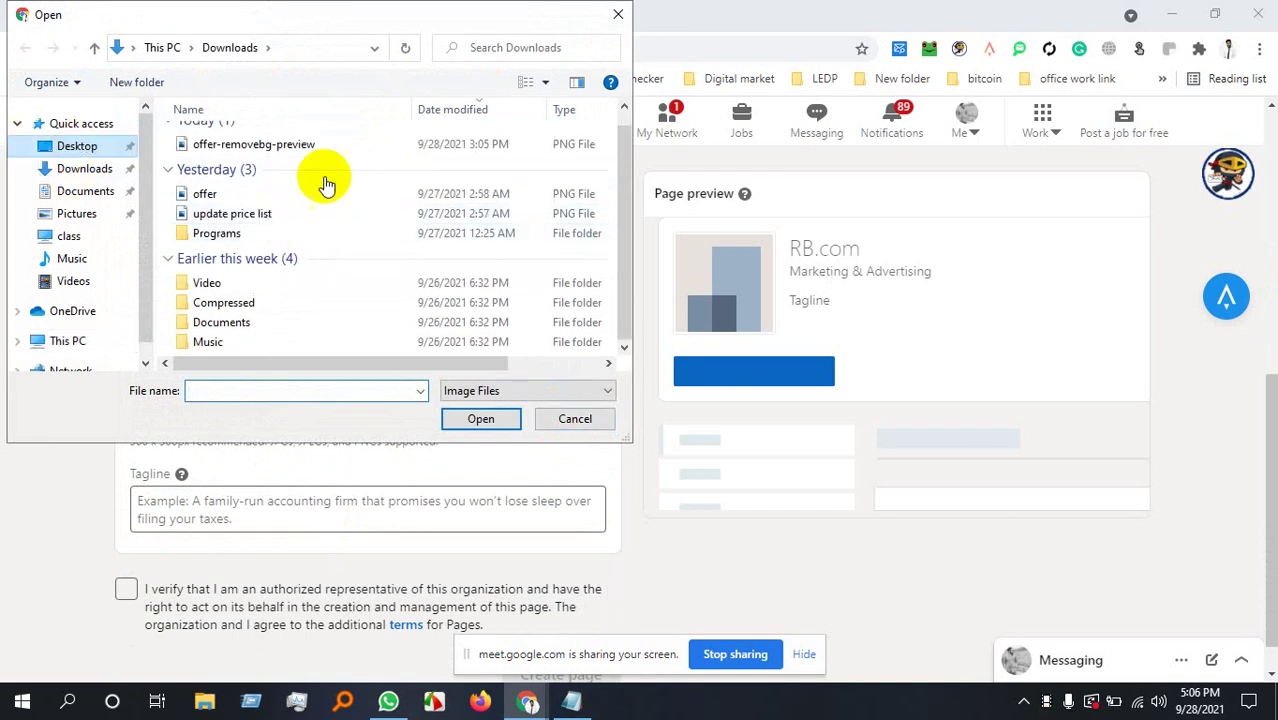
double_click(236, 144)
scroll(305, 271, up, 2)
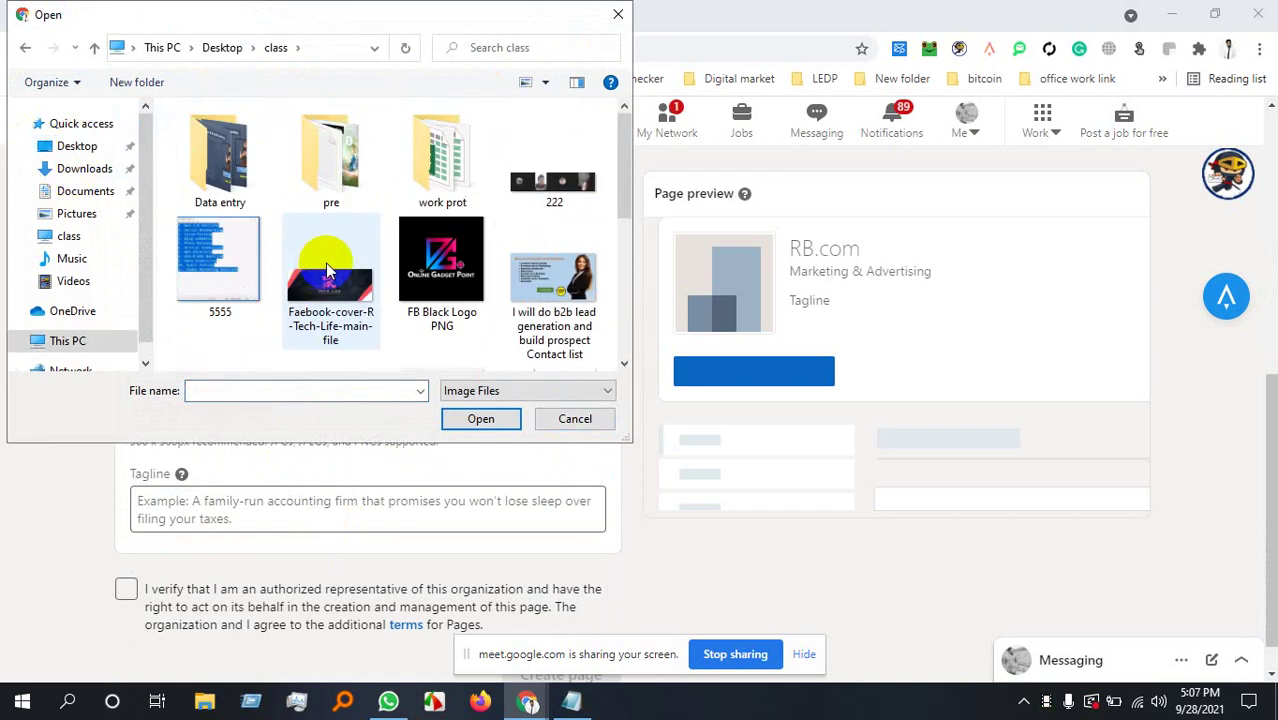
double_click(325, 263)
Enter the tagline Marketing and create the page after verifying authorized representation of the organization.
scroll(350, 310, down, 1)
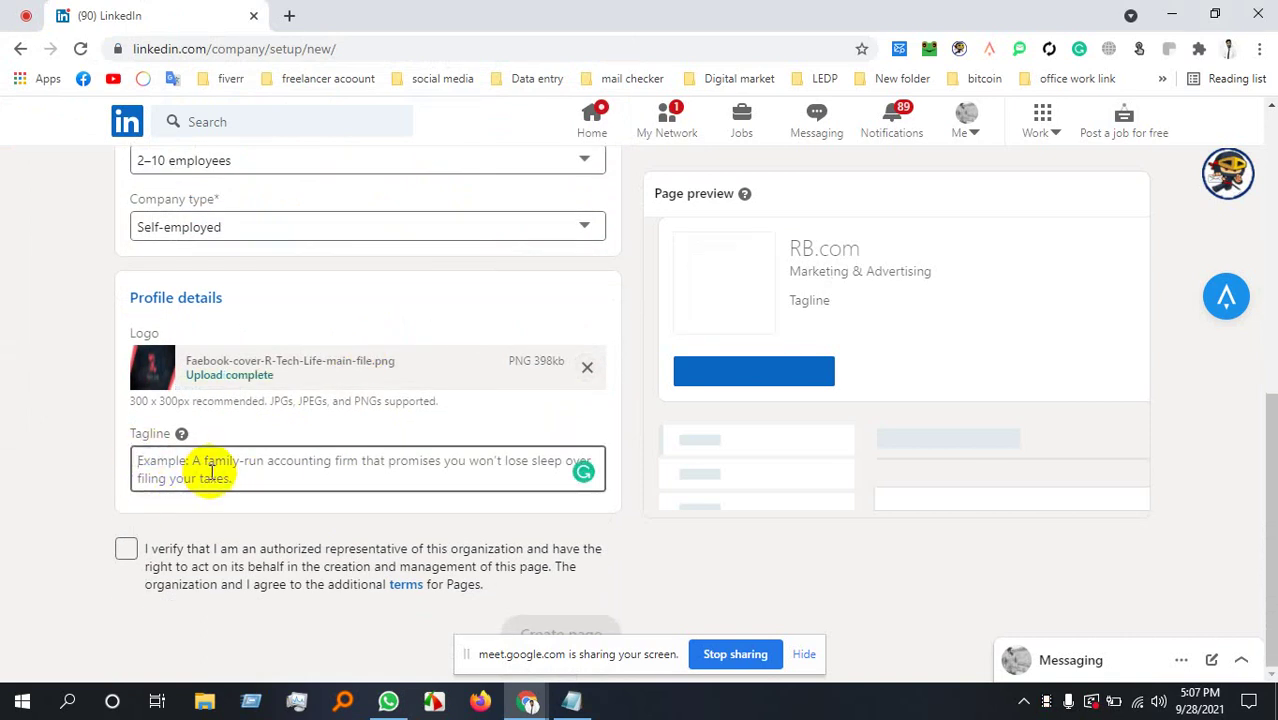
text(Ma)
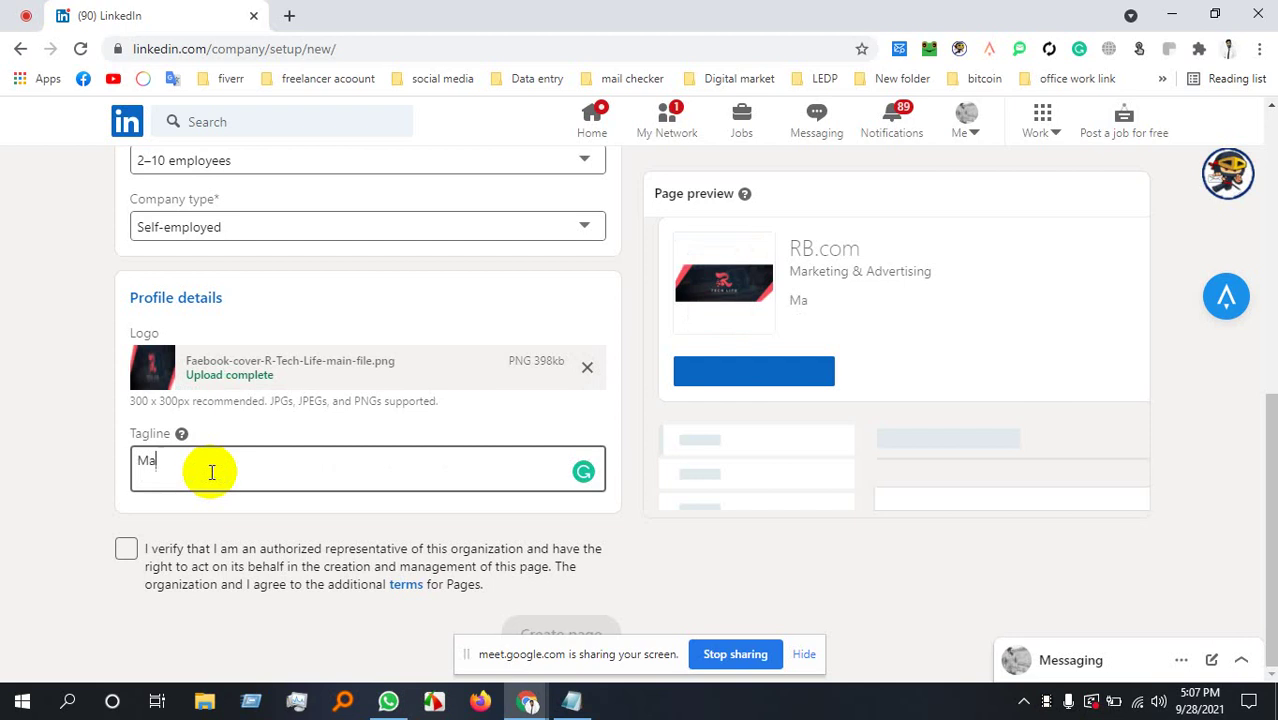
text(rketing)
click(125, 550)
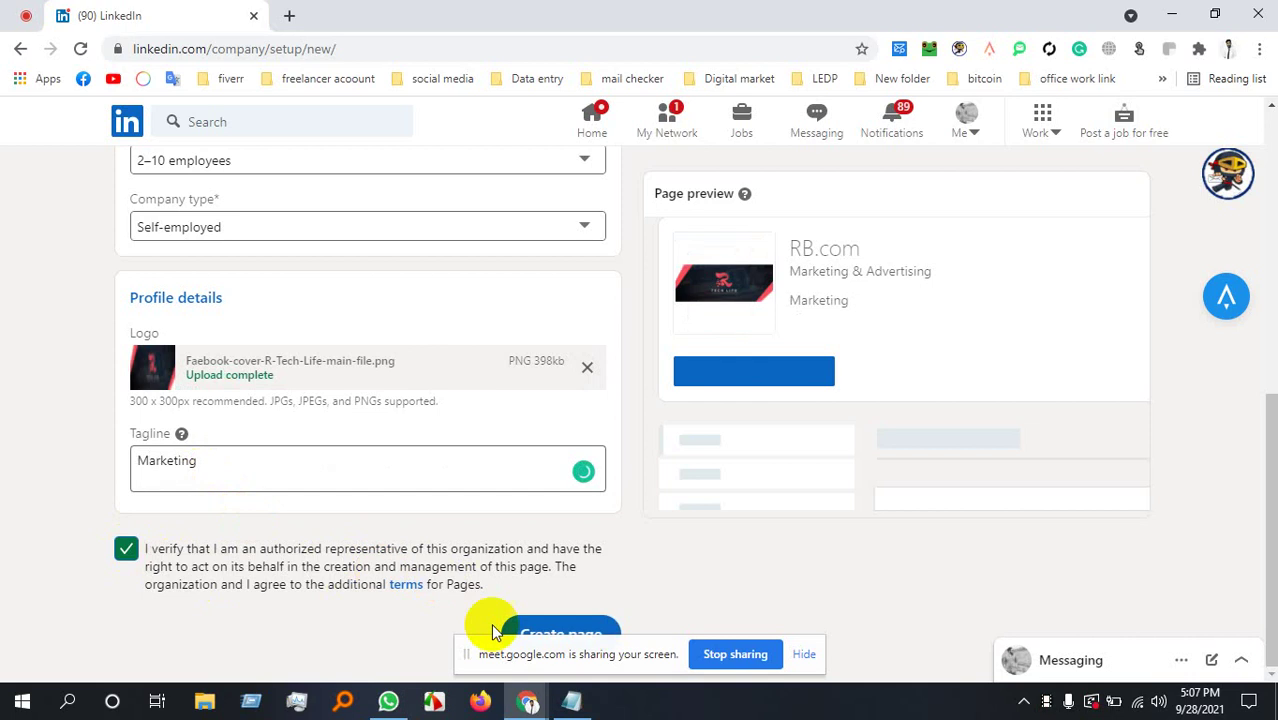
click(558, 628)
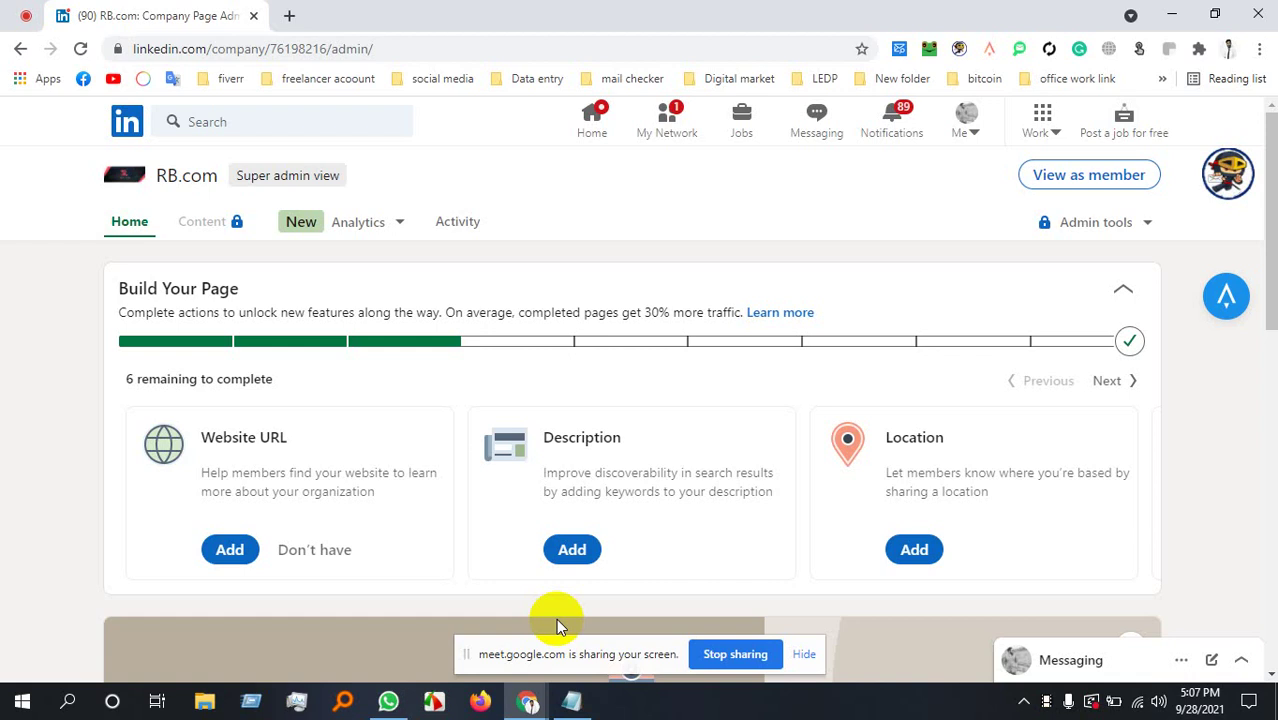
Switch to the Google Meet call to hide its screen-sharing notice, and return to the RB.com page on LinkedIn.
click(26, 15)
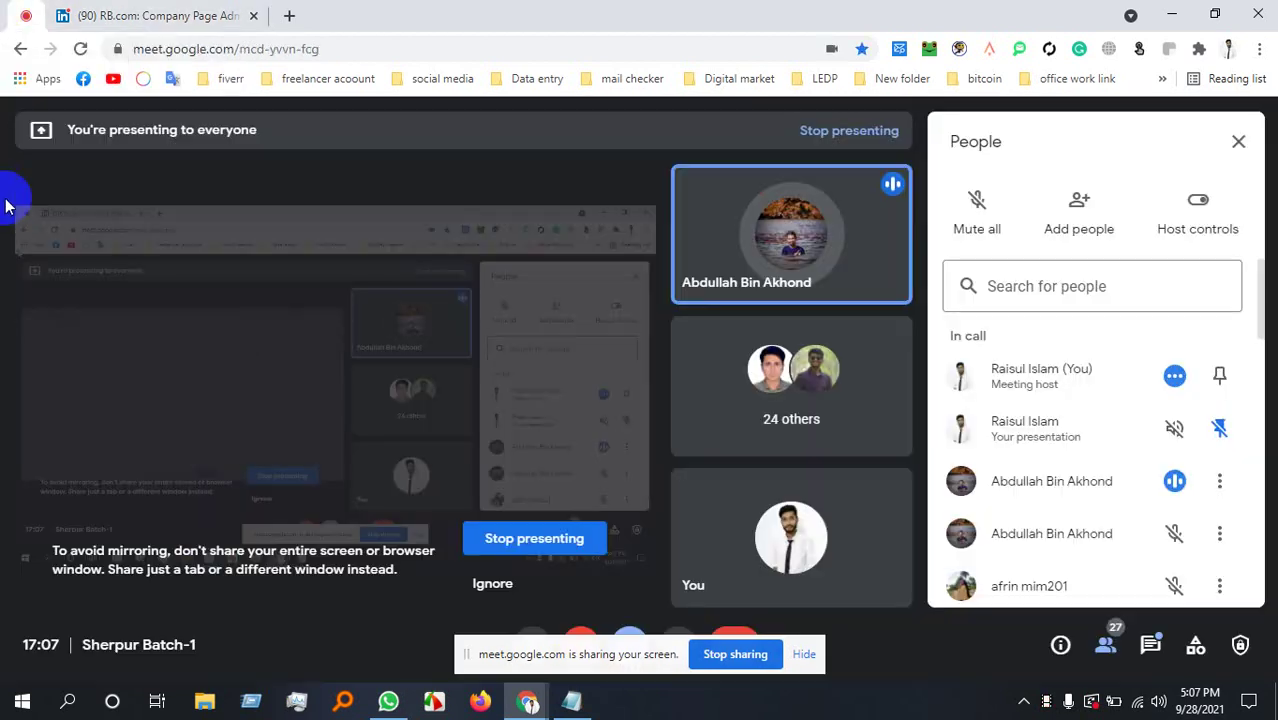
click(817, 652)
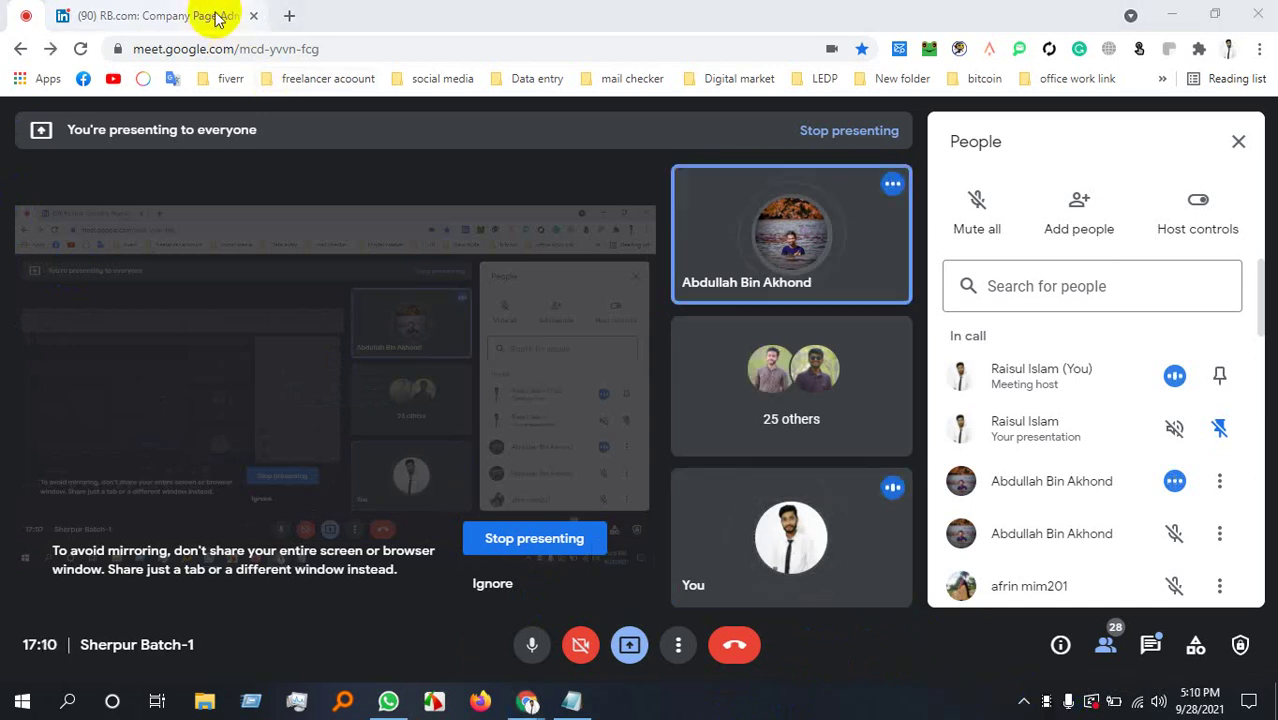
click(217, 17)
Examine the new page's header and the Overview fields in its page editor, leaving them unedited.
scroll(542, 525, down, 3)
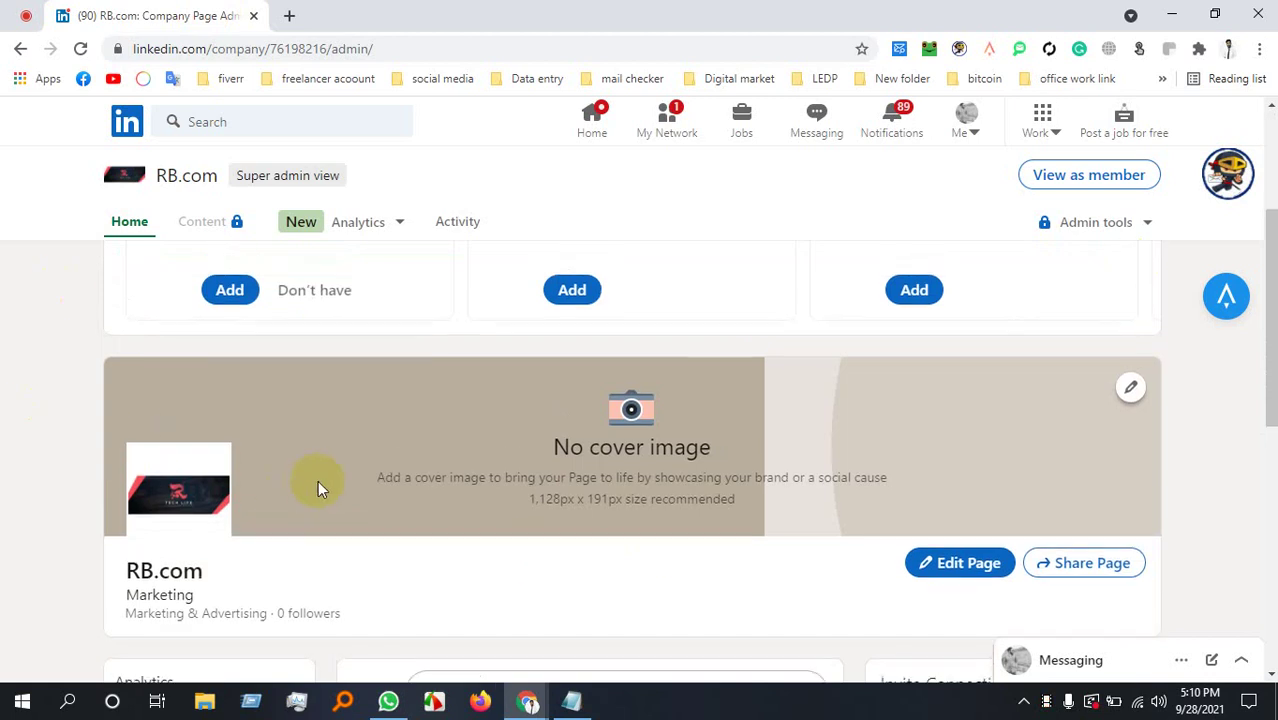
scroll(318, 488, up, 2)
scroll(736, 443, down, 2)
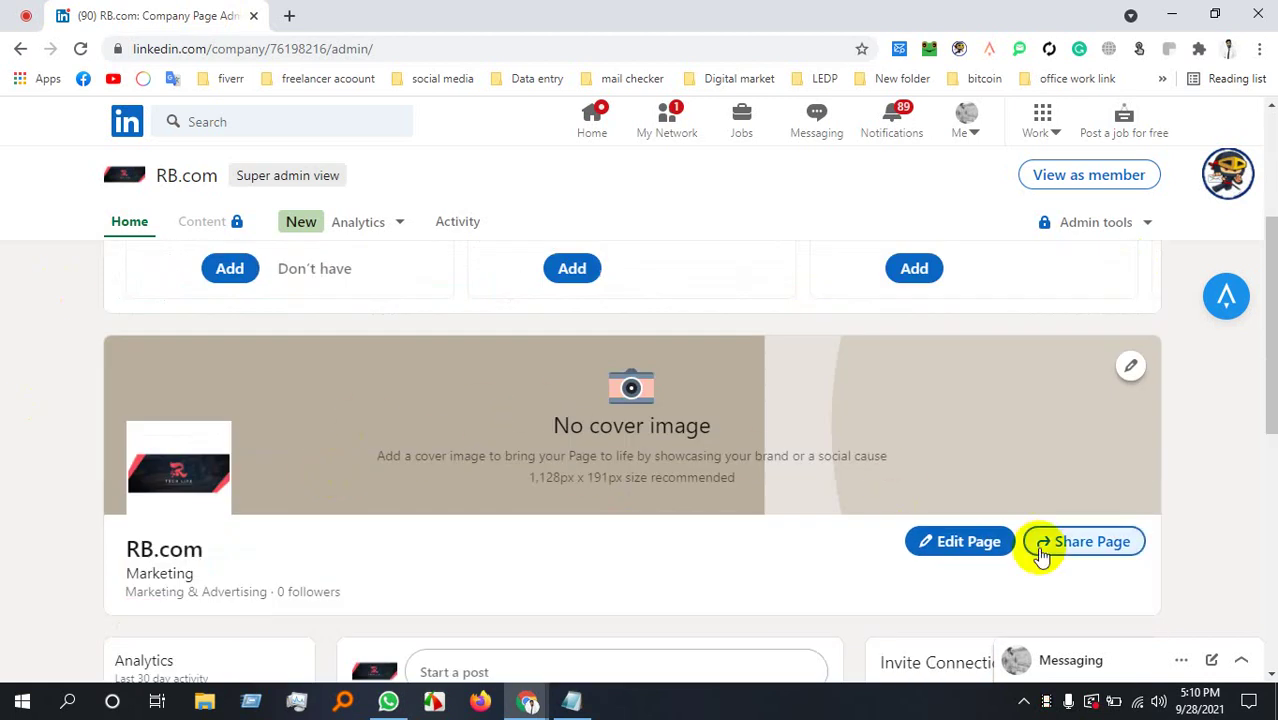
click(920, 541)
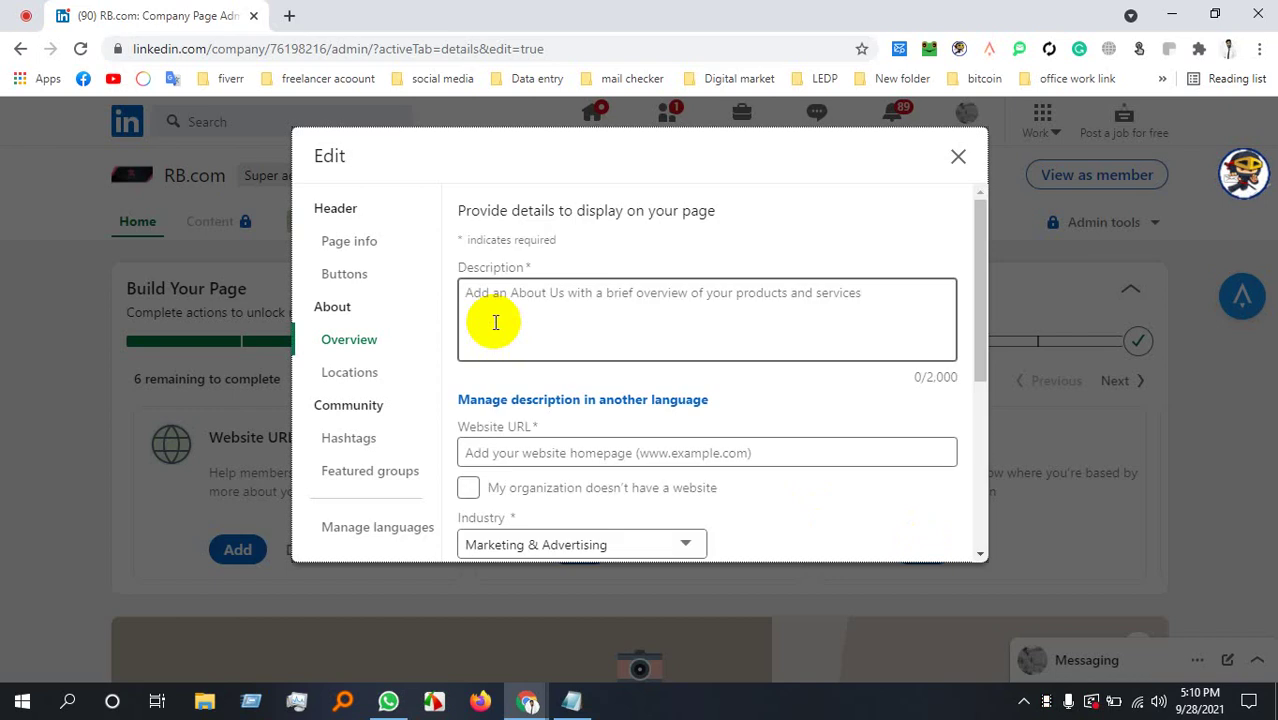
scroll(491, 328, down, 3)
scroll(533, 348, up, 3)
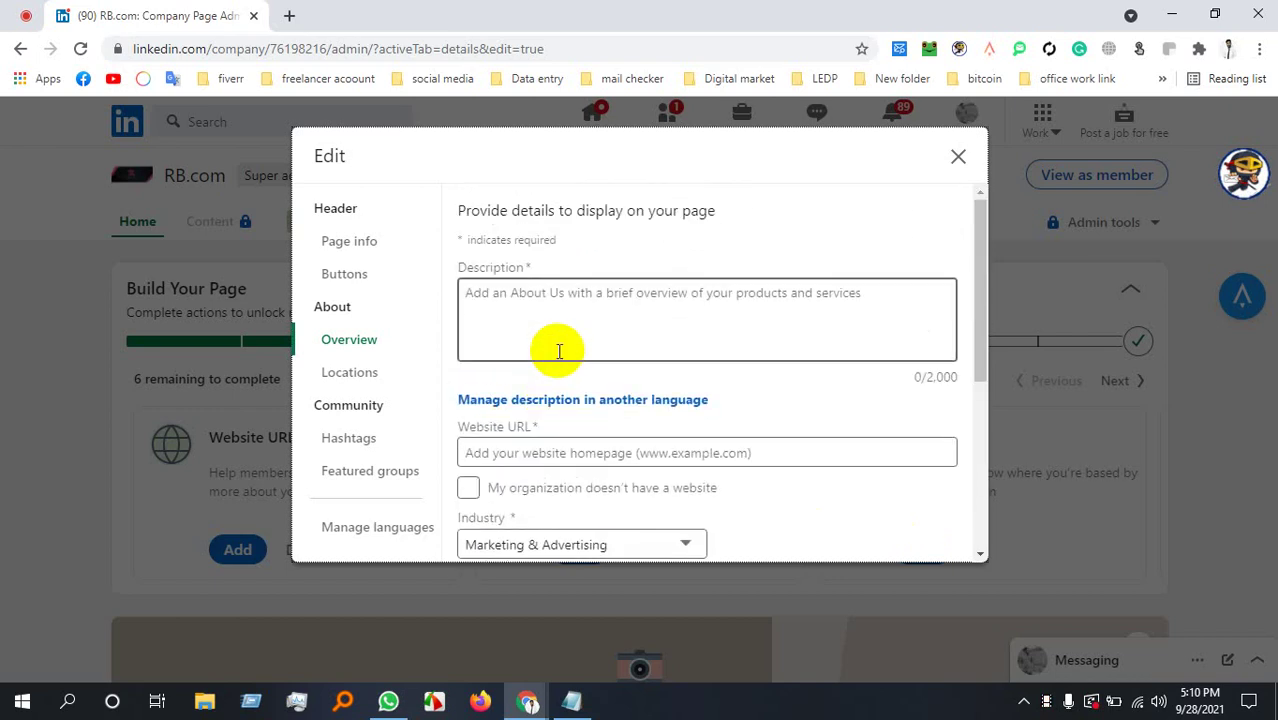
scroll(559, 350, down, 5)
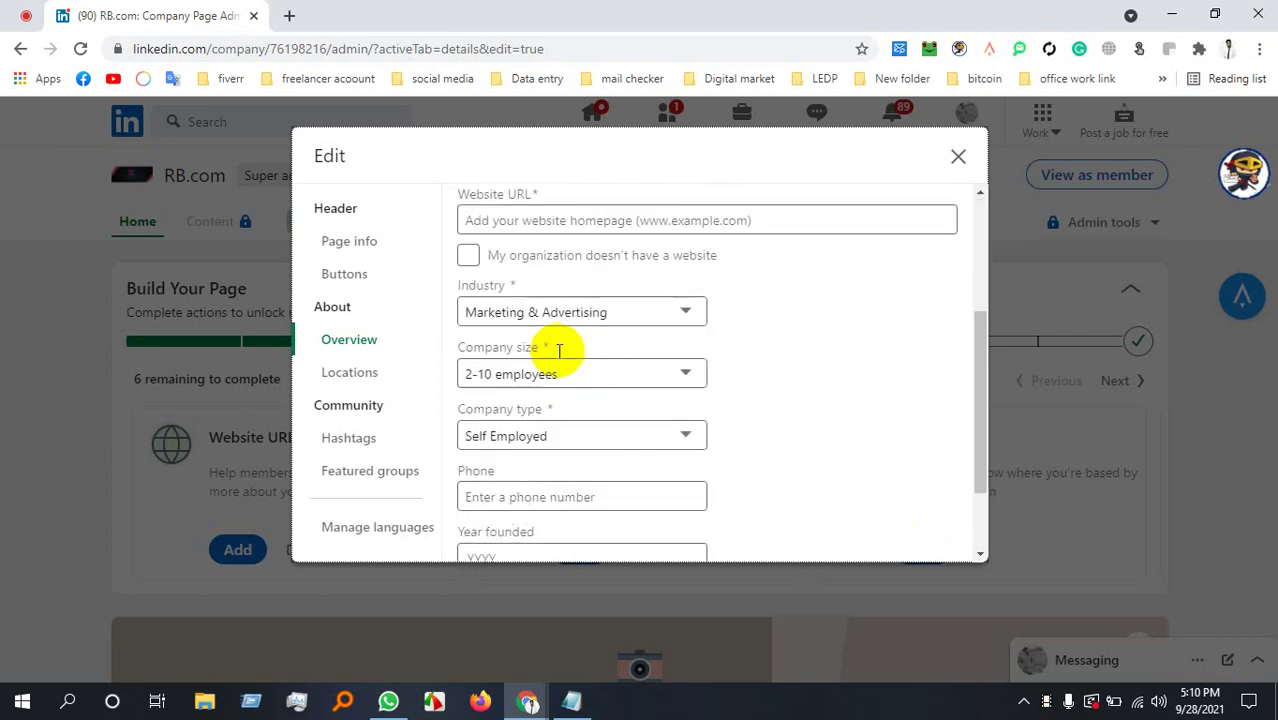
click(958, 158)
Upload Faebook-cover-R-Tech-Life-main-file as the page's cover image, reposition it slightly upward and save it.
scroll(773, 499, down, 3)
click(1130, 366)
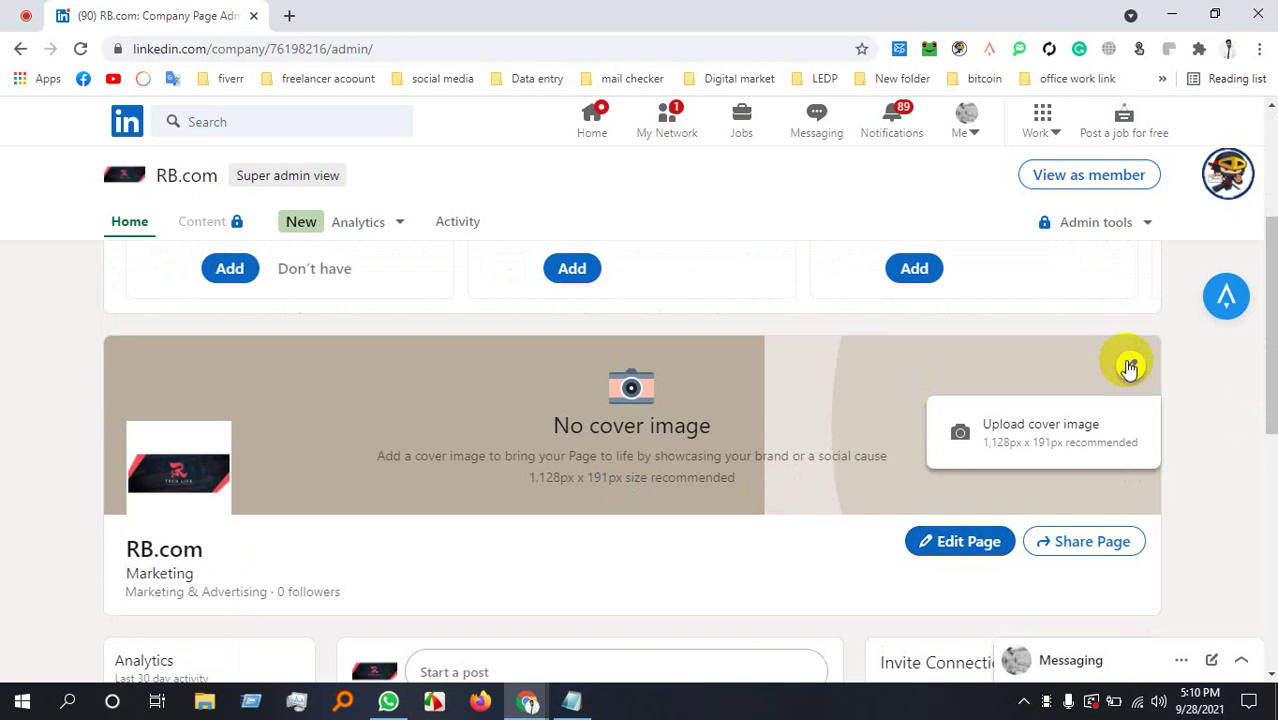
click(1080, 420)
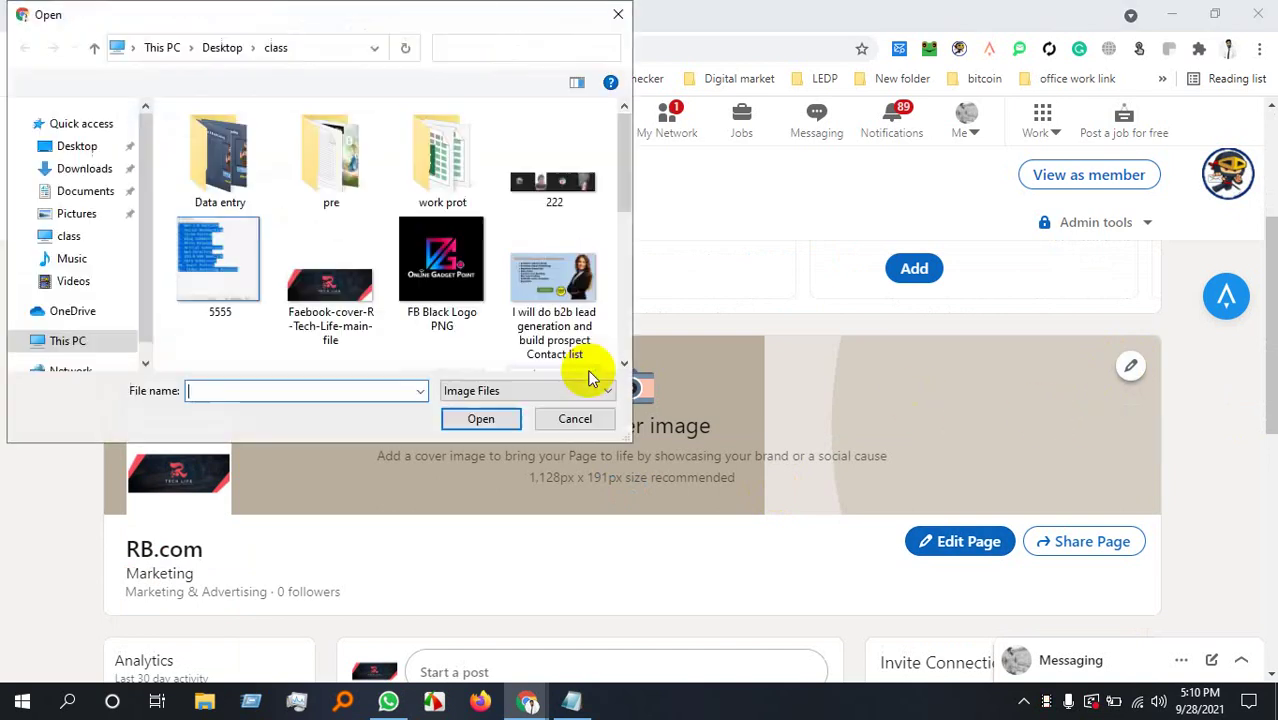
double_click(330, 285)
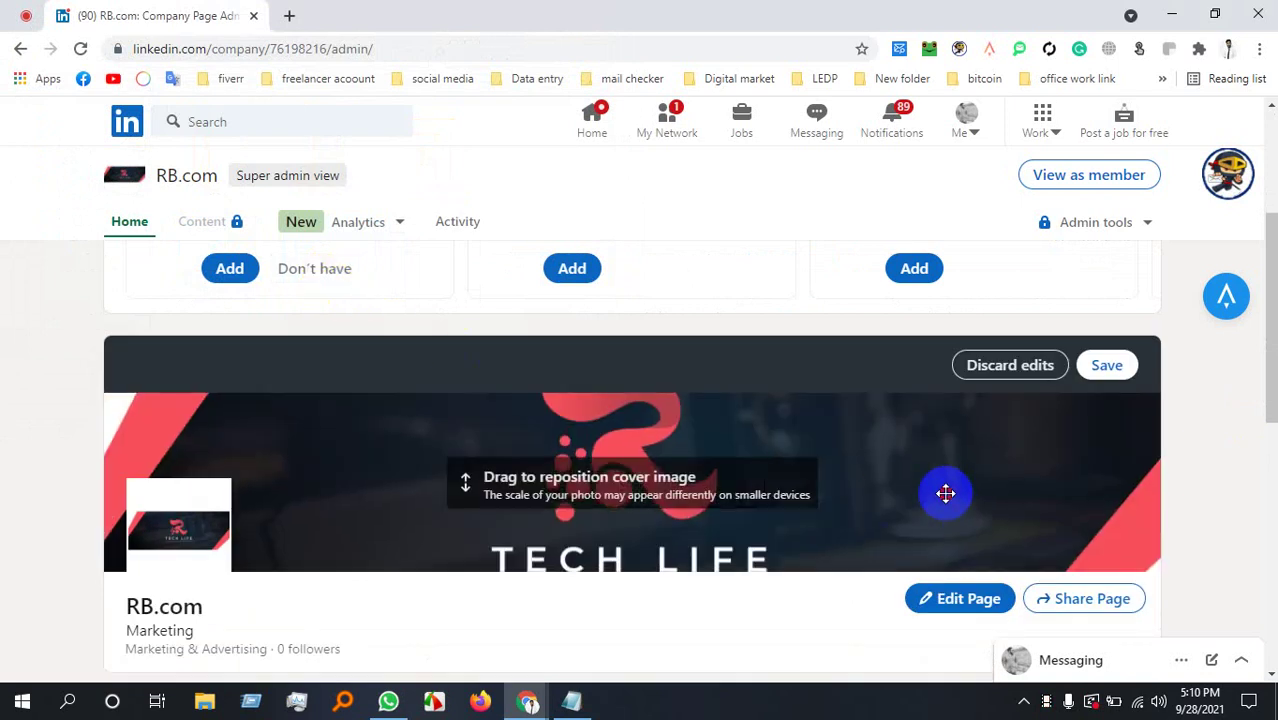
click(1110, 370)
drag(1060, 466, 1118, 403)
click(1114, 370)
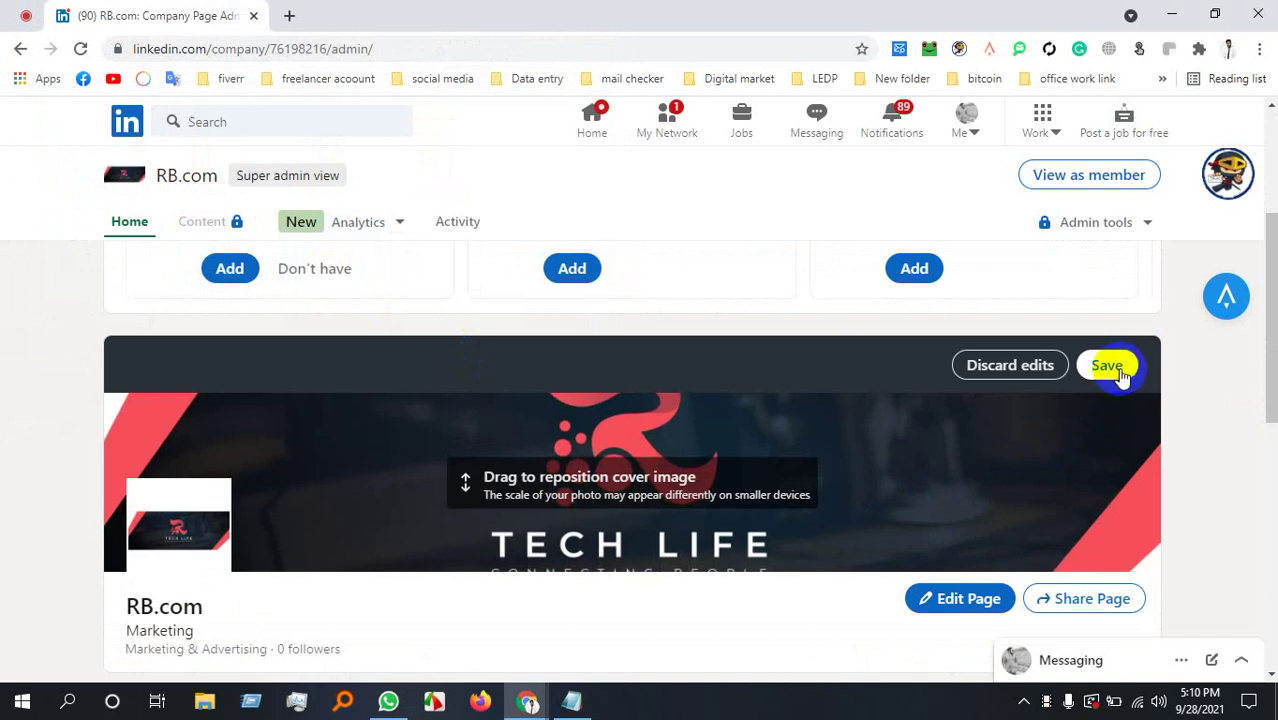
scroll(490, 390, down, 3)
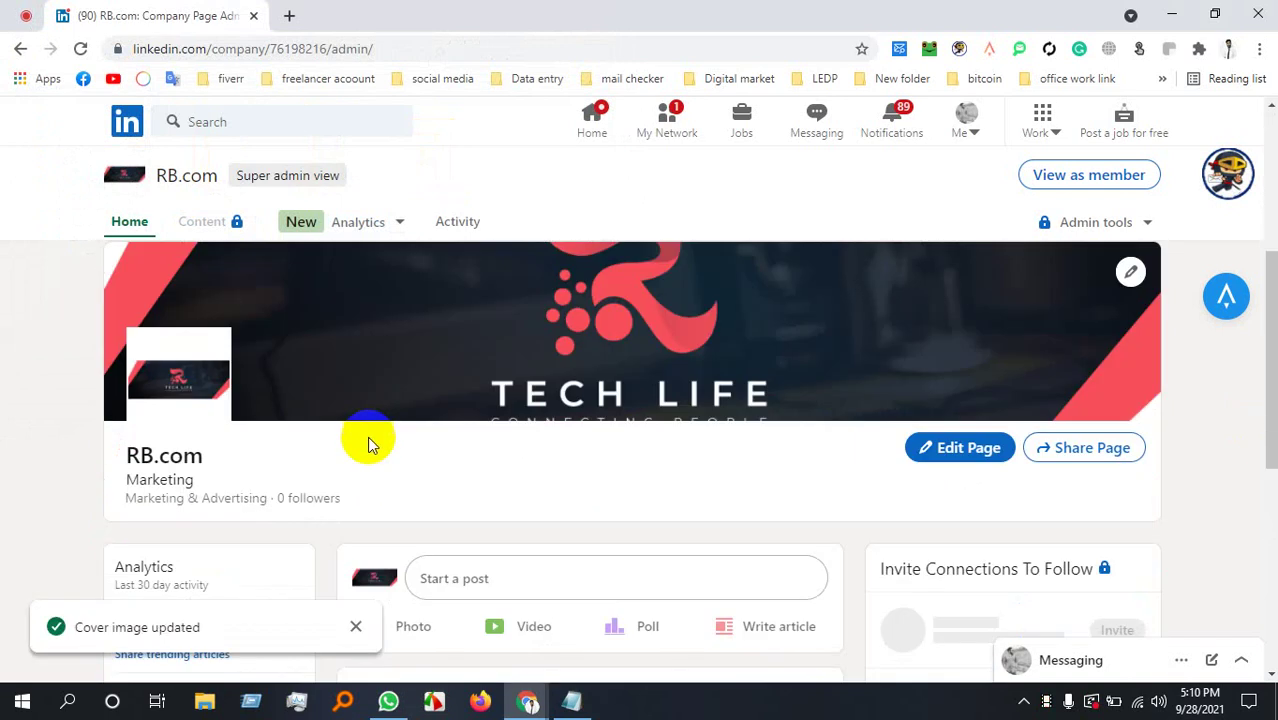
scroll(368, 436, down, 5)
scroll(418, 432, up, 6)
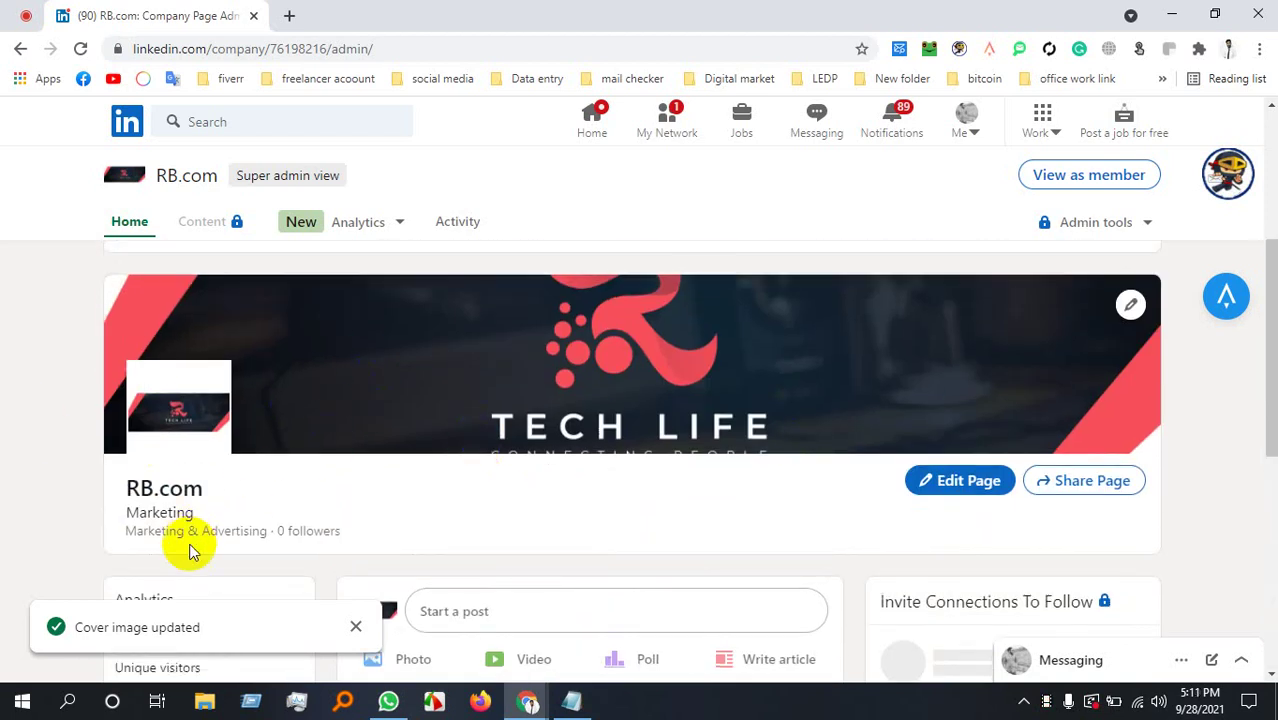
Open the page details editor from the Website URL task in Build Your Page and go to the empty Description field.
double_click(132, 513)
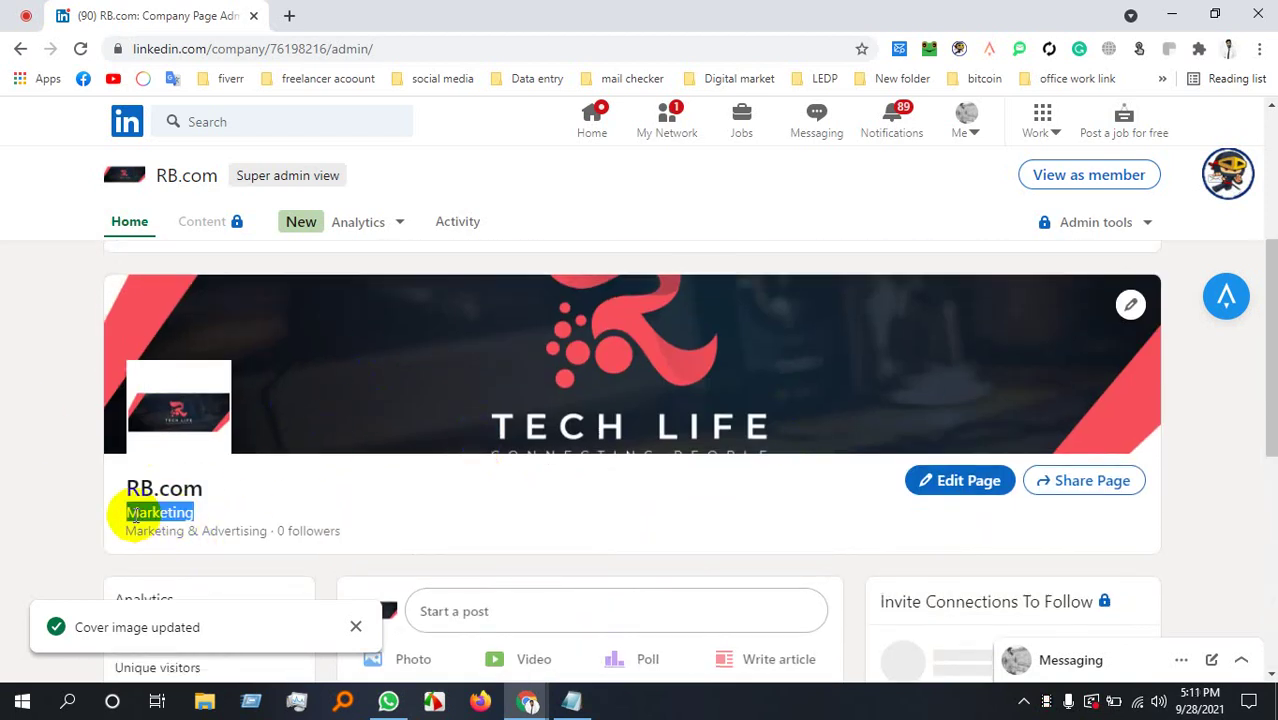
scroll(463, 470, down, 5)
scroll(585, 485, up, 8)
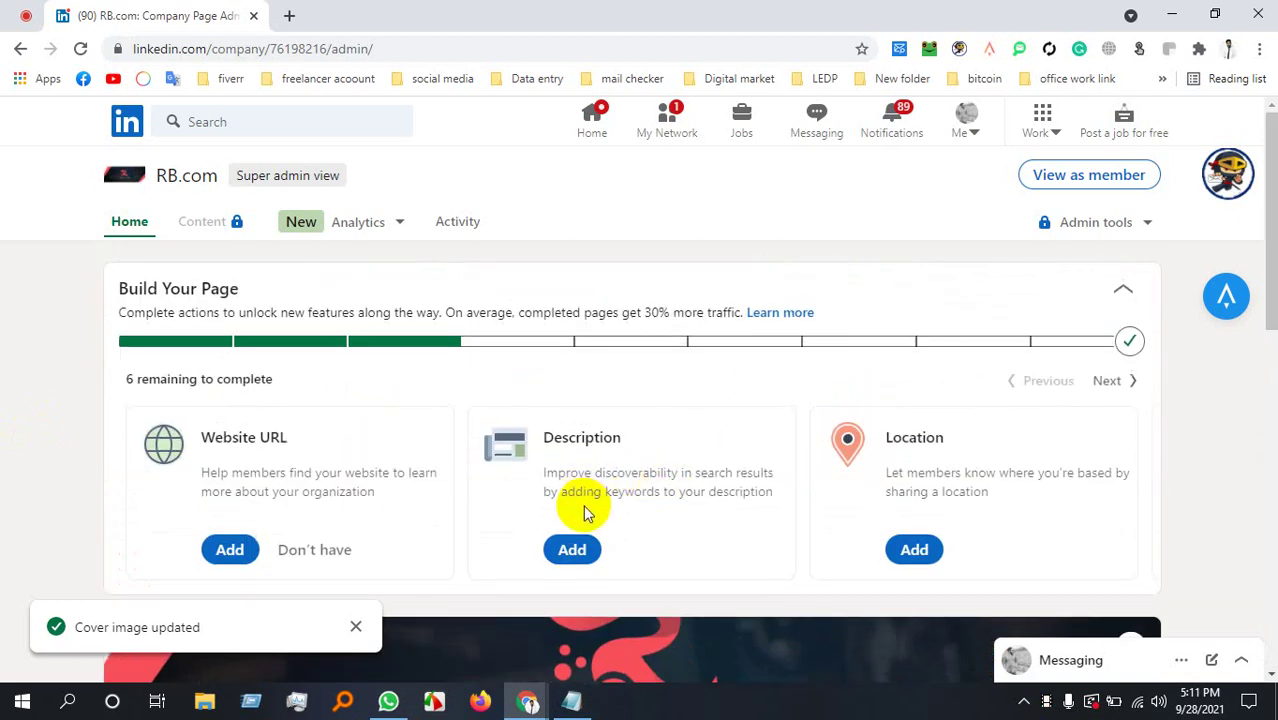
scroll(588, 500, down, 2)
scroll(277, 405, up, 2)
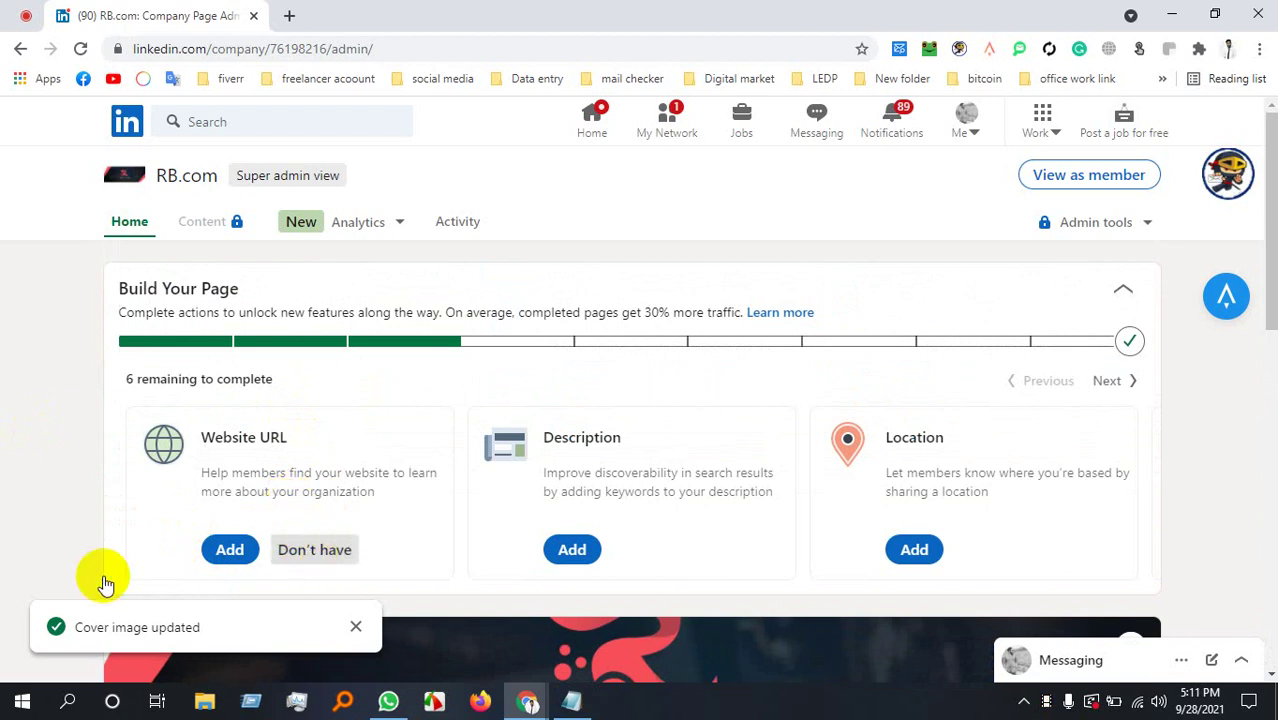
click(222, 548)
scroll(640, 430, down, 3)
scroll(690, 418, up, 4)
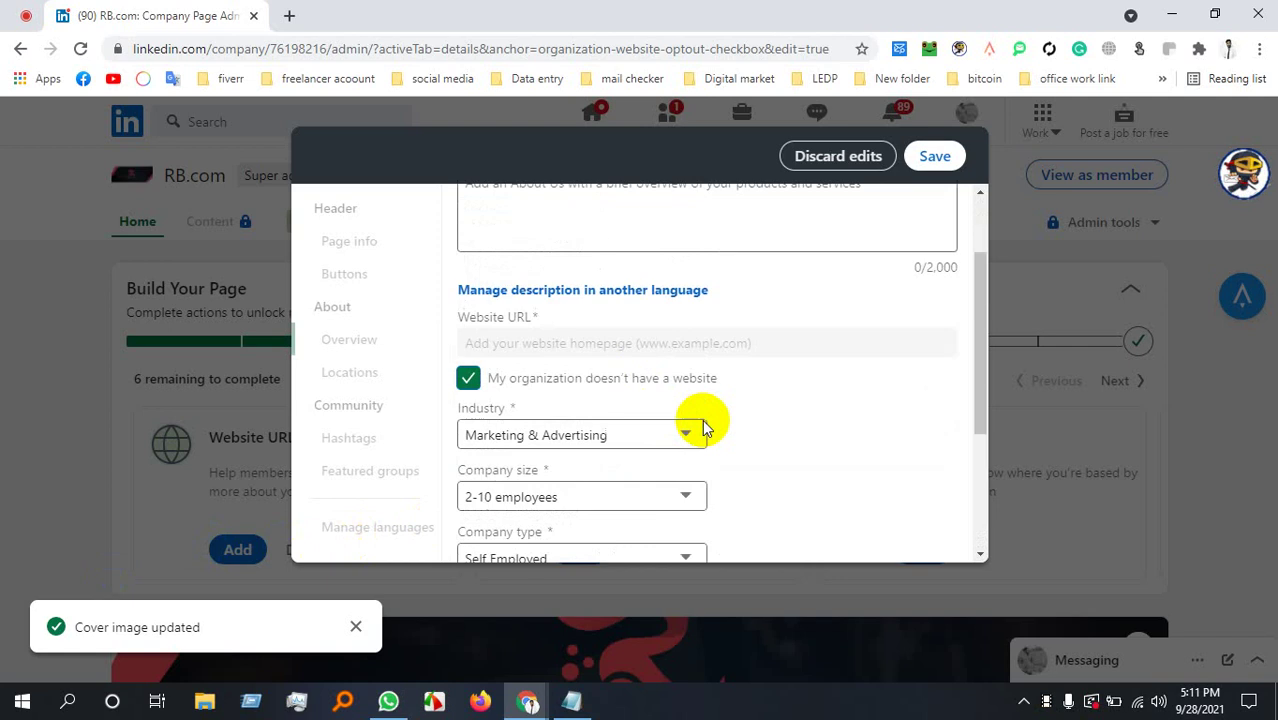
click(504, 316)
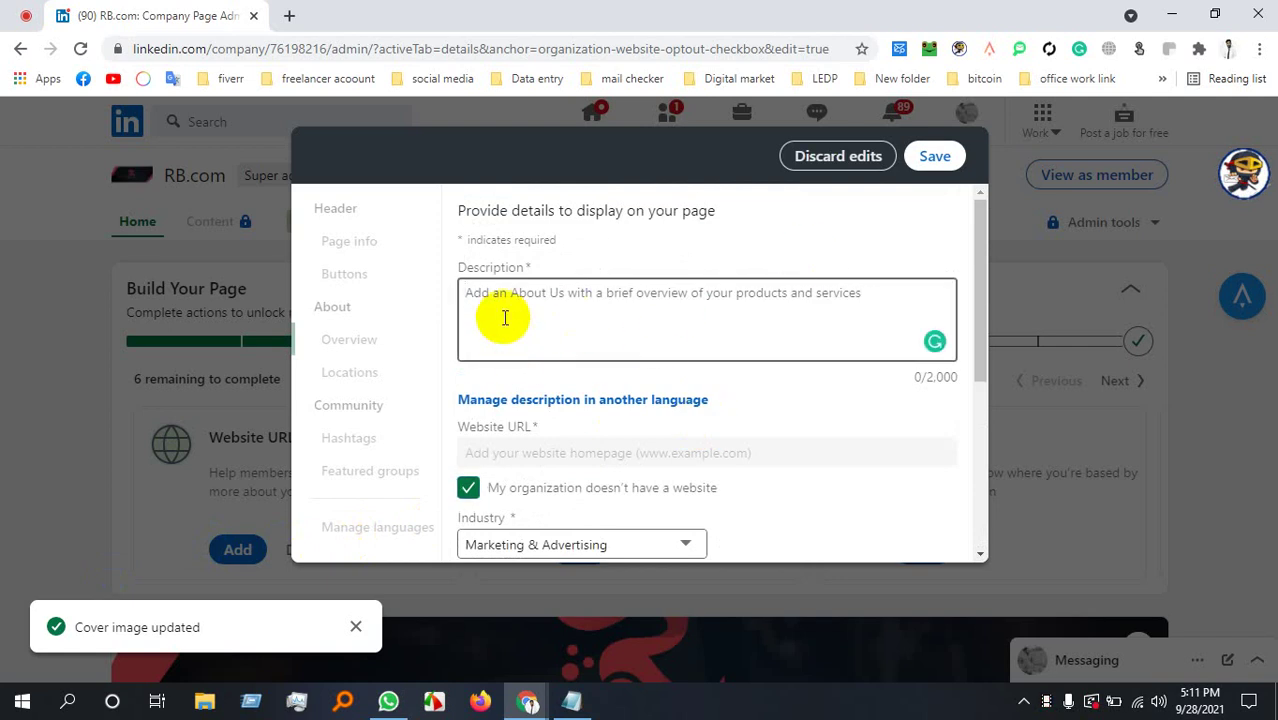
Search Google for marketing in a new browser tab.
click(289, 15)
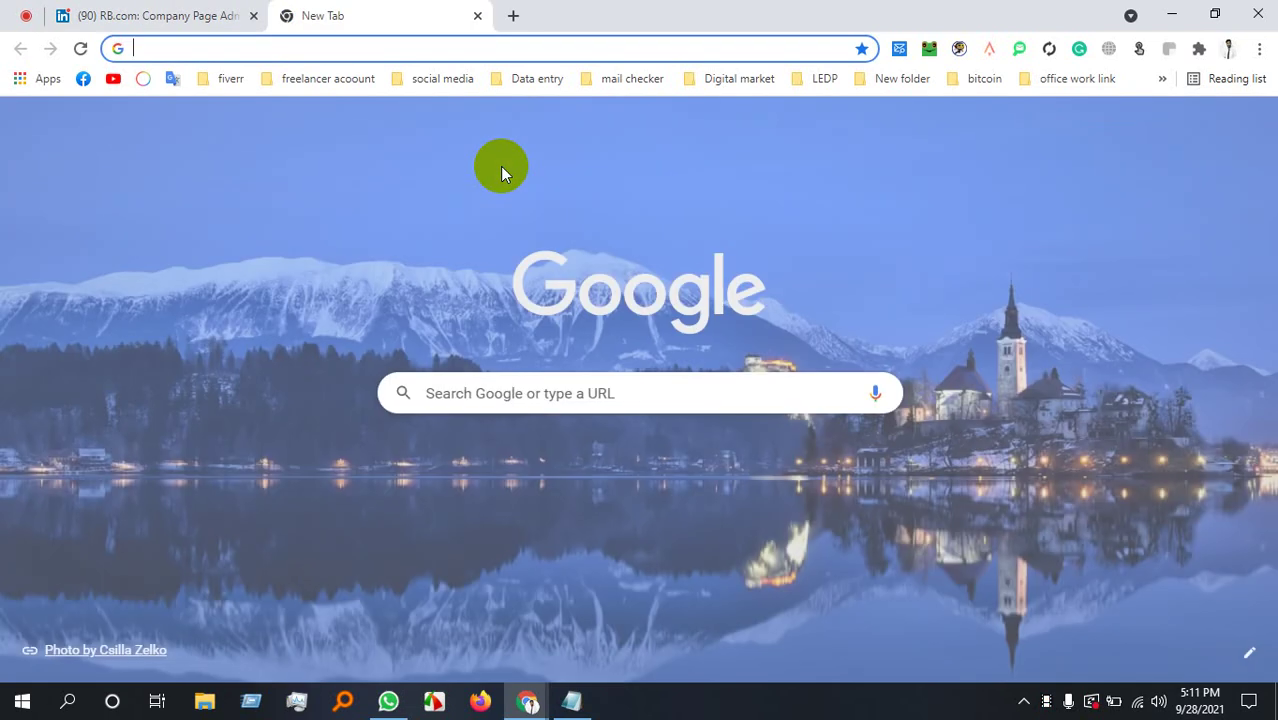
text(market)
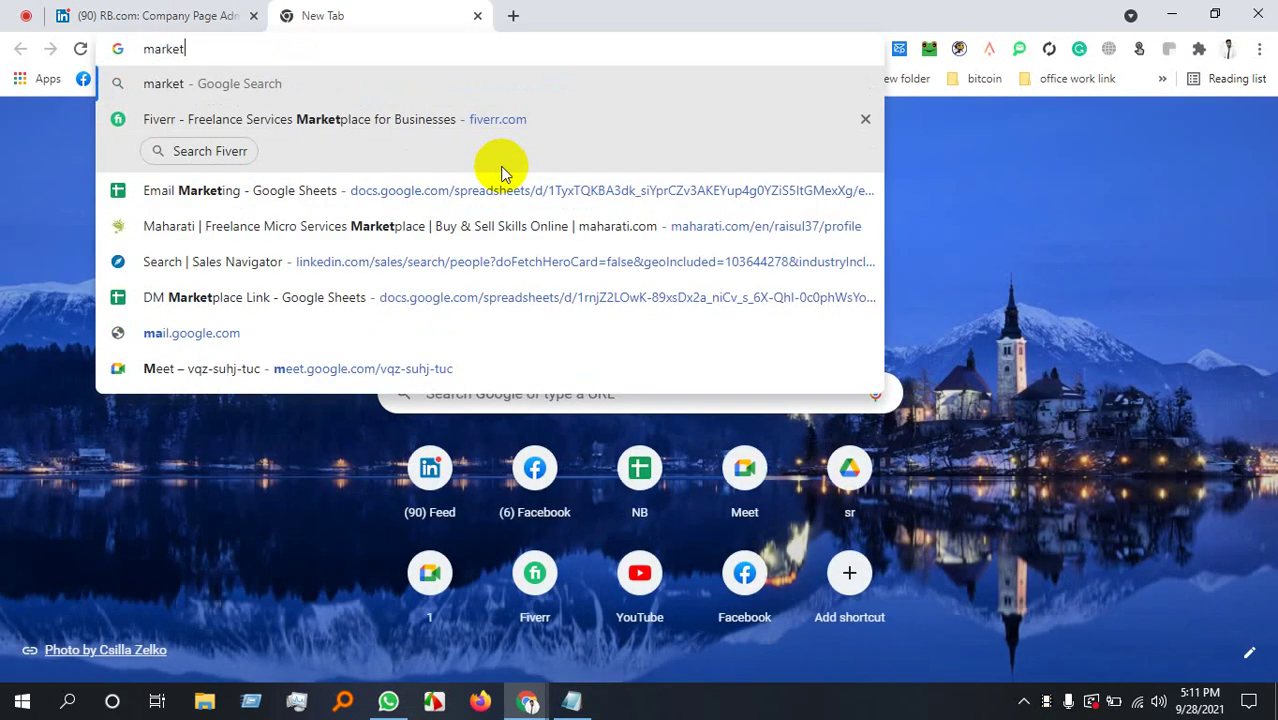
text(ing)
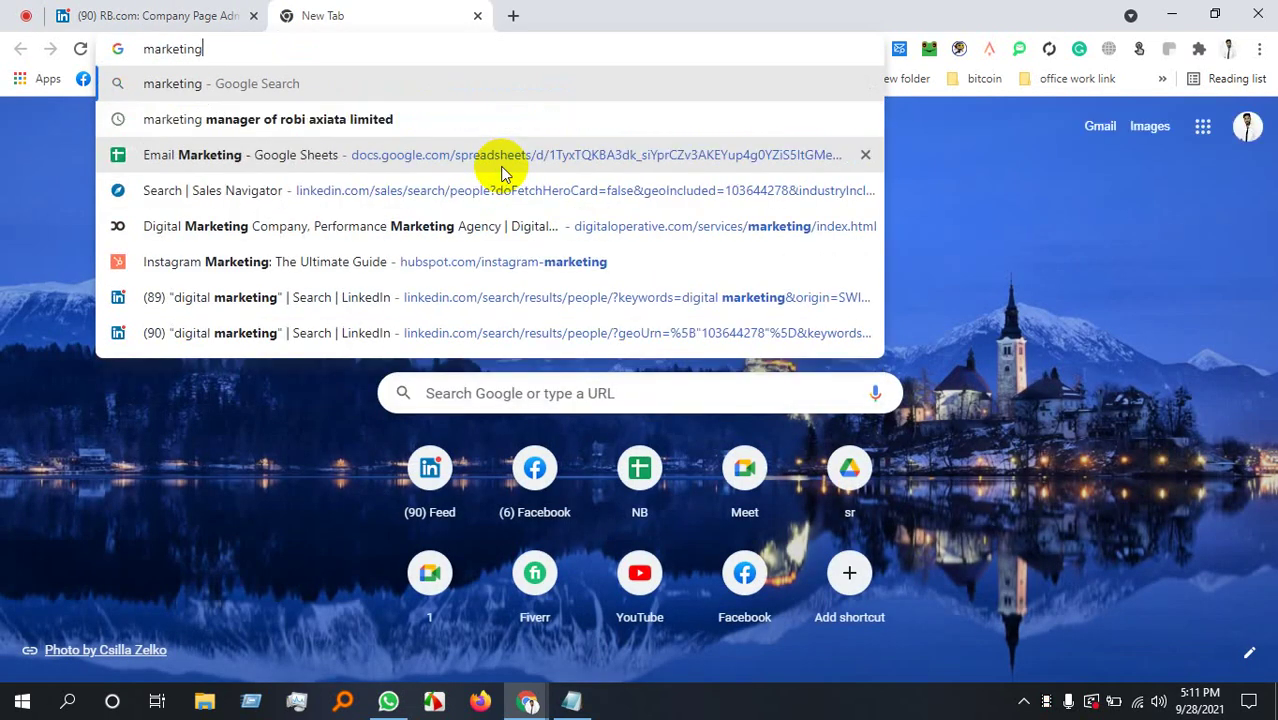
key(Return)
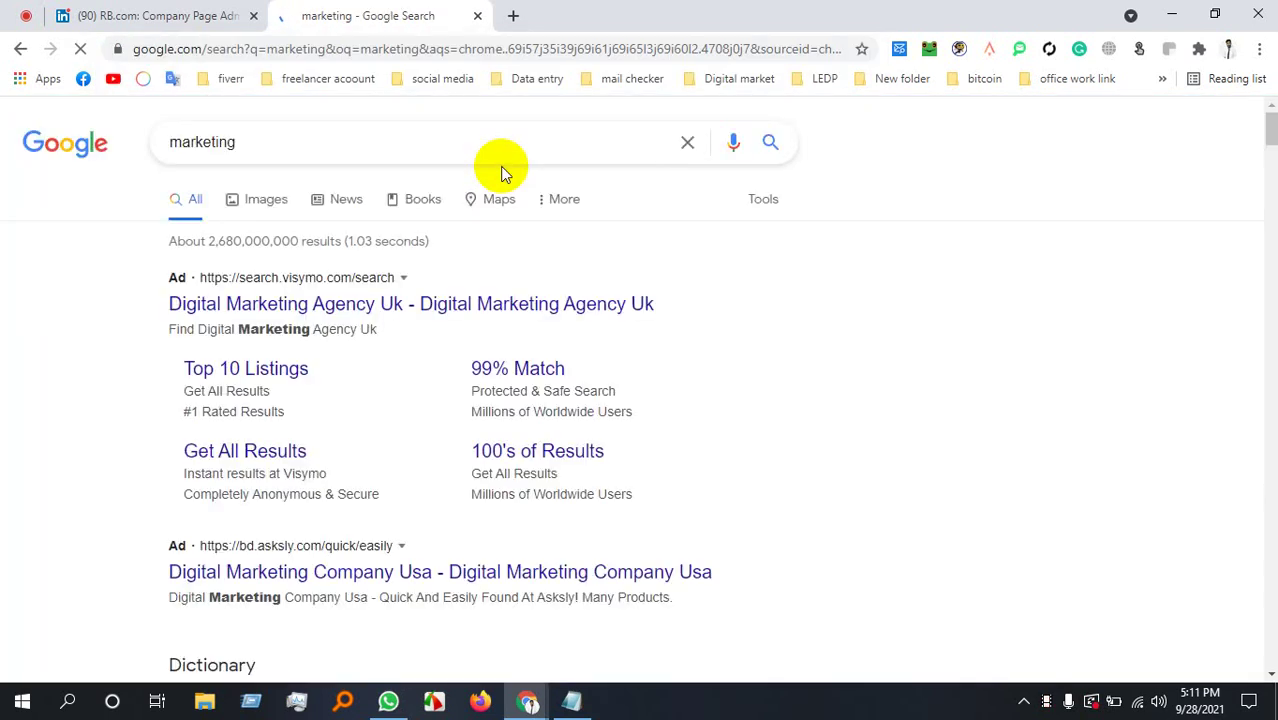
Copy the content marketing definition from the AMA search result and paste it into the LinkedIn page's Description.
scroll(417, 500, down, 5)
scroll(405, 520, down, 5)
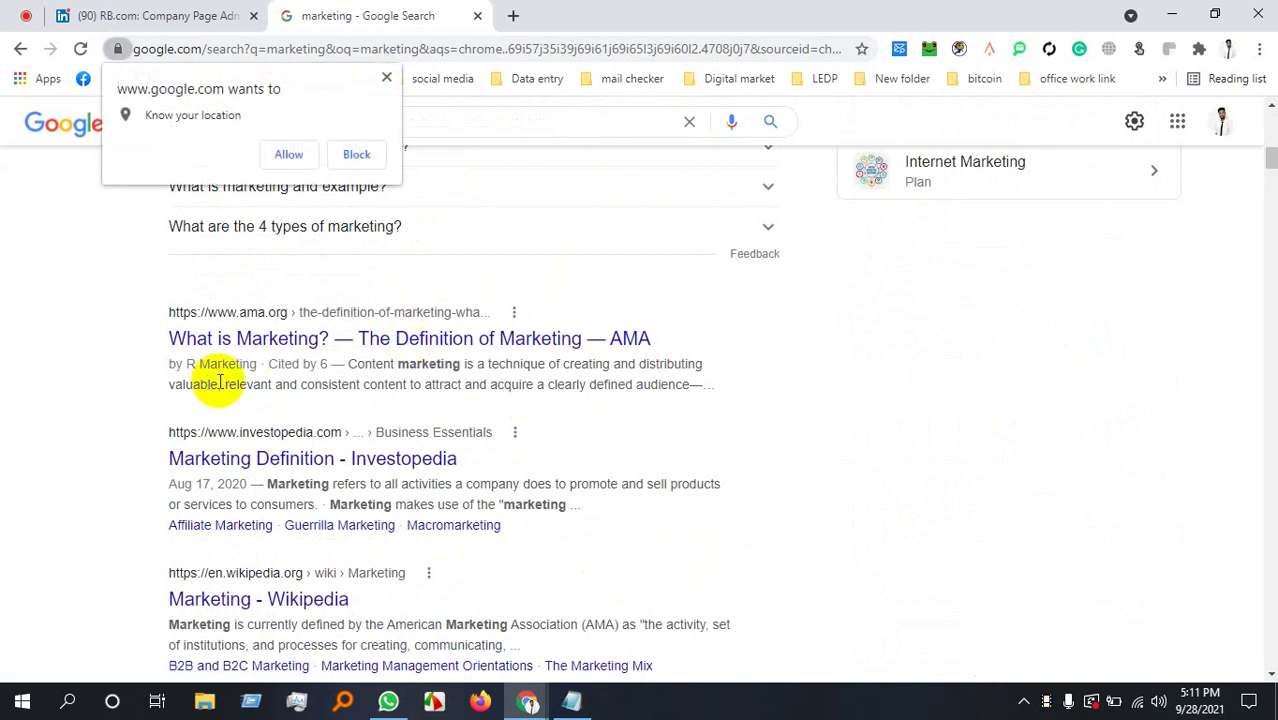
drag(352, 366, 680, 397)
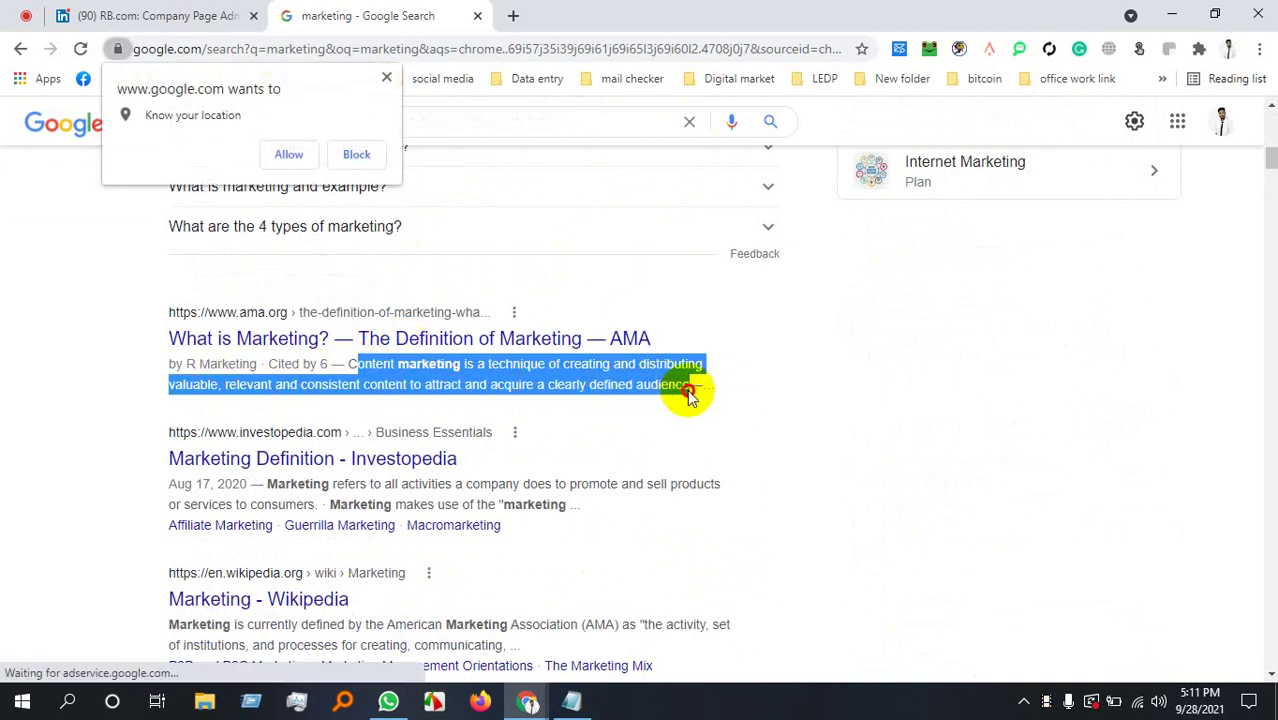
right_click(590, 355)
click(604, 372)
click(86, 10)
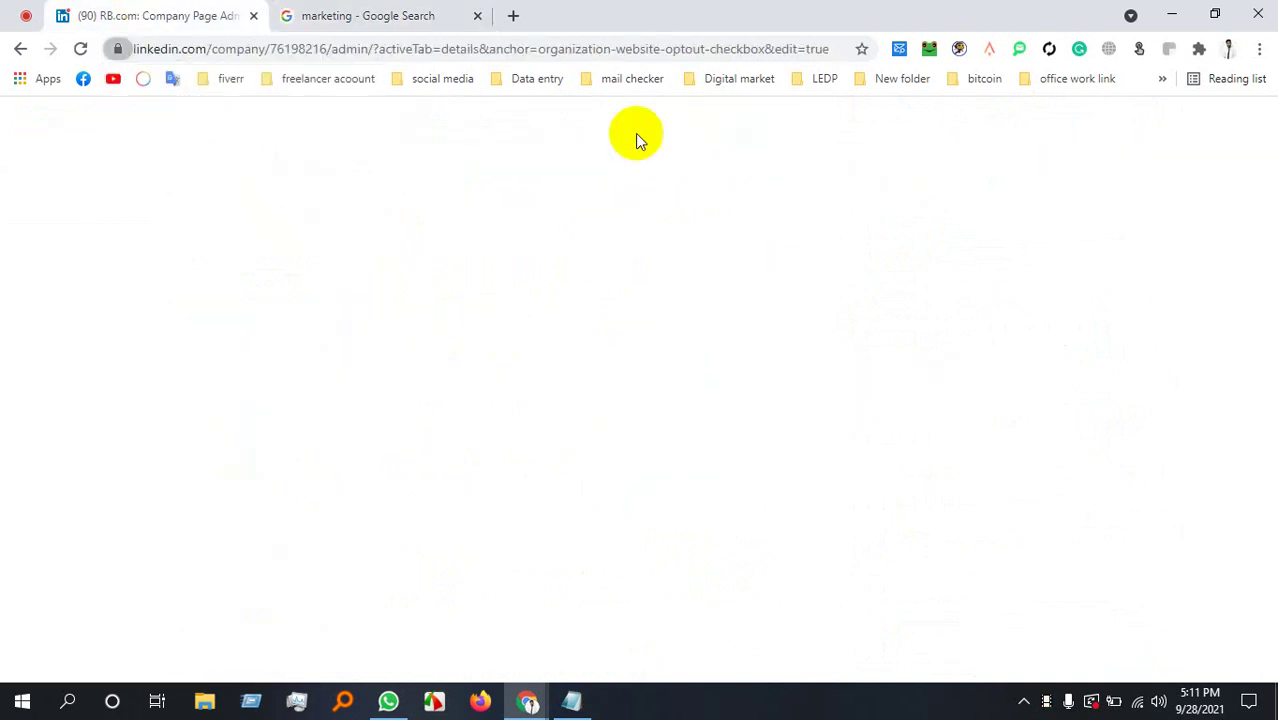
right_click(494, 322)
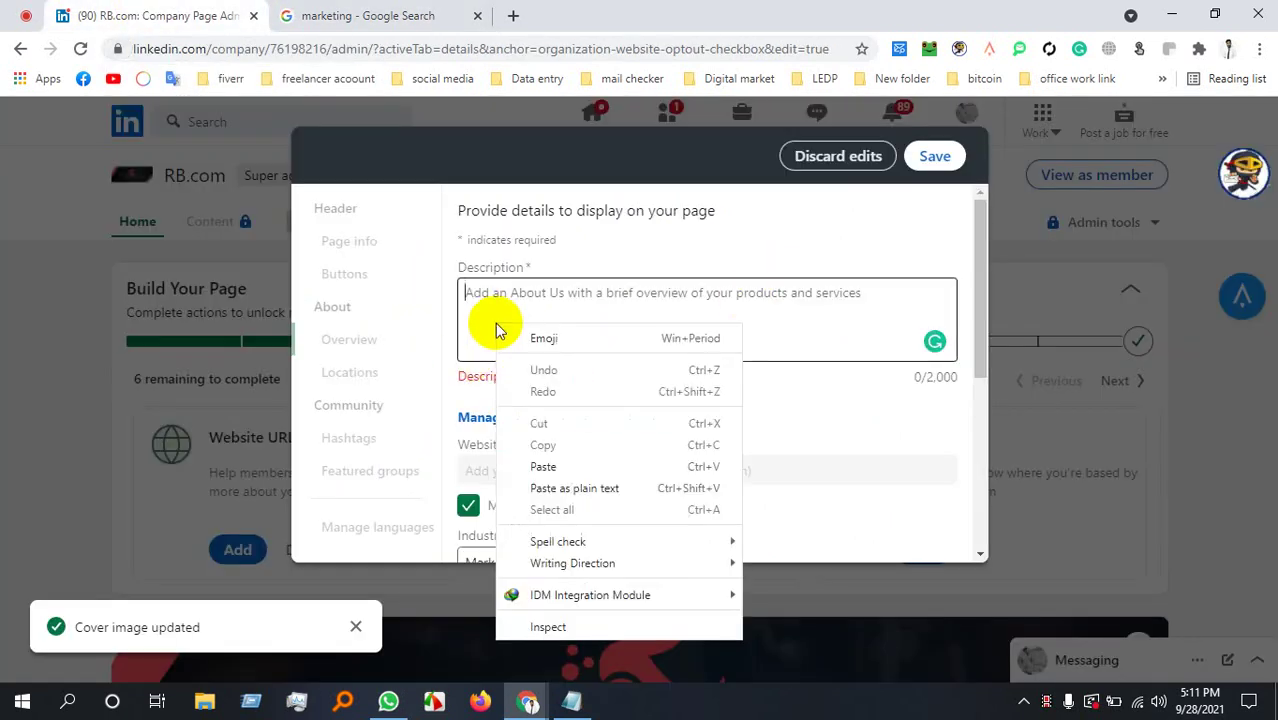
click(553, 466)
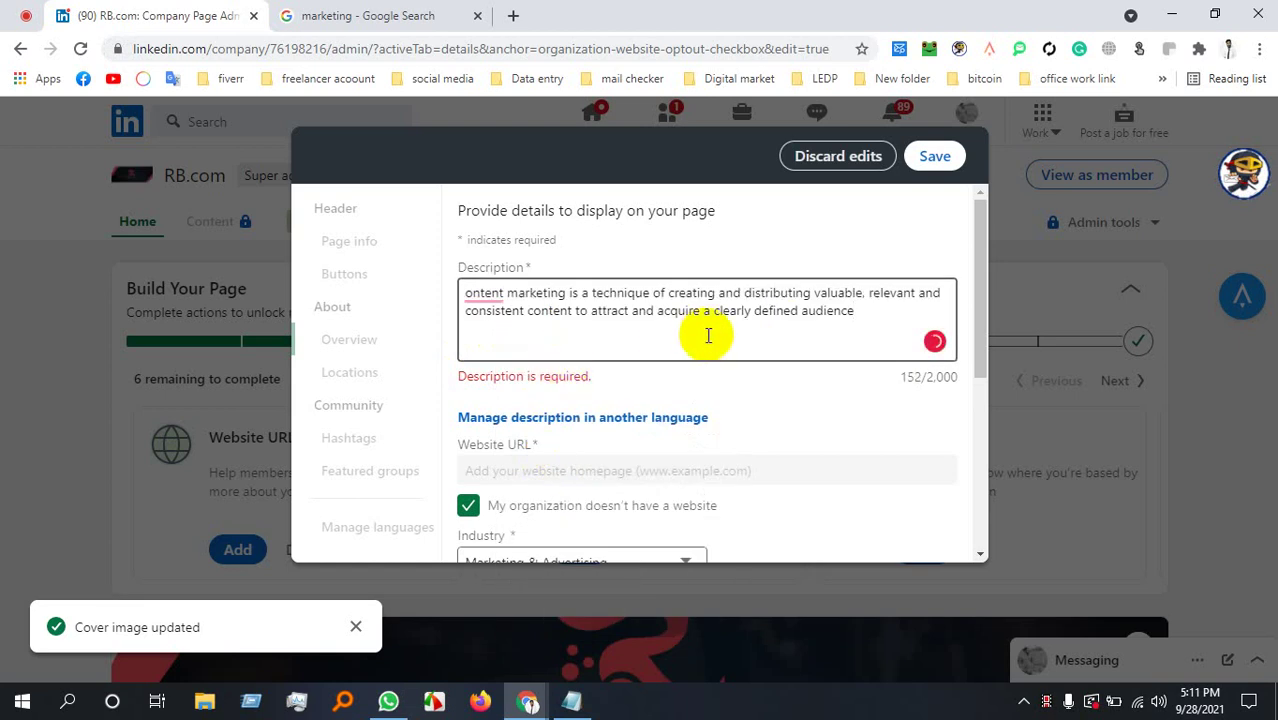
Set the company's year founded to 2018, leaving the phone number blank.
scroll(708, 336, down, 2)
scroll(739, 372, down, 2)
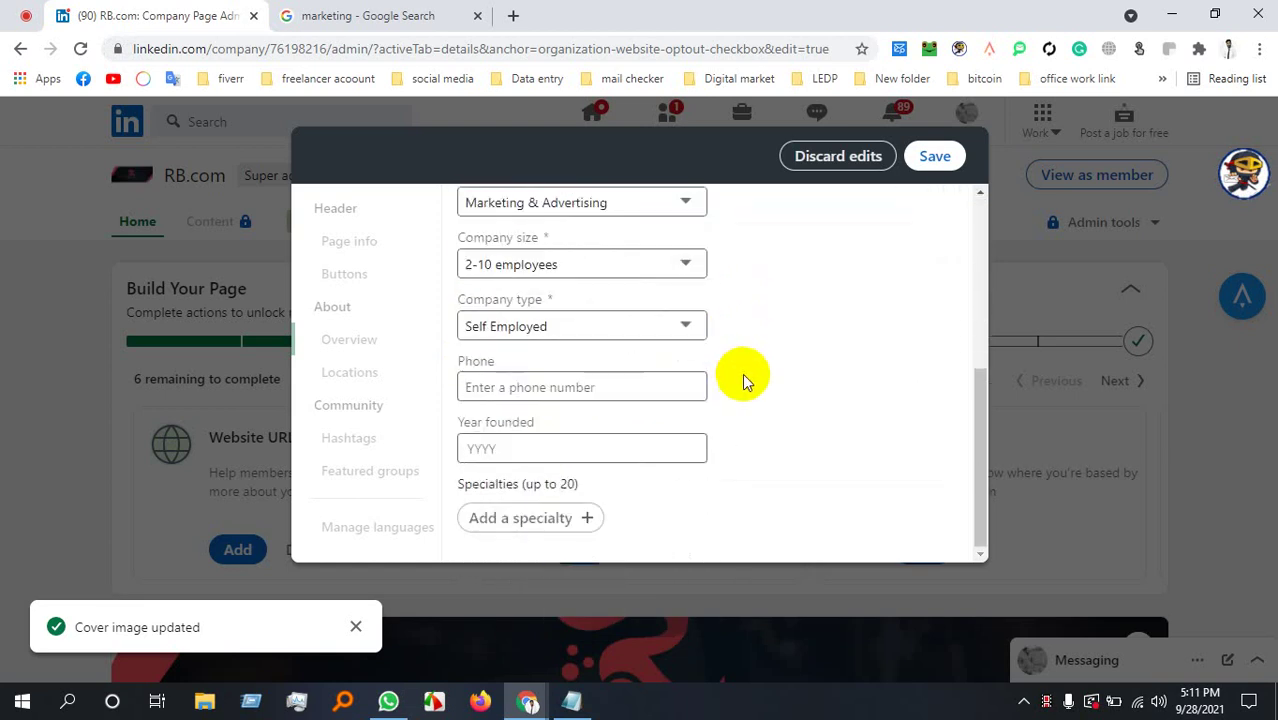
click(488, 380)
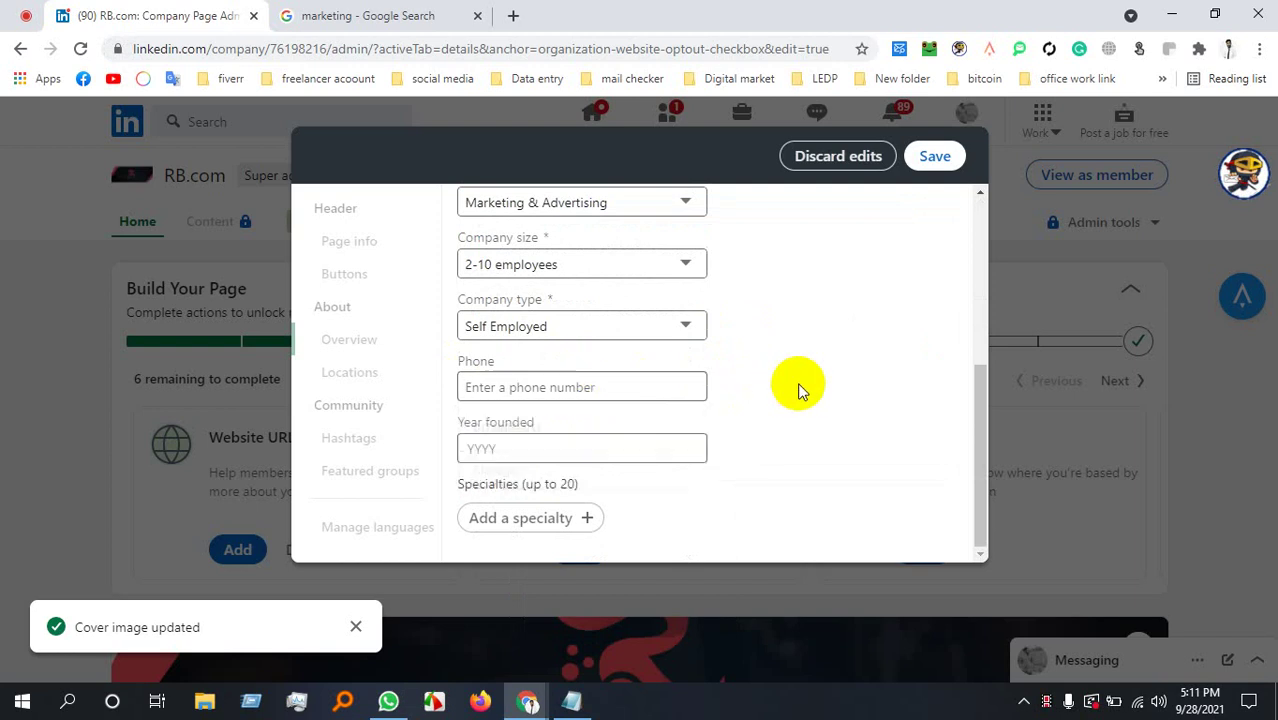
click(617, 447)
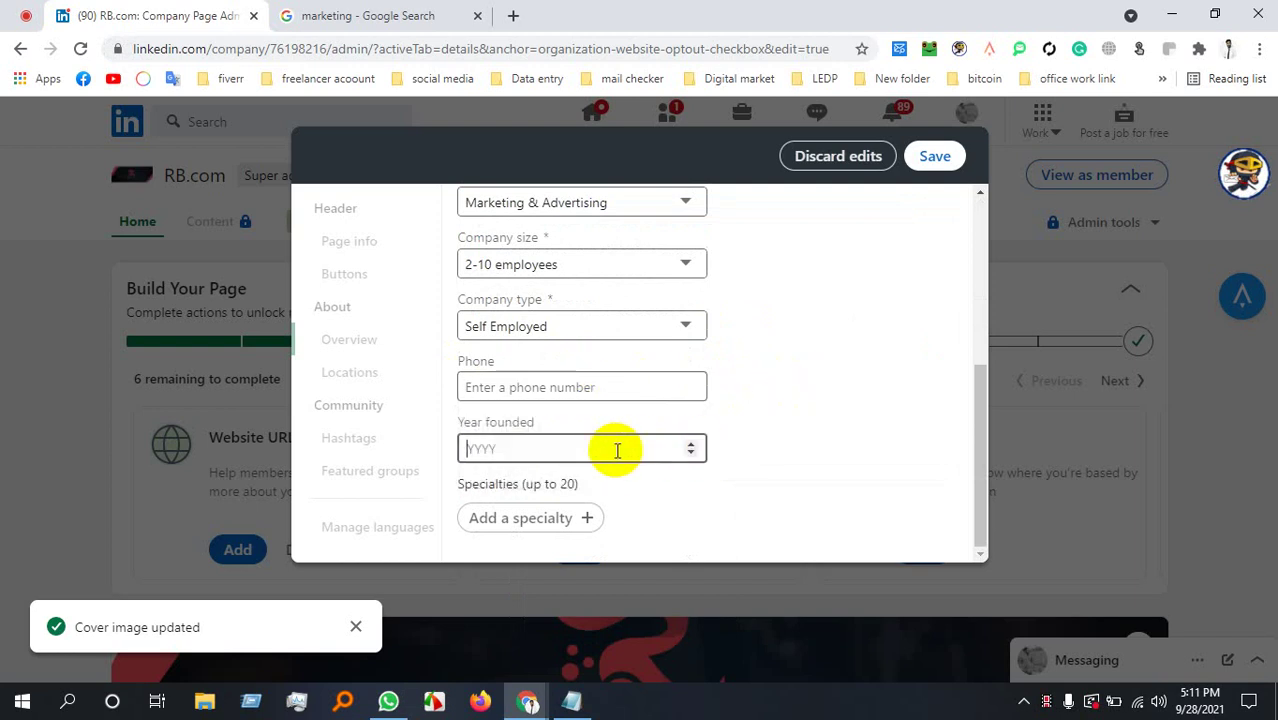
text(202)
text(1)
key(BackSpace)
key(BackSpace)
text(18)
Add the specialty "facebook Marketing" and save the page's overview details.
click(531, 517)
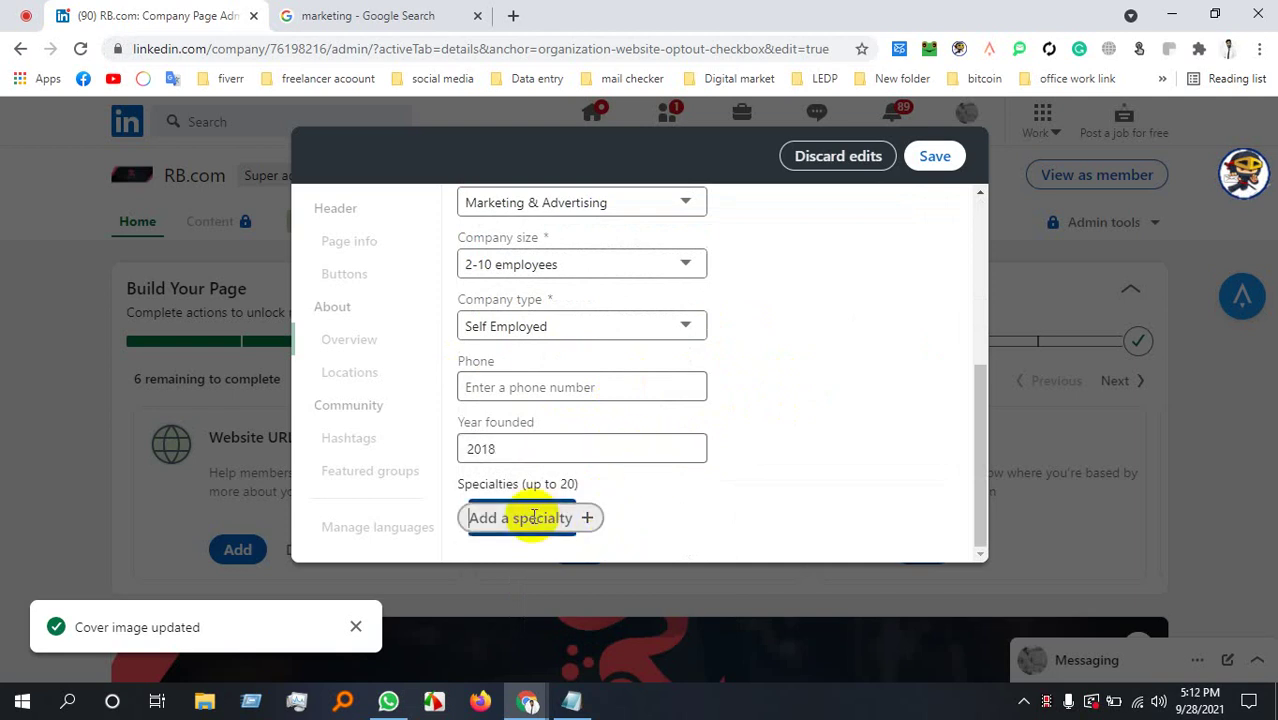
text(f)
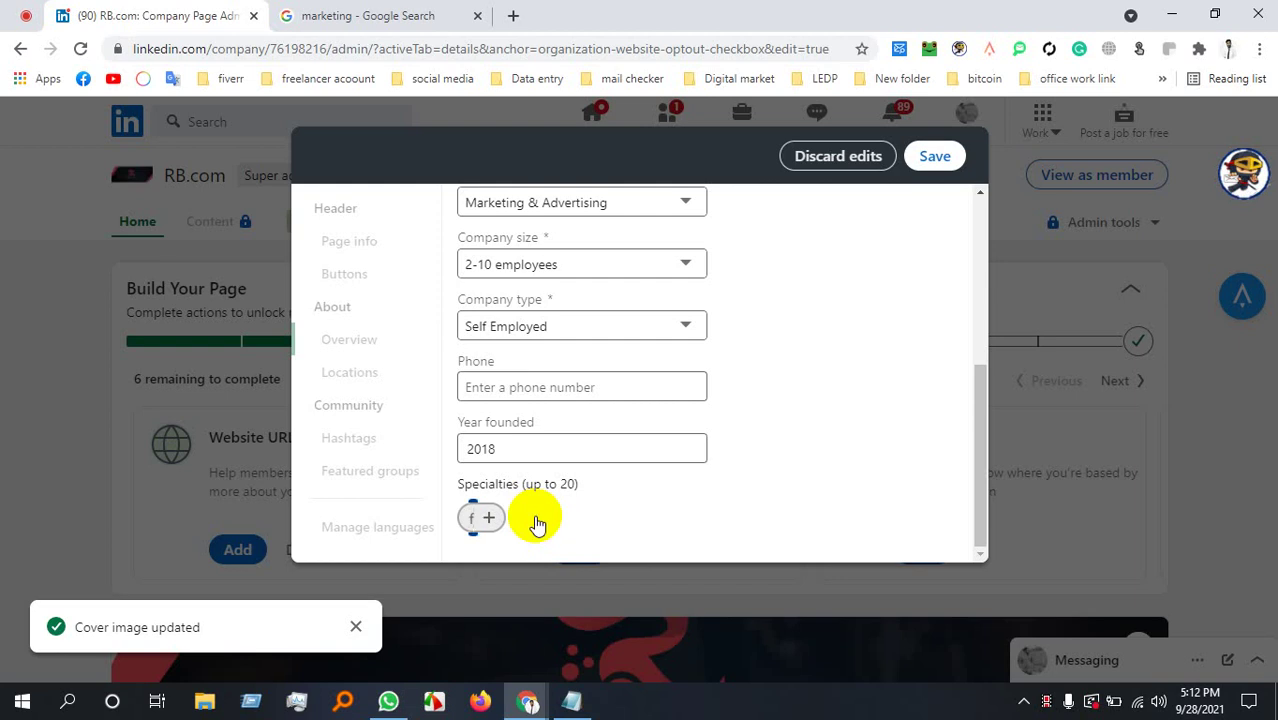
text(aceboo)
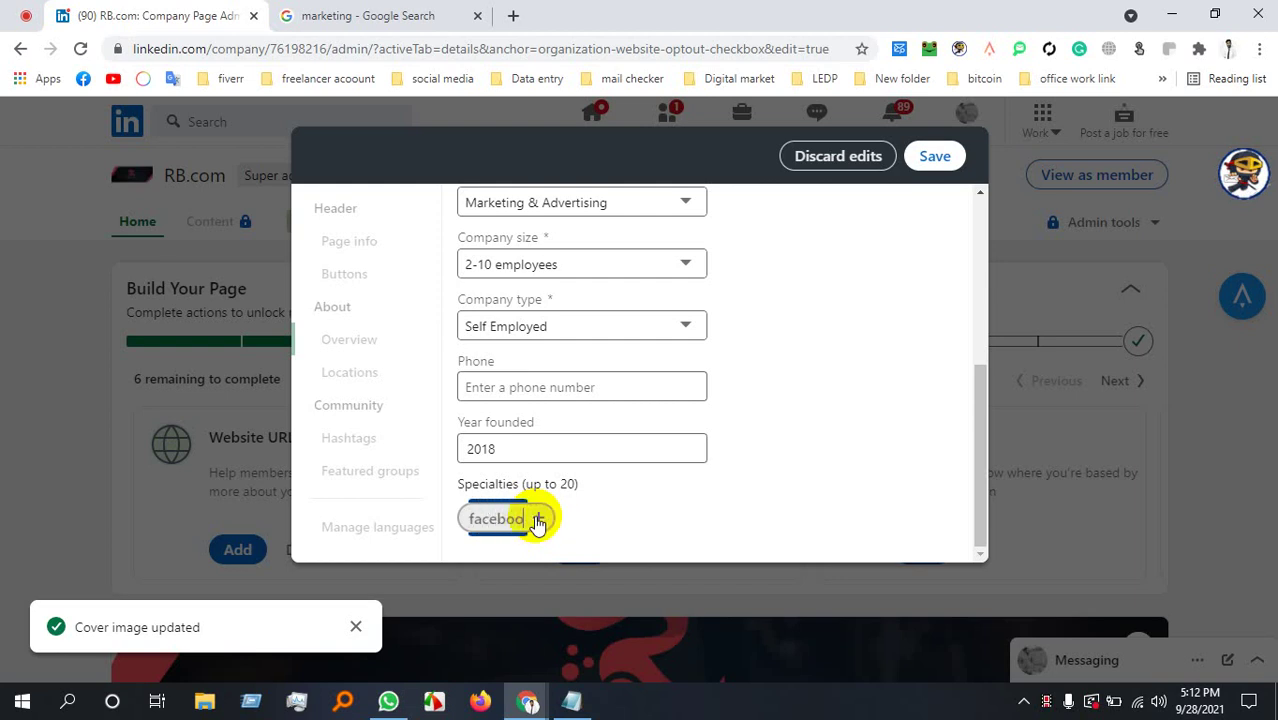
text(k)
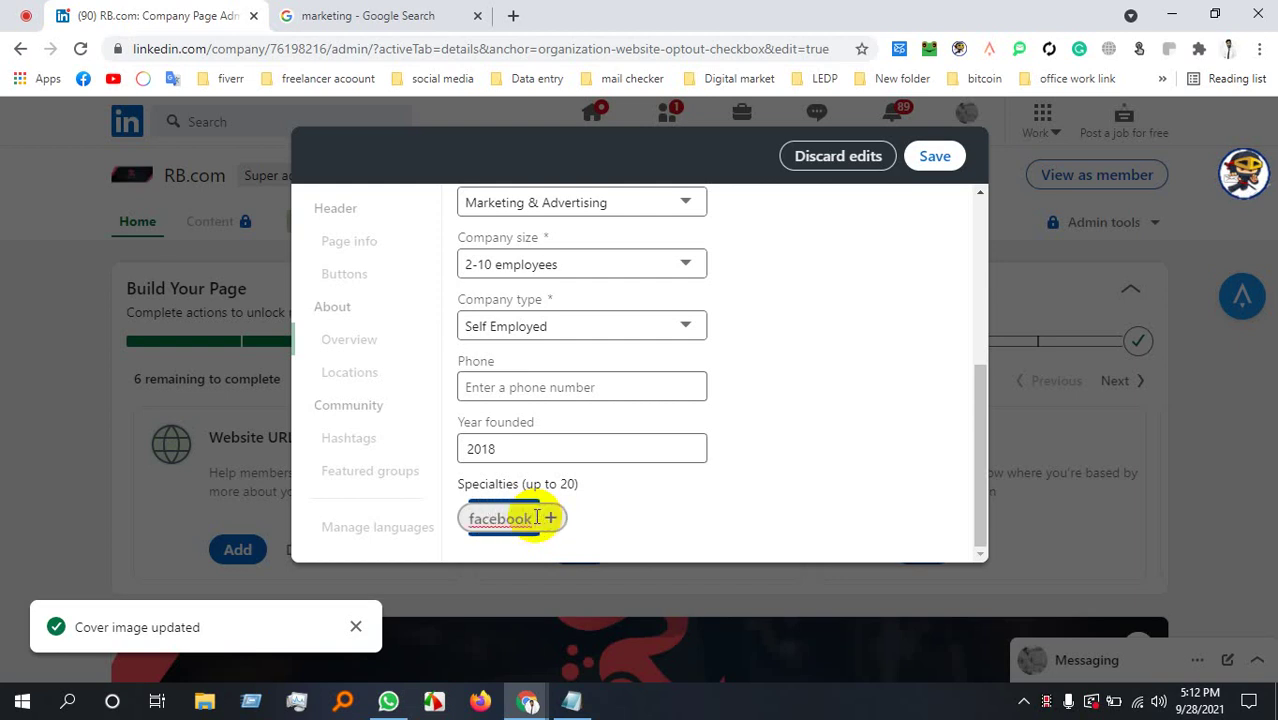
text( Marketi)
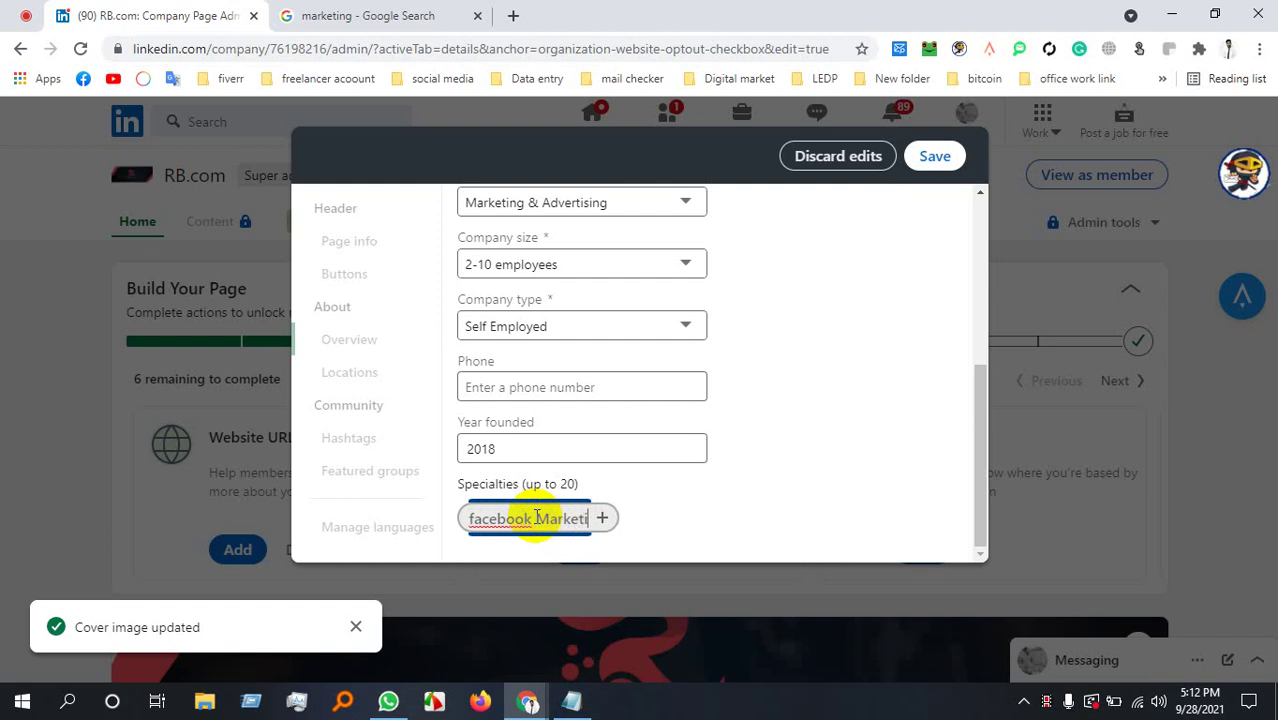
text(ng)
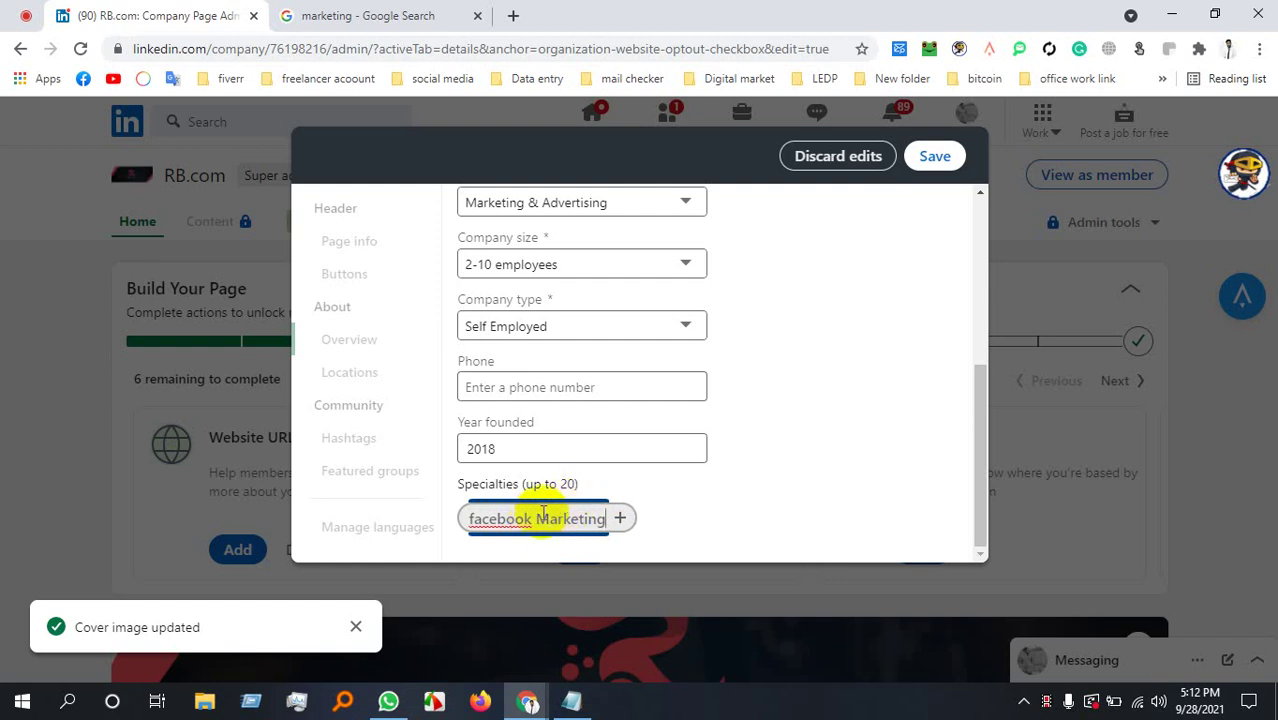
scroll(700, 450, up, 4)
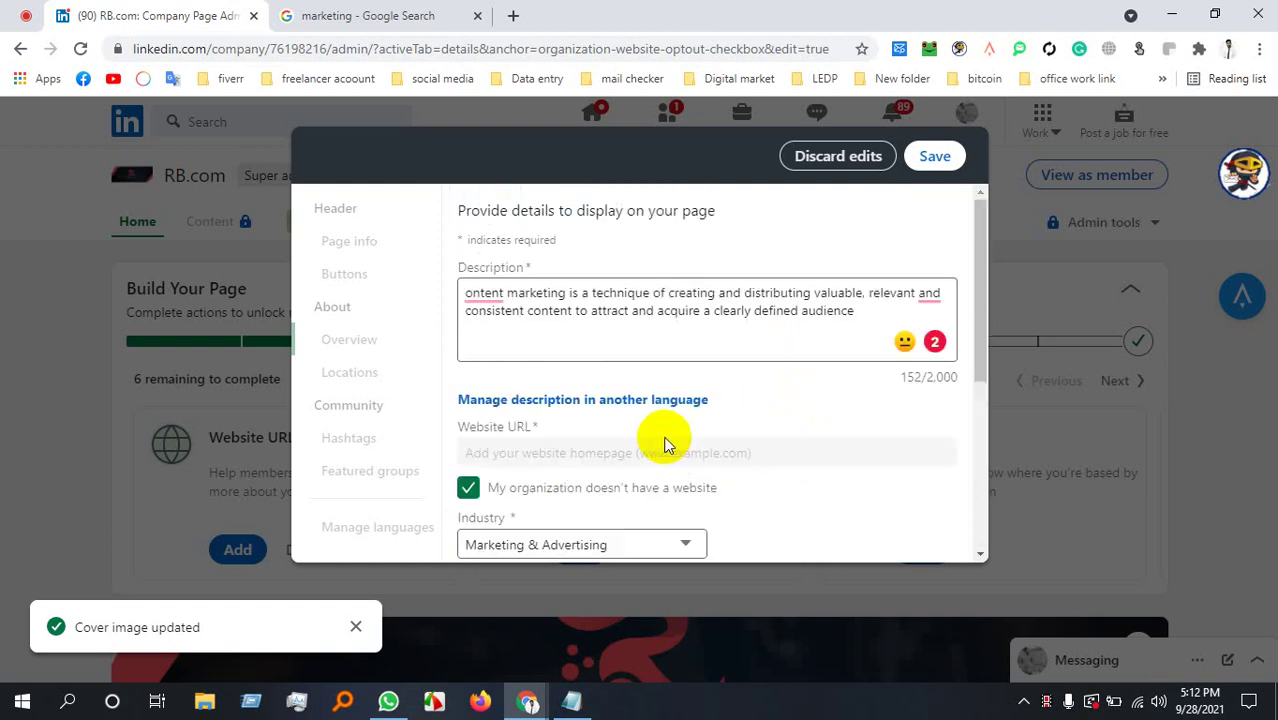
click(940, 156)
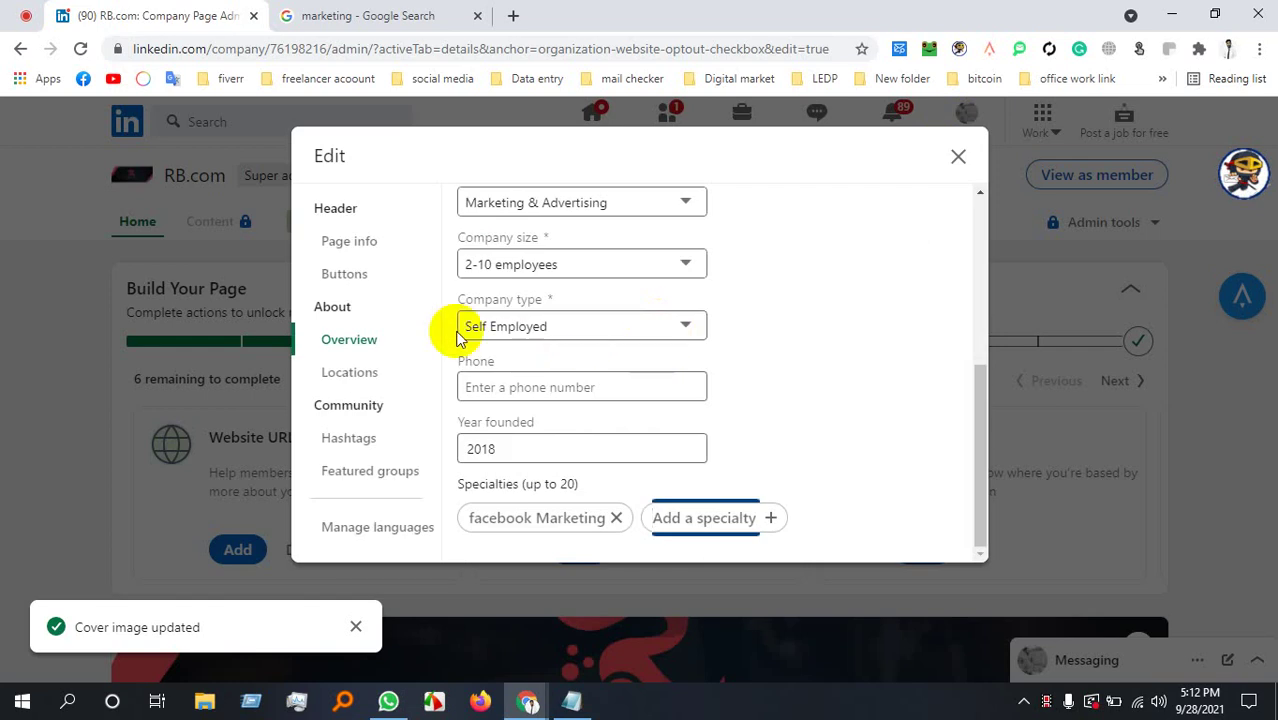
Review the Page info, Buttons and Overview sections of the page editor without changing them.
click(358, 244)
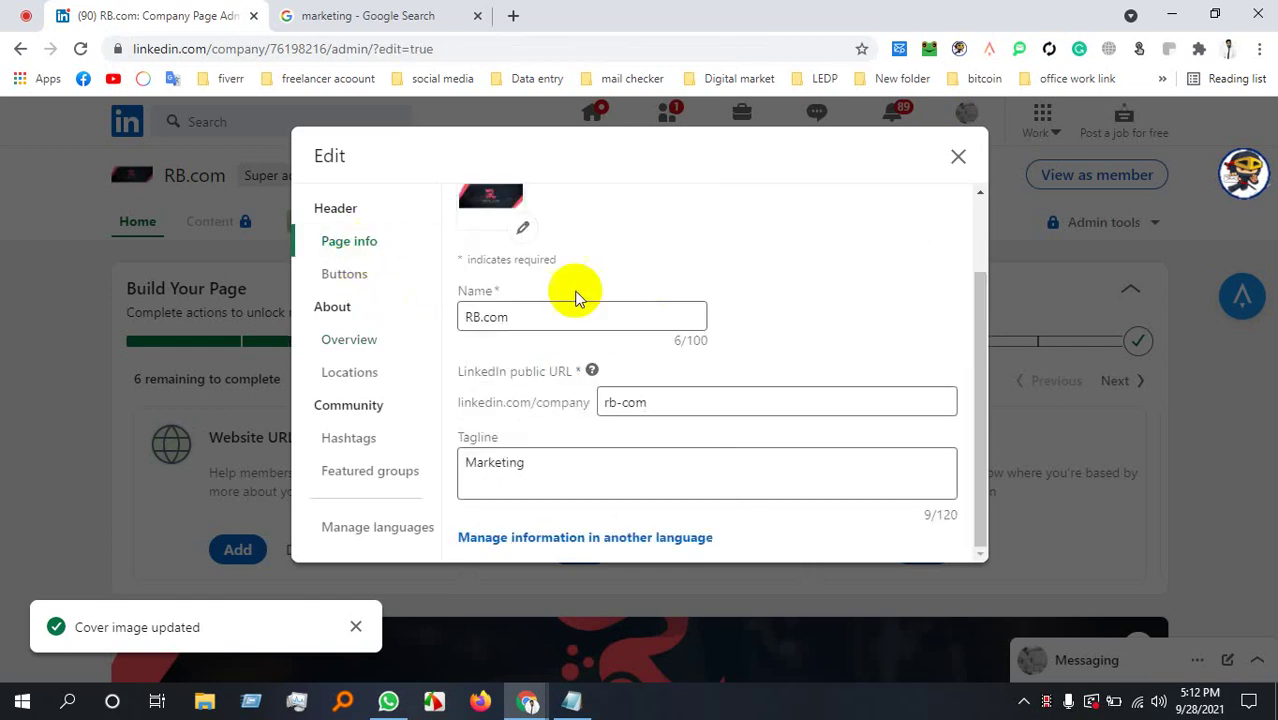
click(360, 276)
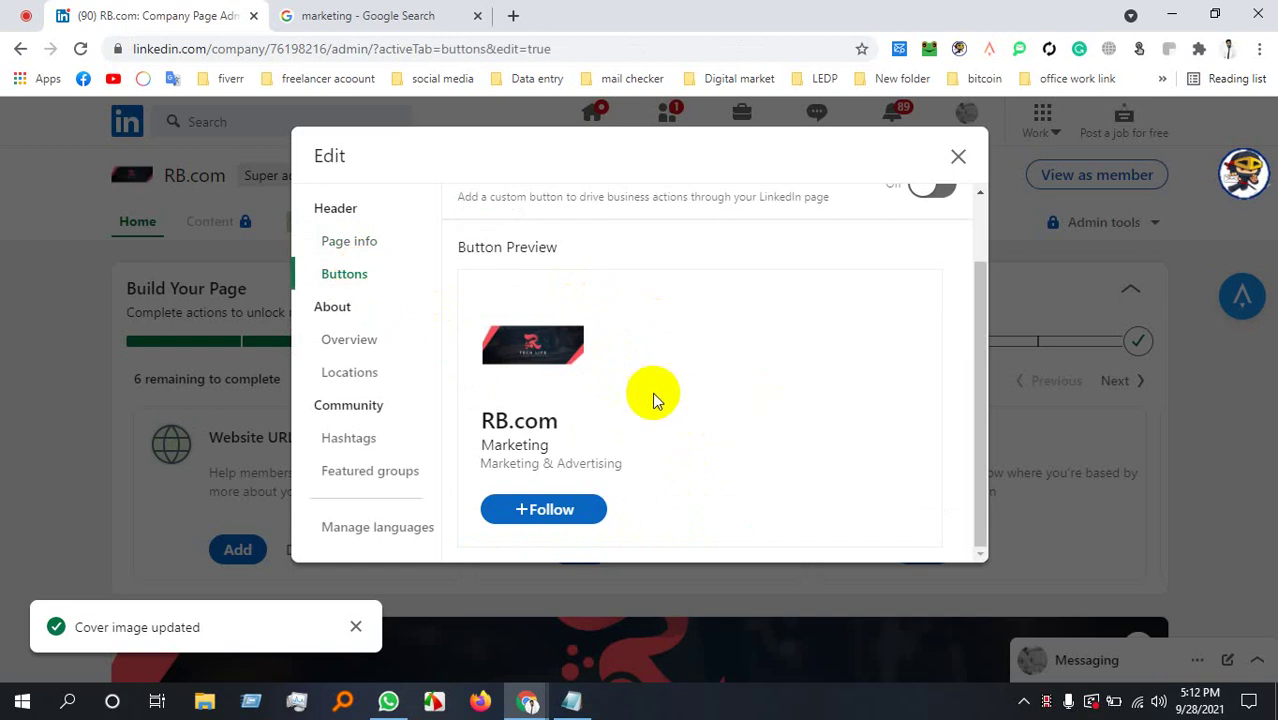
scroll(920, 376, up, 1)
scroll(600, 360, down, 1)
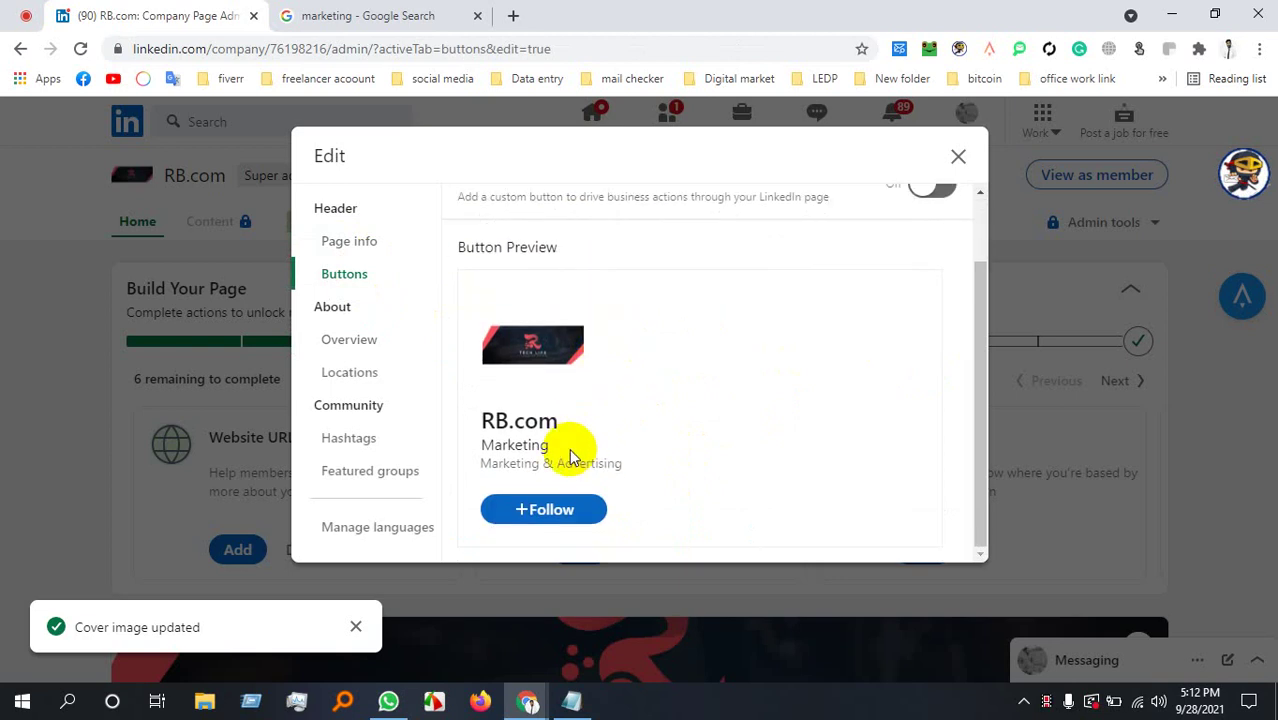
click(352, 341)
scroll(660, 366, down, 3)
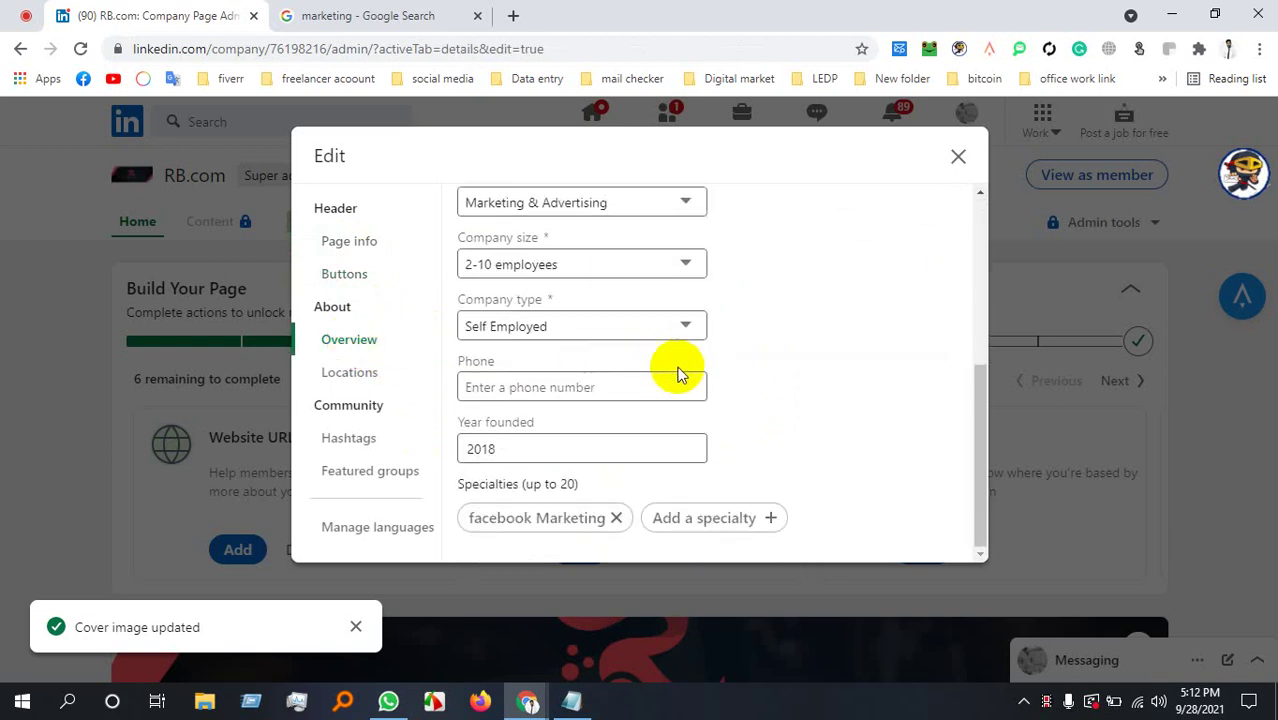
click(528, 449)
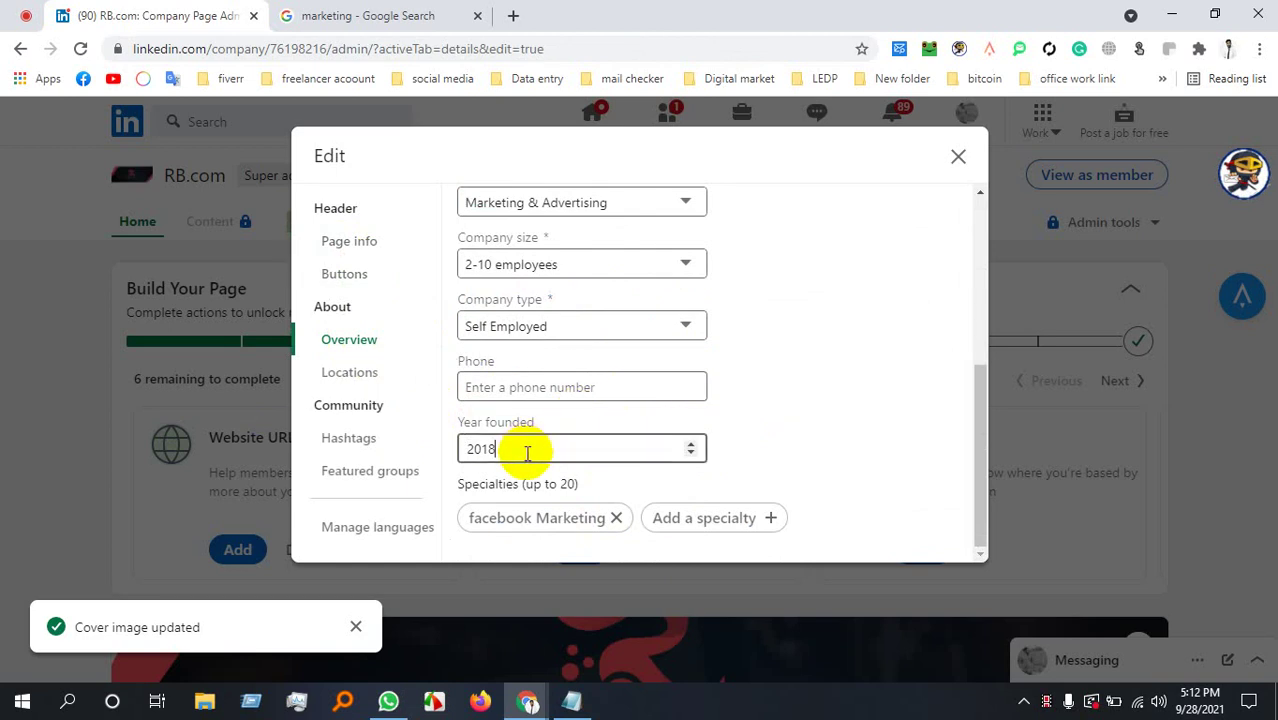
Add the company's primary Headquarters location in Bangladesh using the saved street address, city, state and postal code, and save it.
click(347, 373)
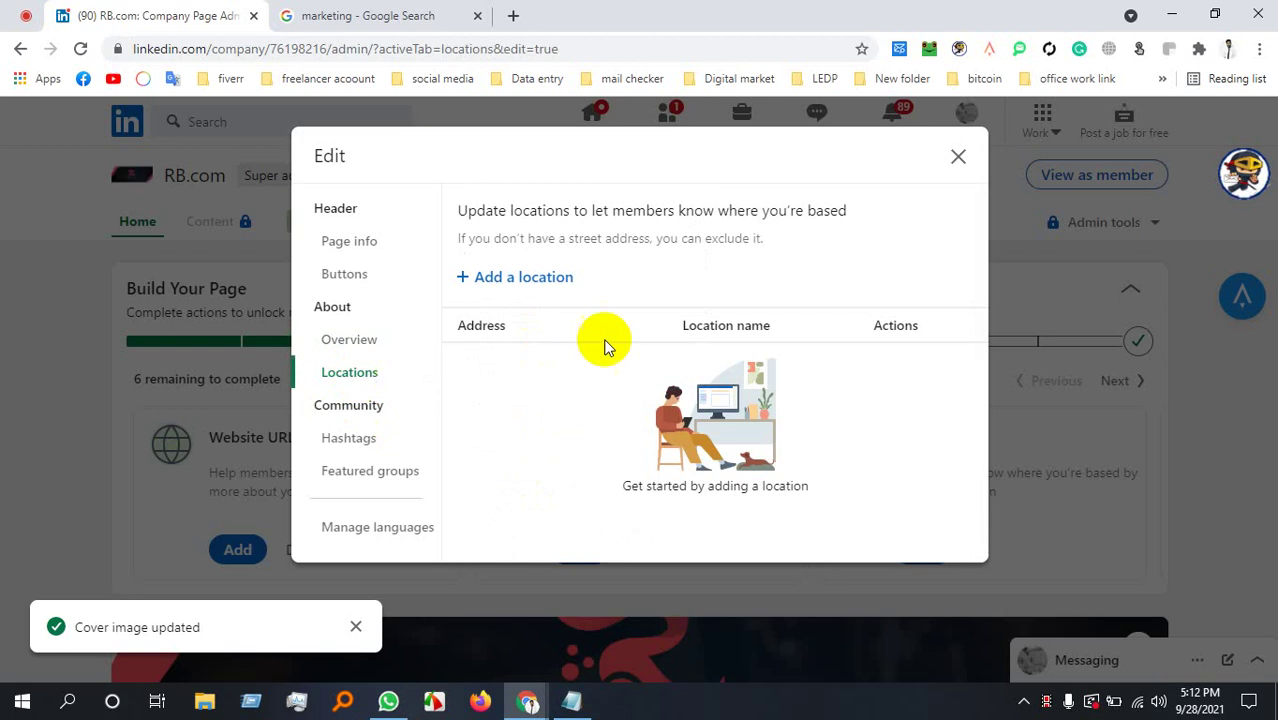
click(515, 279)
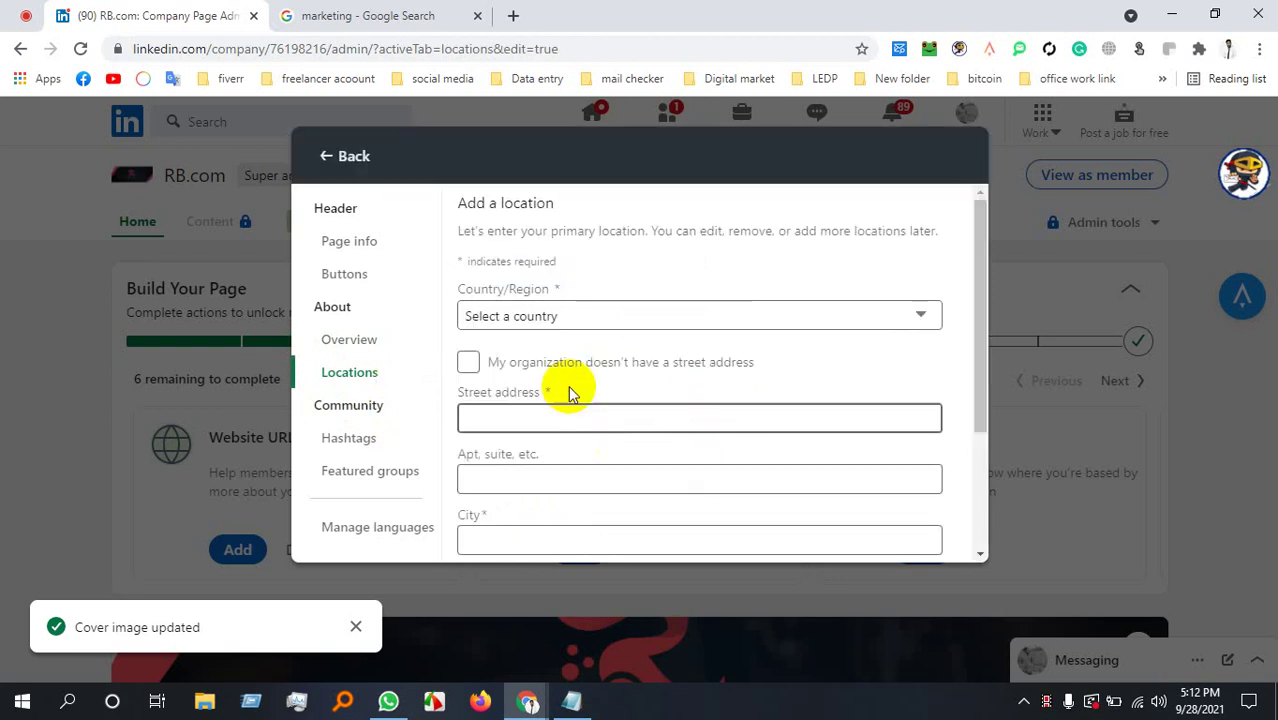
scroll(568, 390, down, 3)
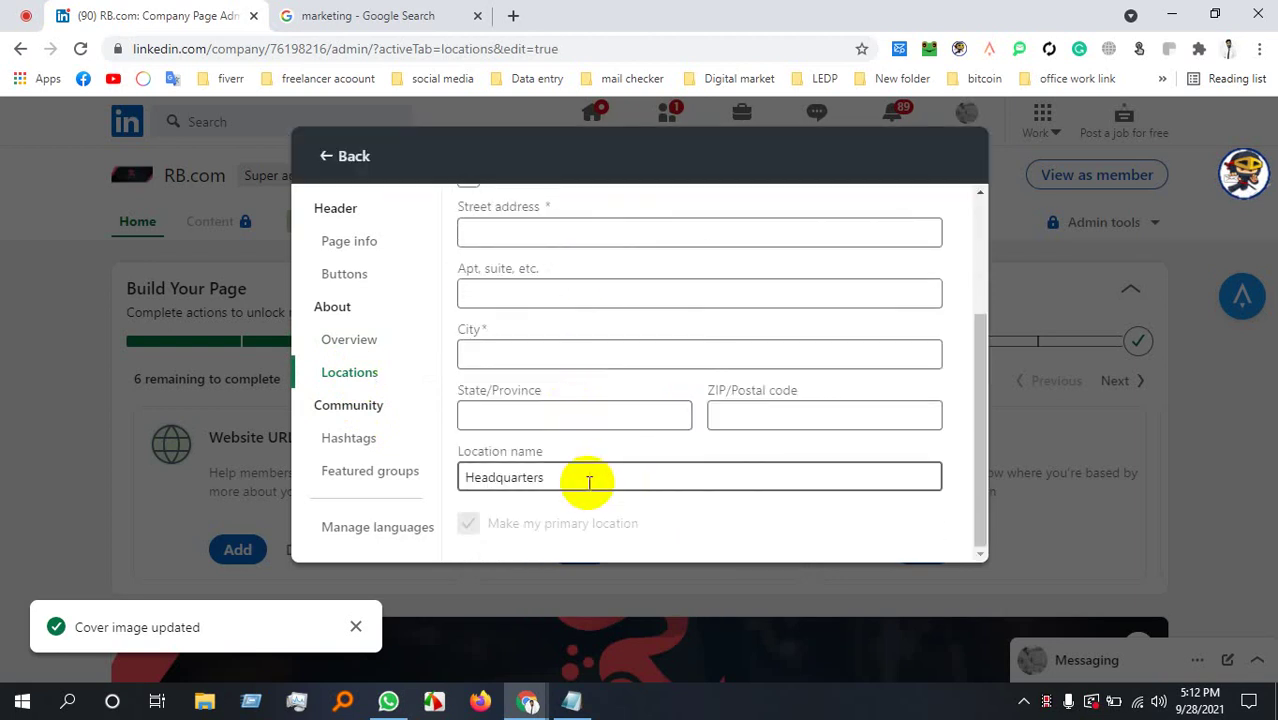
scroll(588, 480, up, 3)
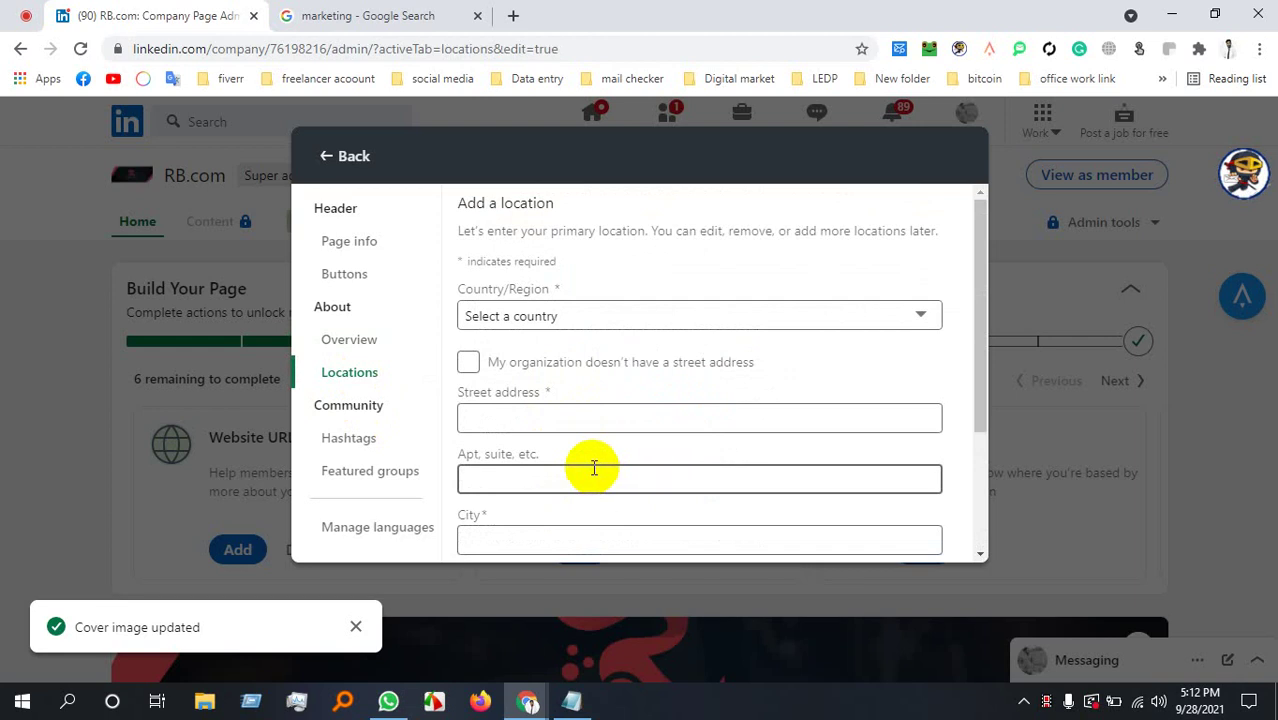
click(579, 308)
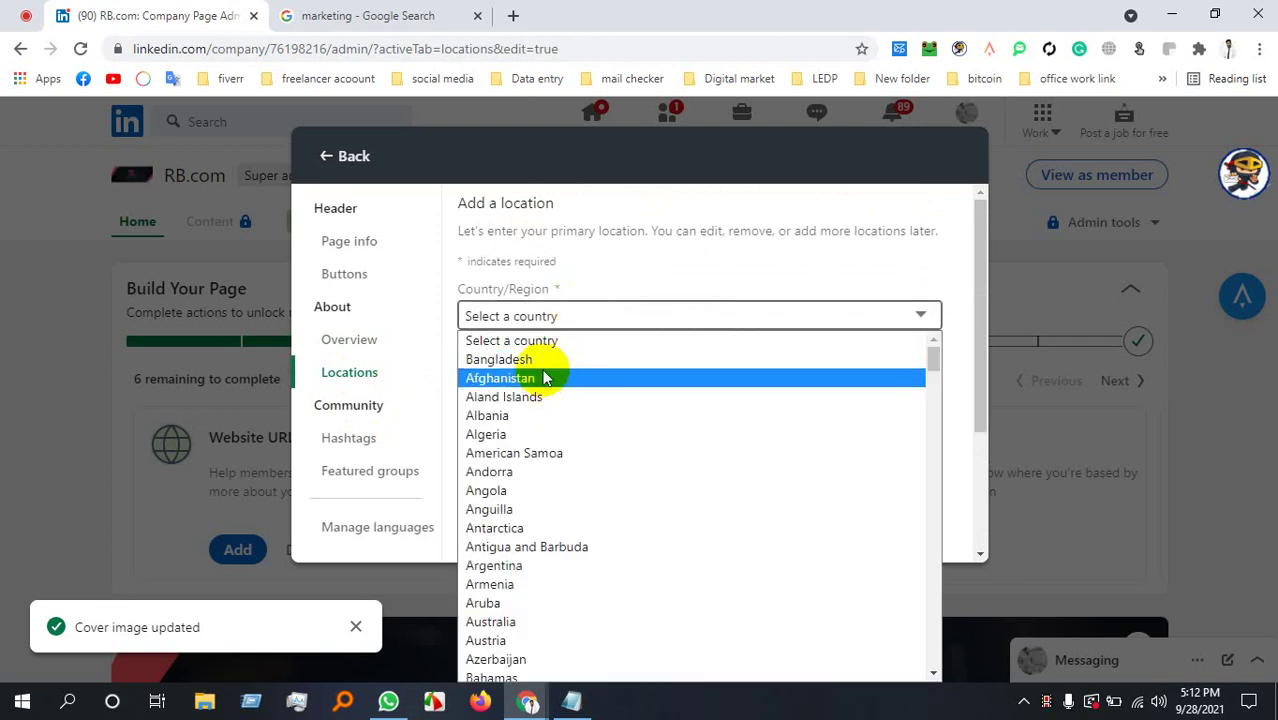
key(Escape)
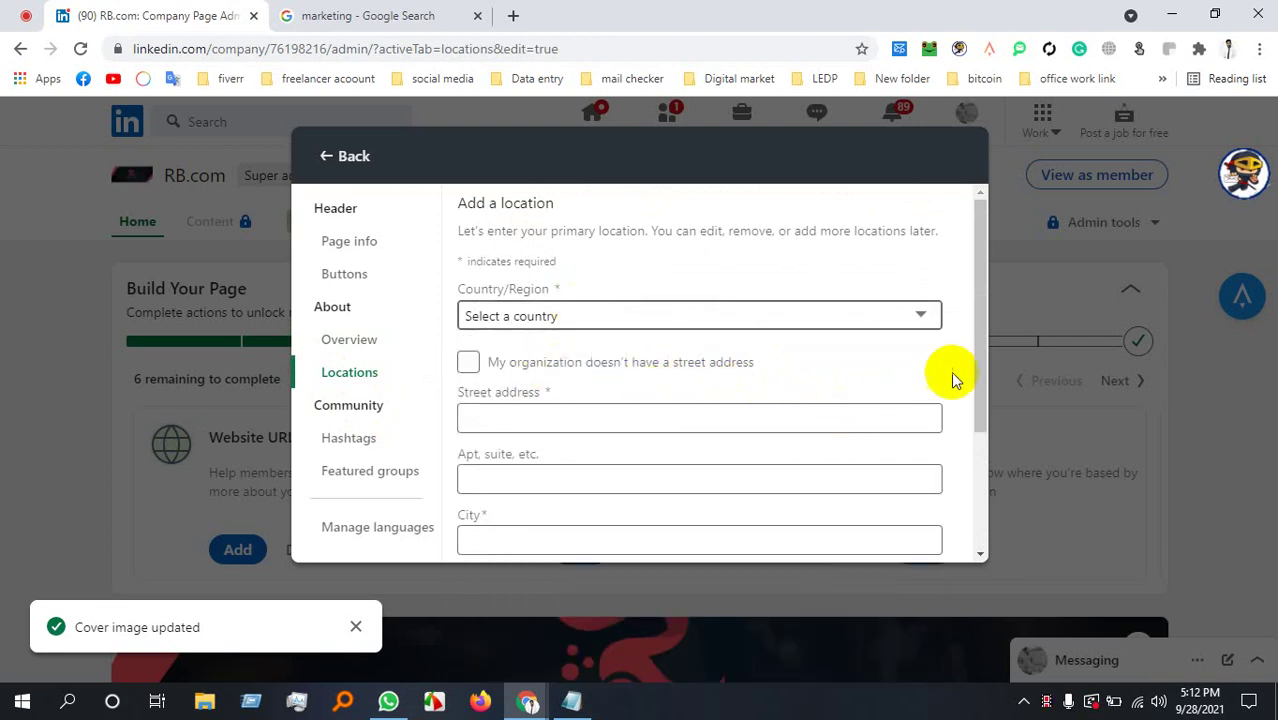
click(980, 485)
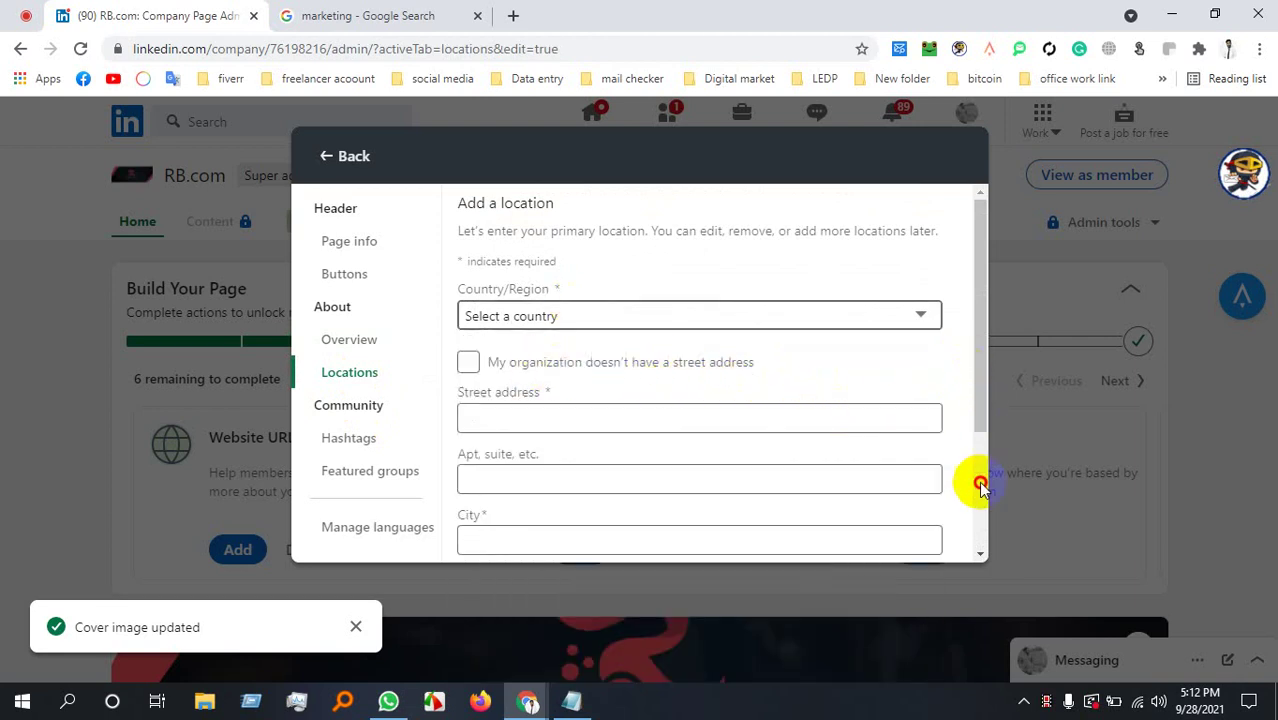
click(575, 420)
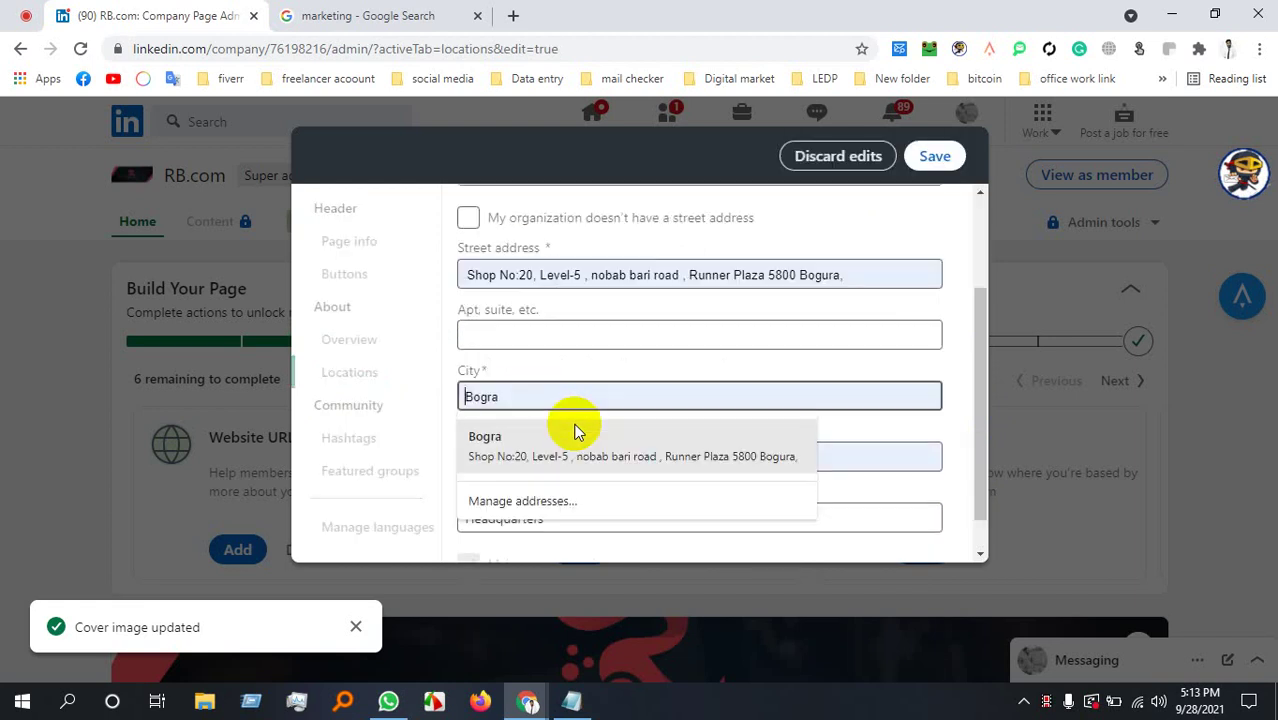
click(592, 452)
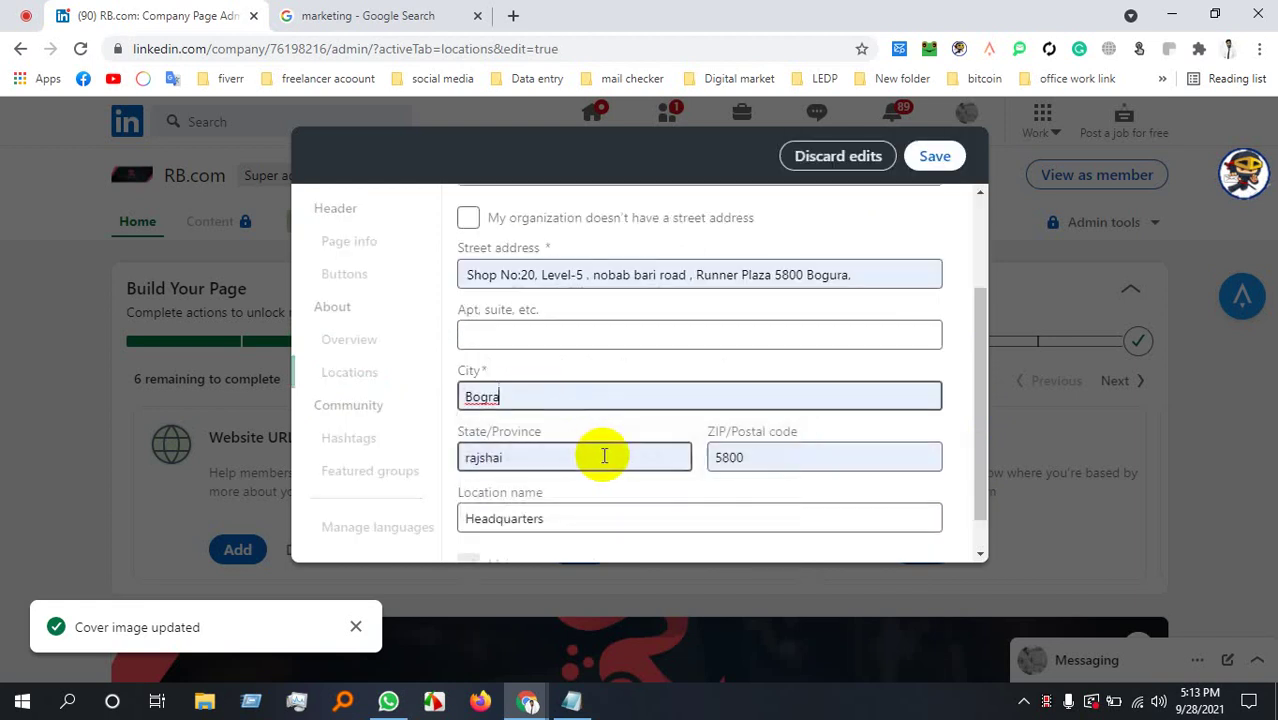
scroll(850, 420, up, 2)
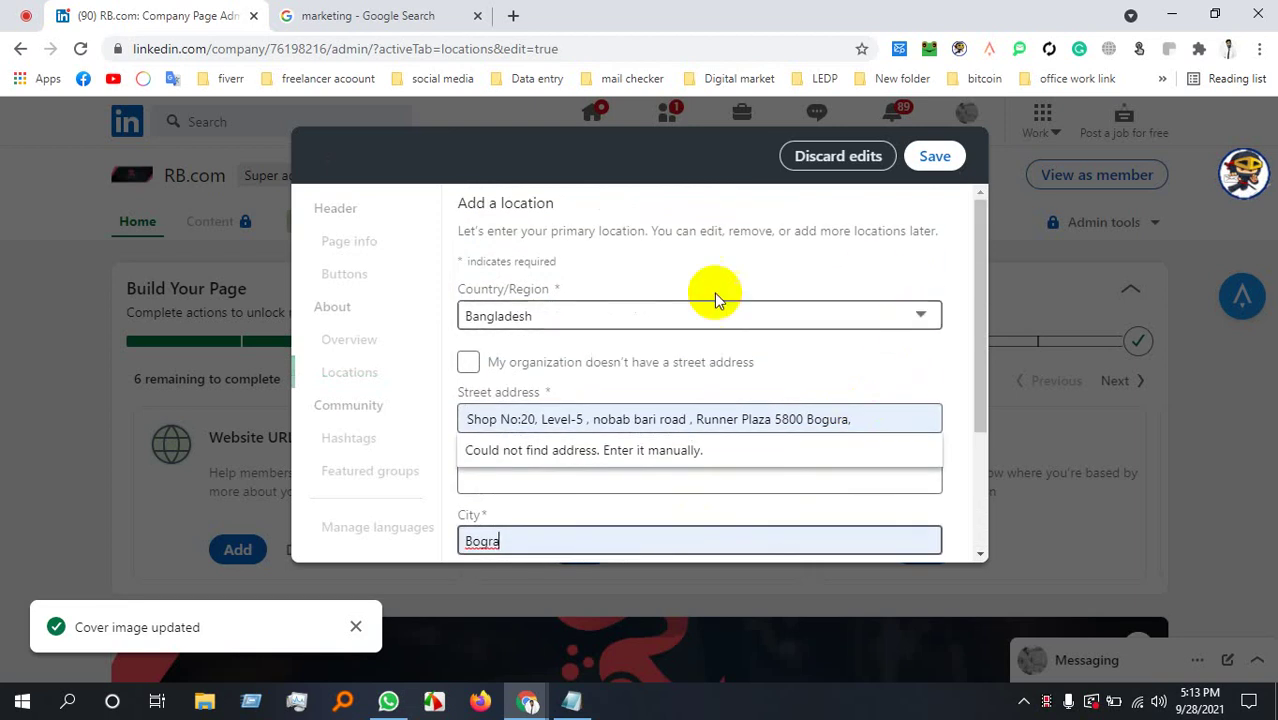
click(934, 156)
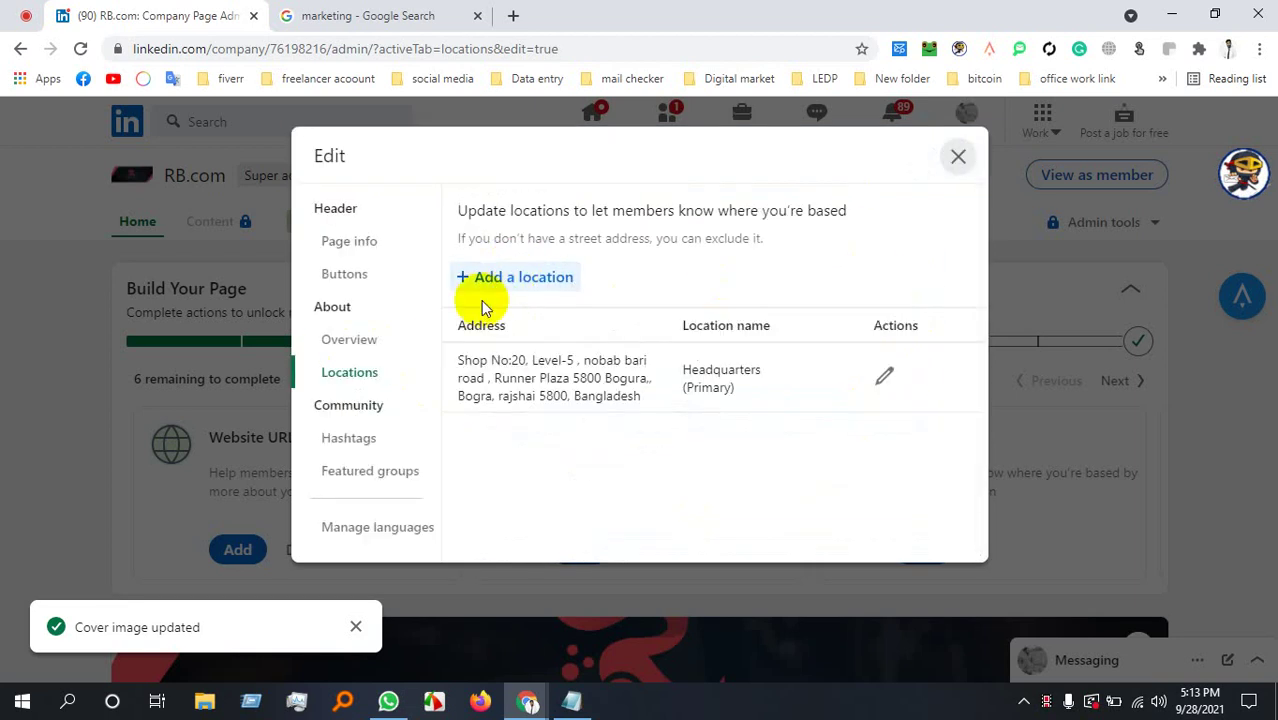
Add #rbcom as the first hashtag topic in the page's community settings.
click(346, 440)
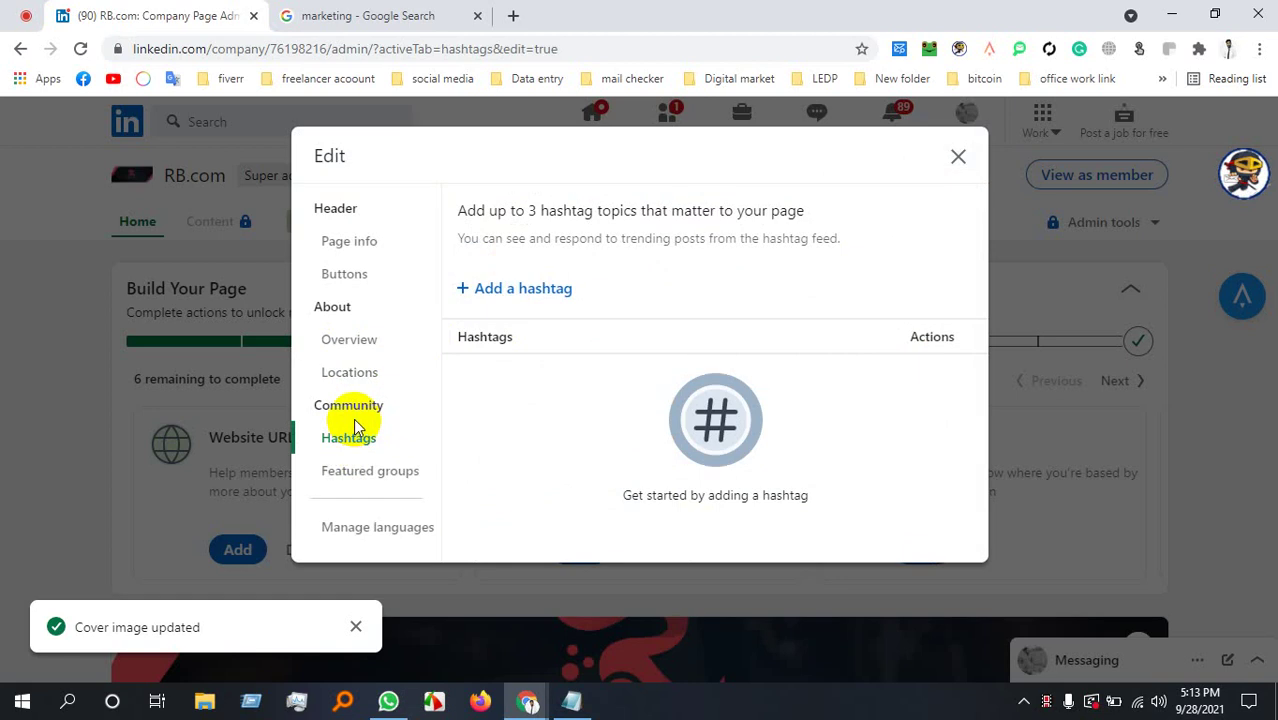
click(516, 288)
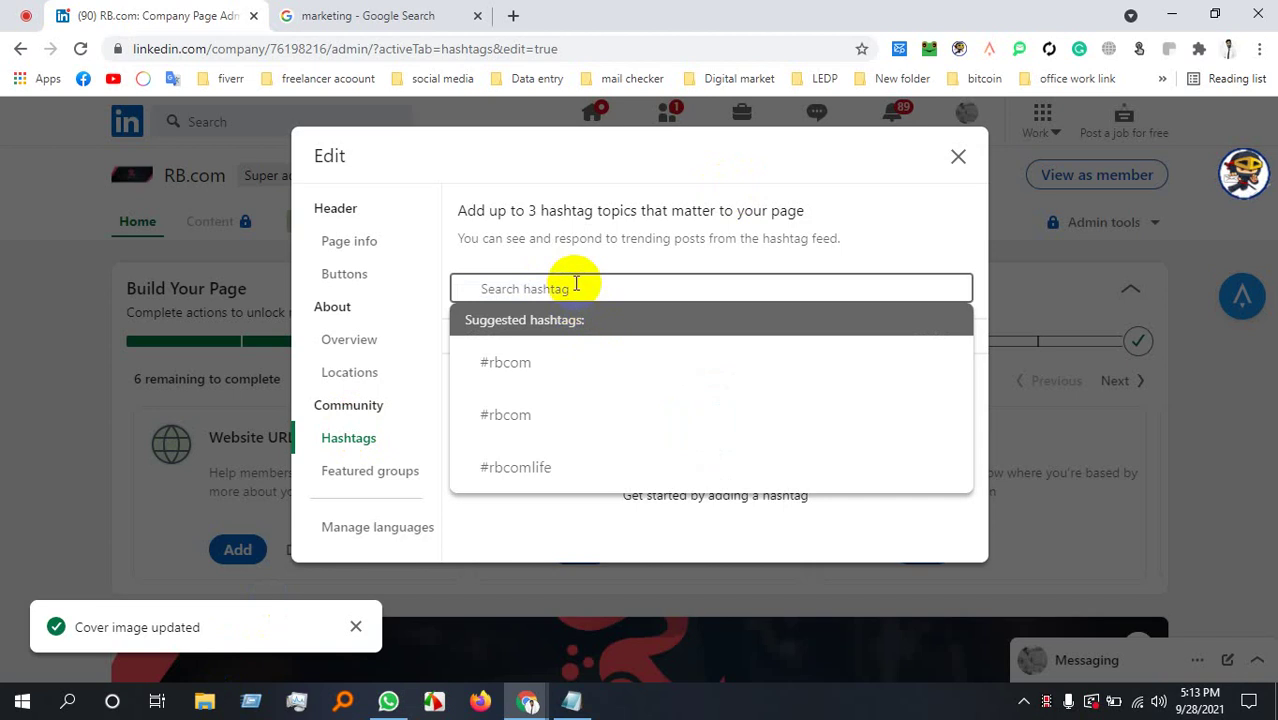
text(#)
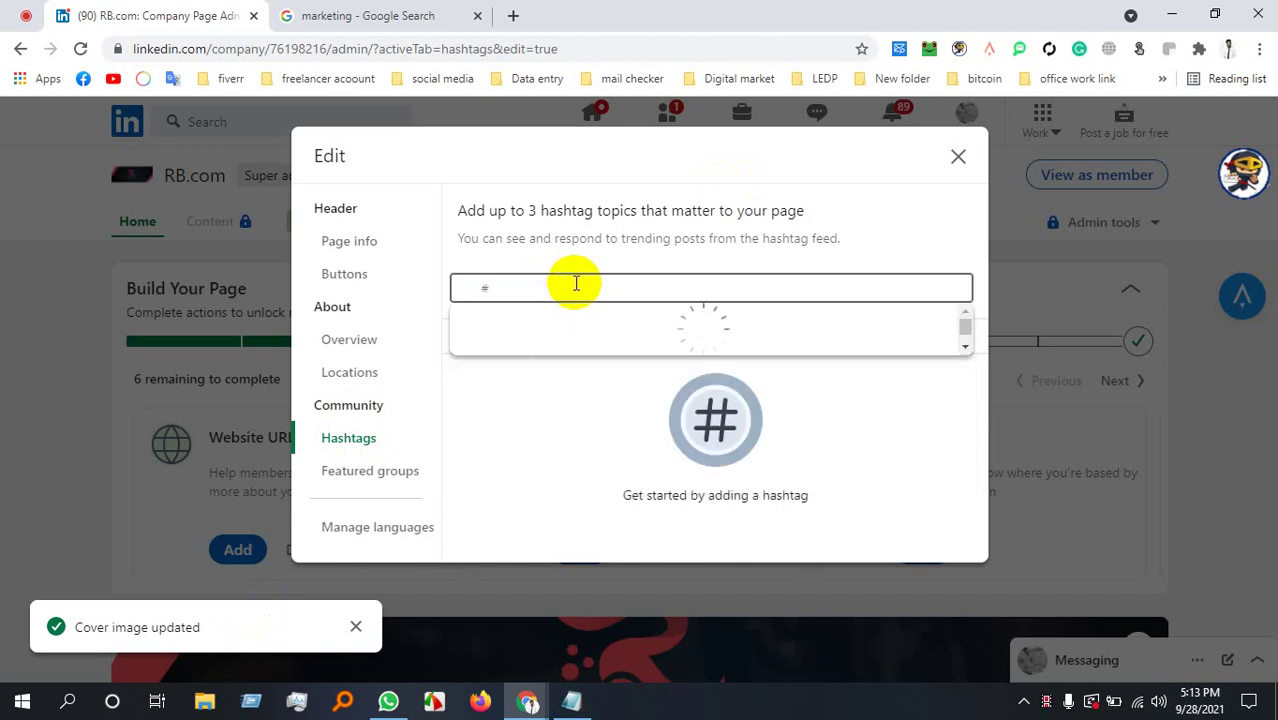
text(rb.com)
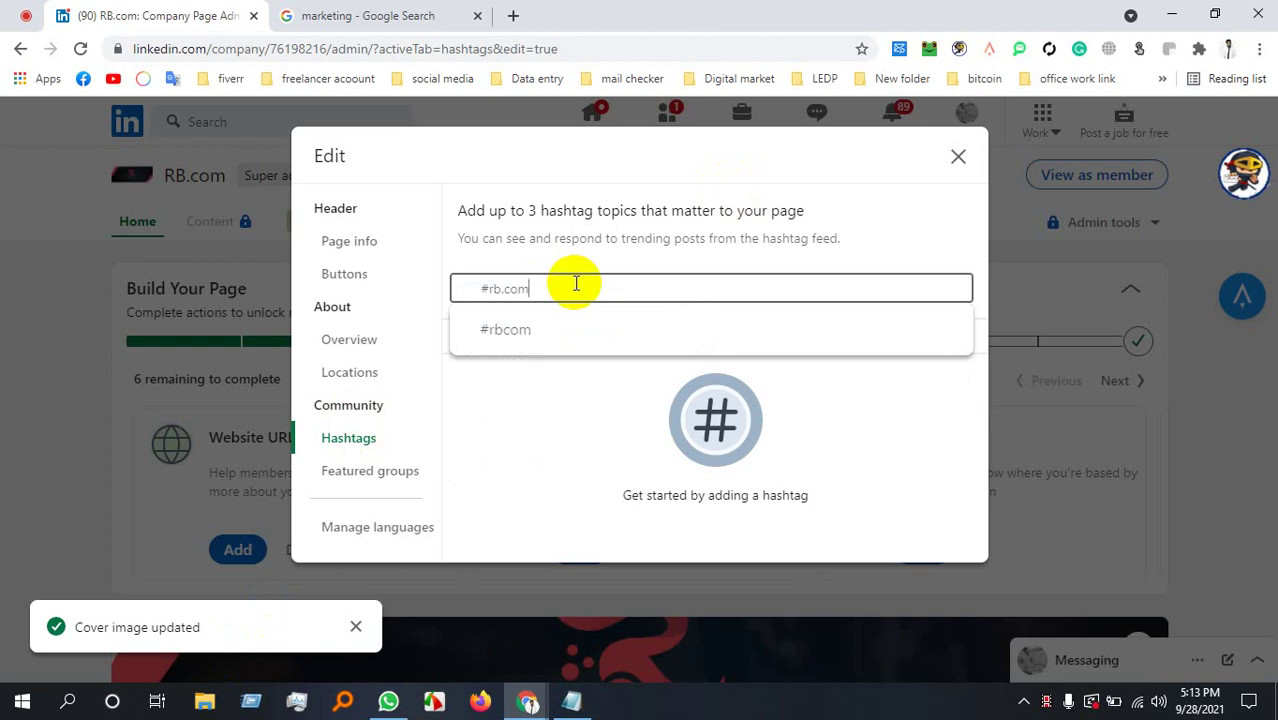
click(546, 336)
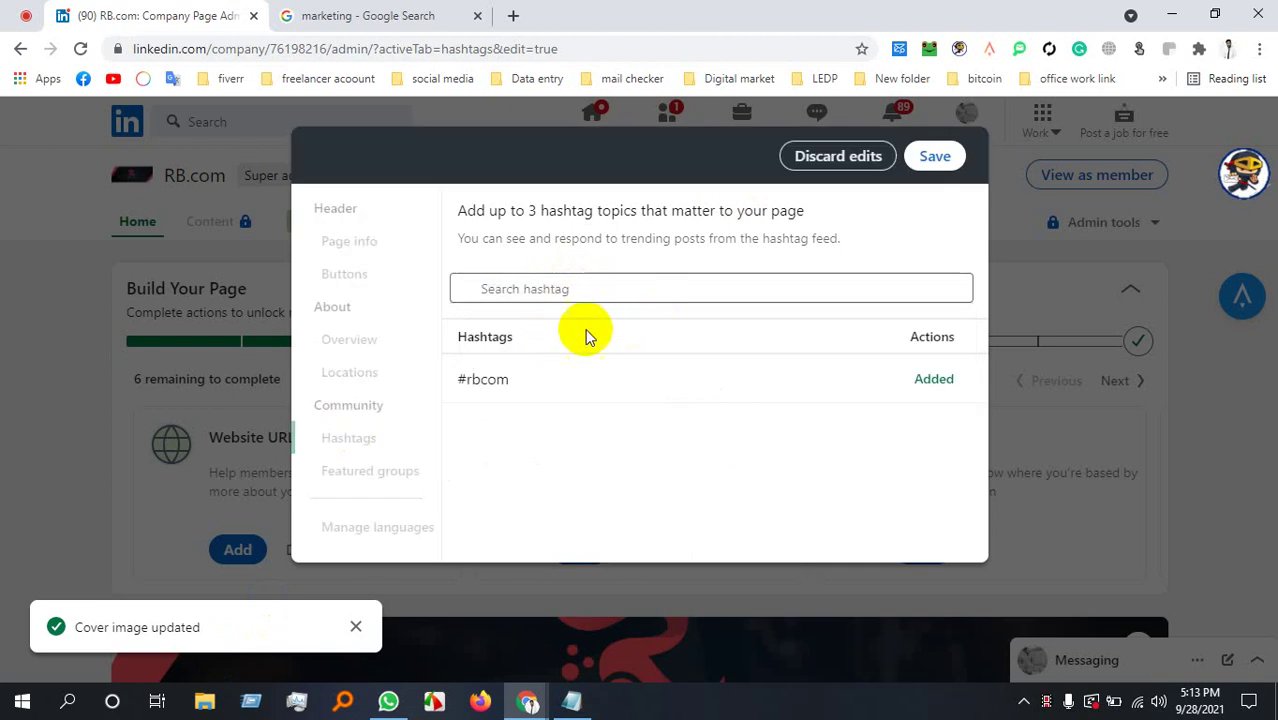
Add #facebookmarketing as the second hashtag topic for the page.
click(570, 292)
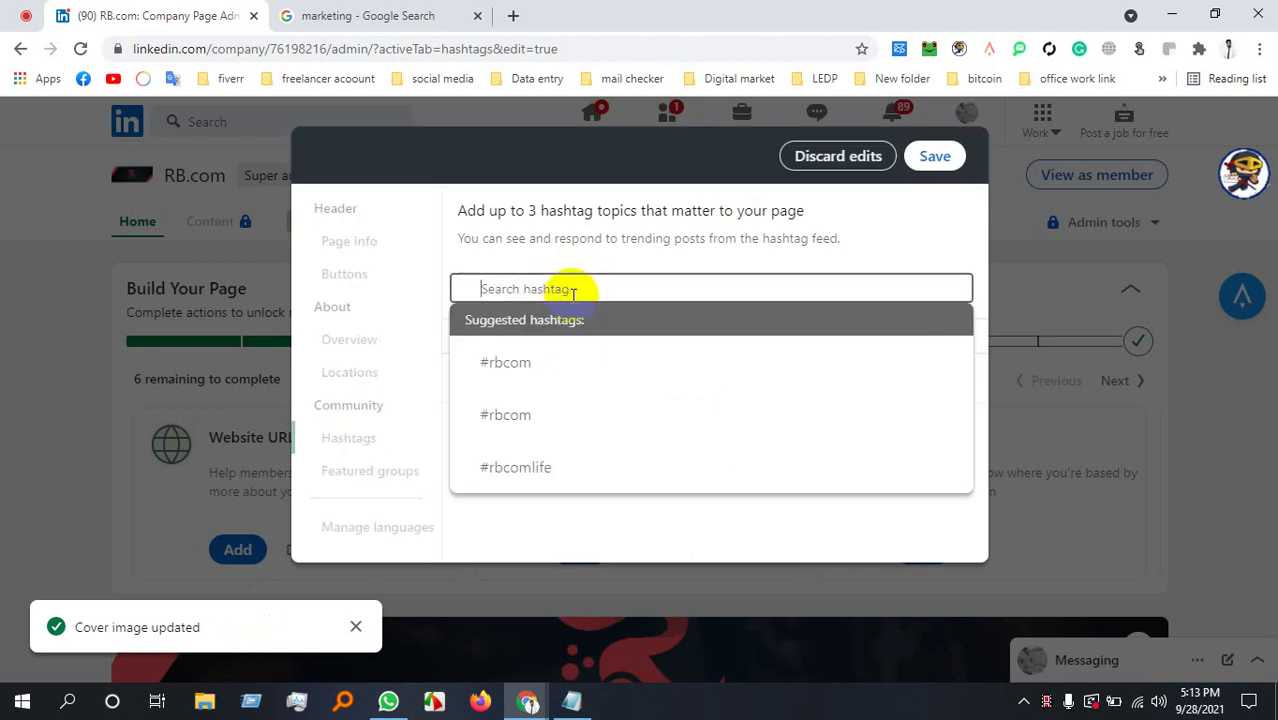
text(#d)
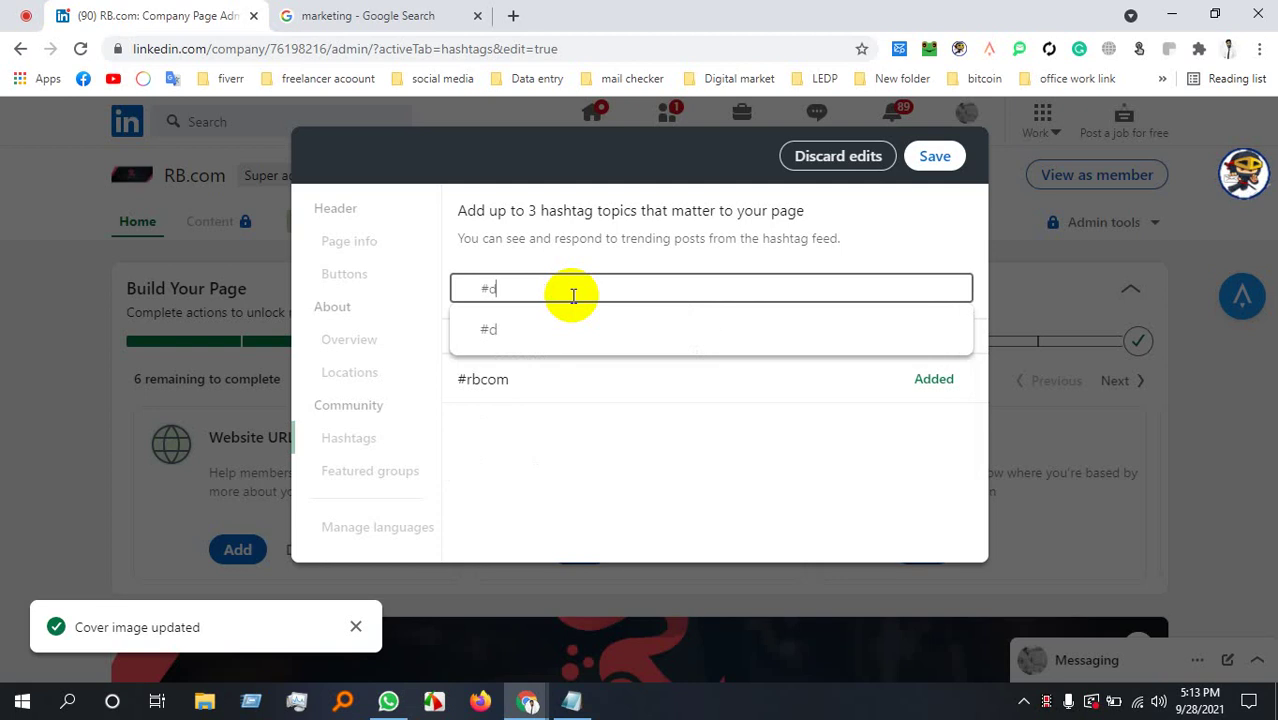
text(r)
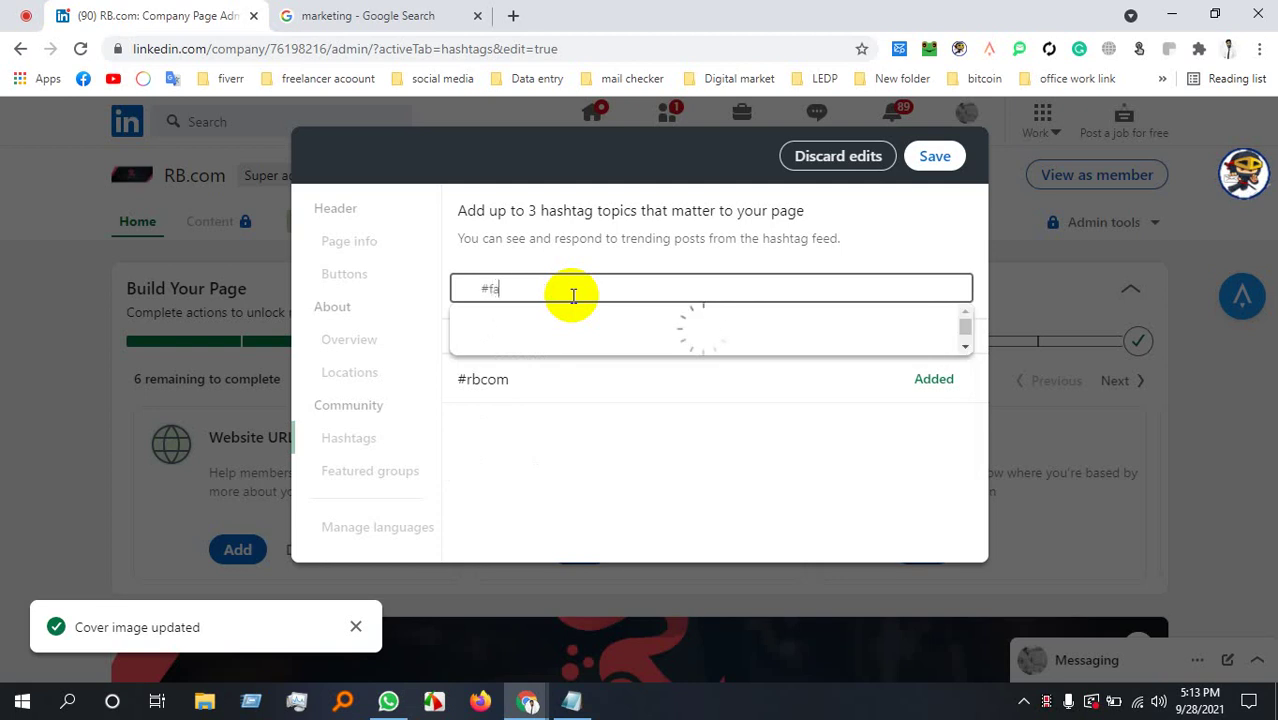
text(cebookmarket)
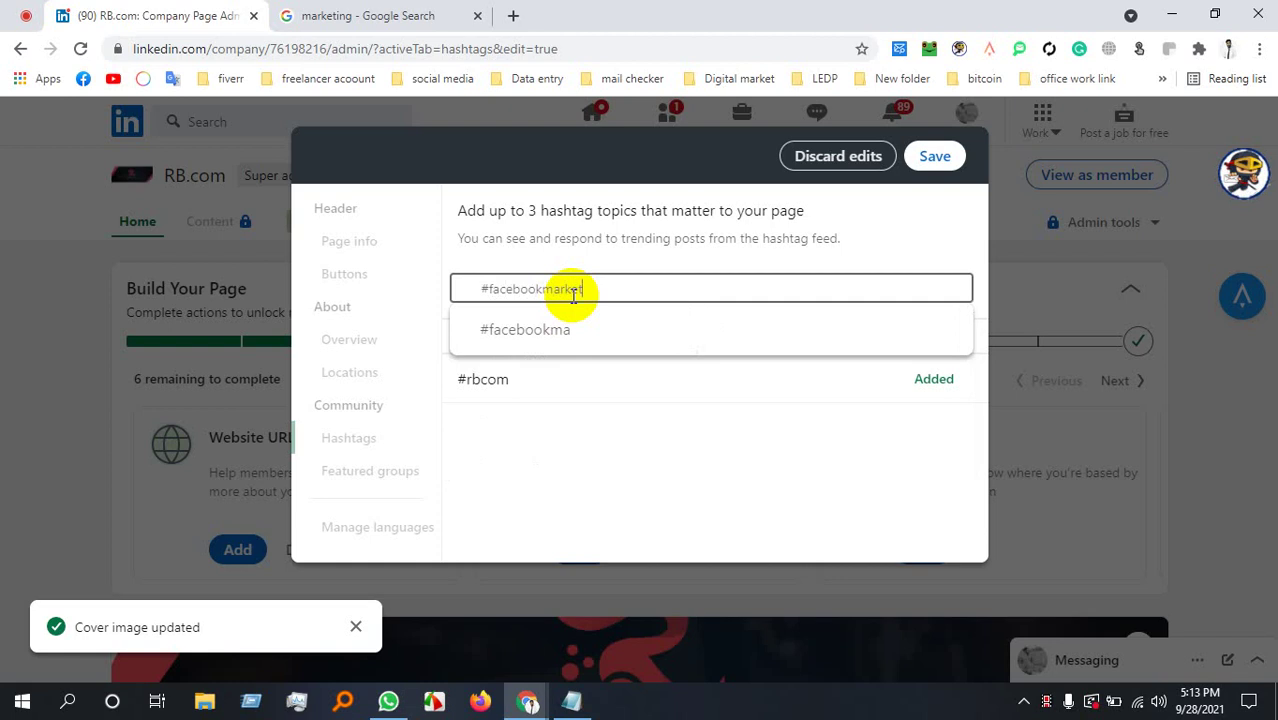
text(ing)
click(582, 335)
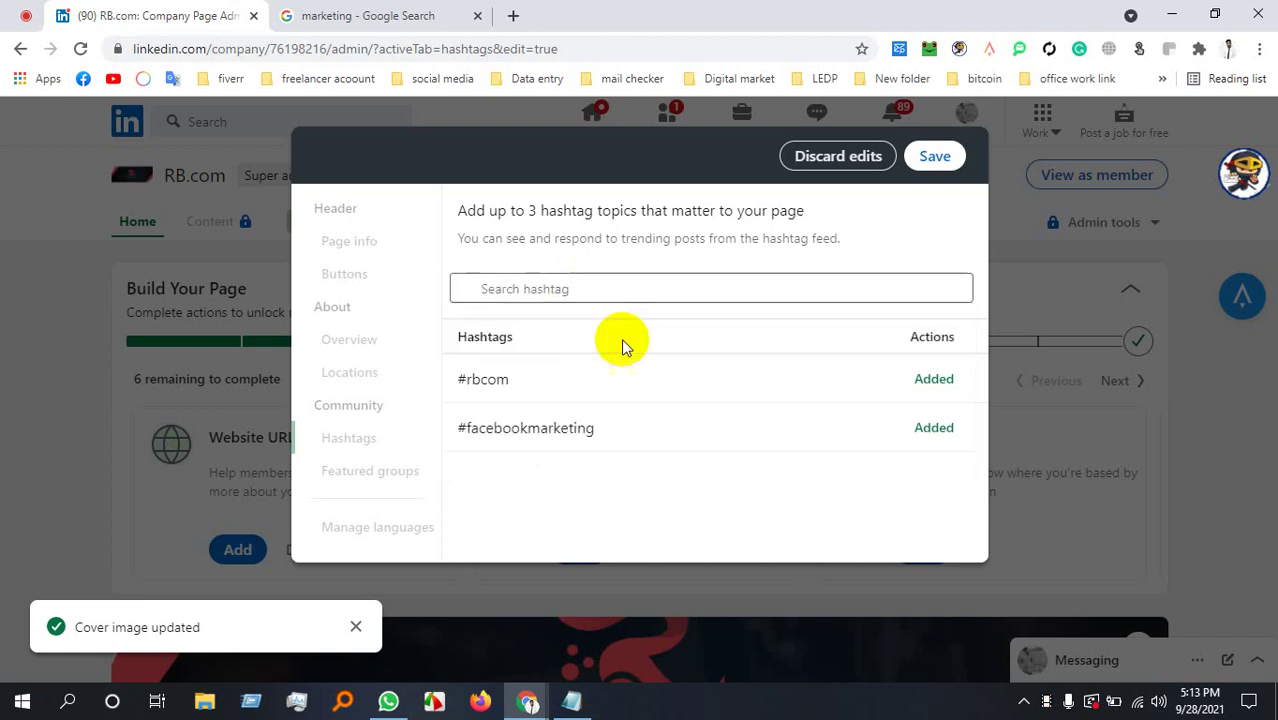
Add #digitalmarketing as the third hashtag topic and save the page's hashtags.
click(697, 279)
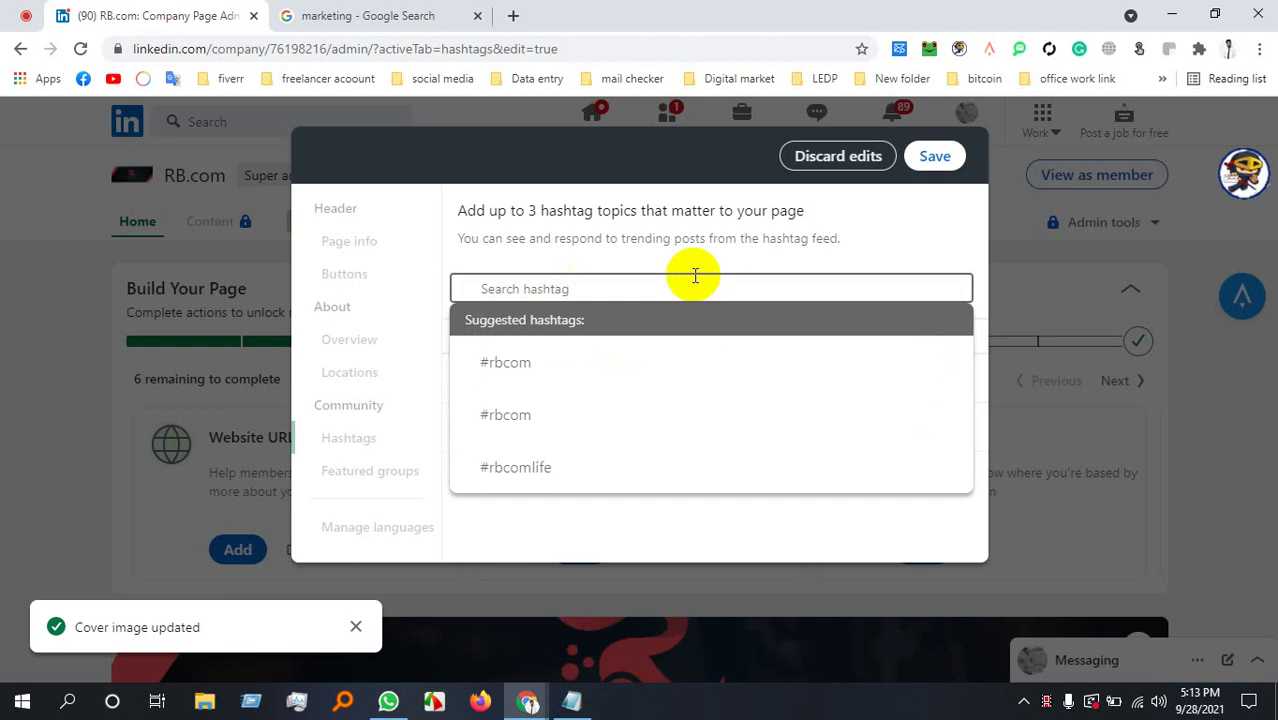
text(#digi)
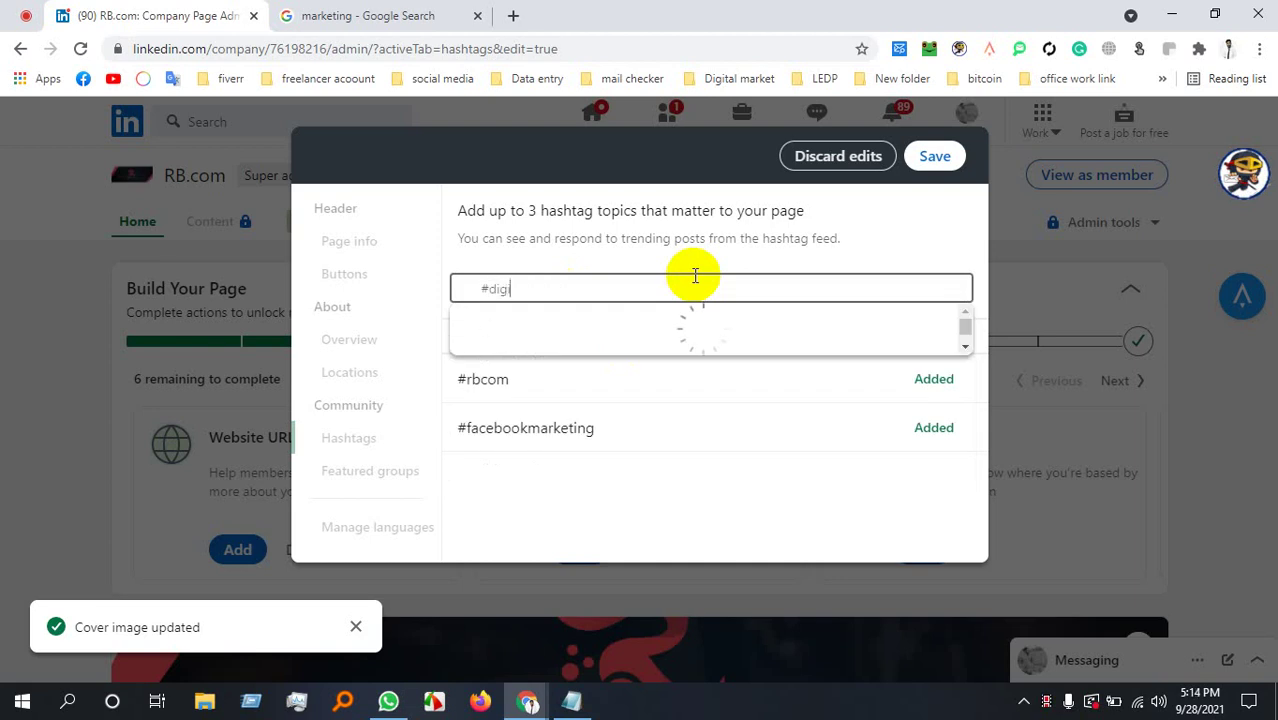
text(talma)
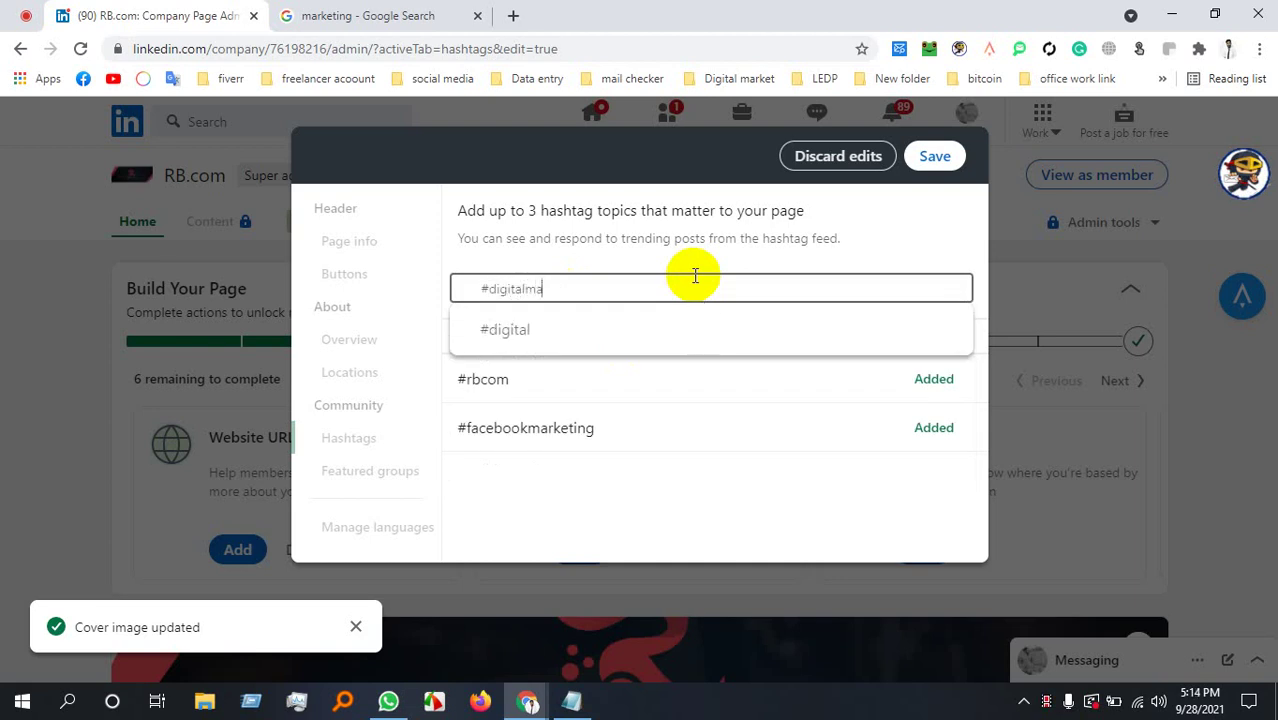
text(rketing)
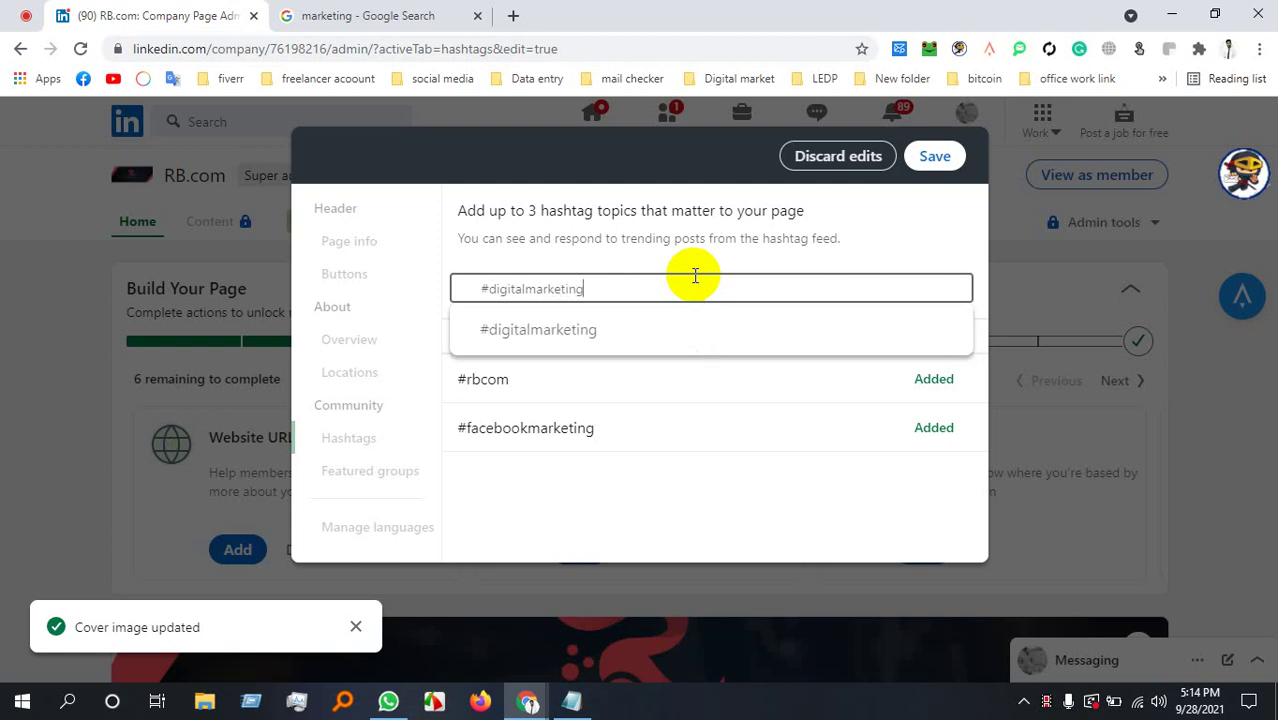
click(659, 331)
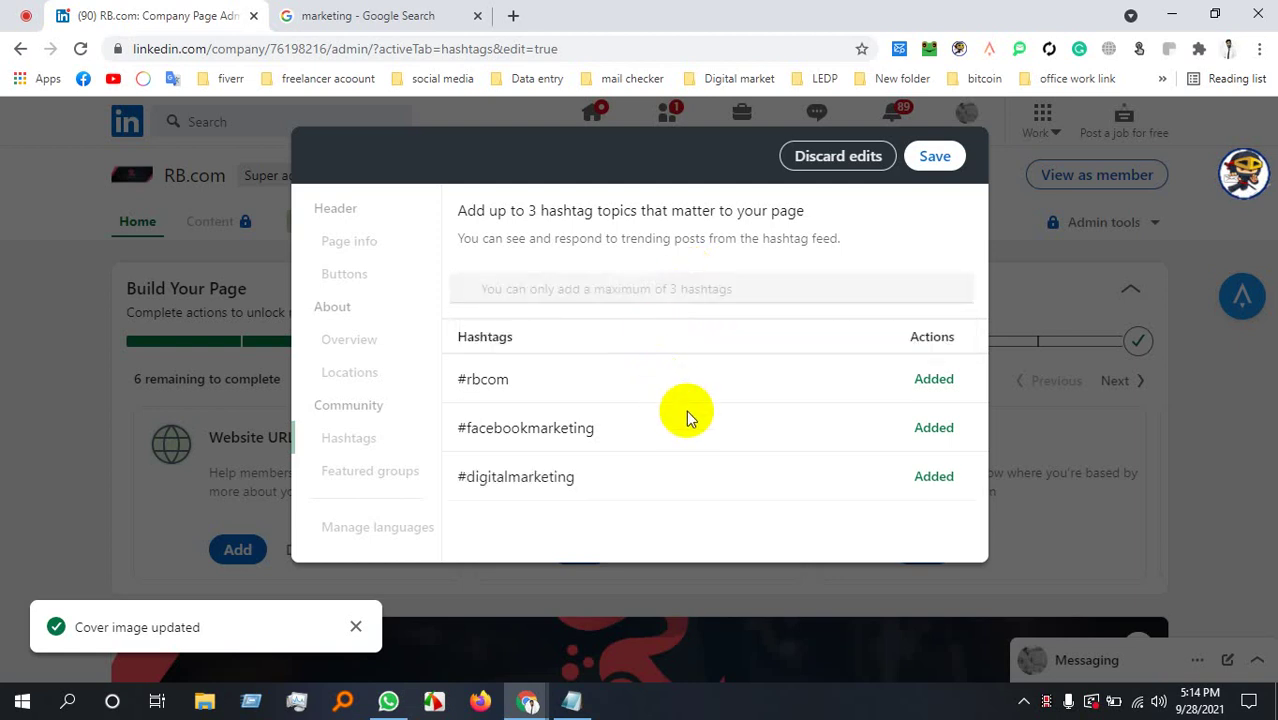
click(937, 157)
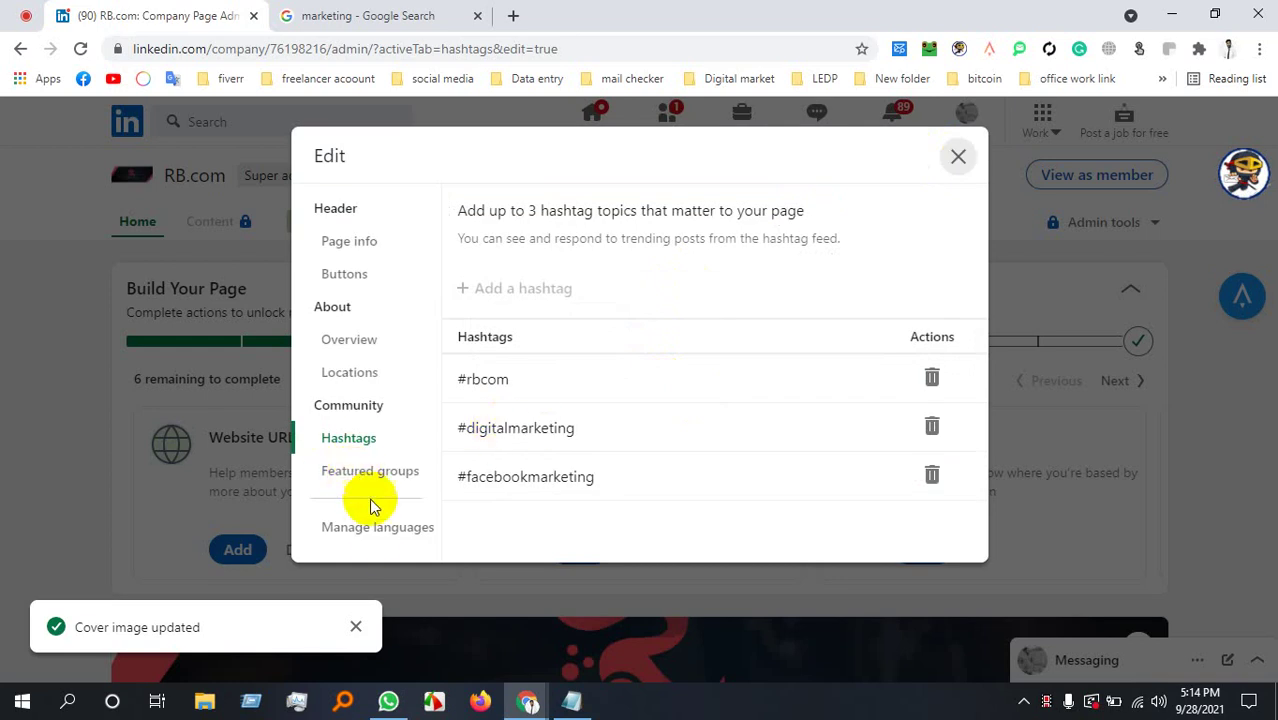
Check the page's language settings, close the page editor and dismiss the offer to share the edits in a post.
click(375, 531)
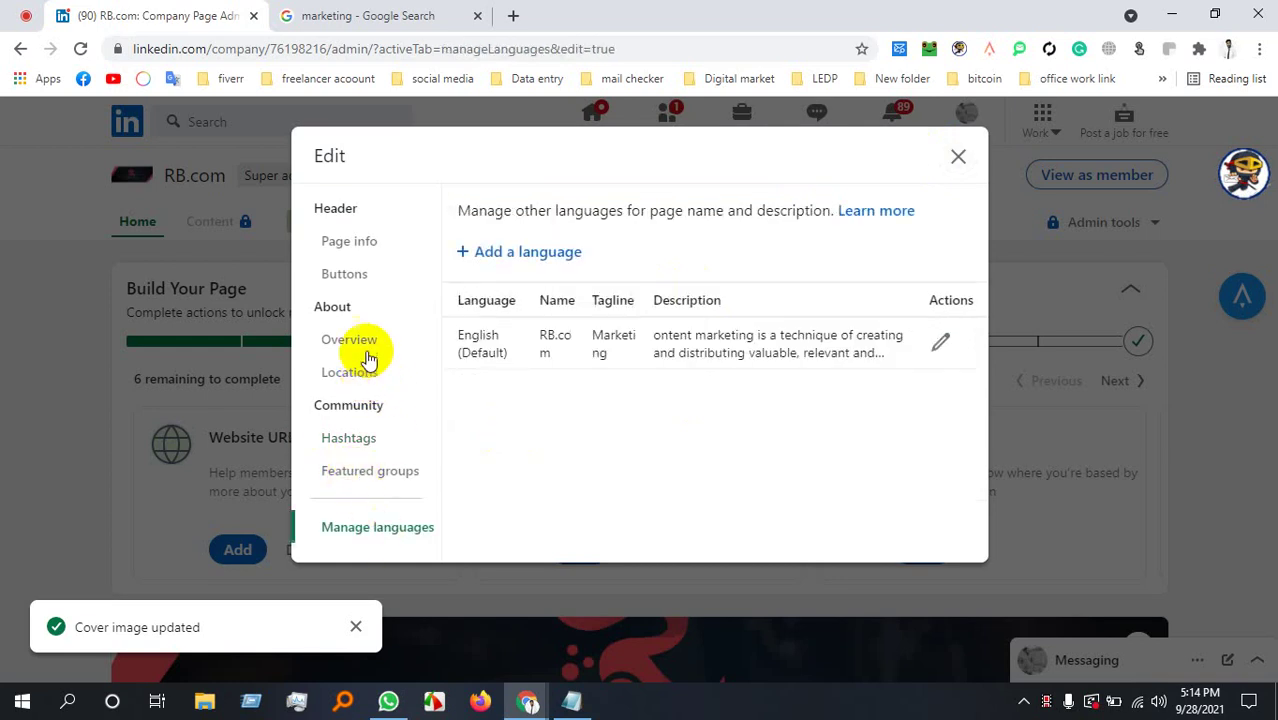
click(958, 157)
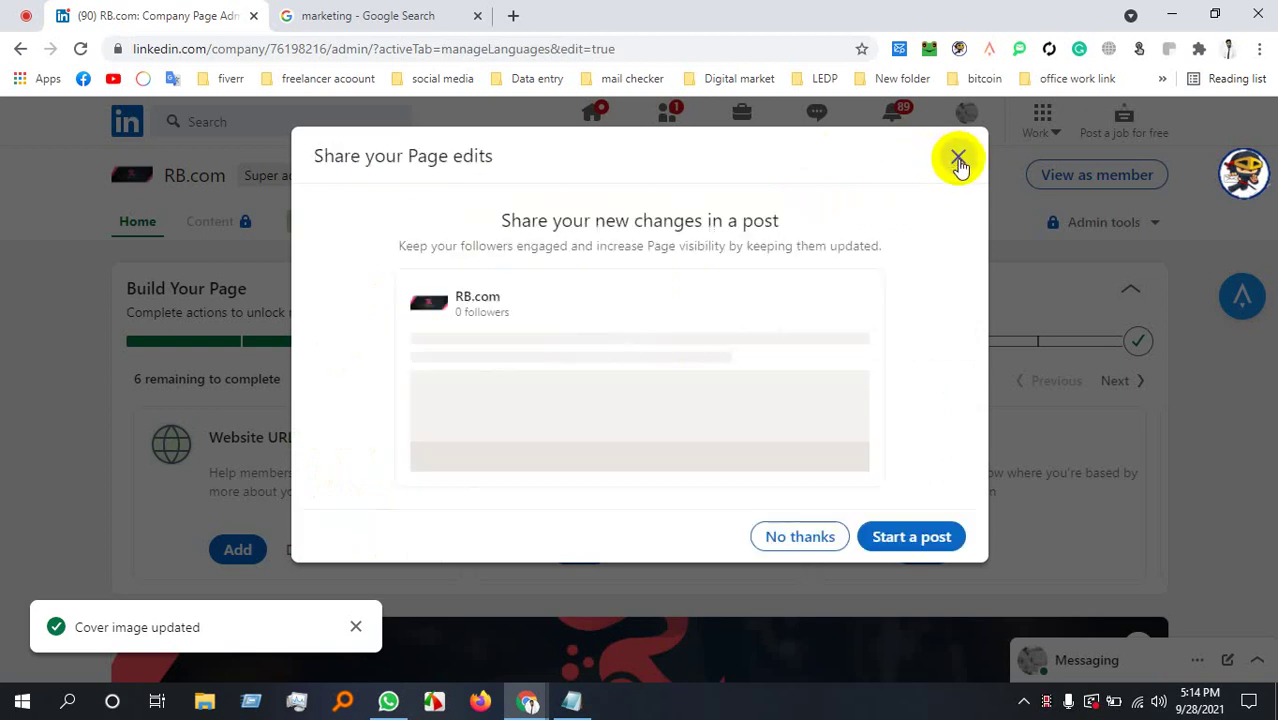
click(950, 537)
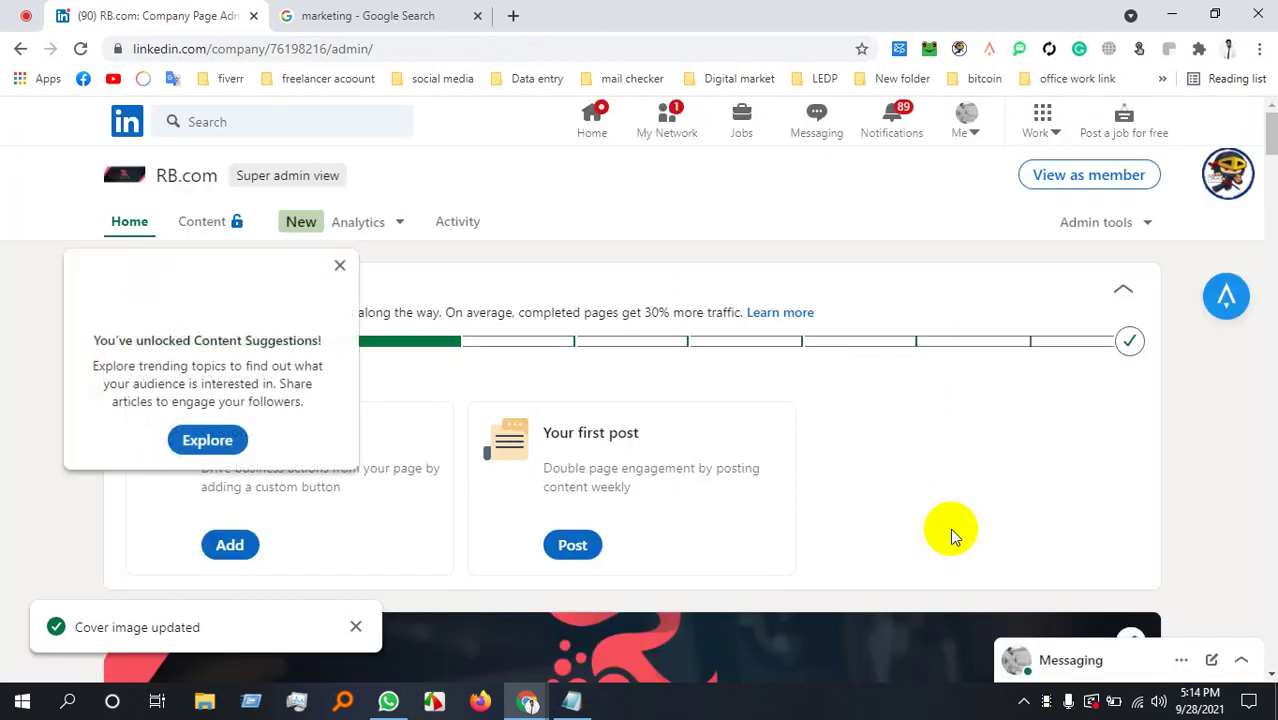
Dismiss the Content Suggestions notice and look over the RB.com page's header, feed and hashtags.
scroll(841, 514, down, 3)
scroll(365, 320, up, 2)
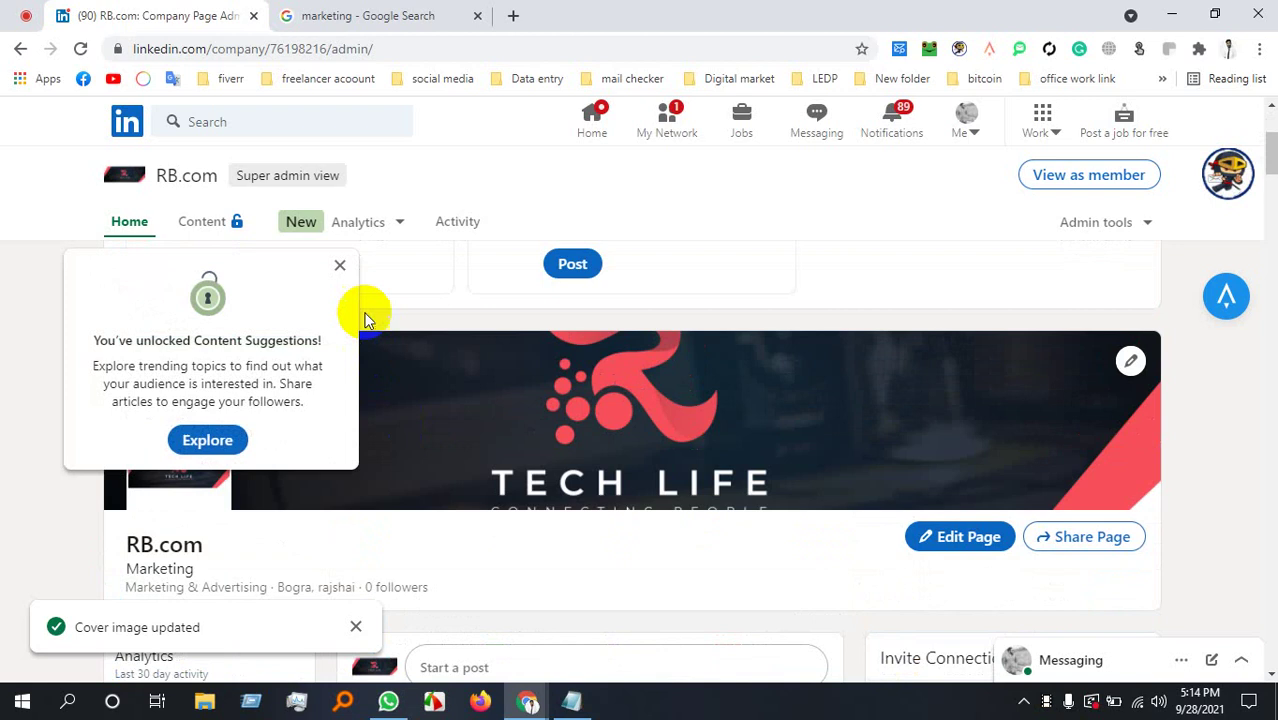
click(340, 265)
scroll(355, 450, down, 6)
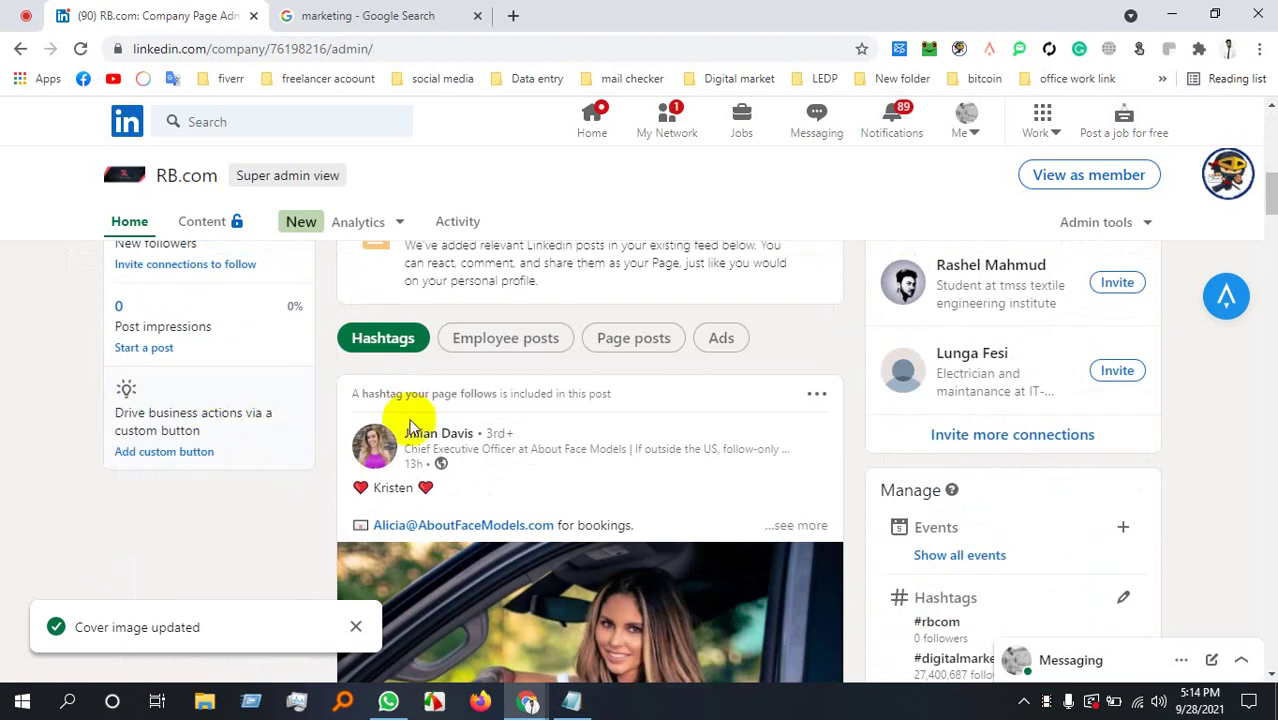
scroll(414, 422, up, 4)
scroll(680, 425, down, 2)
scroll(710, 421, down, 9)
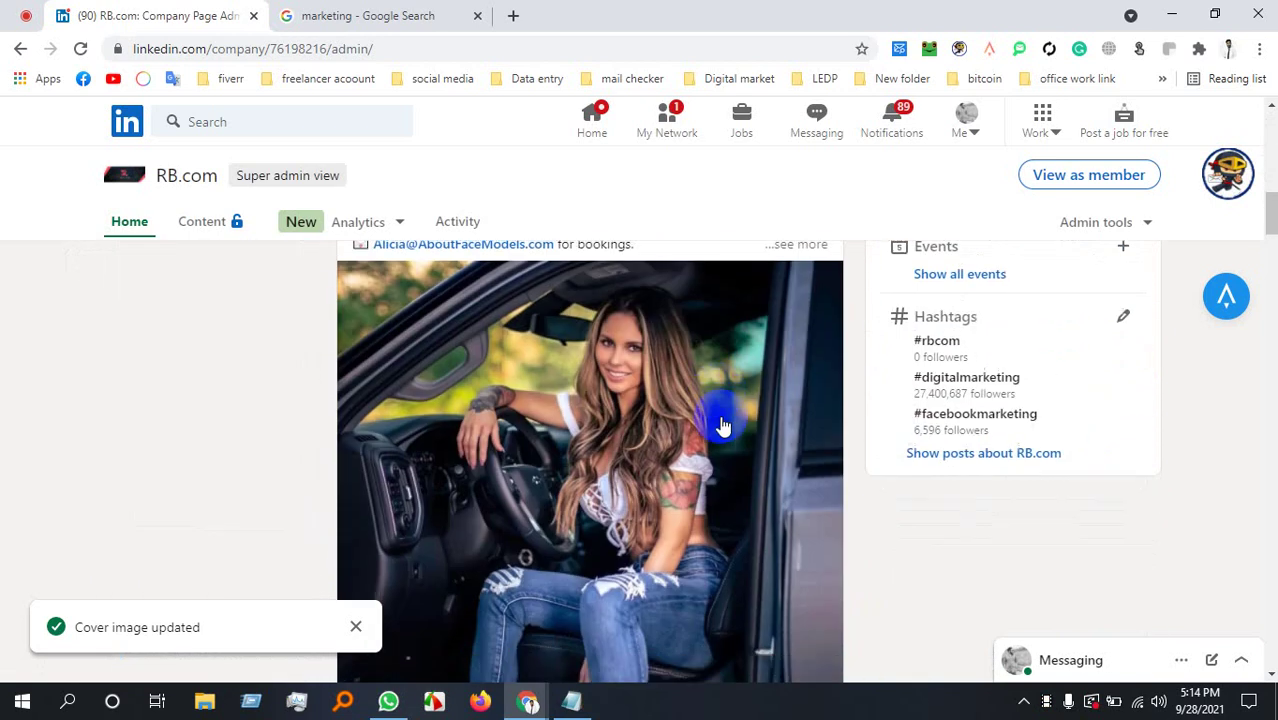
scroll(874, 430, up, 8)
scroll(872, 430, up, 4)
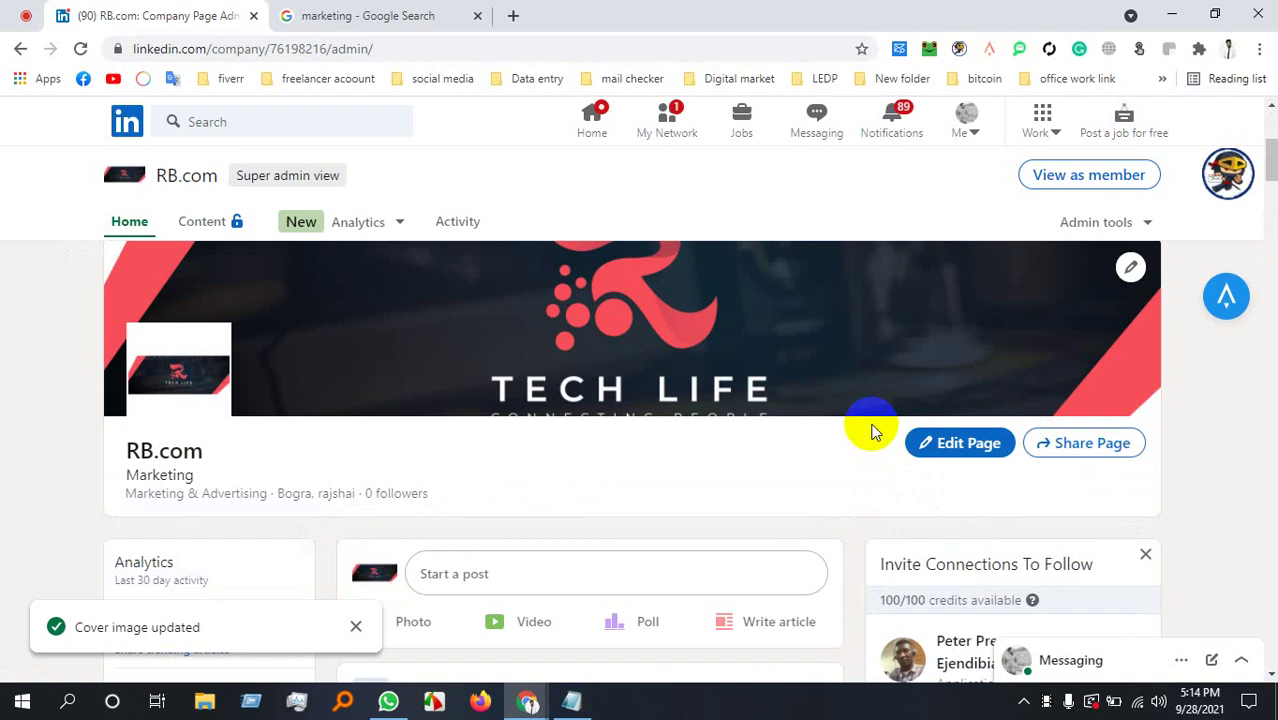
Look through the page's admin tools options and browse the home feed.
click(1117, 222)
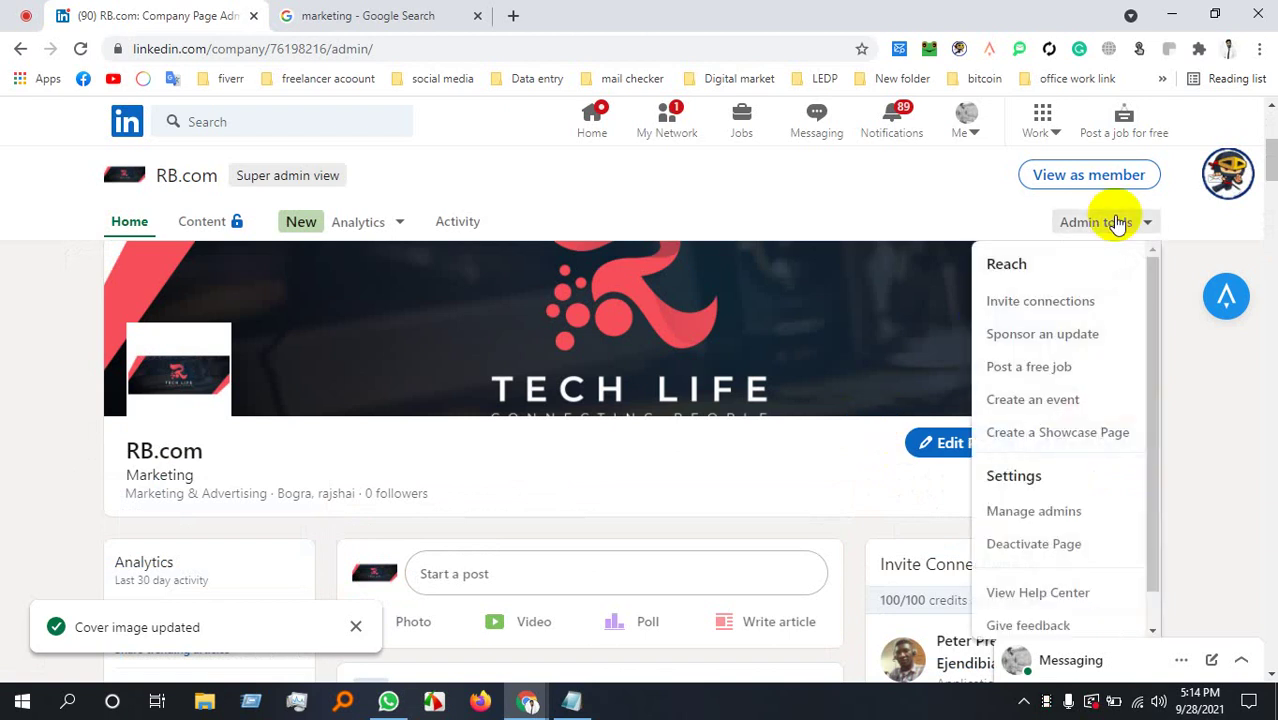
click(1225, 400)
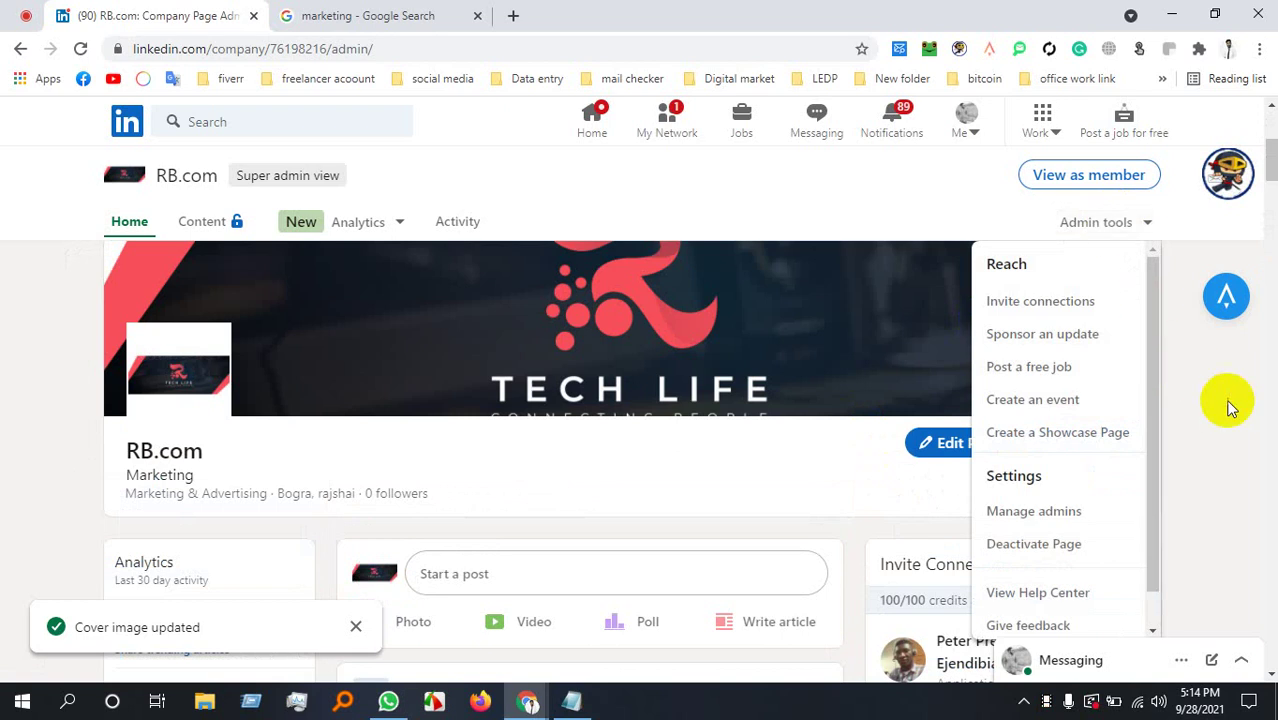
scroll(530, 298, down, 2)
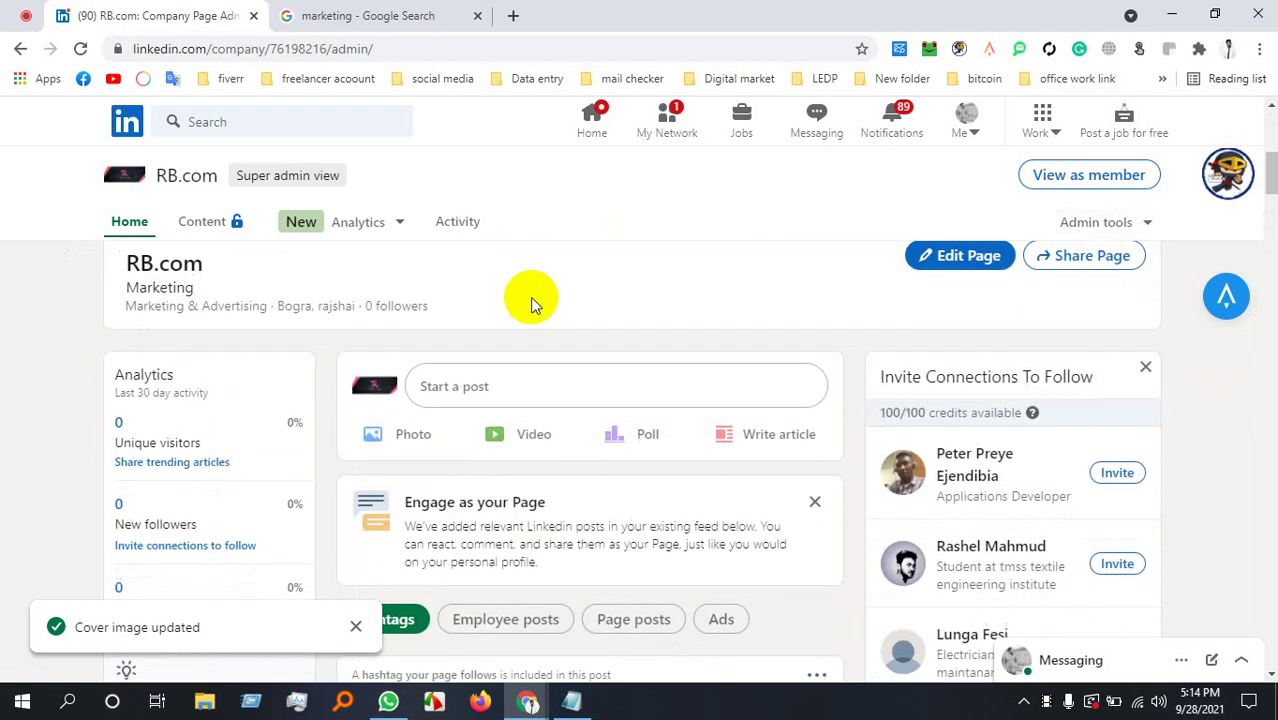
scroll(984, 379, down, 5)
scroll(1147, 361, down, 5)
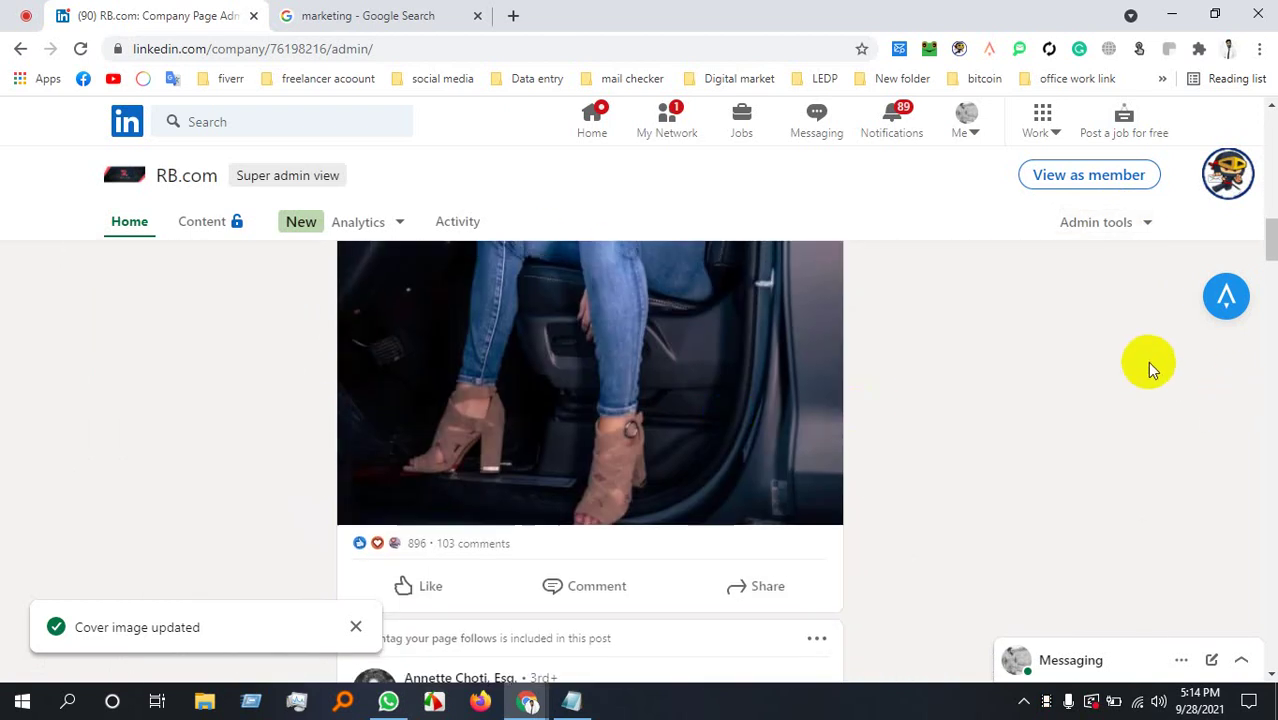
scroll(1147, 361, up, 7)
scroll(1143, 365, up, 4)
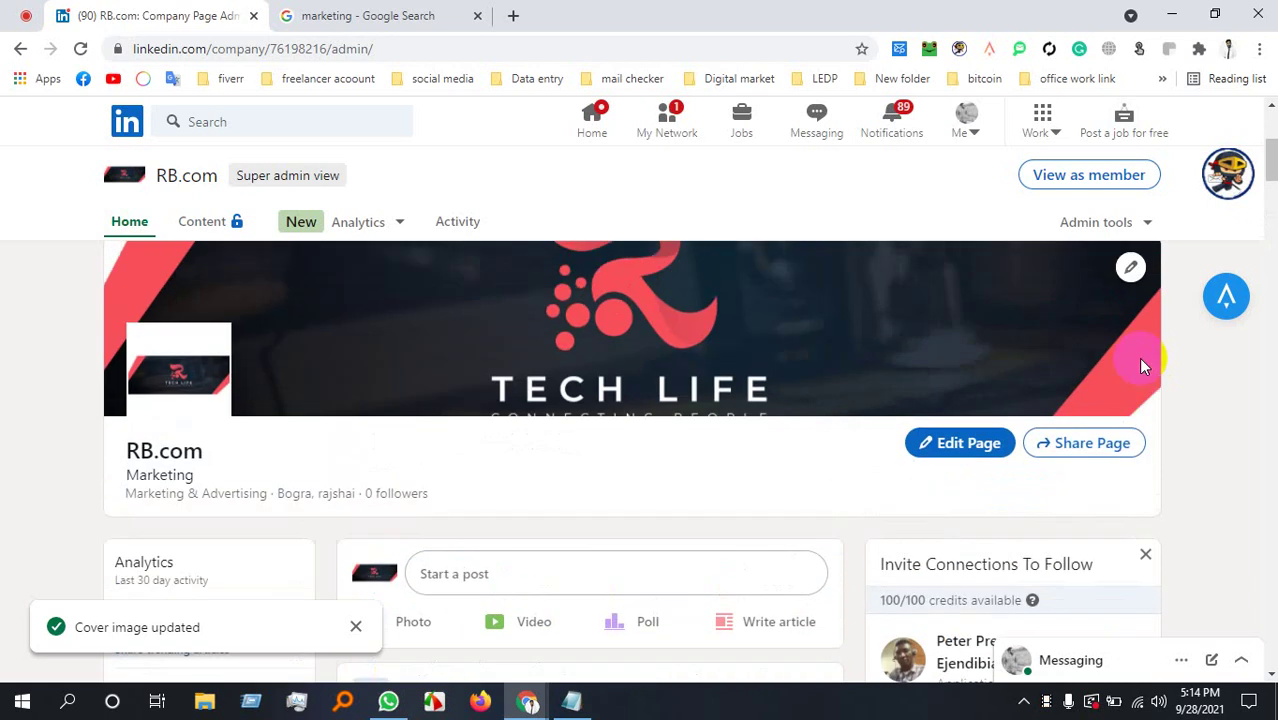
click(1138, 222)
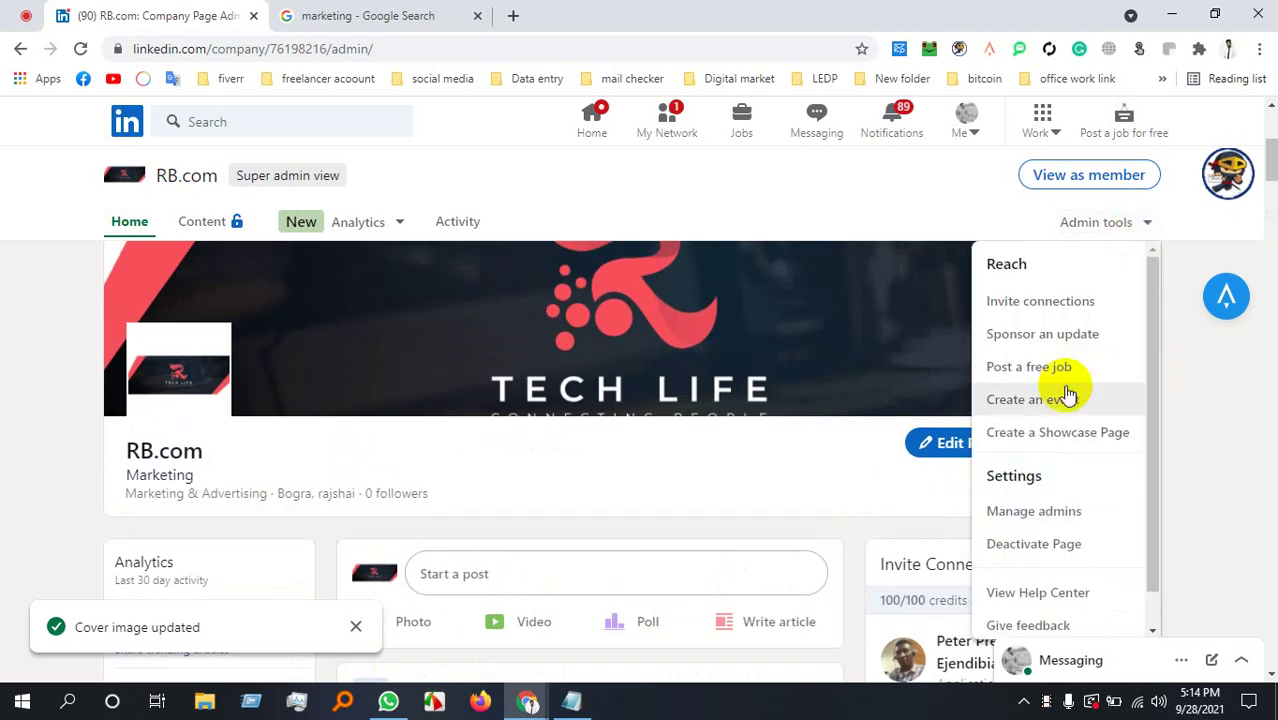
scroll(1070, 400, down, 1)
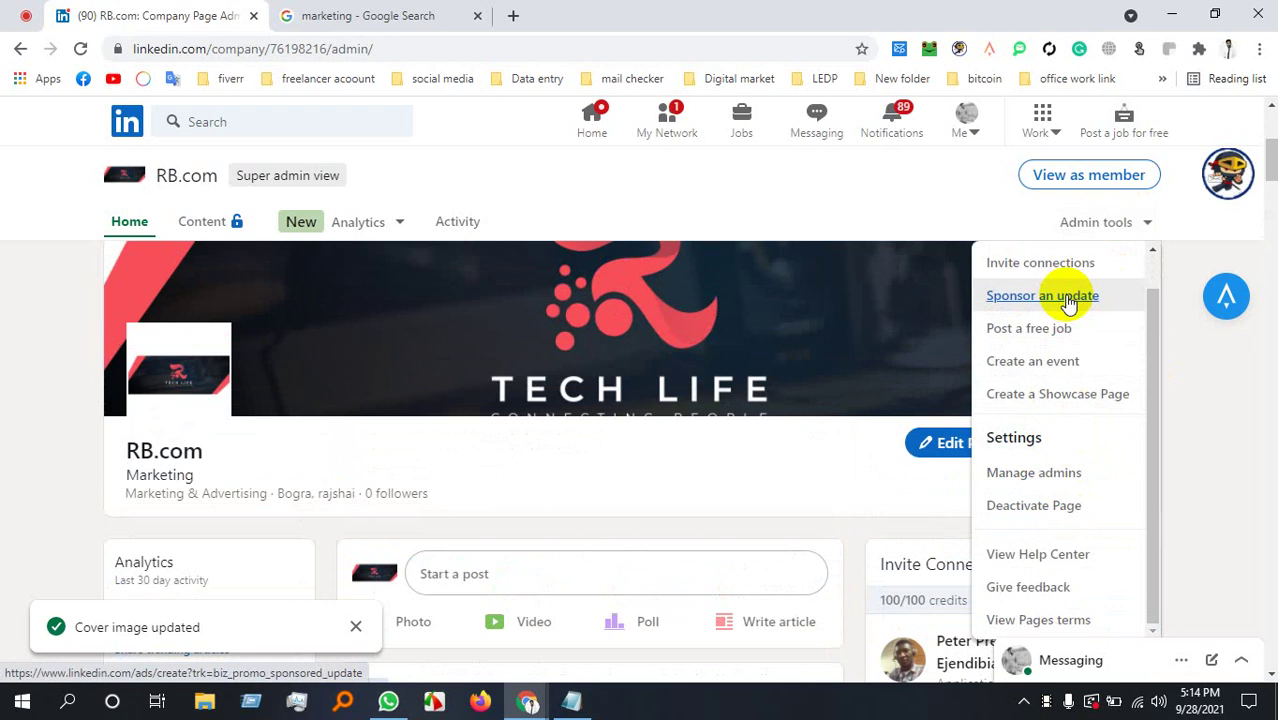
View the page's activity section with its filters and check the Manage admins option among the admin tools.
click(455, 222)
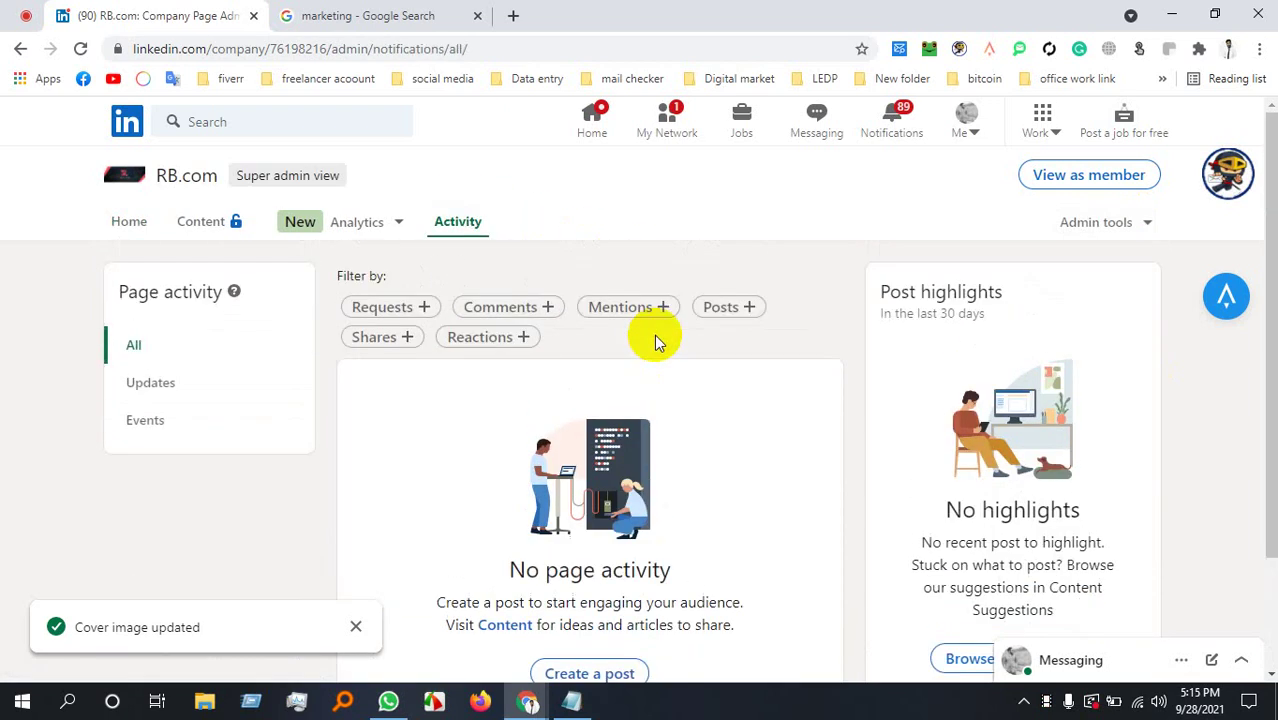
click(1088, 220)
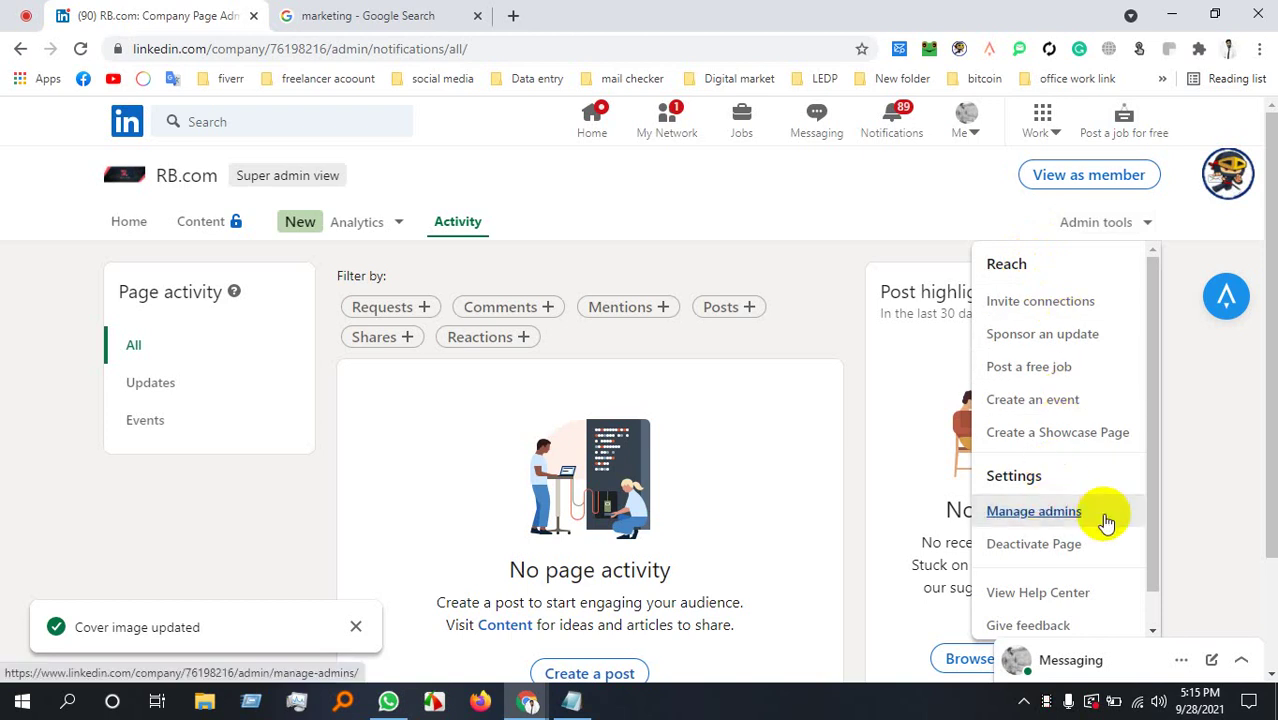
click(1035, 511)
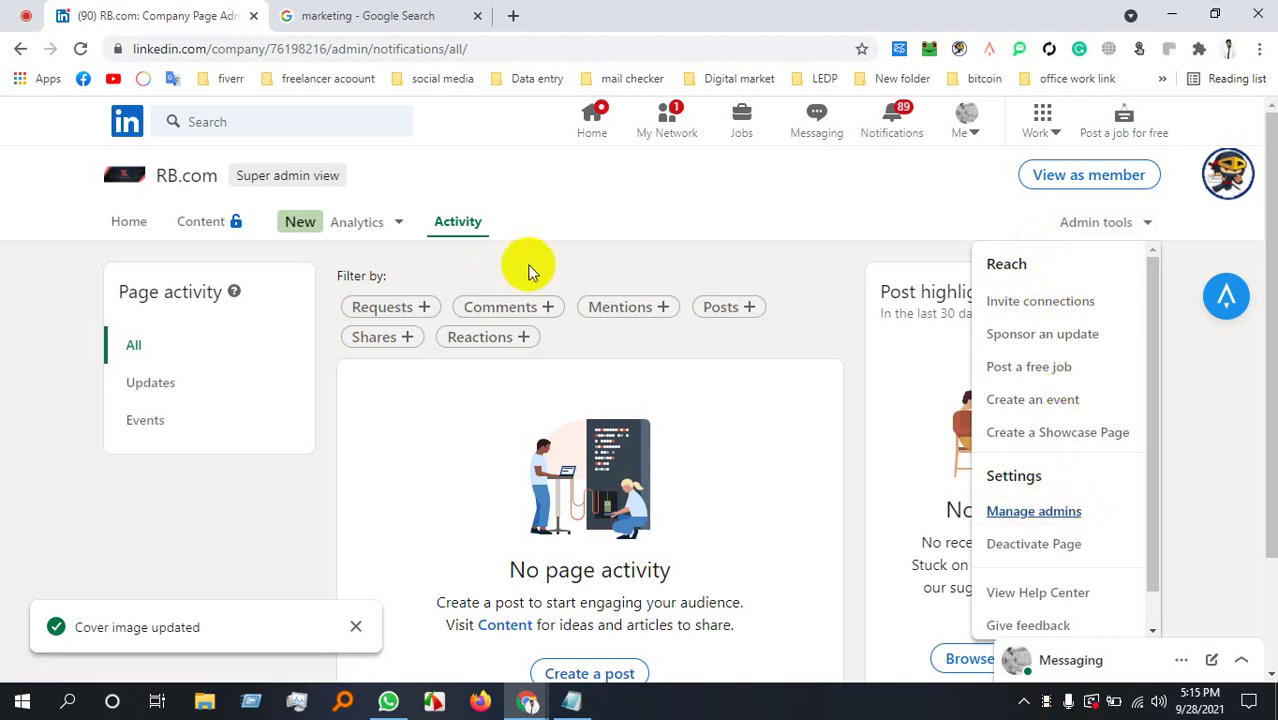
scroll(718, 315, down, 2)
scroll(747, 320, up, 2)
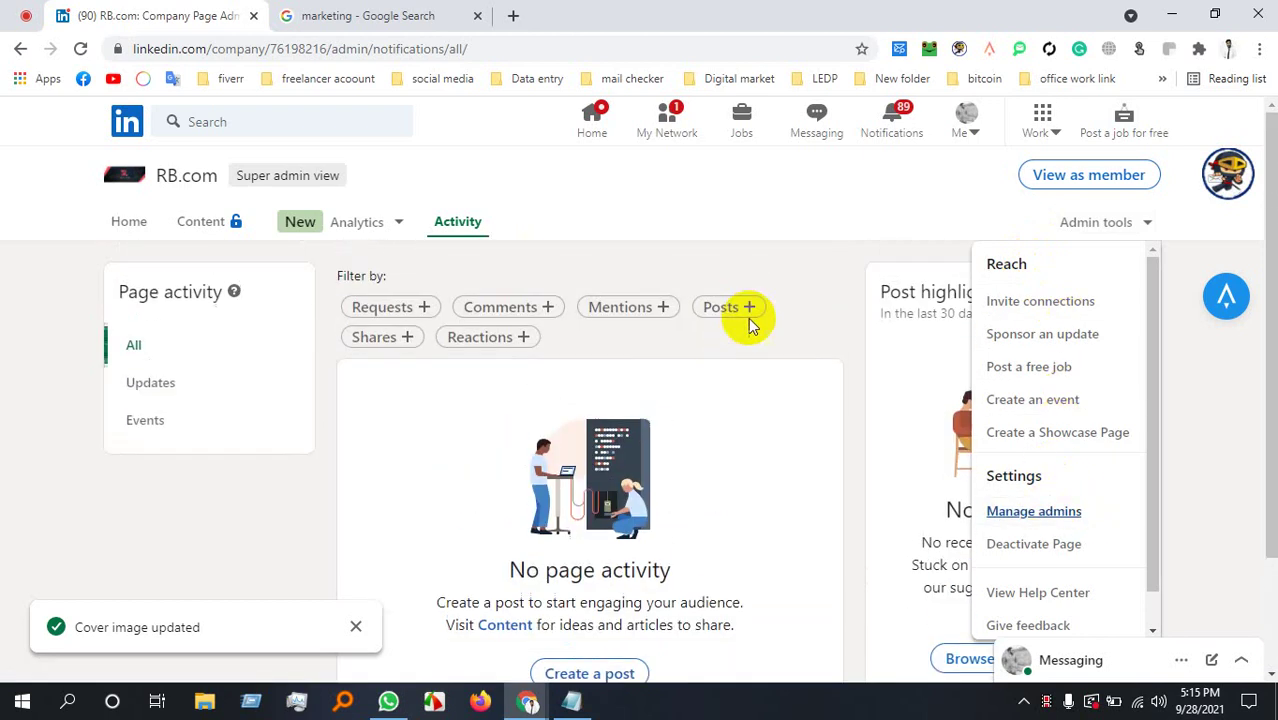
Return to the page's home view and look over its analytics, connection suggestions, feed and hashtags.
click(133, 234)
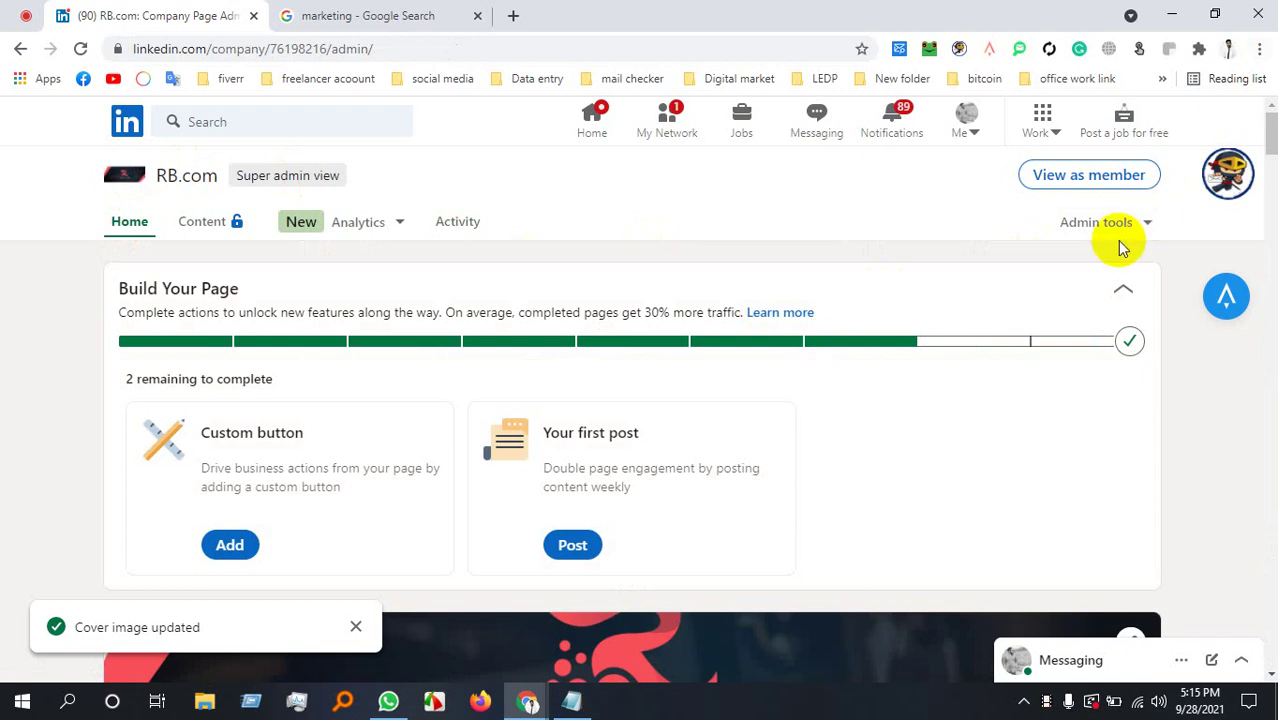
scroll(1061, 337, down, 10)
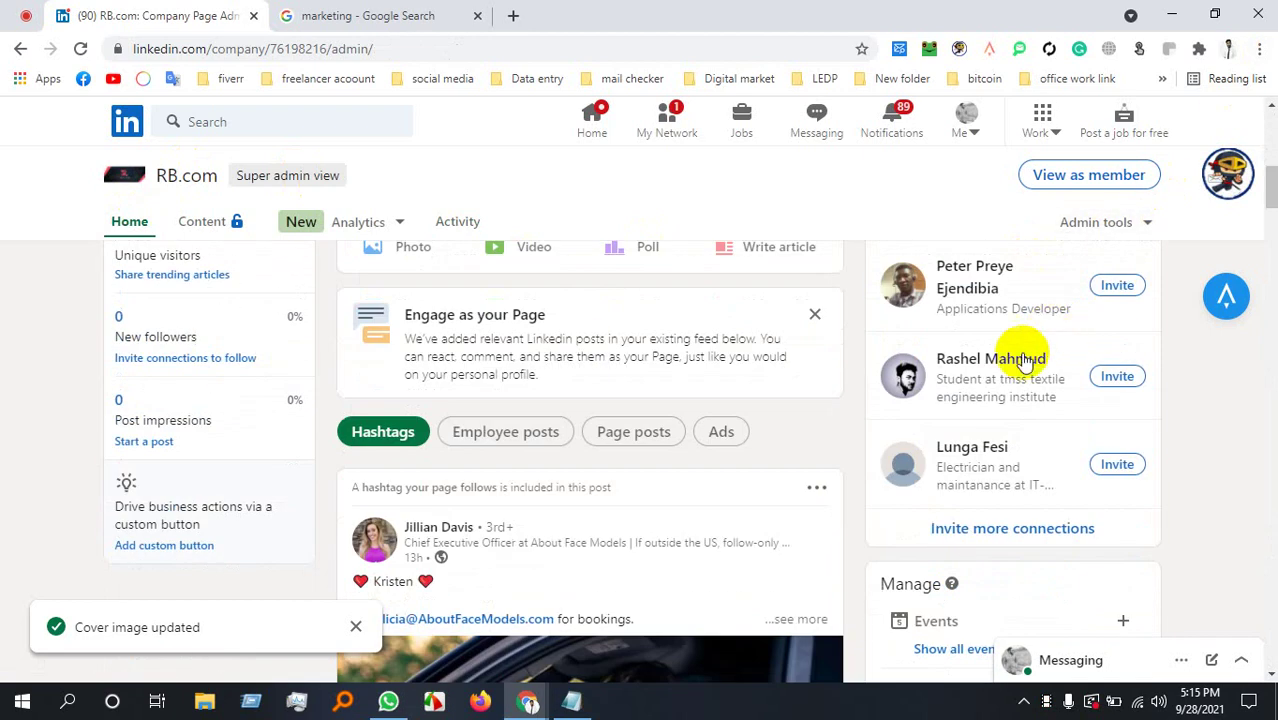
scroll(778, 379, down, 5)
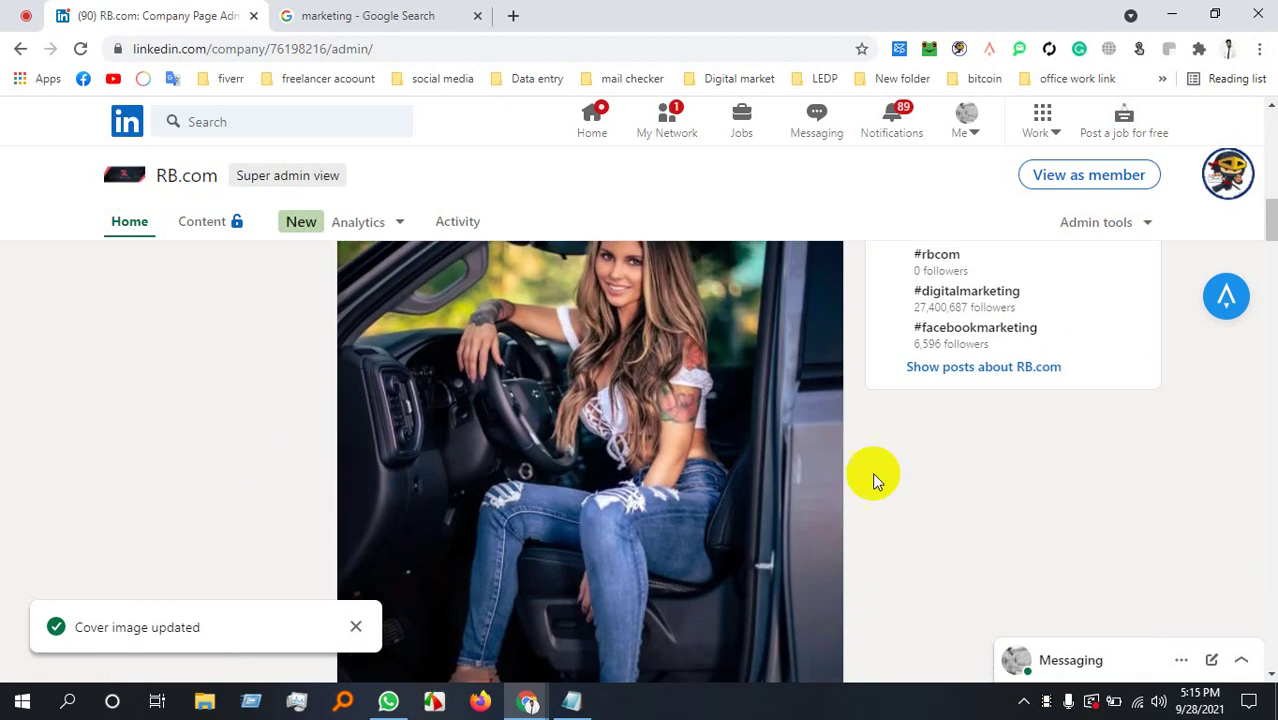
scroll(872, 472, up, 10)
Examine the admin tools again, covering the reach, settings and help options, and go back to the Build Your Page section.
click(1098, 222)
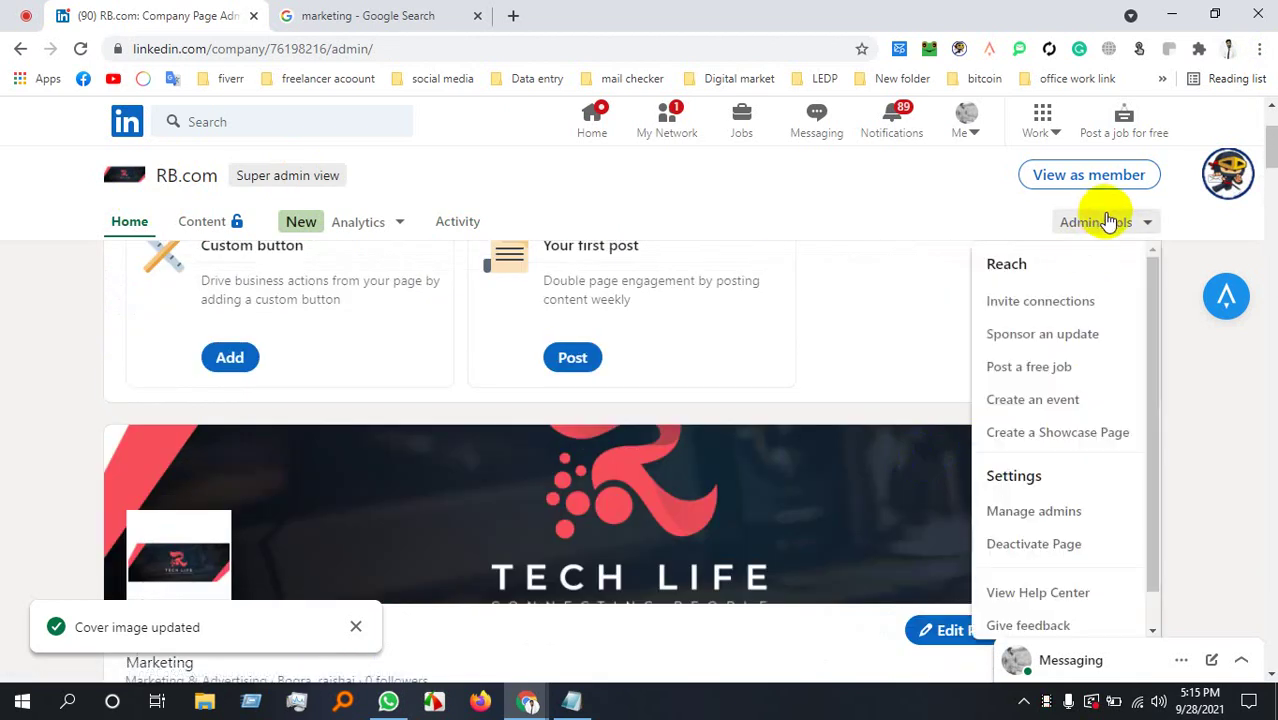
scroll(1041, 505, down, 1)
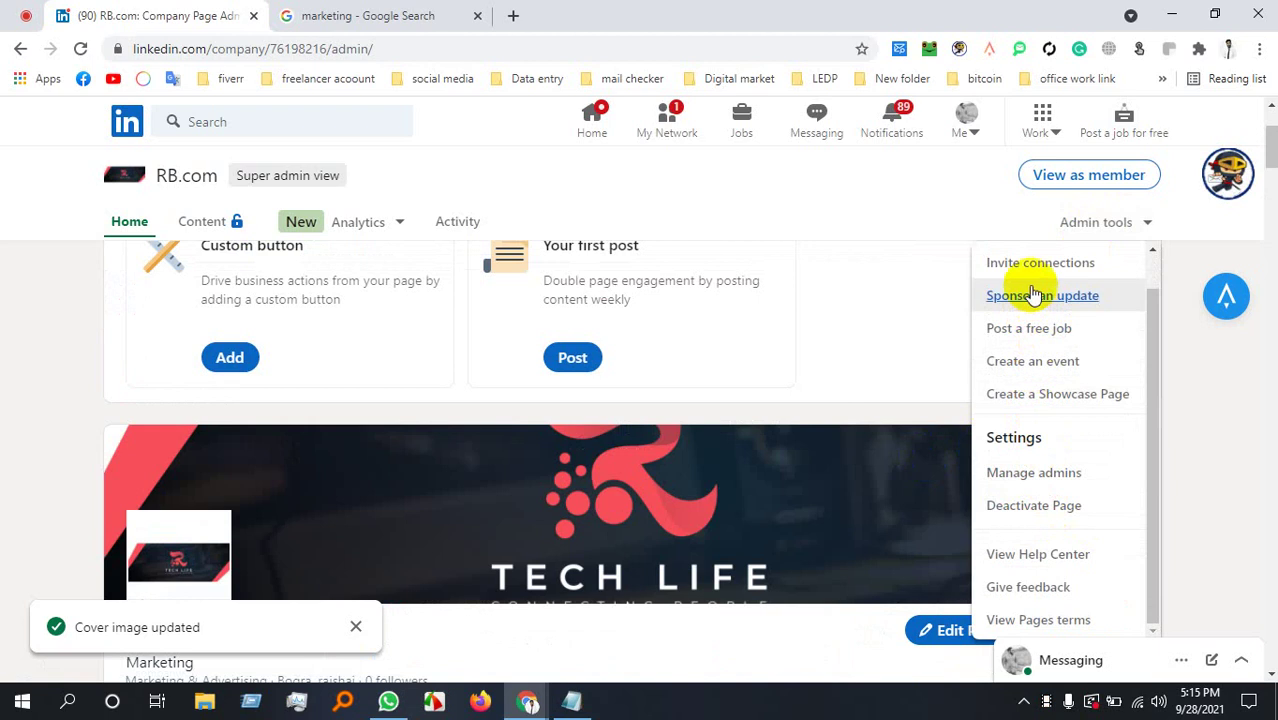
click(1099, 240)
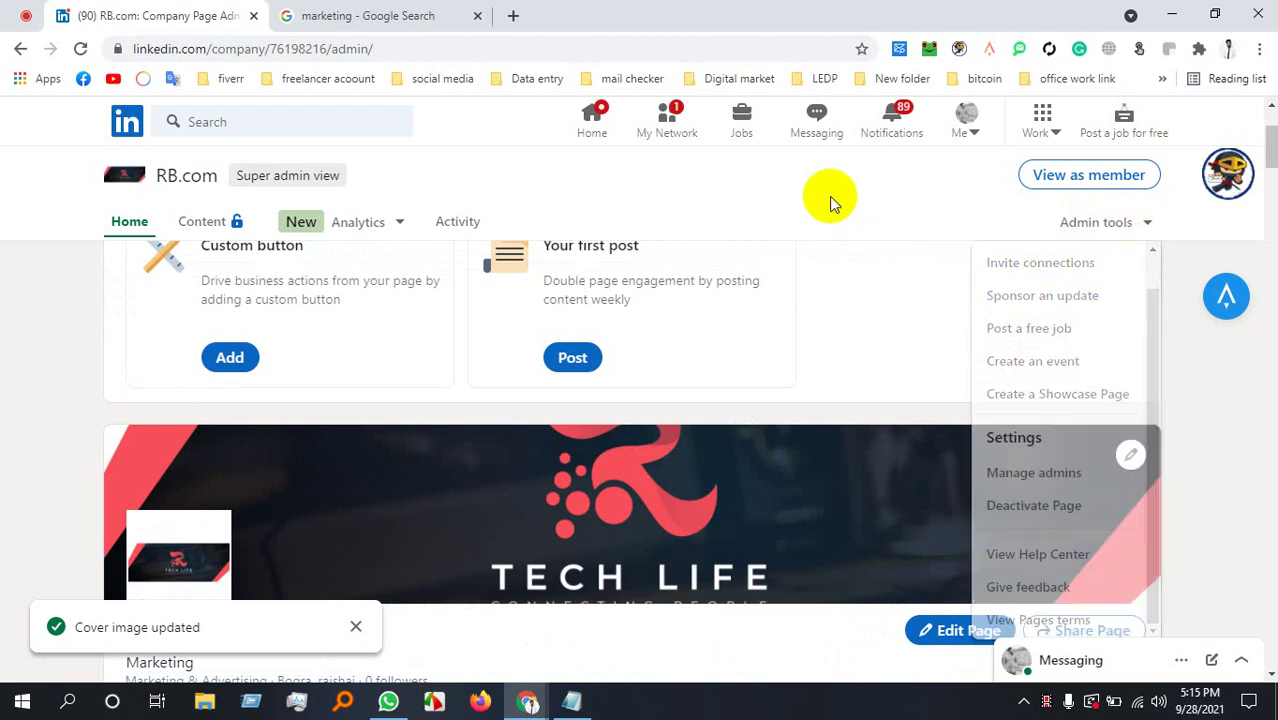
click(1120, 236)
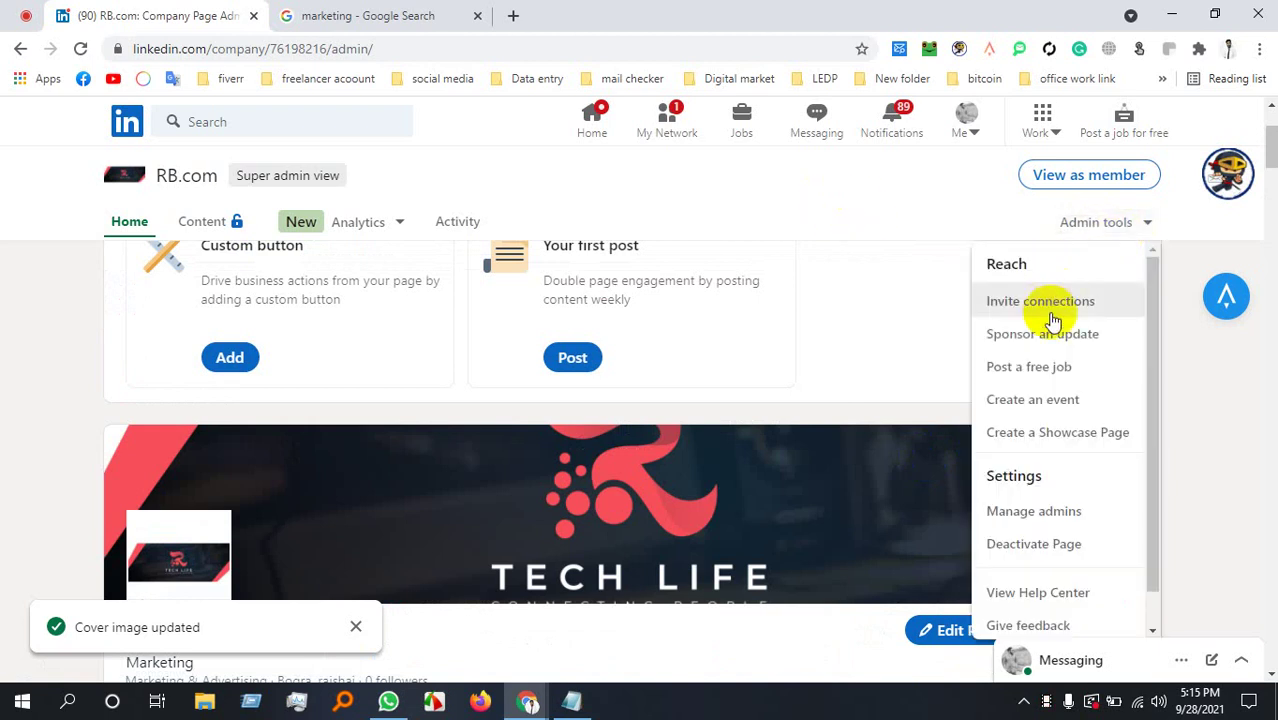
scroll(990, 460, down, 3)
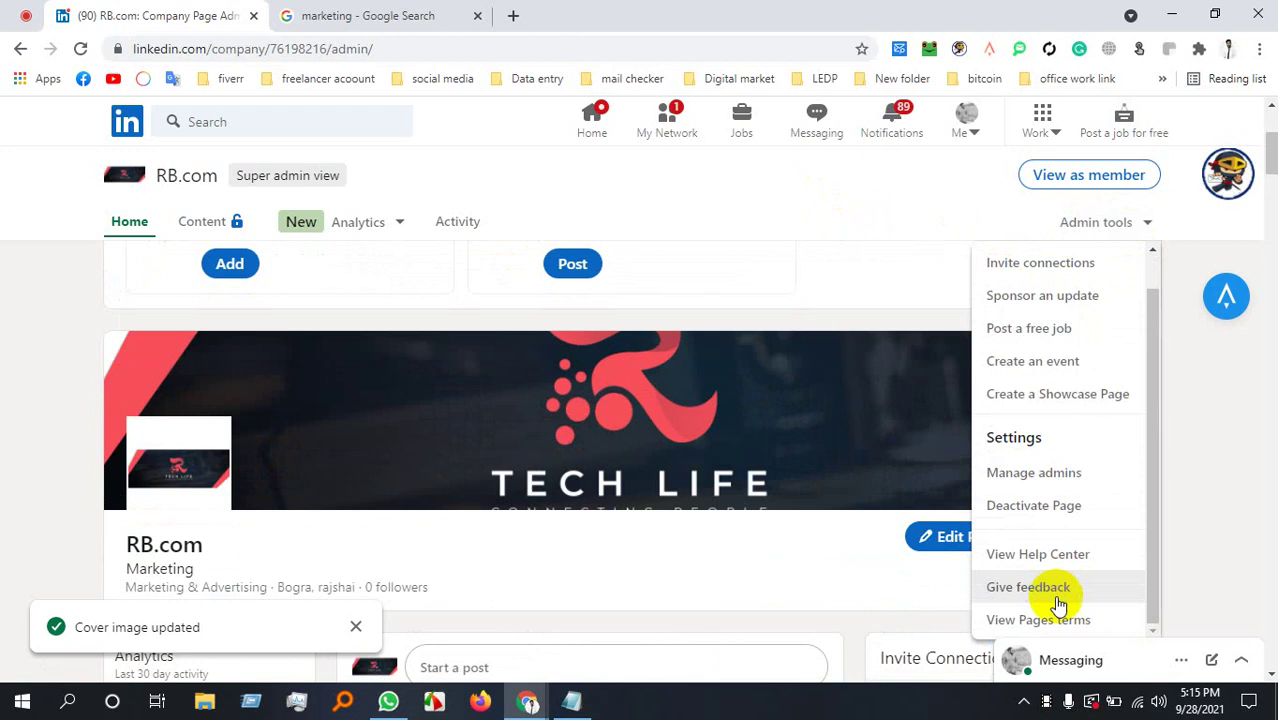
click(40, 460)
scroll(100, 428, up, 3)
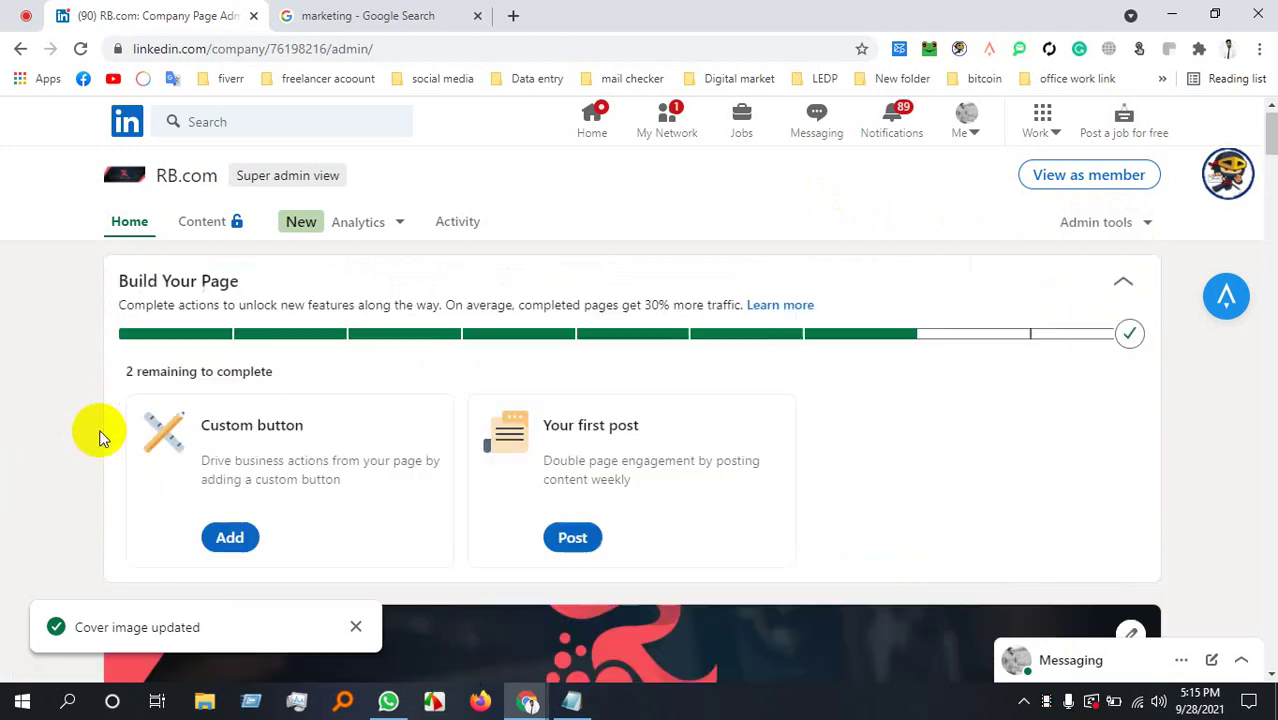
Start adding a custom button from the Build Your Page section and look through the available button names.
scroll(220, 480, down, 1)
click(232, 451)
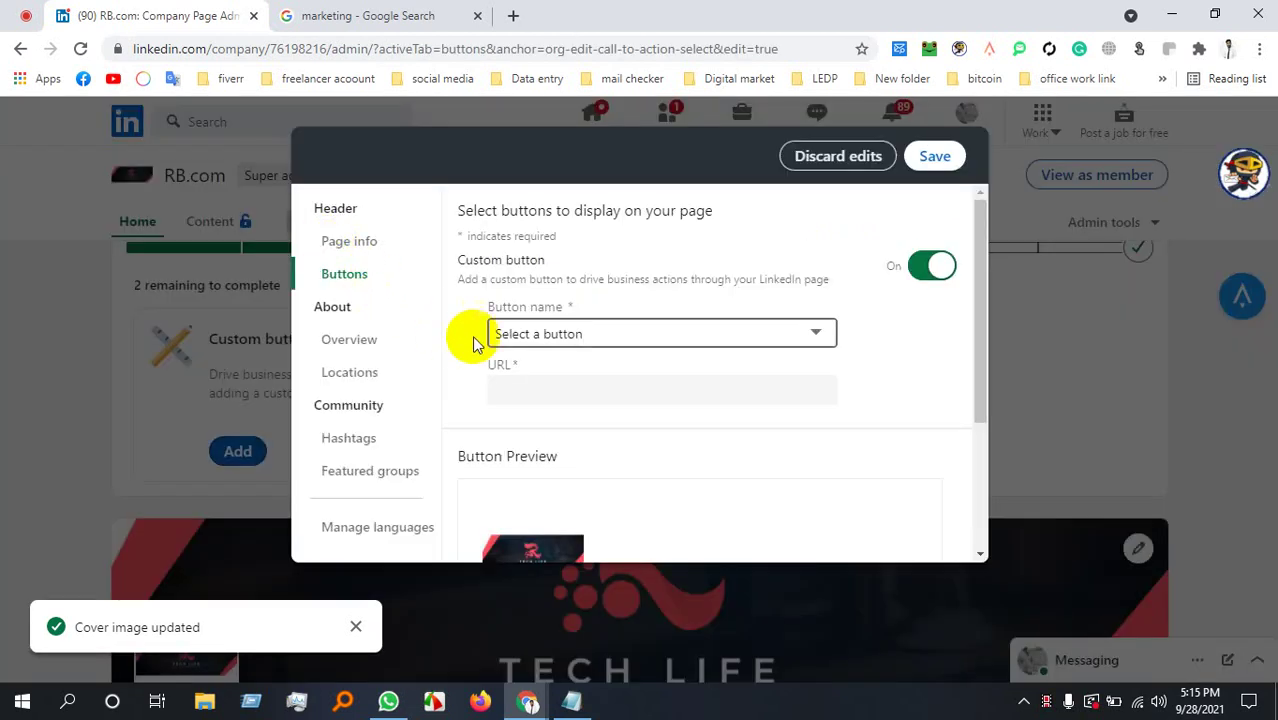
click(672, 342)
click(671, 340)
click(671, 340)
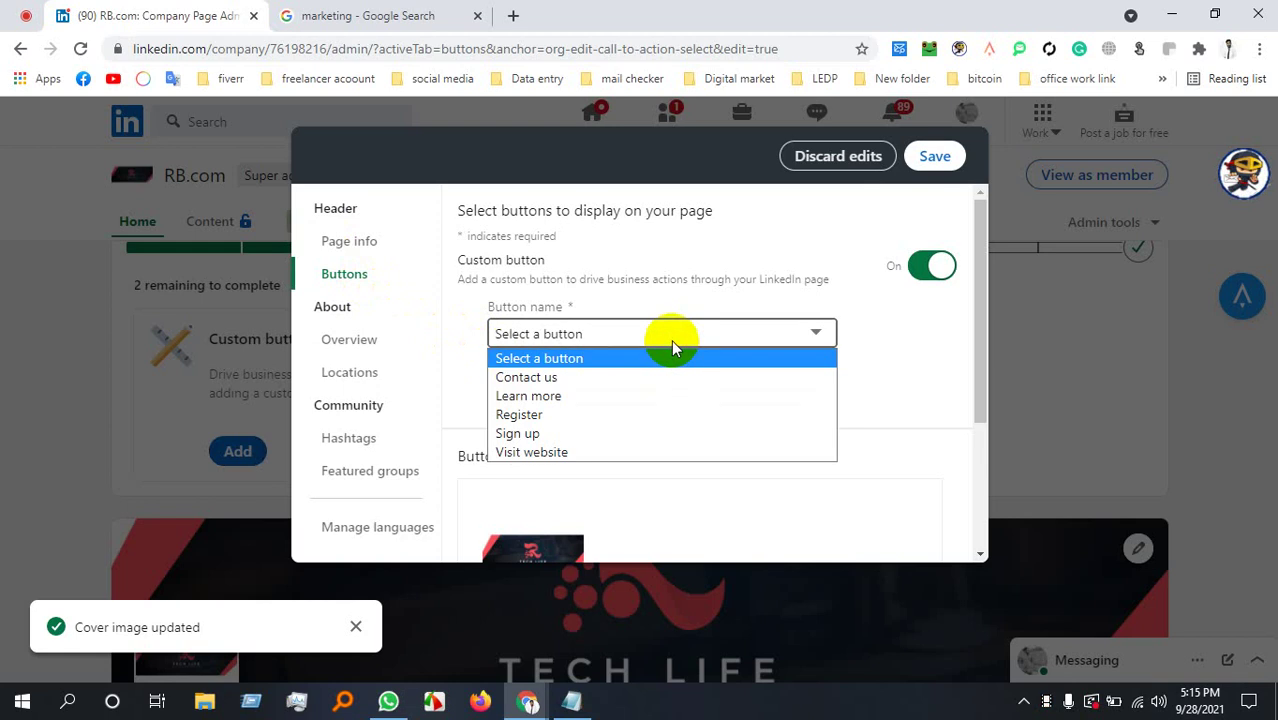
click(671, 340)
click(671, 339)
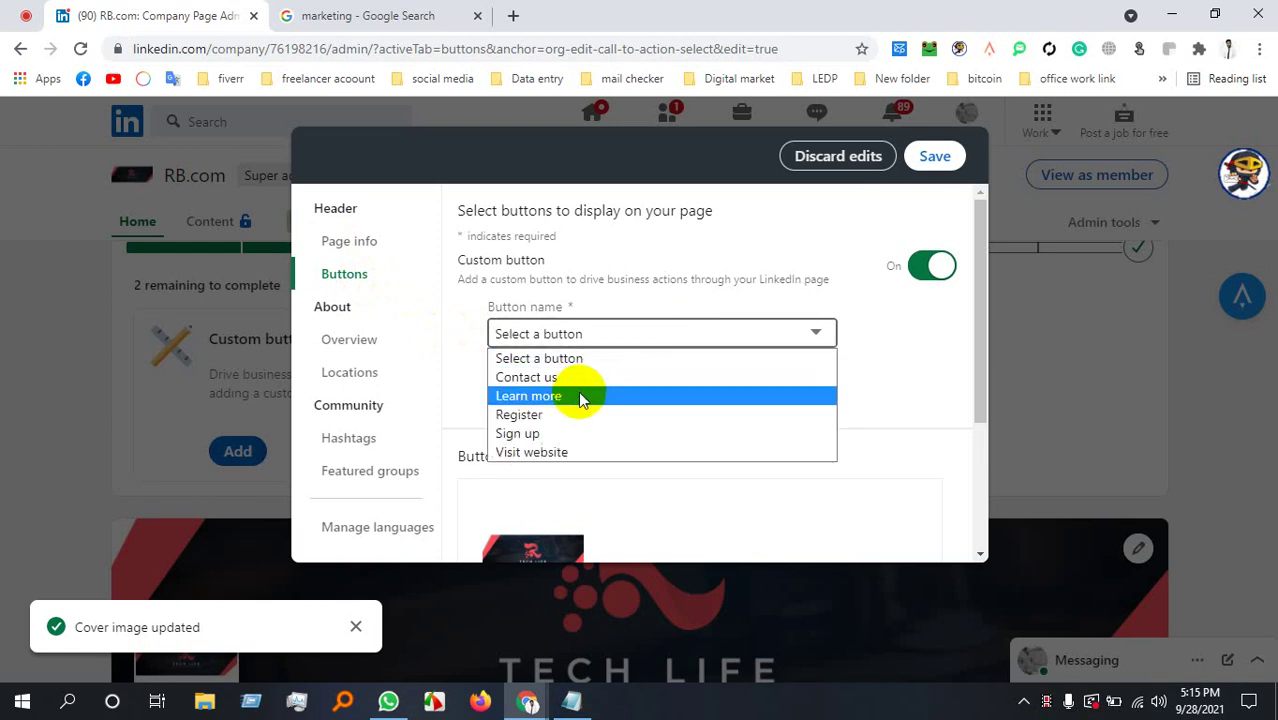
click(600, 336)
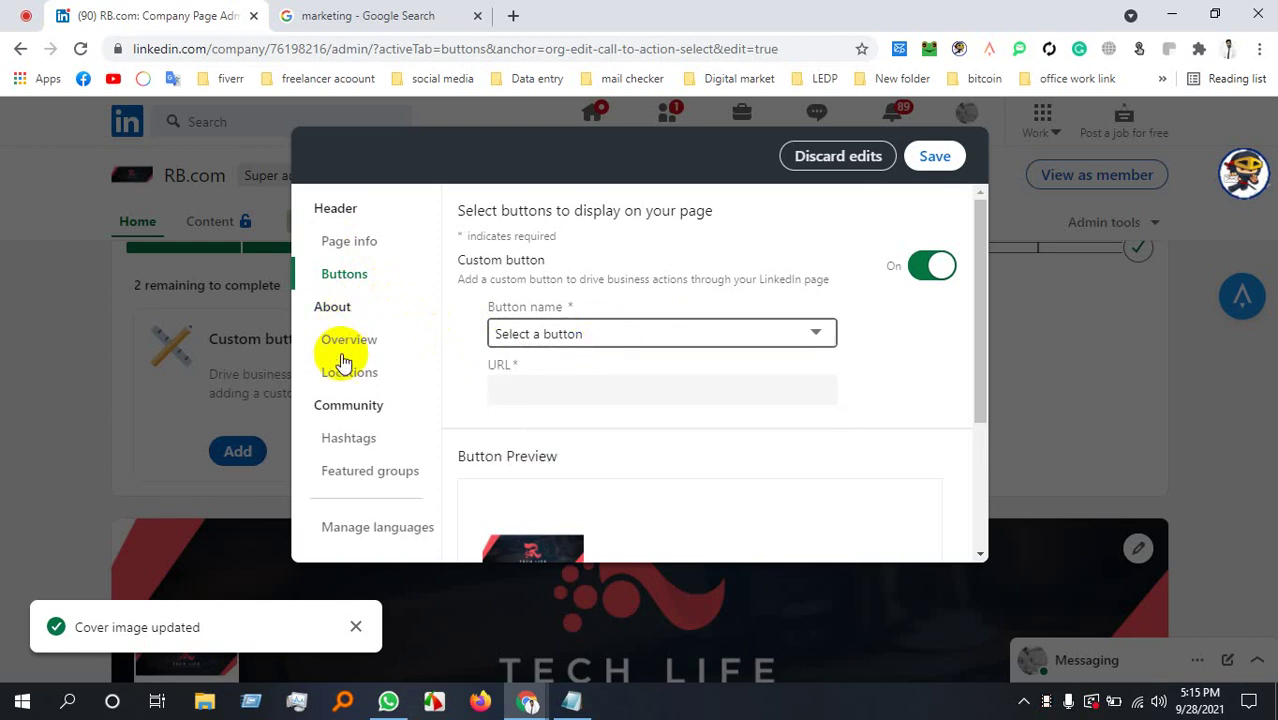
Look through the page editor's languages, featured groups, hashtags, locations, overview and buttons sections.
click(388, 535)
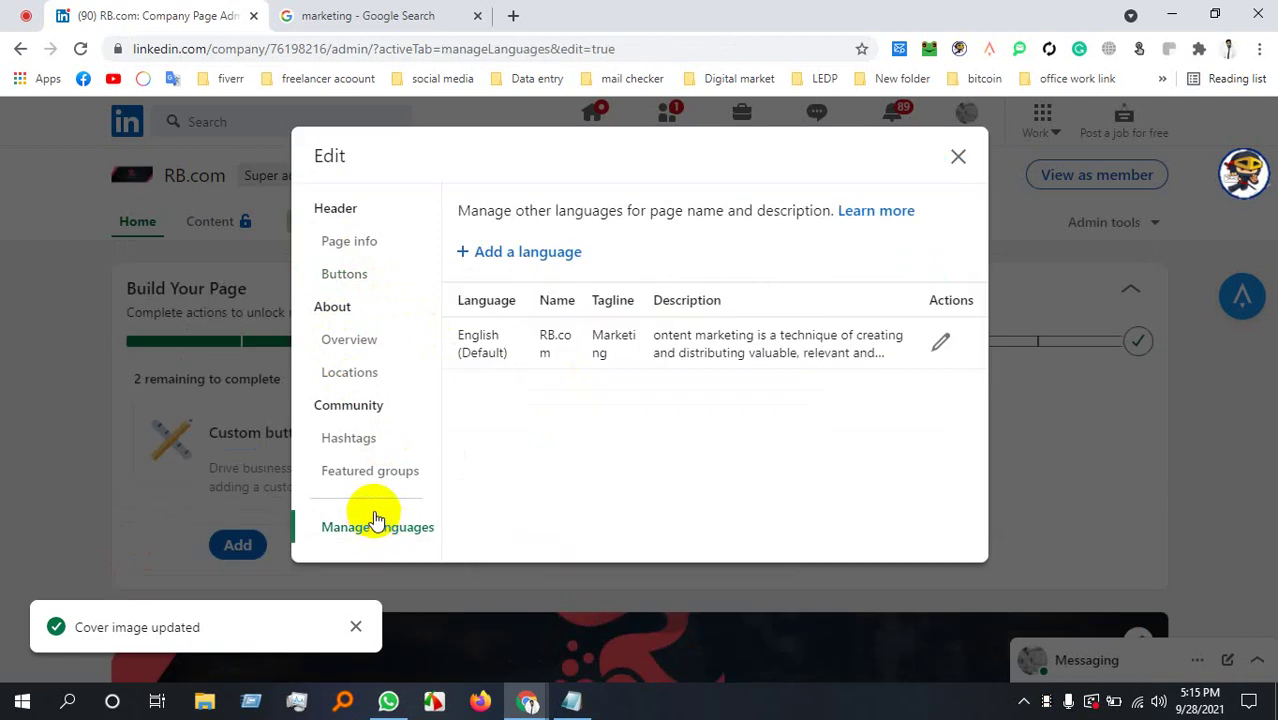
click(360, 472)
click(340, 436)
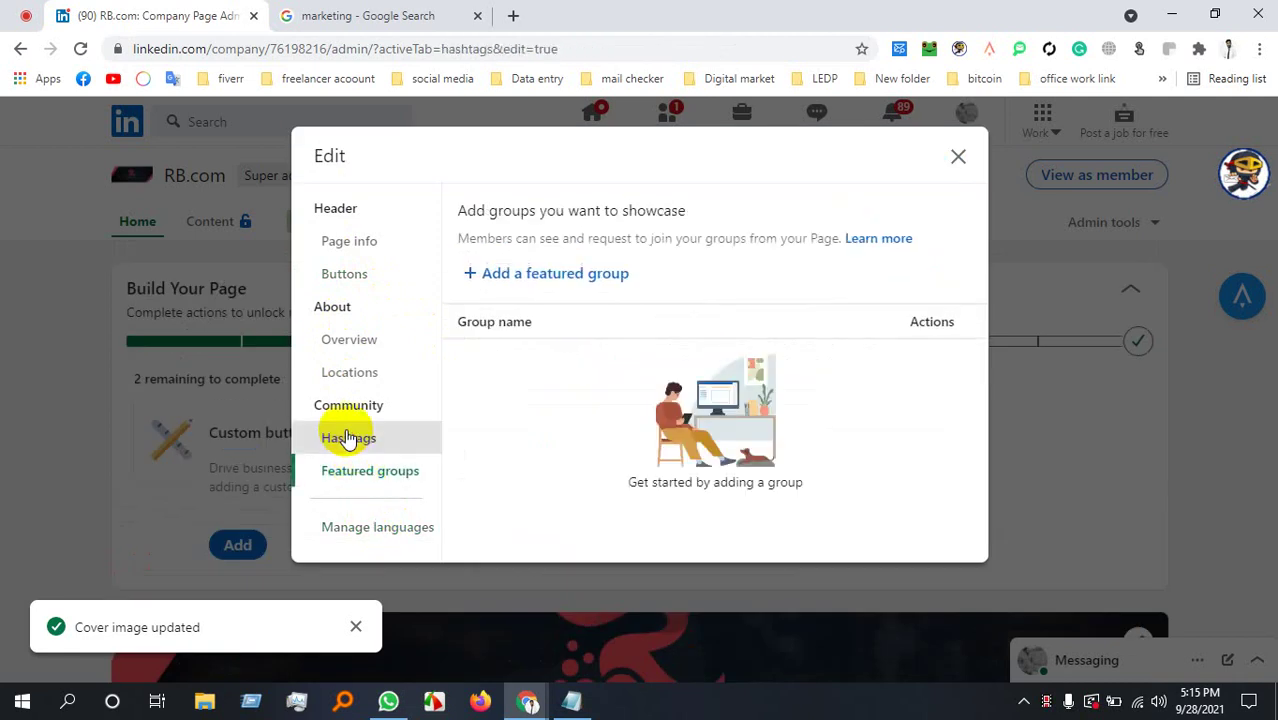
click(347, 370)
click(337, 340)
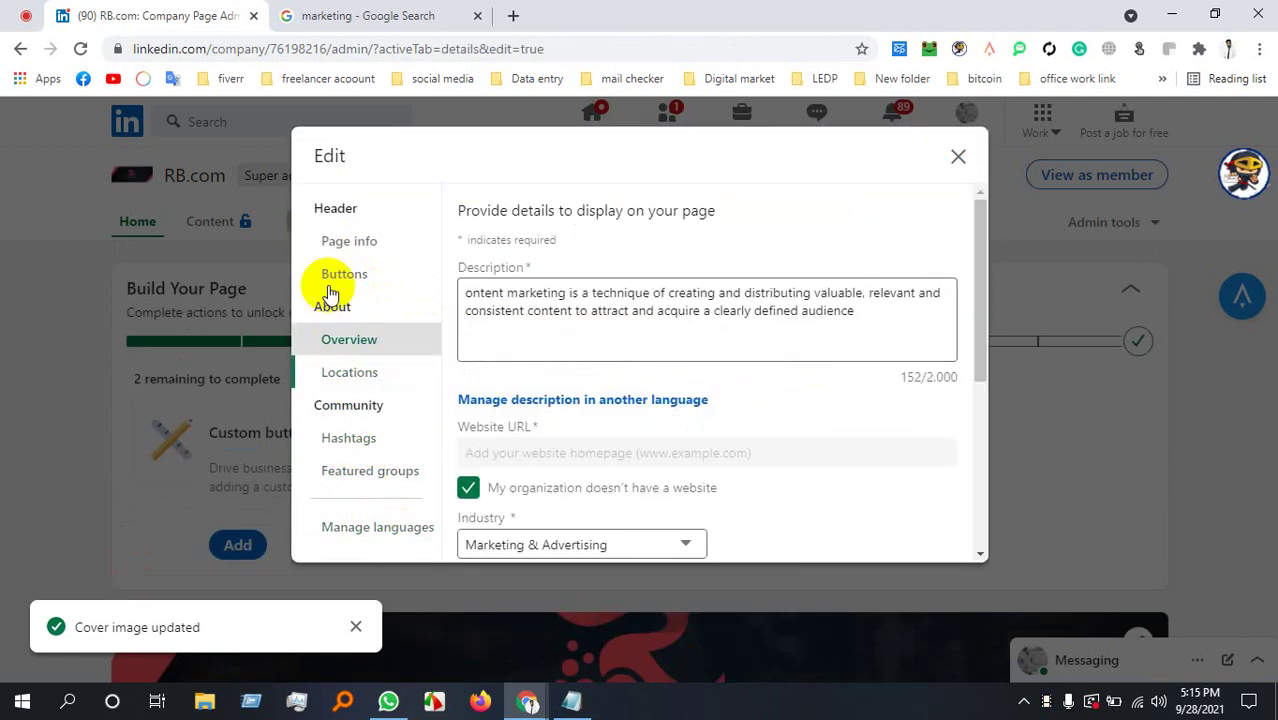
click(330, 288)
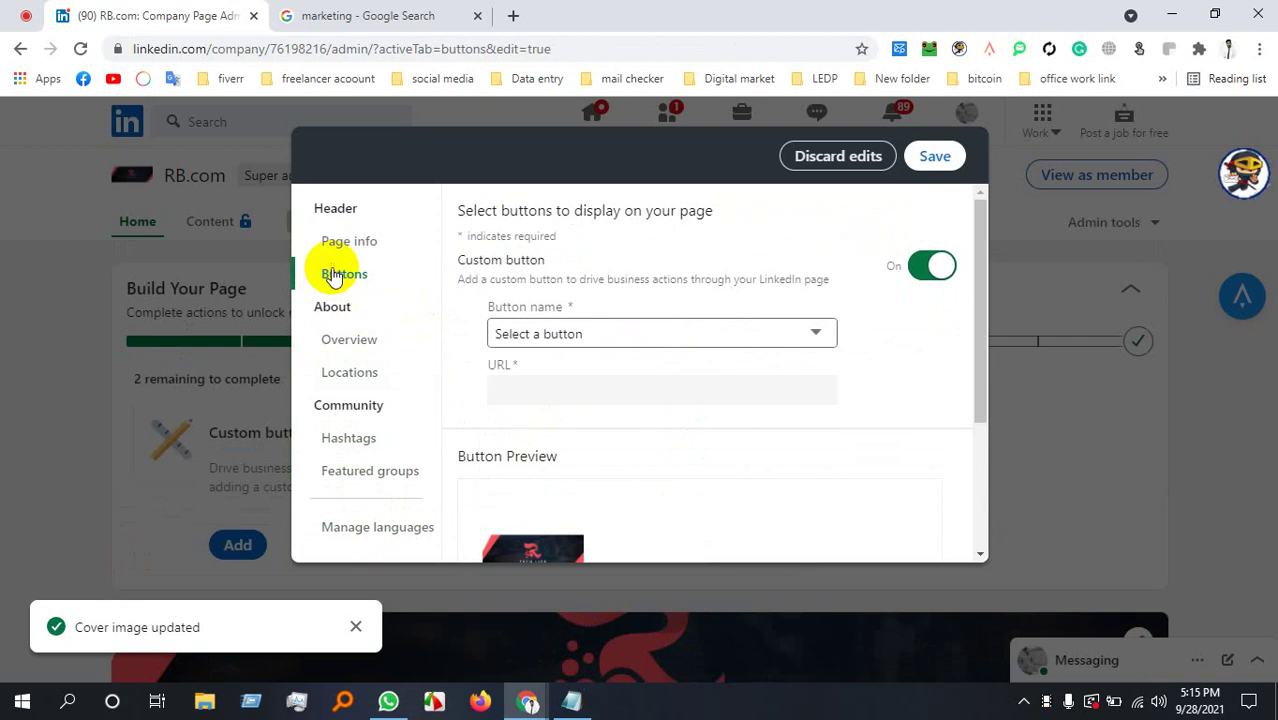
Change the page's LinkedIn public URL to rbcom in the page info and save it.
click(340, 243)
scroll(660, 430, down, 1)
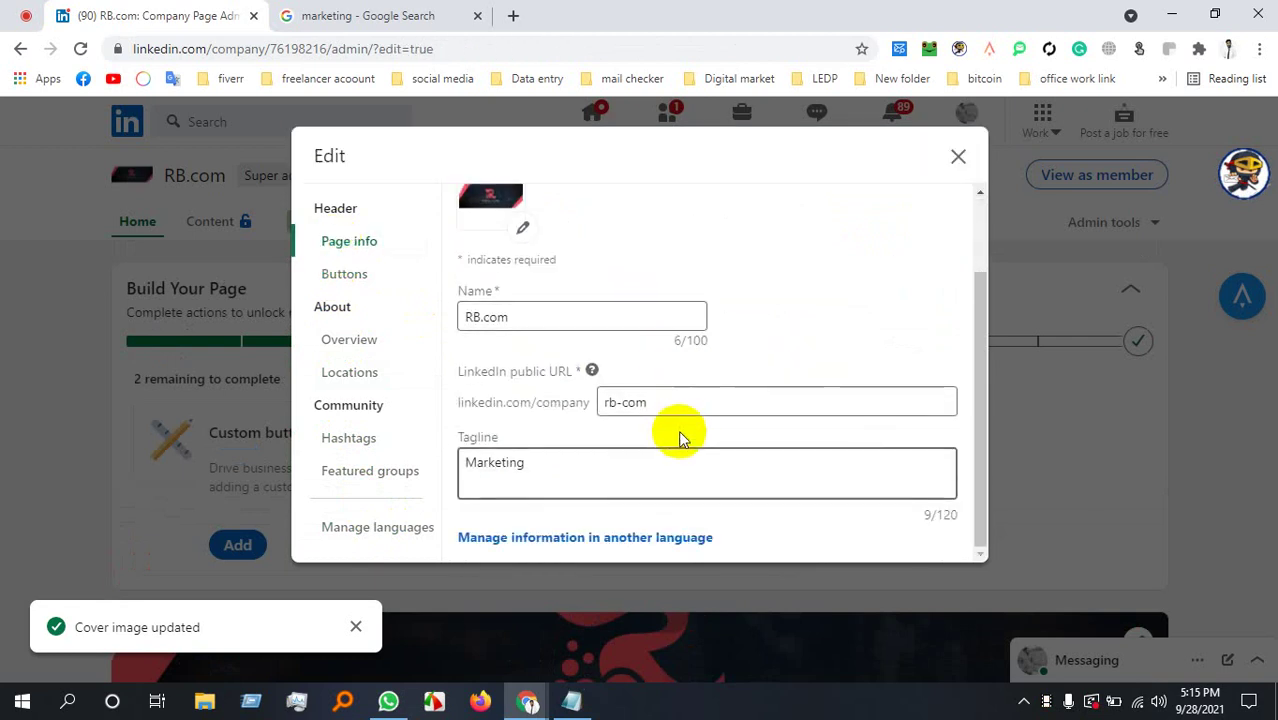
click(625, 404)
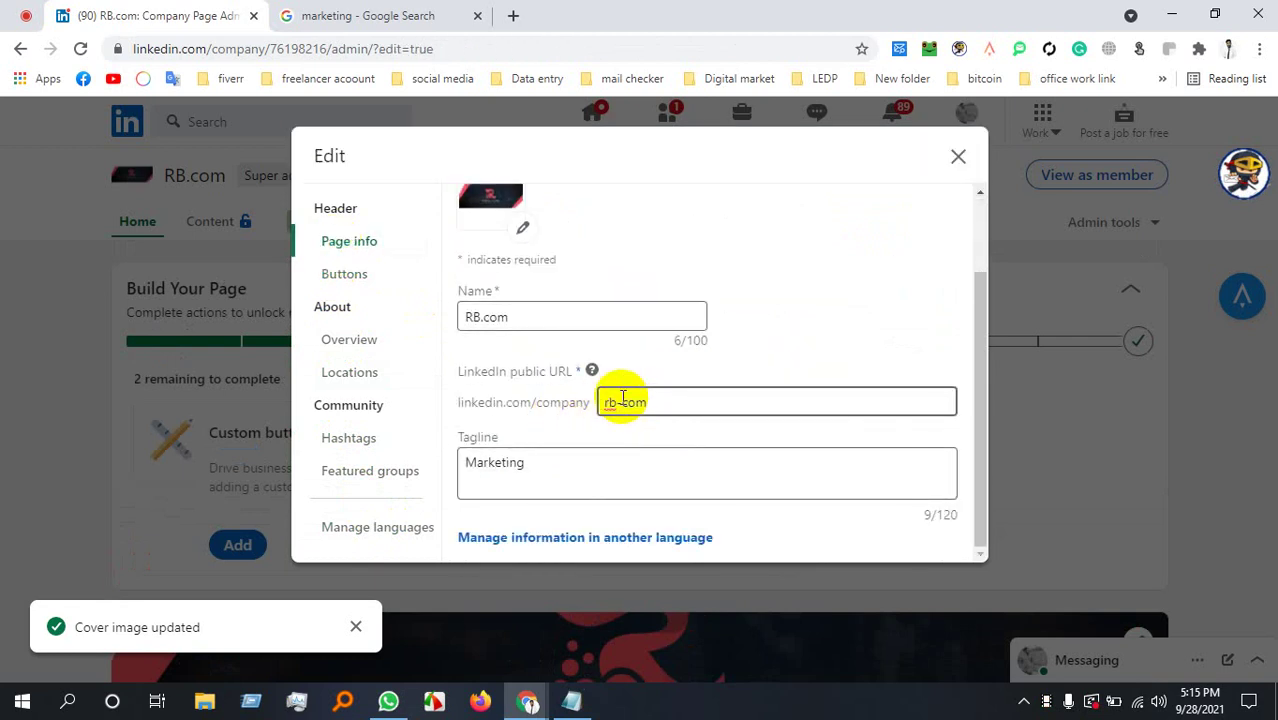
key(BackSpace)
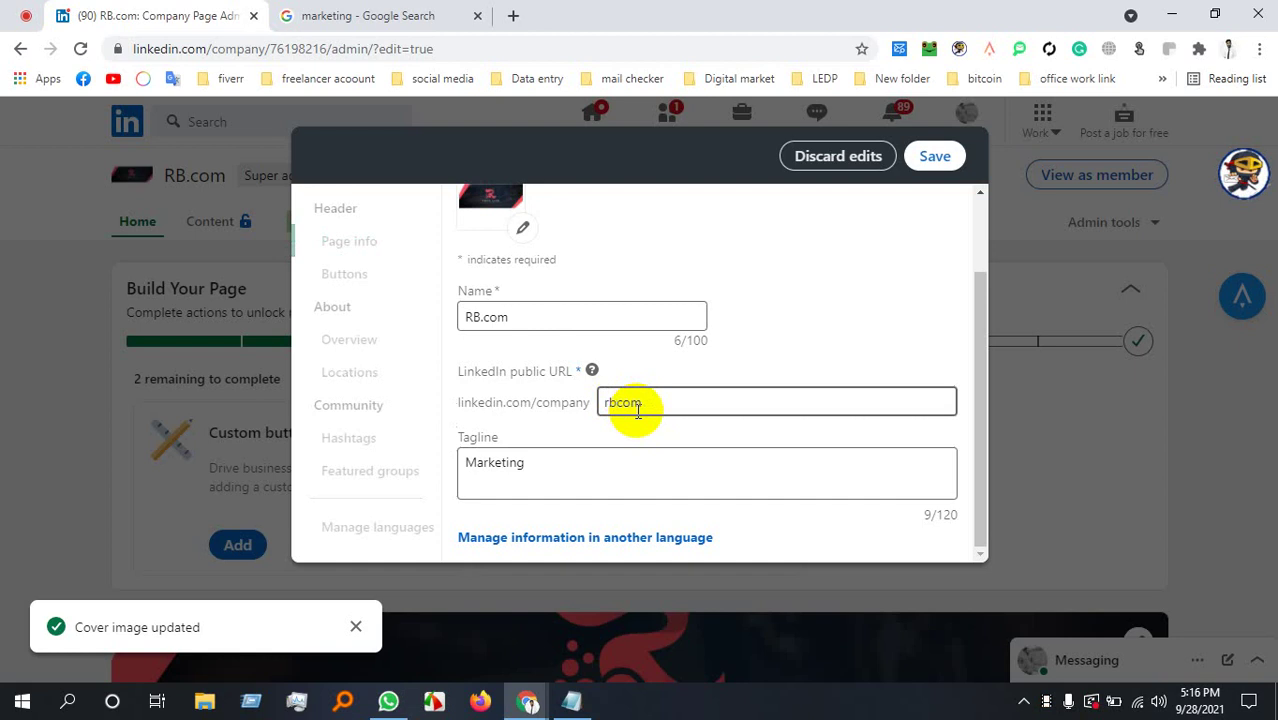
click(787, 345)
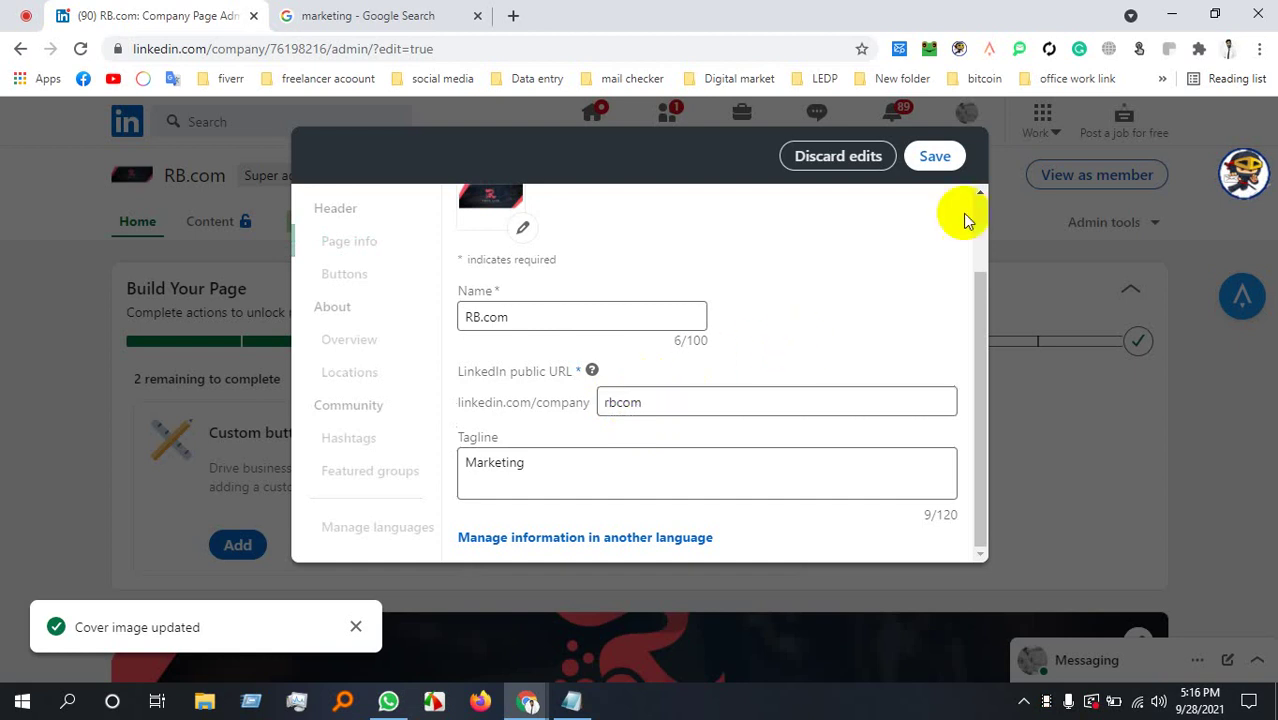
click(942, 156)
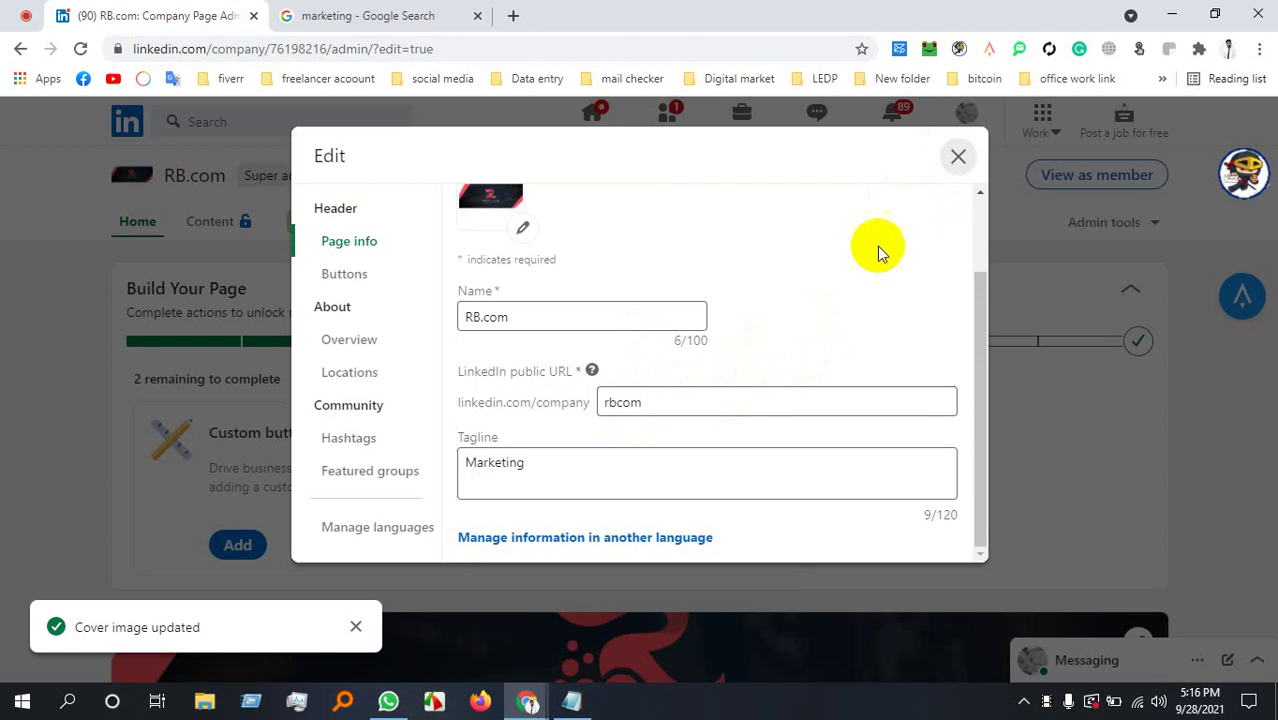
Close the page editor, decline sharing the edits in a post and look over the page's home view.
click(958, 155)
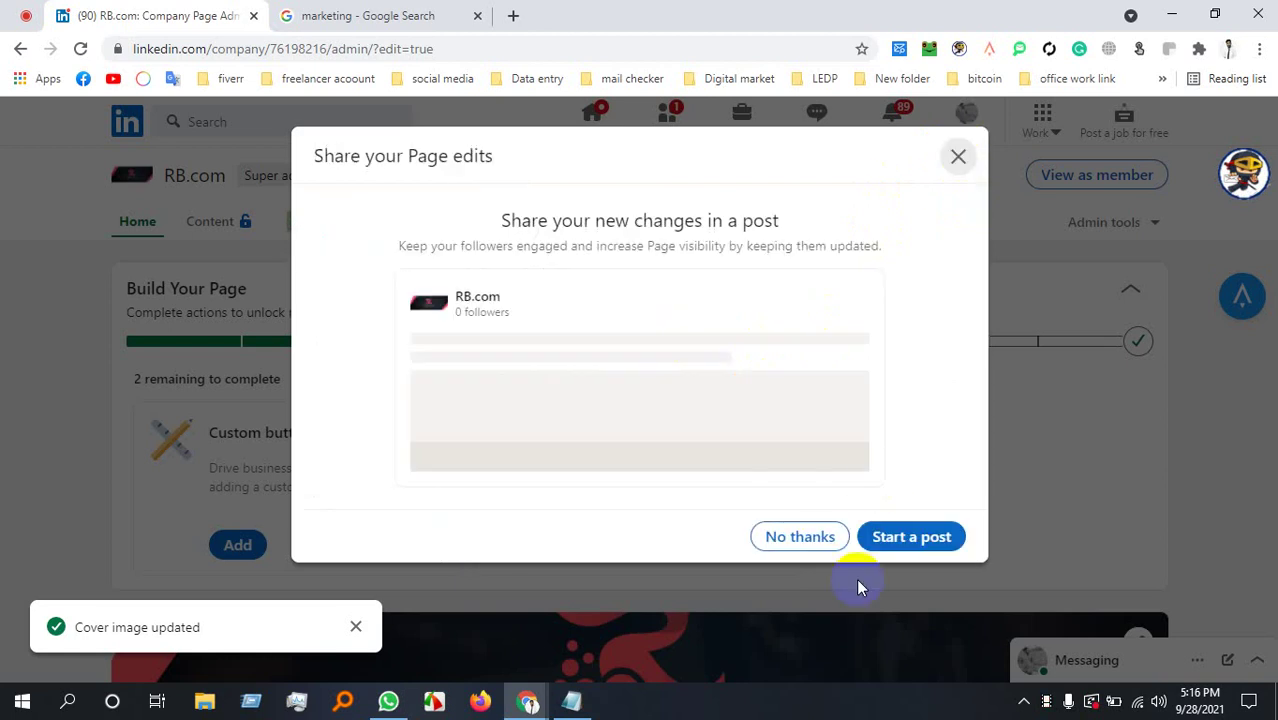
click(806, 536)
scroll(510, 440, down, 5)
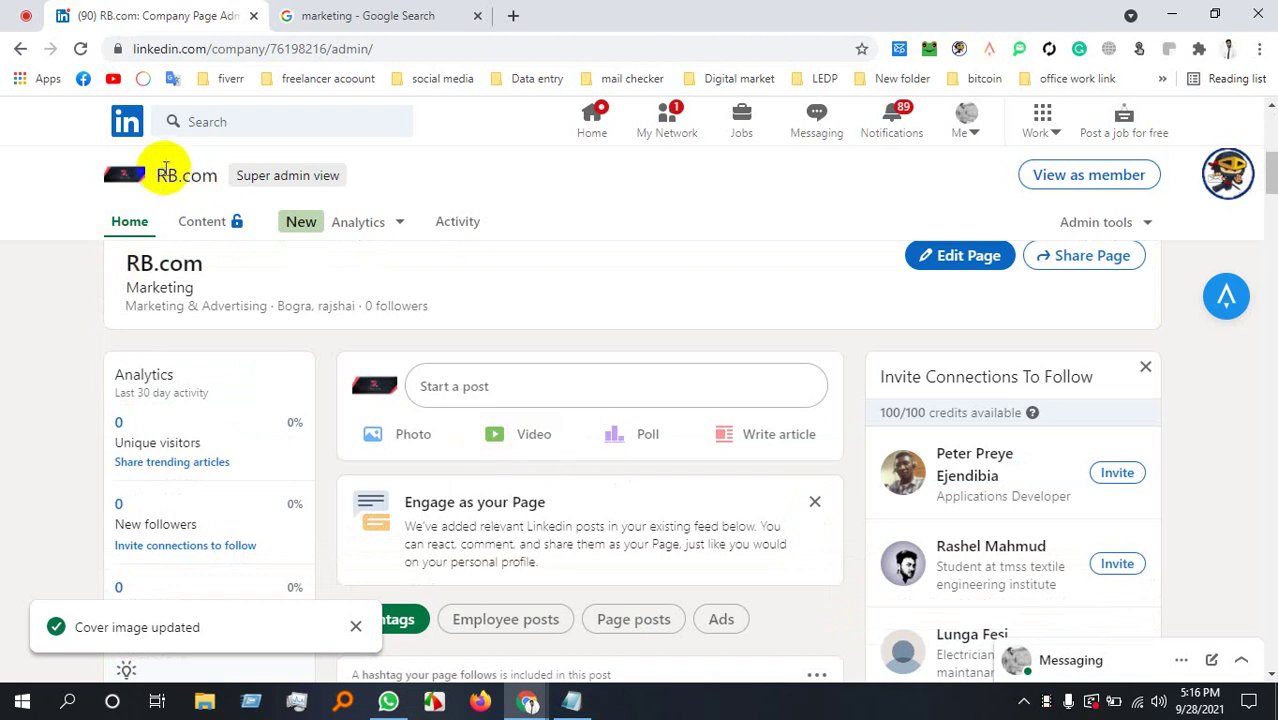
Copy the page name RB.com, then close the unfinished page setup tab in the incognito LinkedIn window.
drag(160, 175, 213, 182)
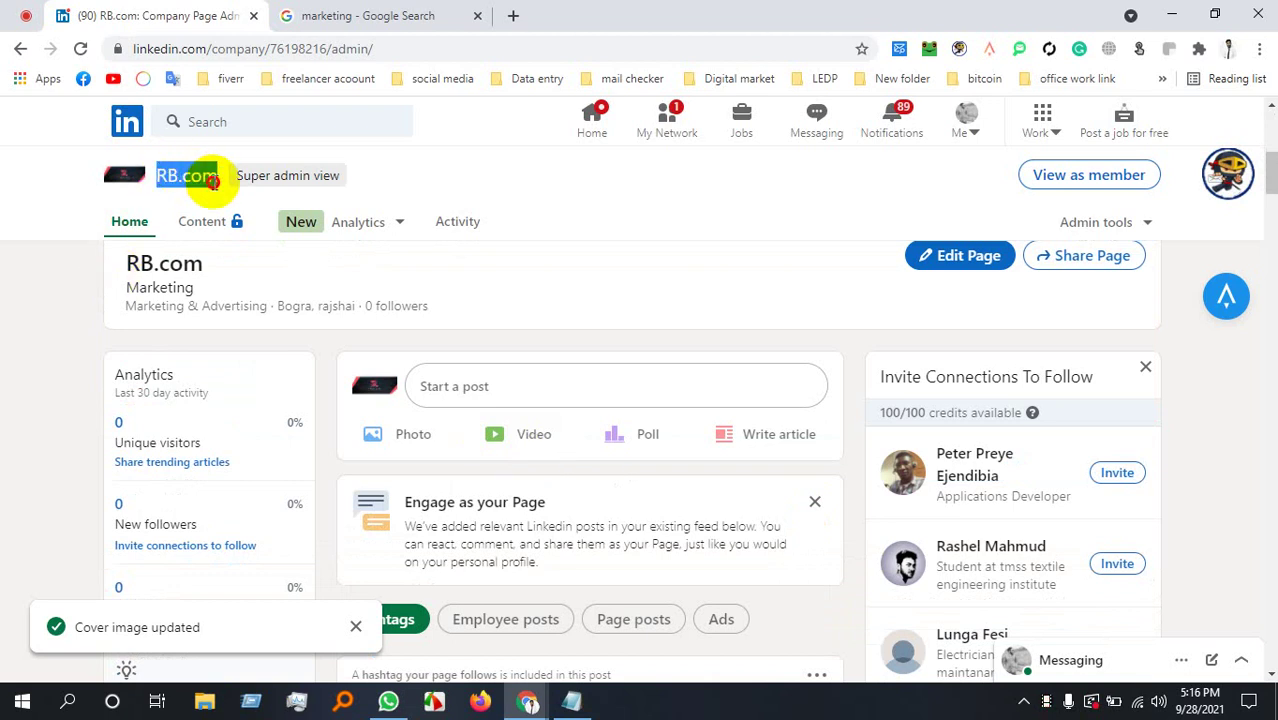
right_click(207, 180)
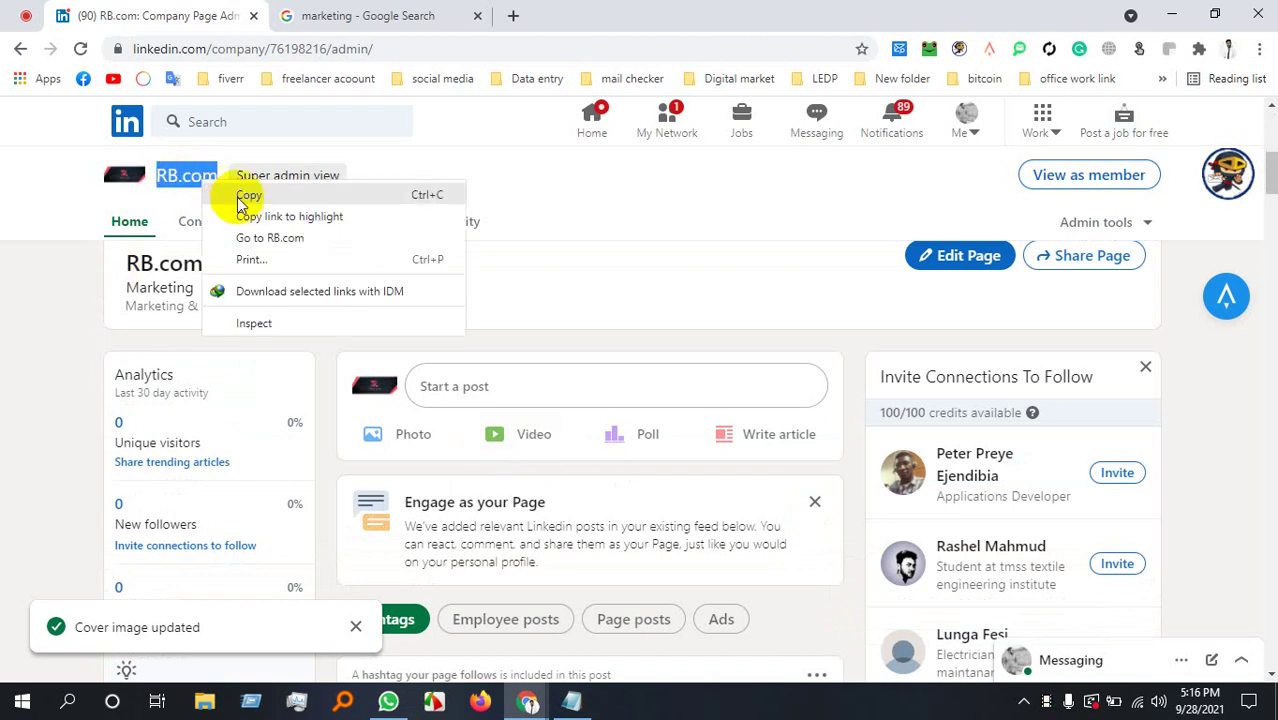
click(228, 194)
mouse_move(525, 700)
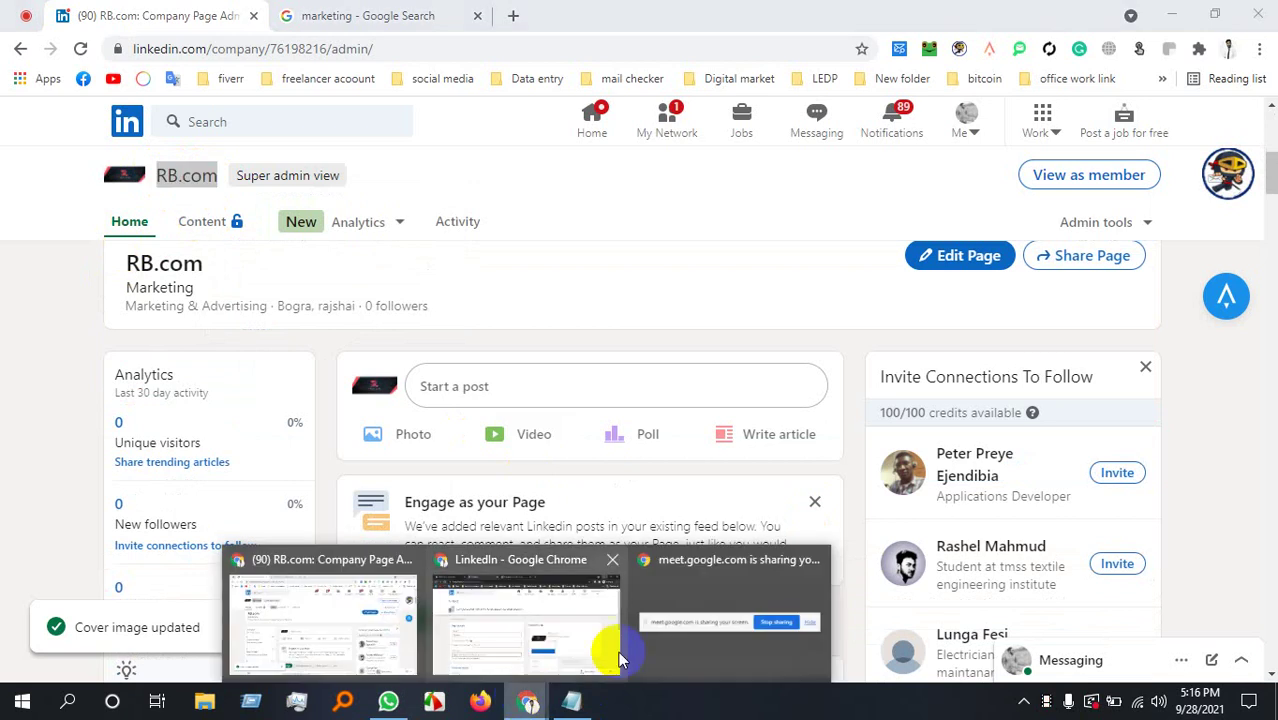
click(588, 612)
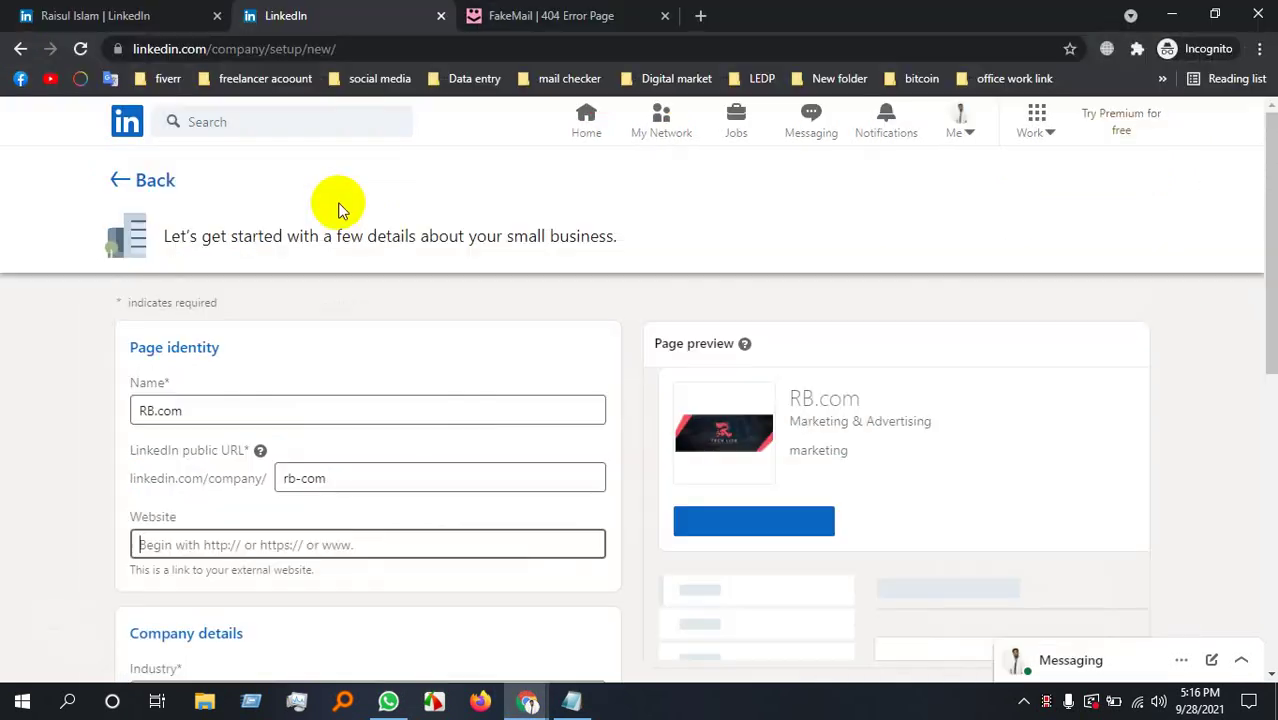
click(441, 15)
scroll(693, 448, up, 10)
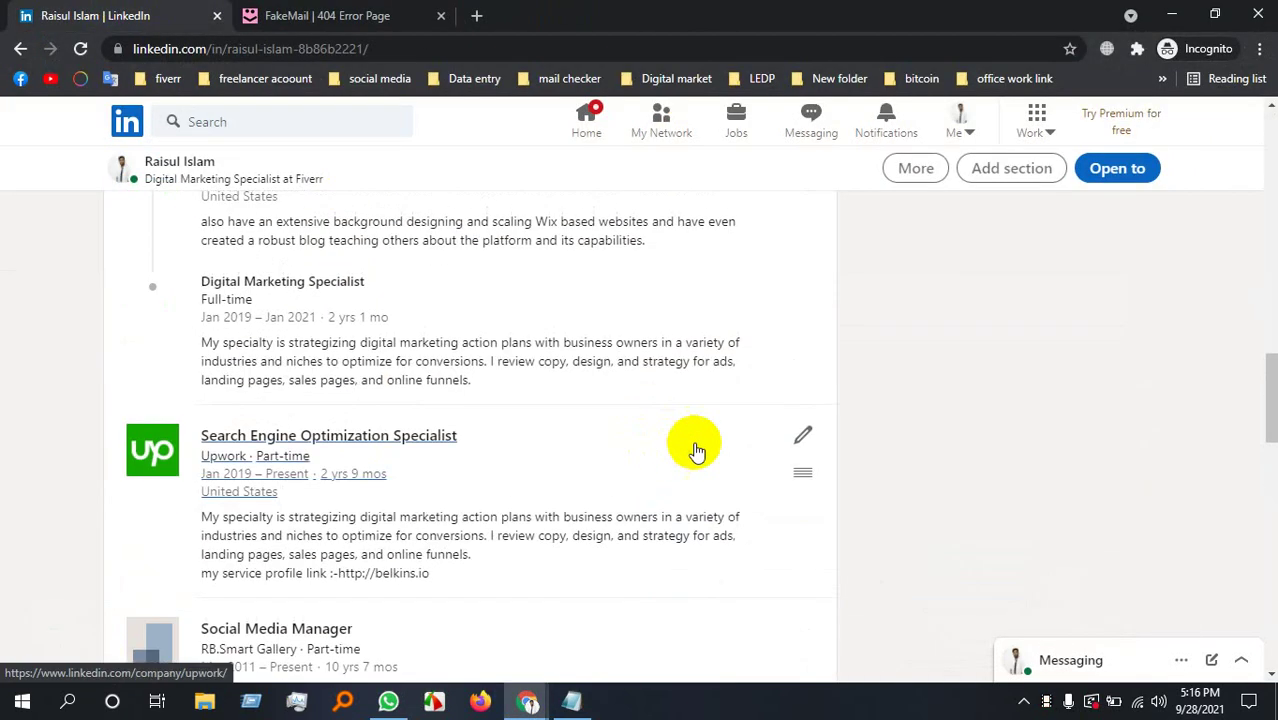
click(803, 507)
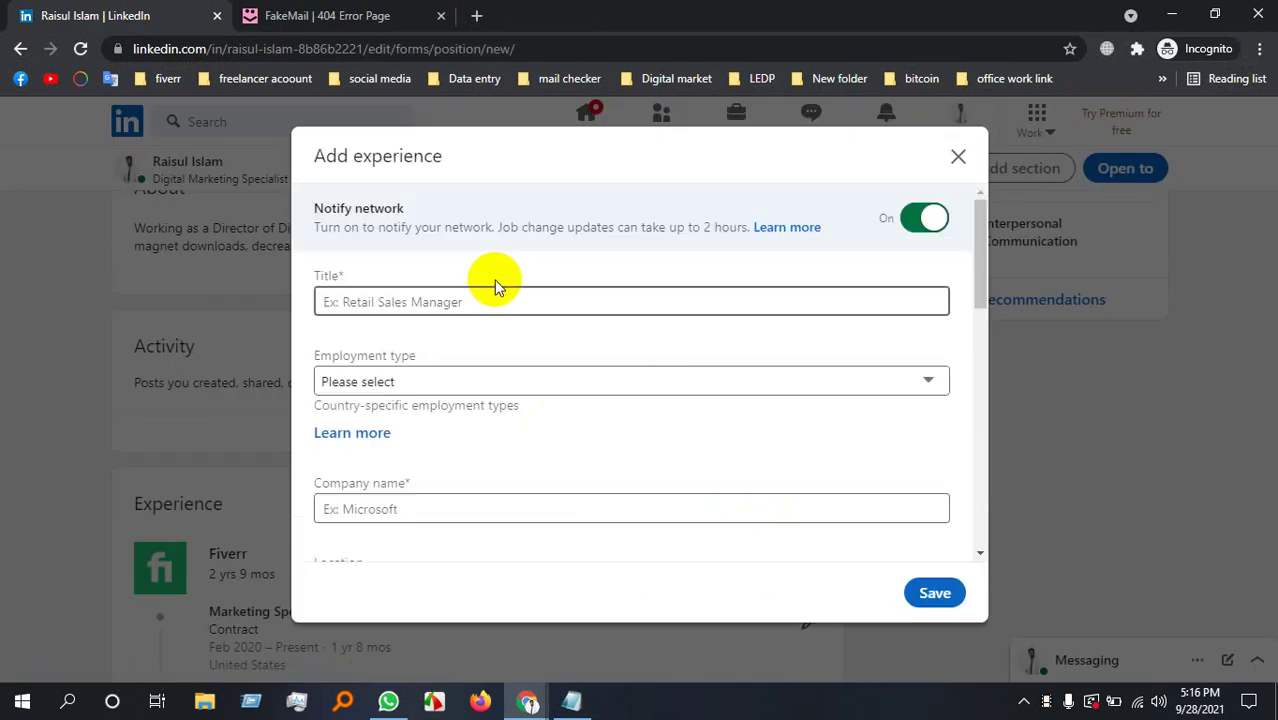
click(490, 303)
text(owner)
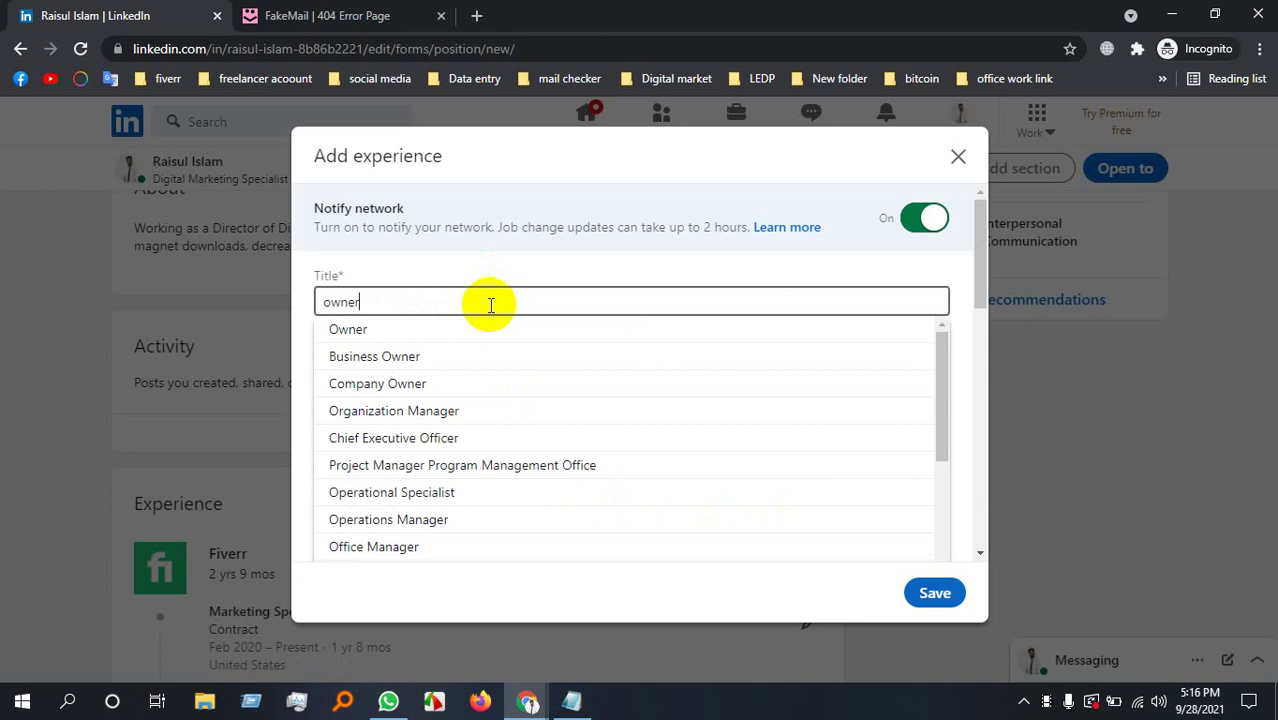
click(436, 358)
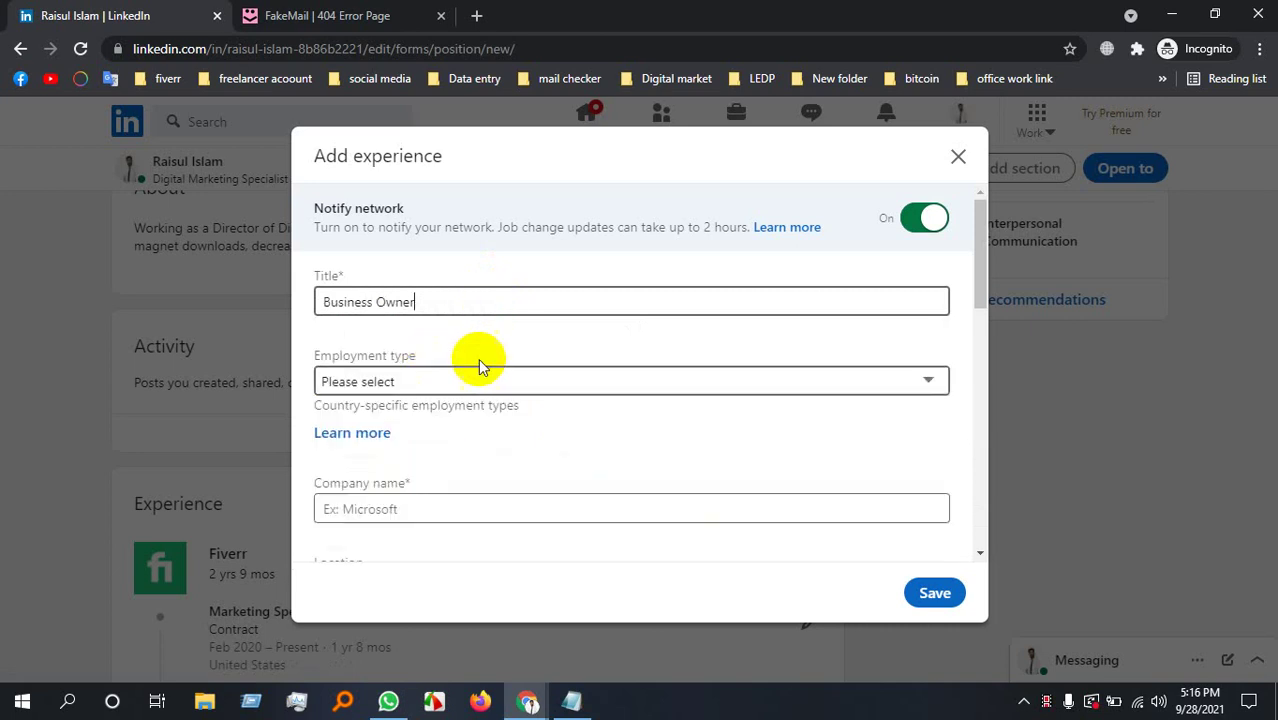
click(390, 384)
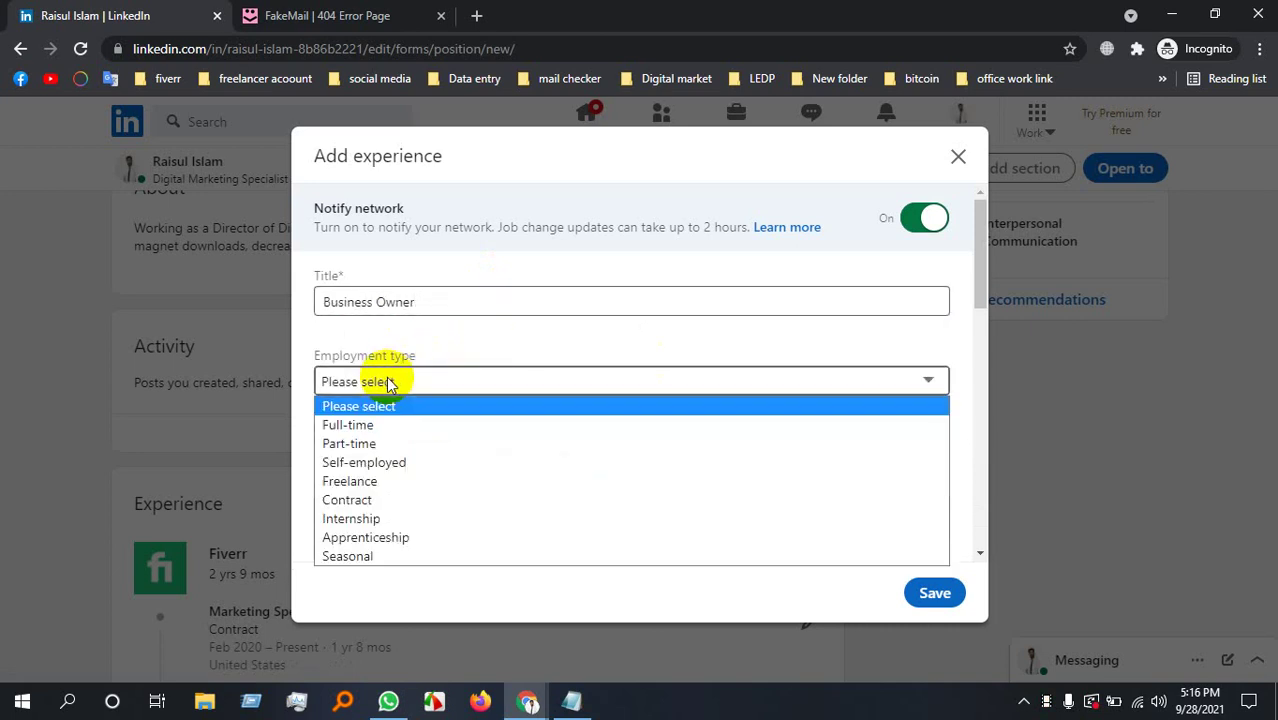
click(366, 466)
click(390, 509)
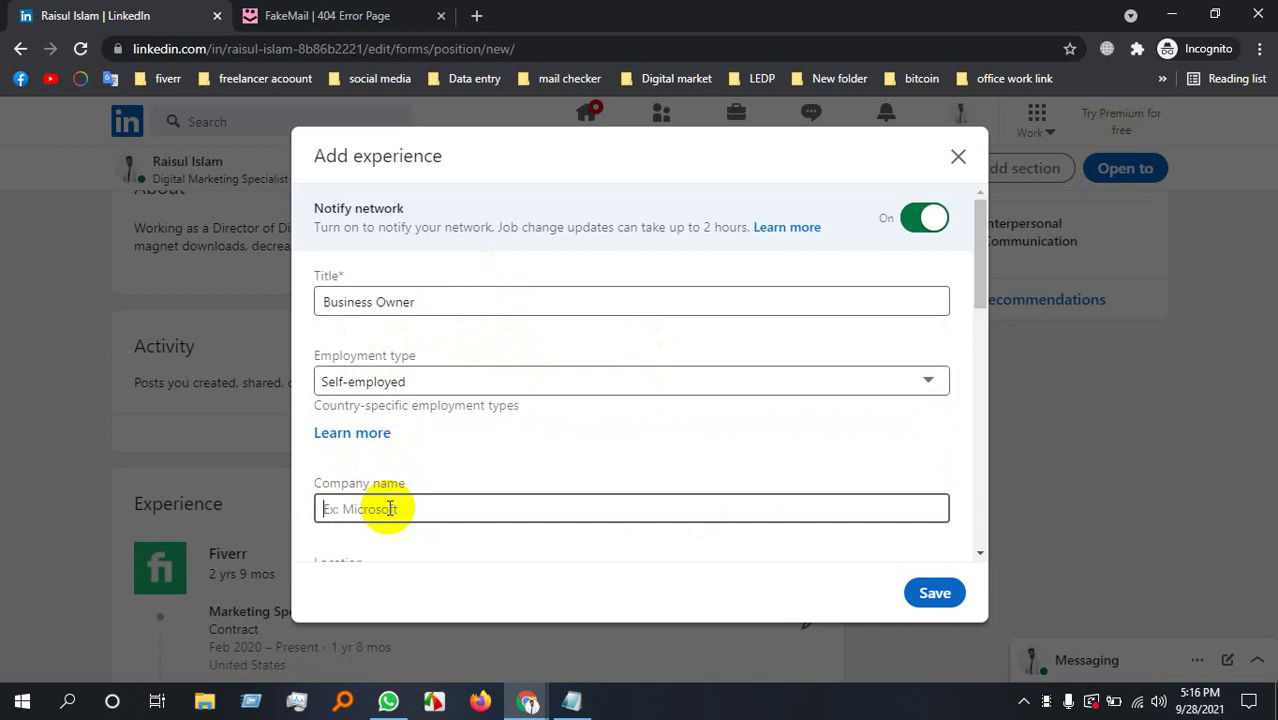
scroll(390, 509, down, 1)
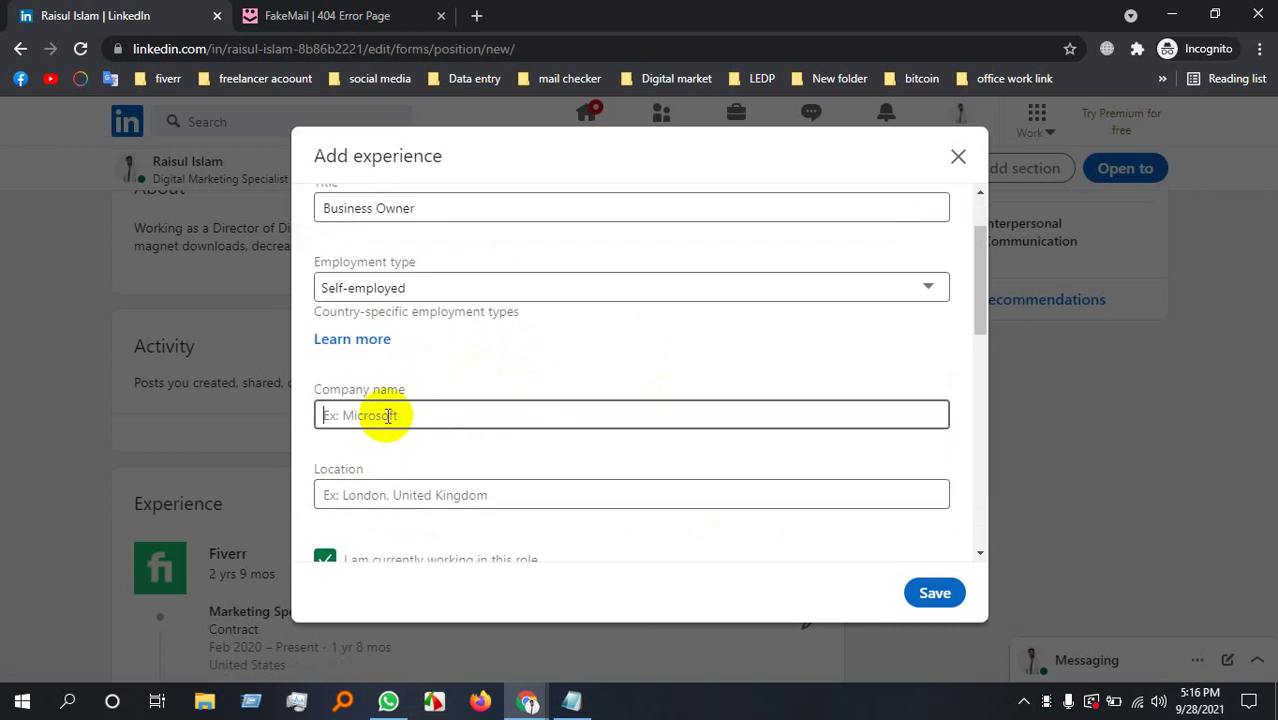
text(RB.com)
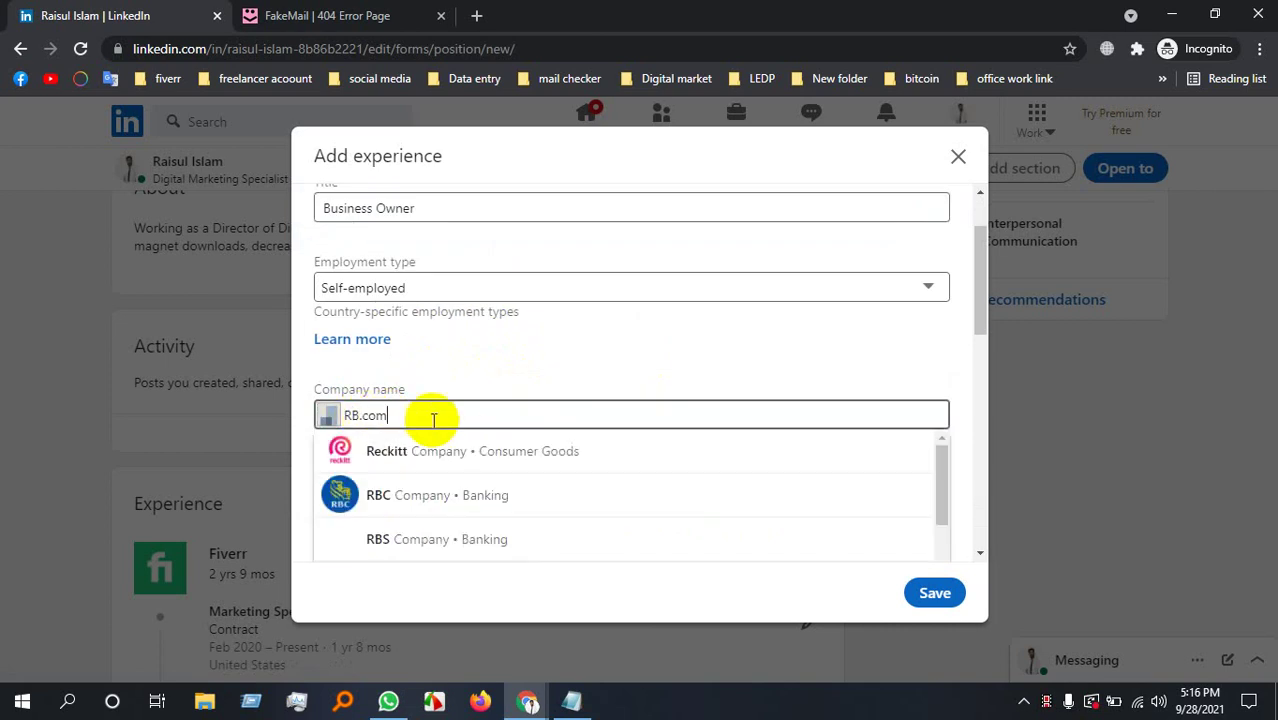
scroll(559, 449, down, 3)
scroll(562, 474, up, 3)
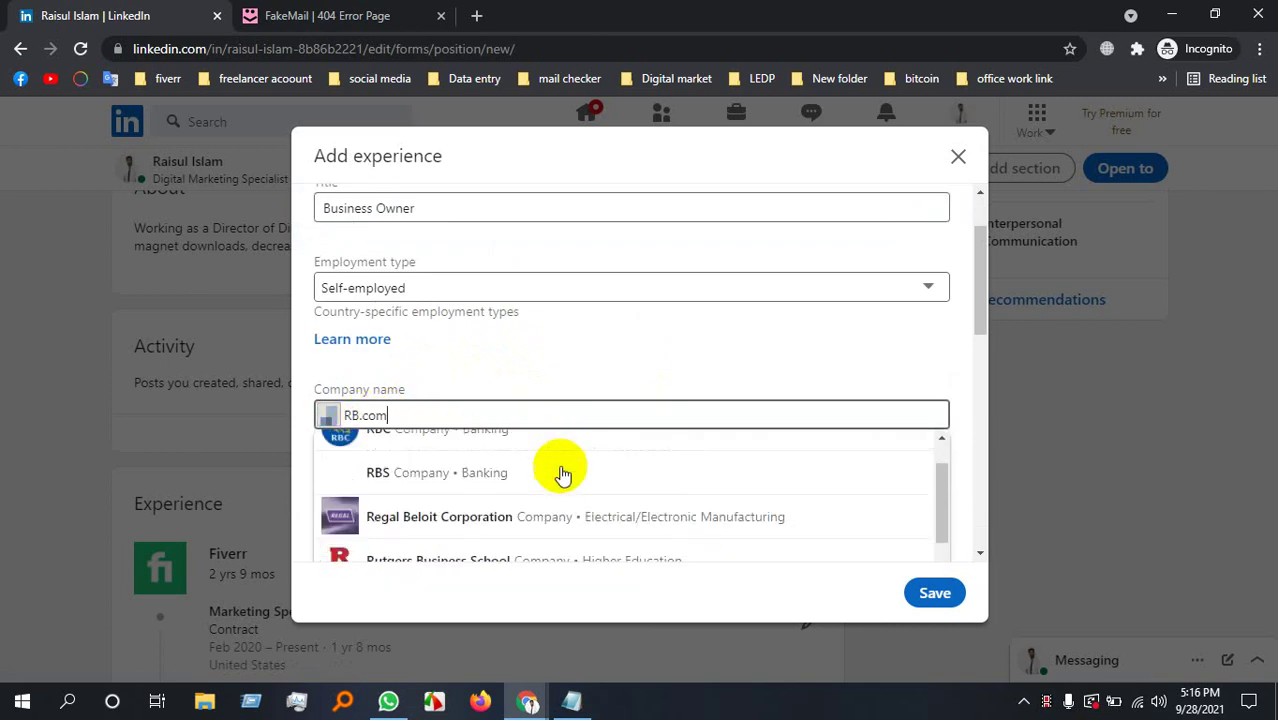
scroll(562, 474, up, 2)
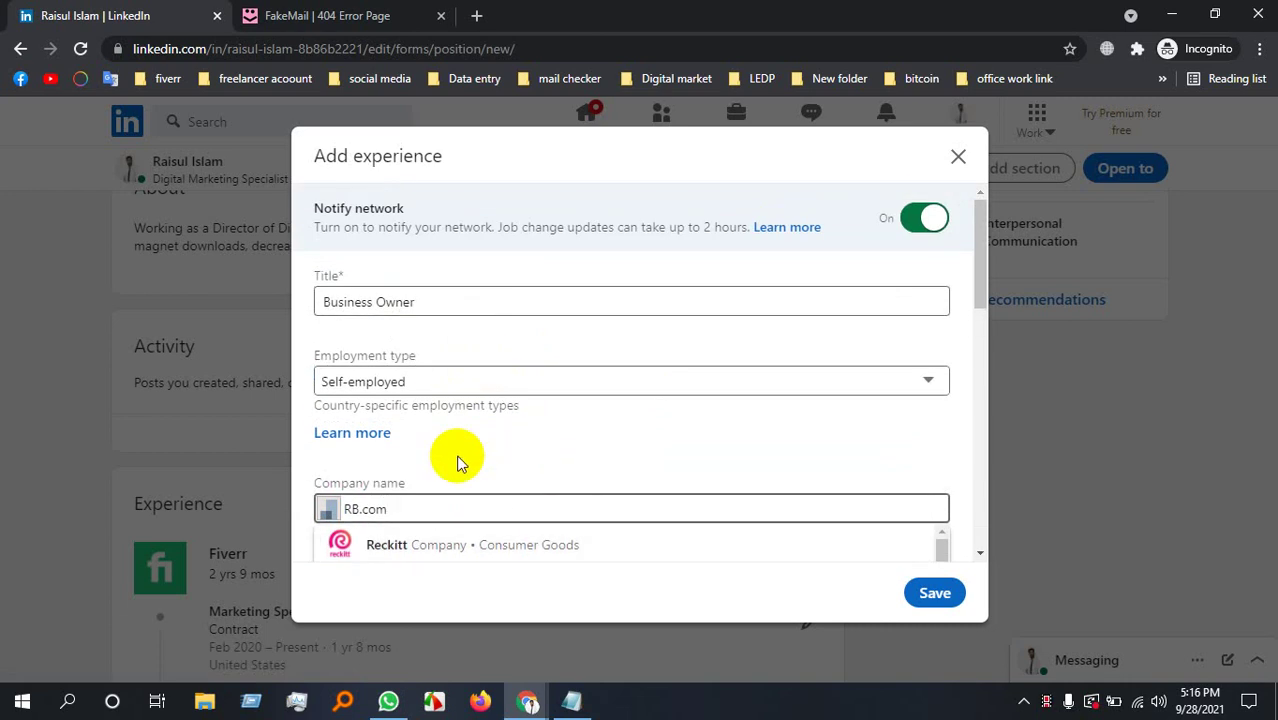
scroll(457, 463, down, 3)
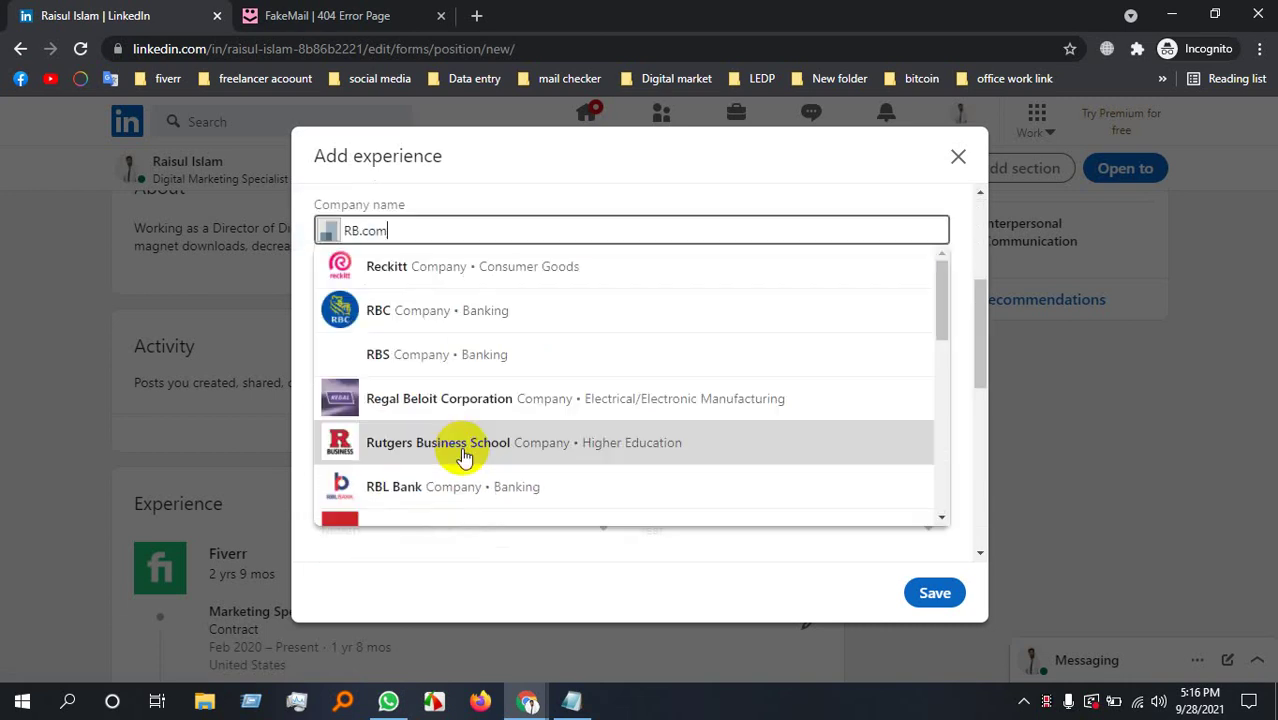
click(958, 157)
click(741, 420)
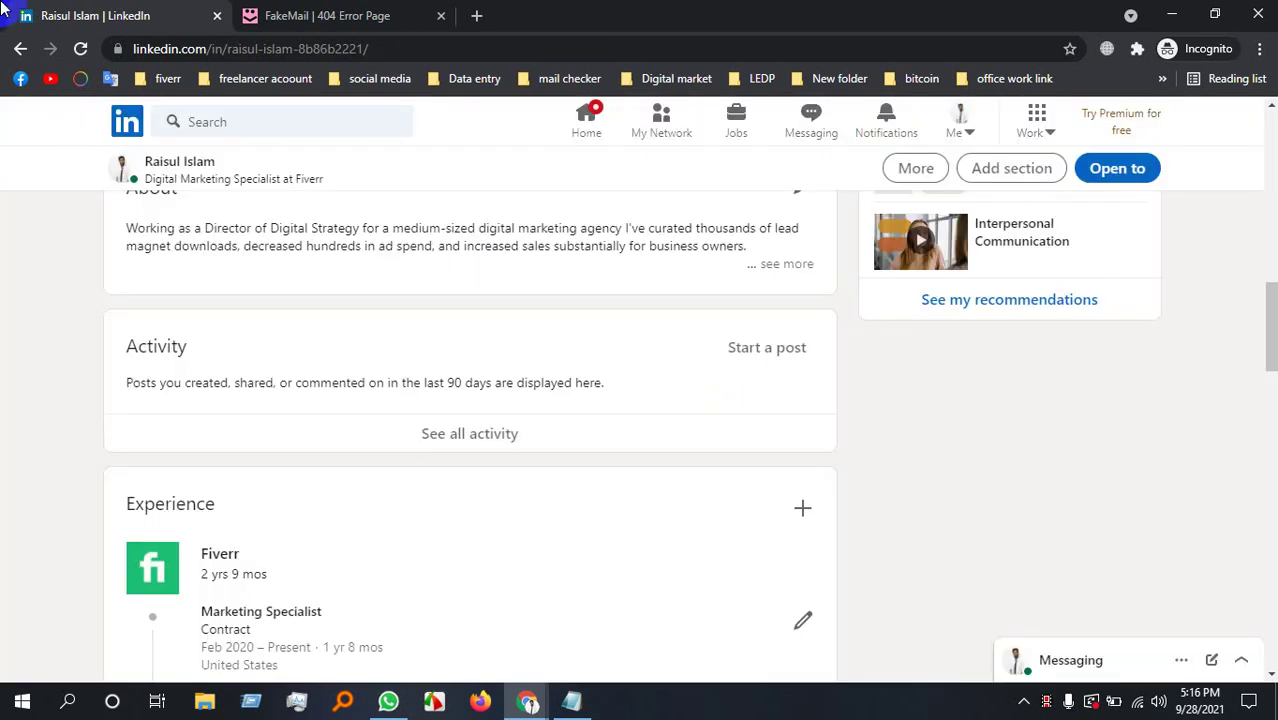
Reload the profile and start a new experience entry with the title Business Owner and the employment type Self-employed.
click(80, 48)
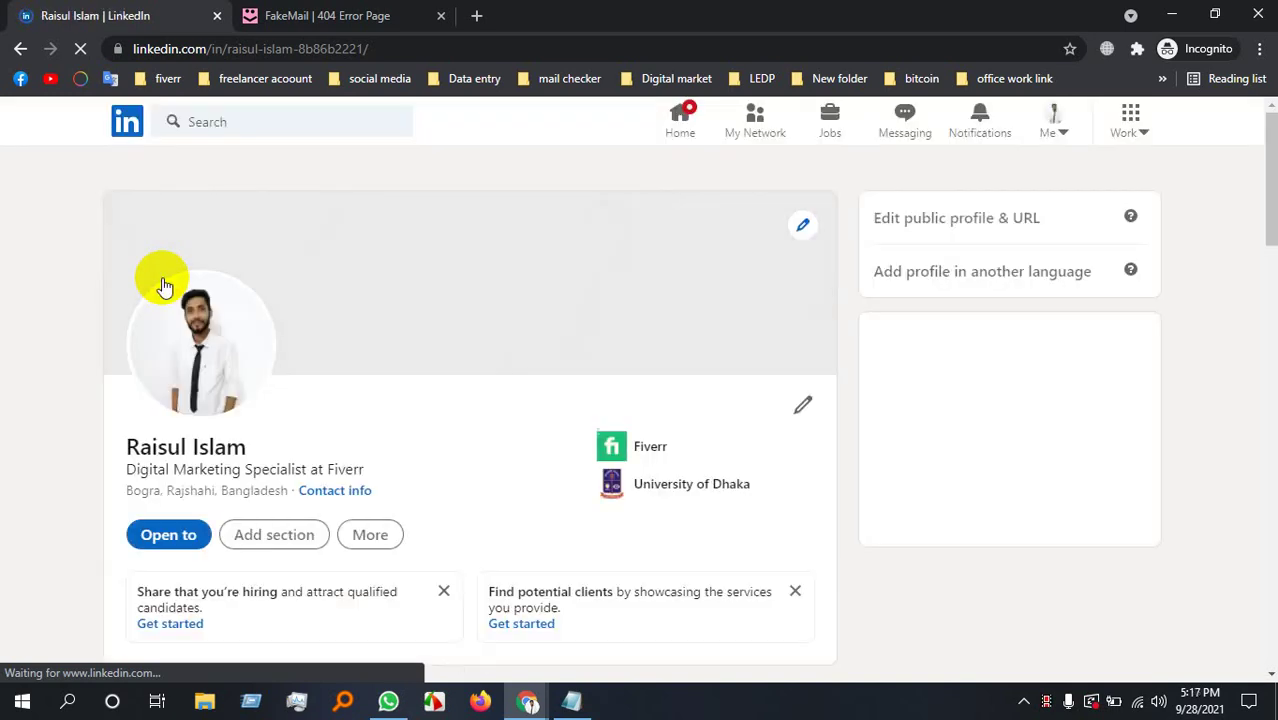
scroll(764, 554, down, 6)
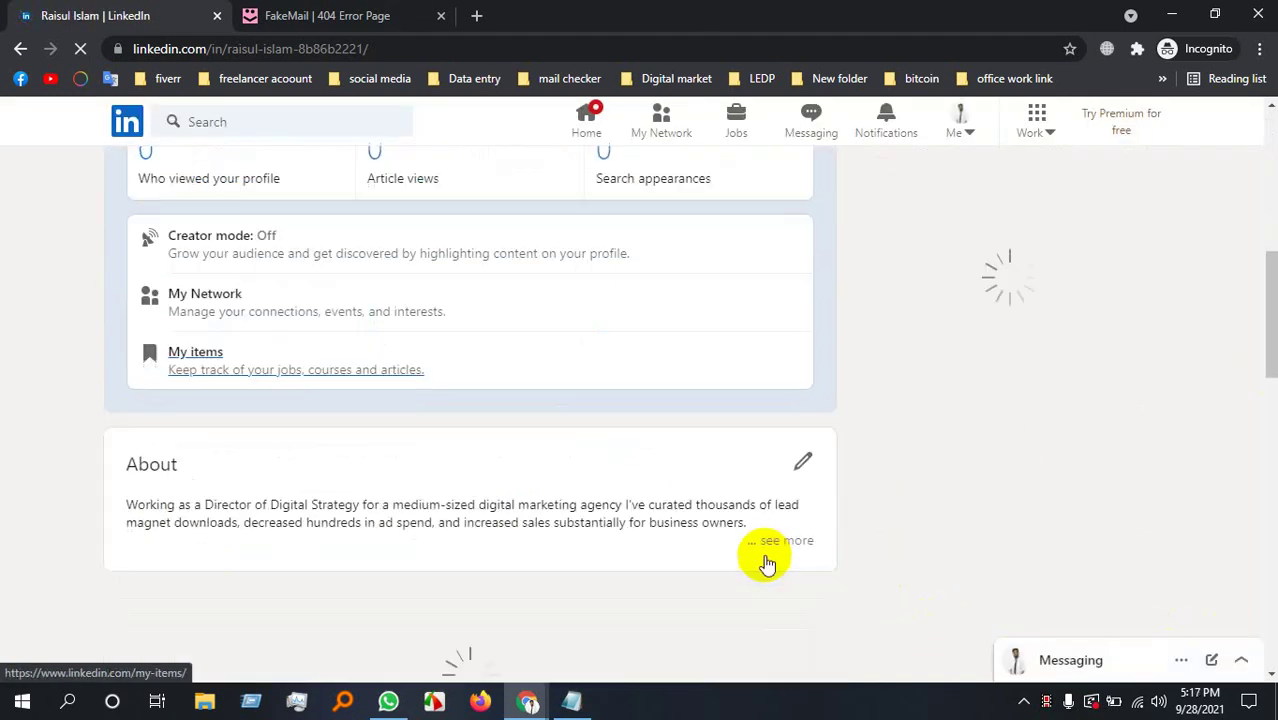
scroll(758, 470, down, 3)
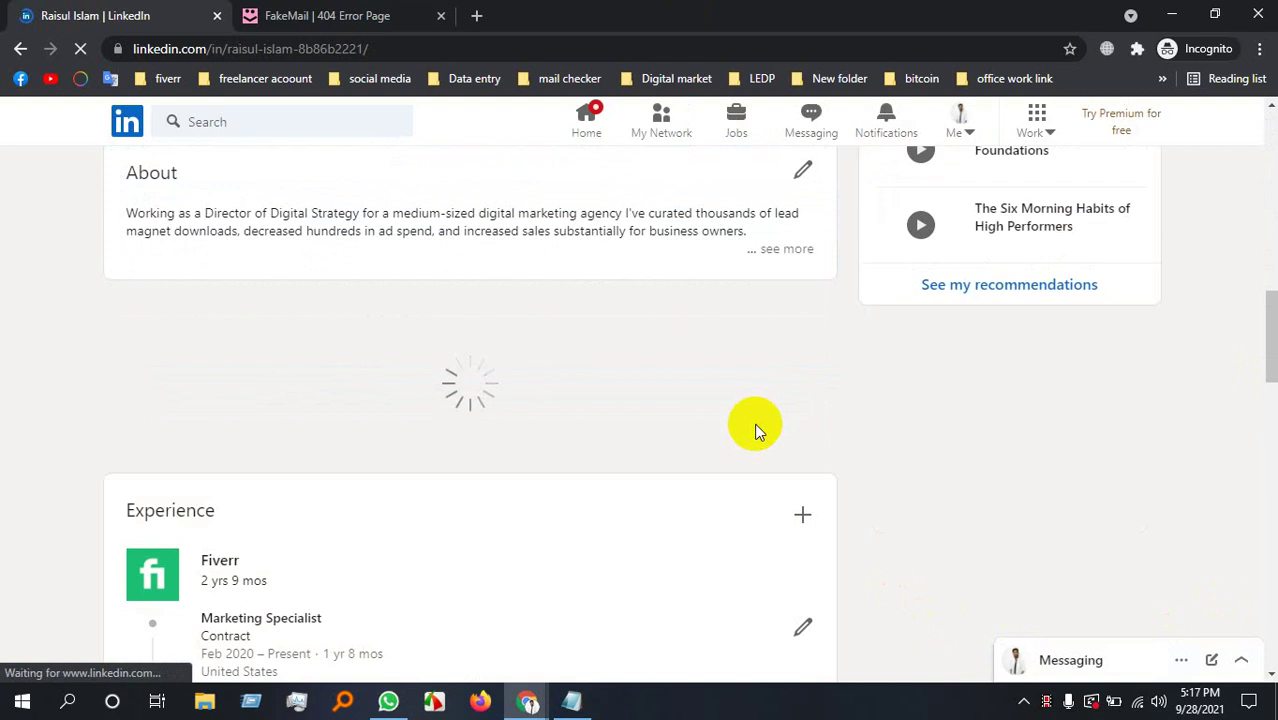
click(801, 496)
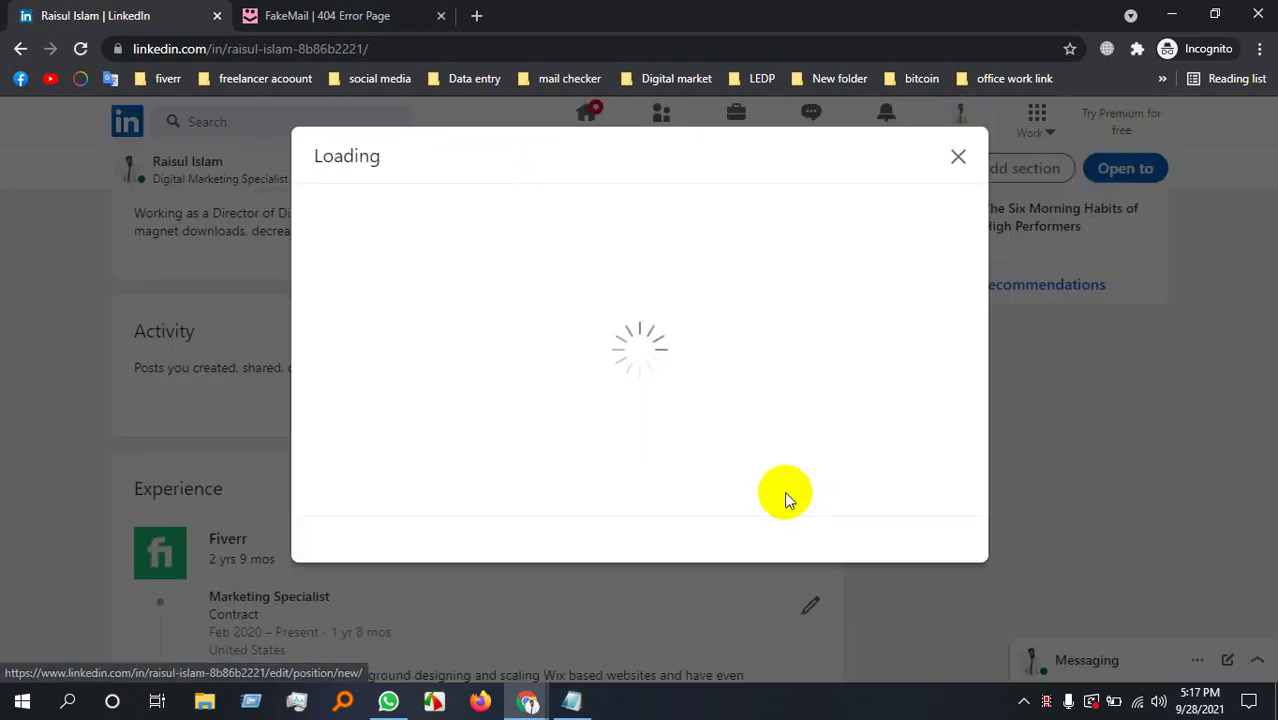
click(497, 292)
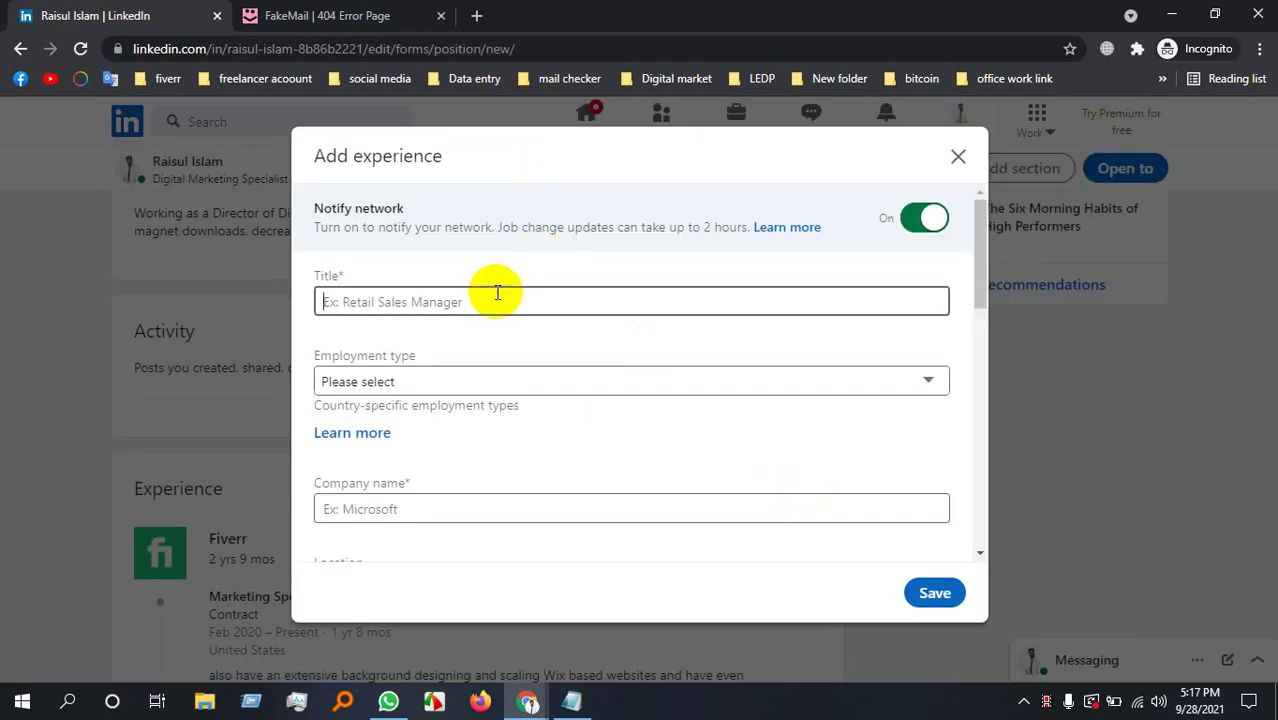
text(ow)
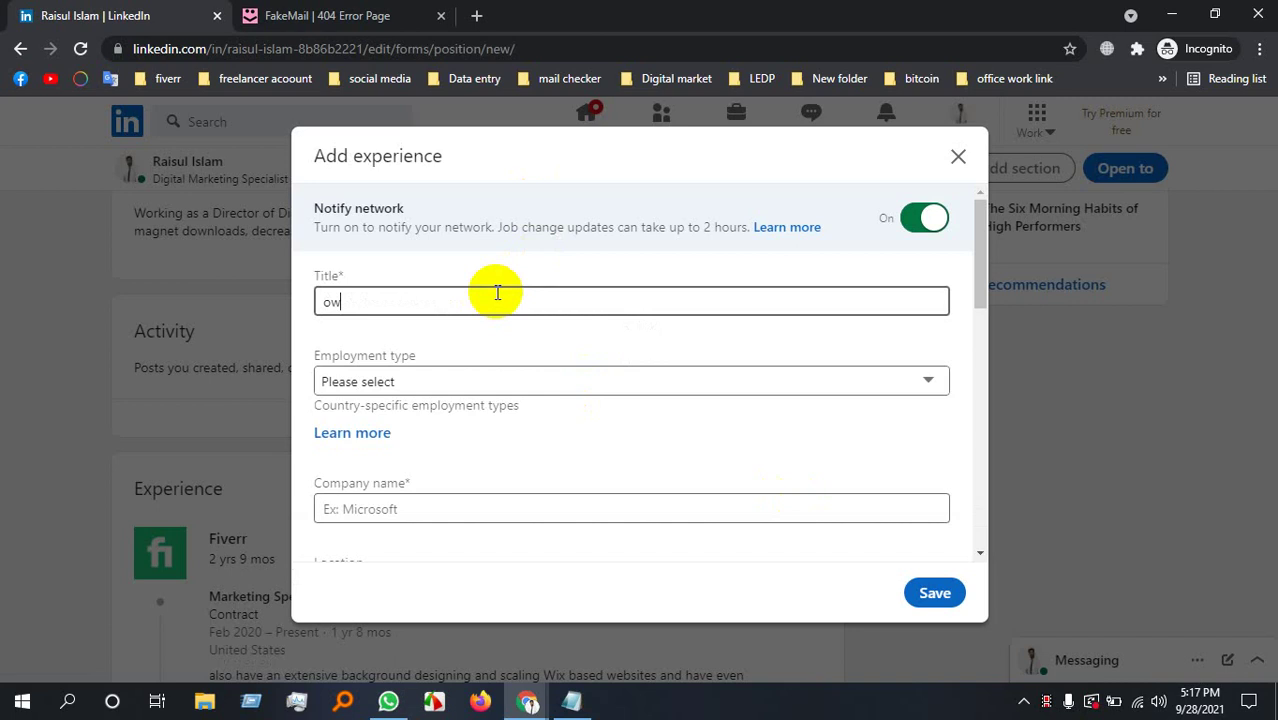
text(ner)
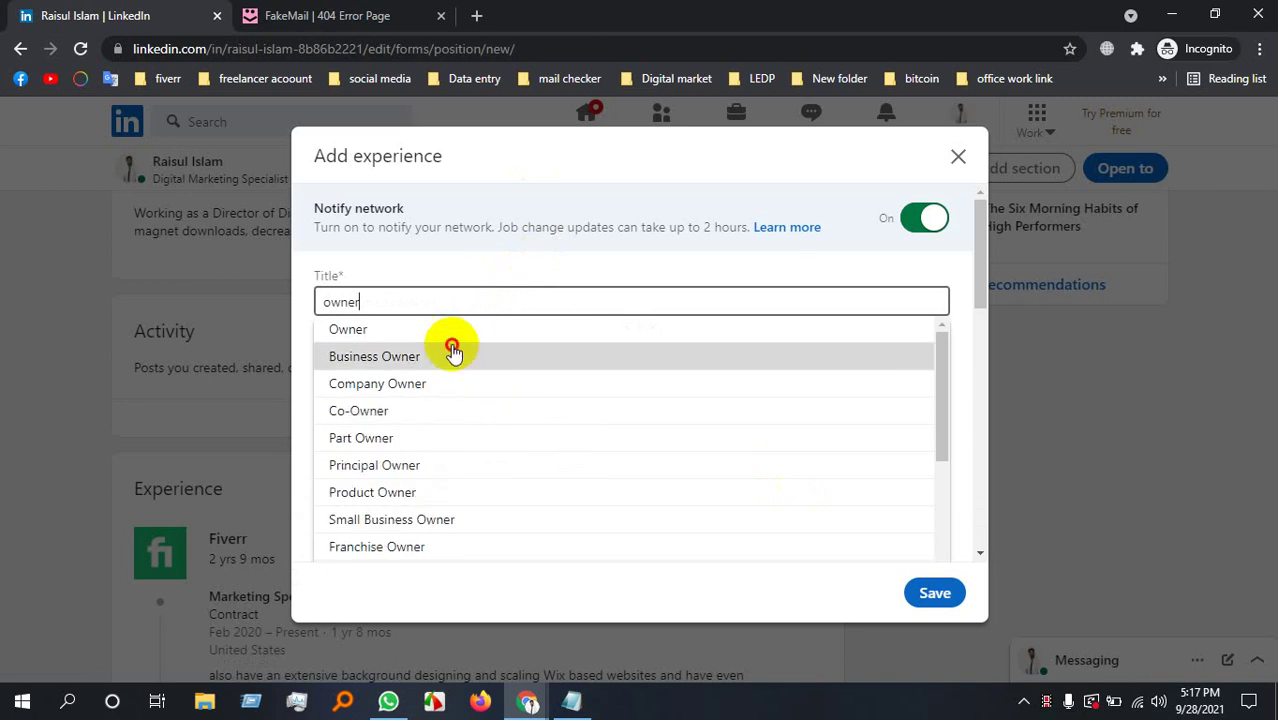
click(451, 354)
click(372, 384)
click(365, 462)
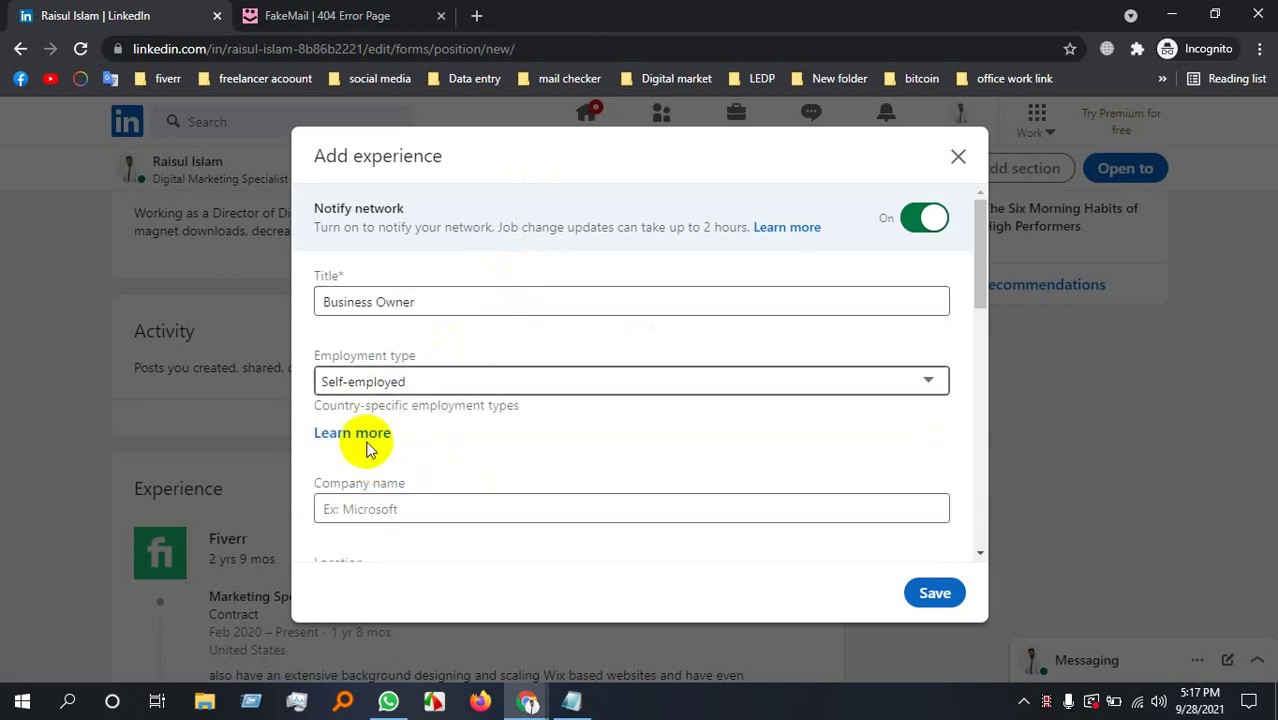
Enter RB.com as the company name, look through the suggested companies and close the suggestions without choosing one.
click(407, 508)
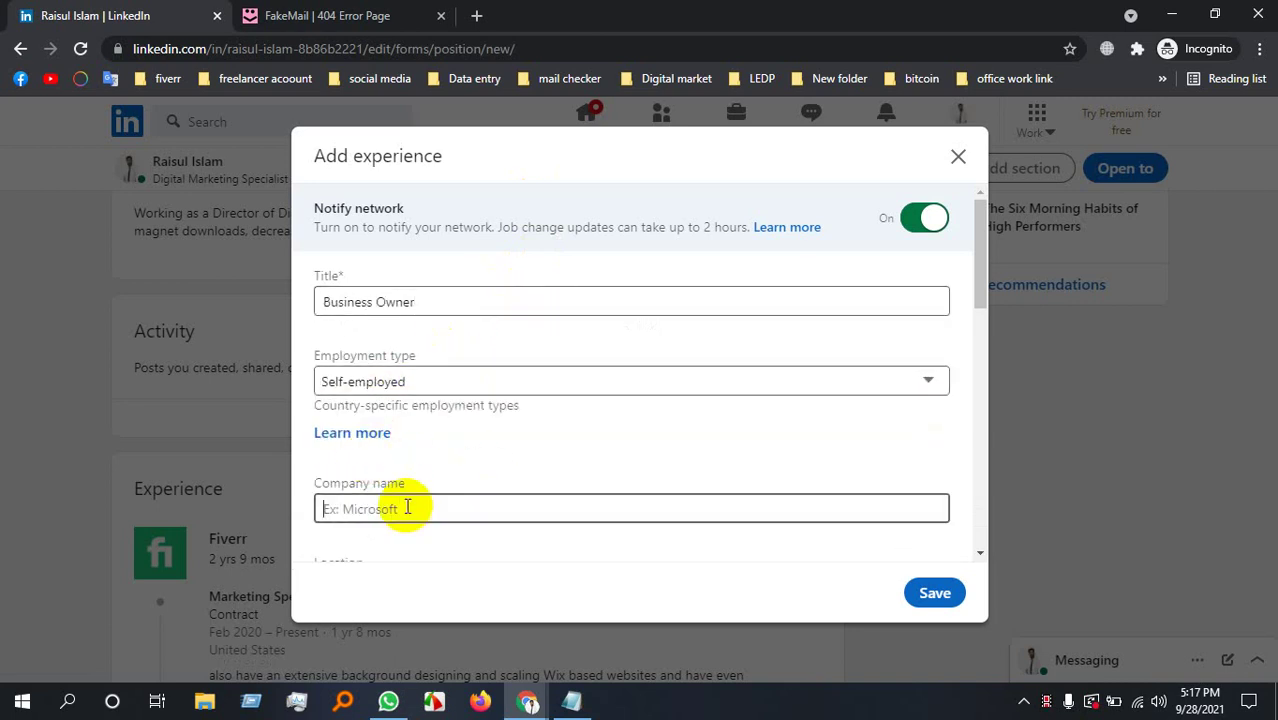
text(RB.com)
scroll(470, 430, down, 5)
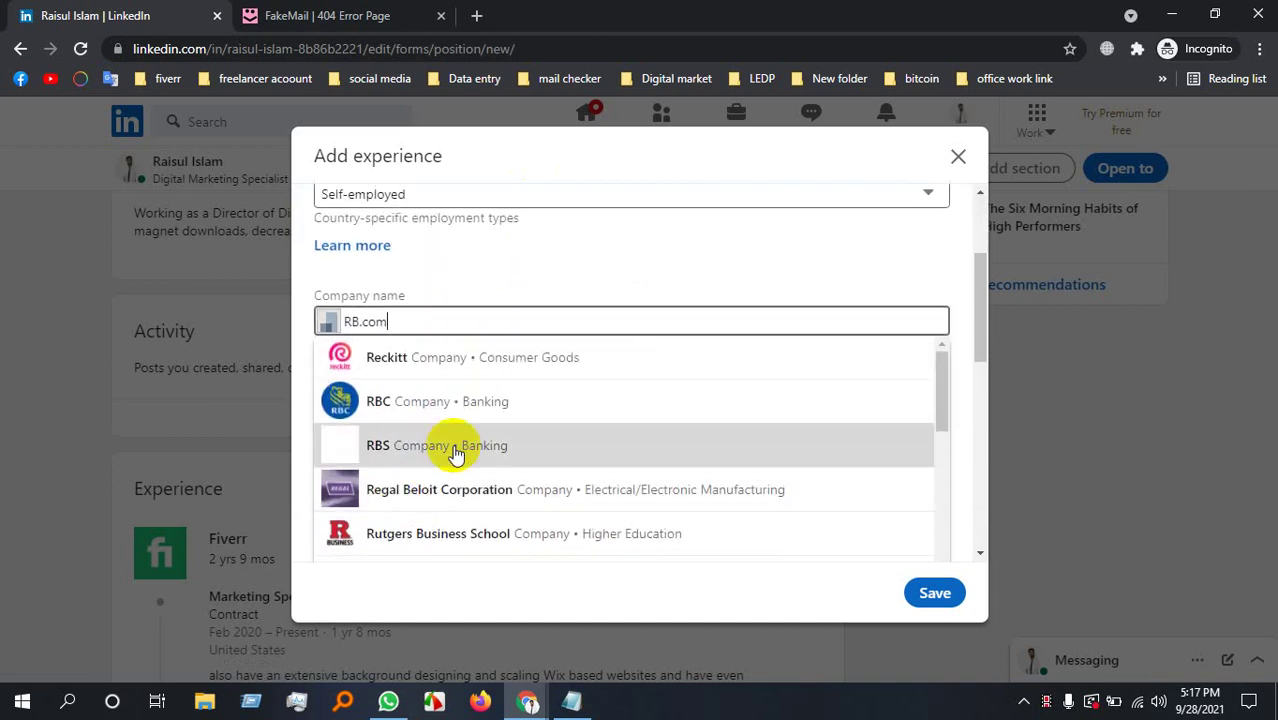
scroll(470, 430, down, 4)
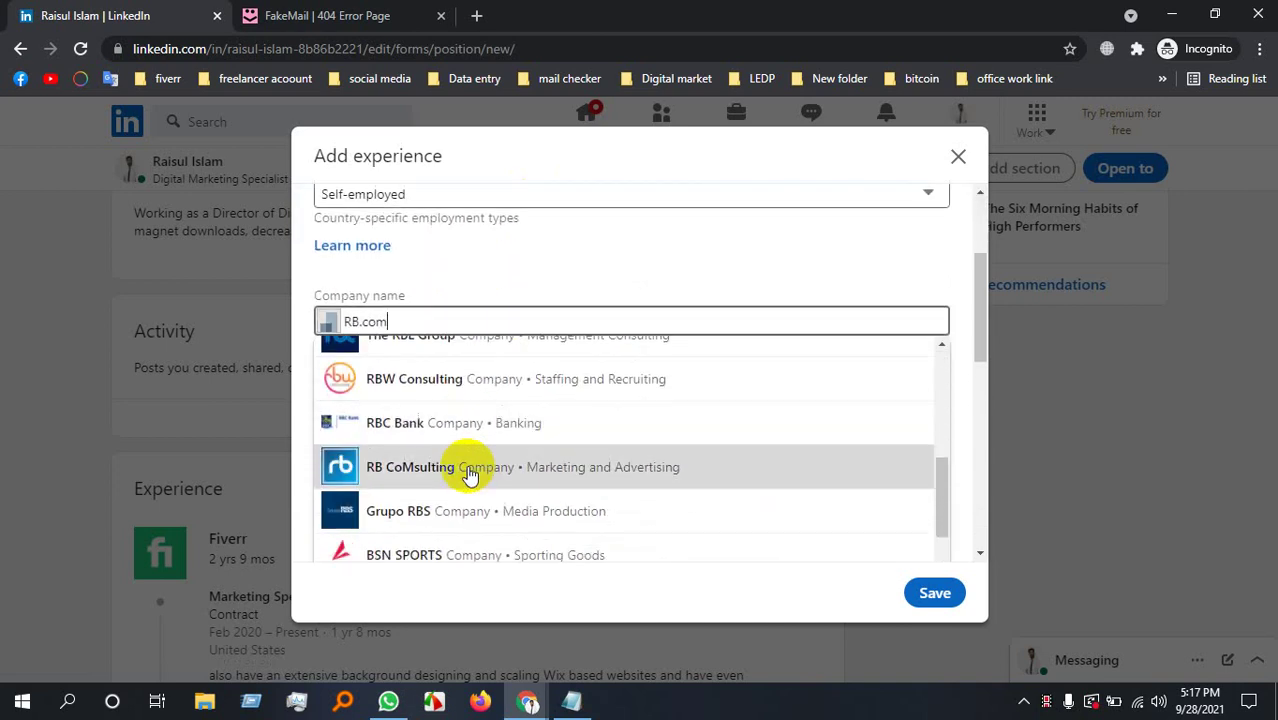
scroll(472, 482, up, 6)
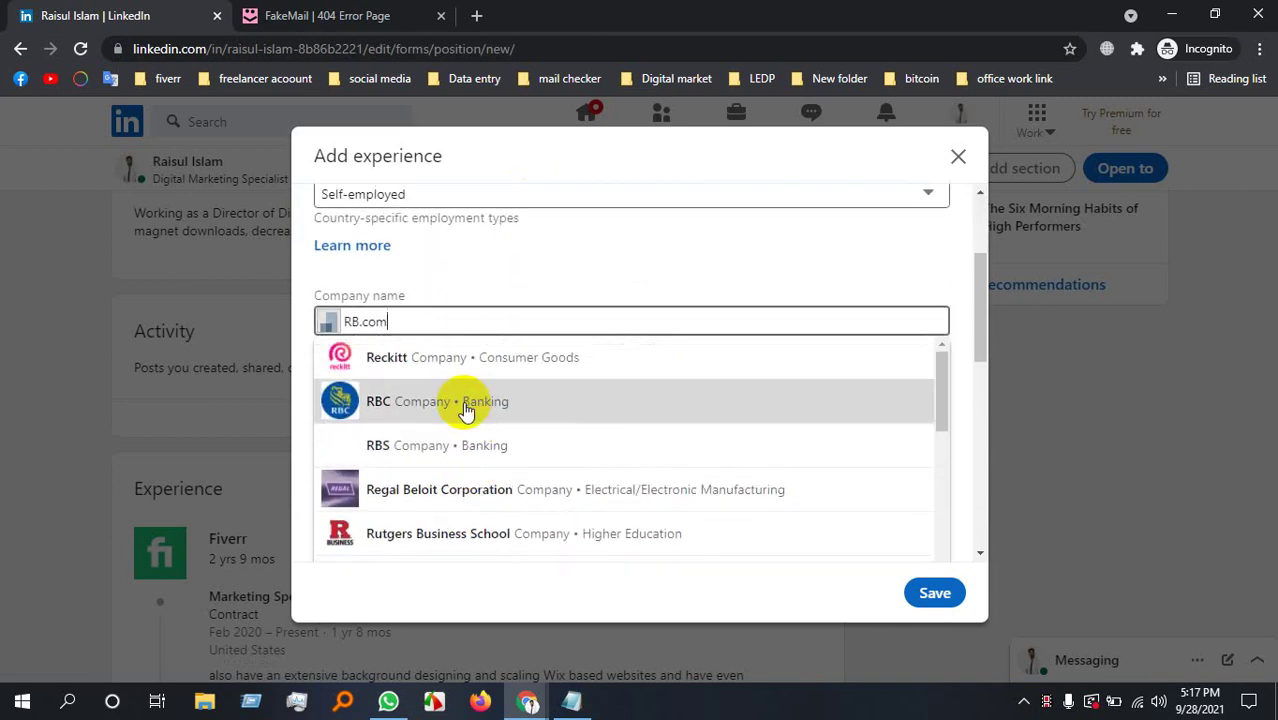
scroll(648, 439, down, 2)
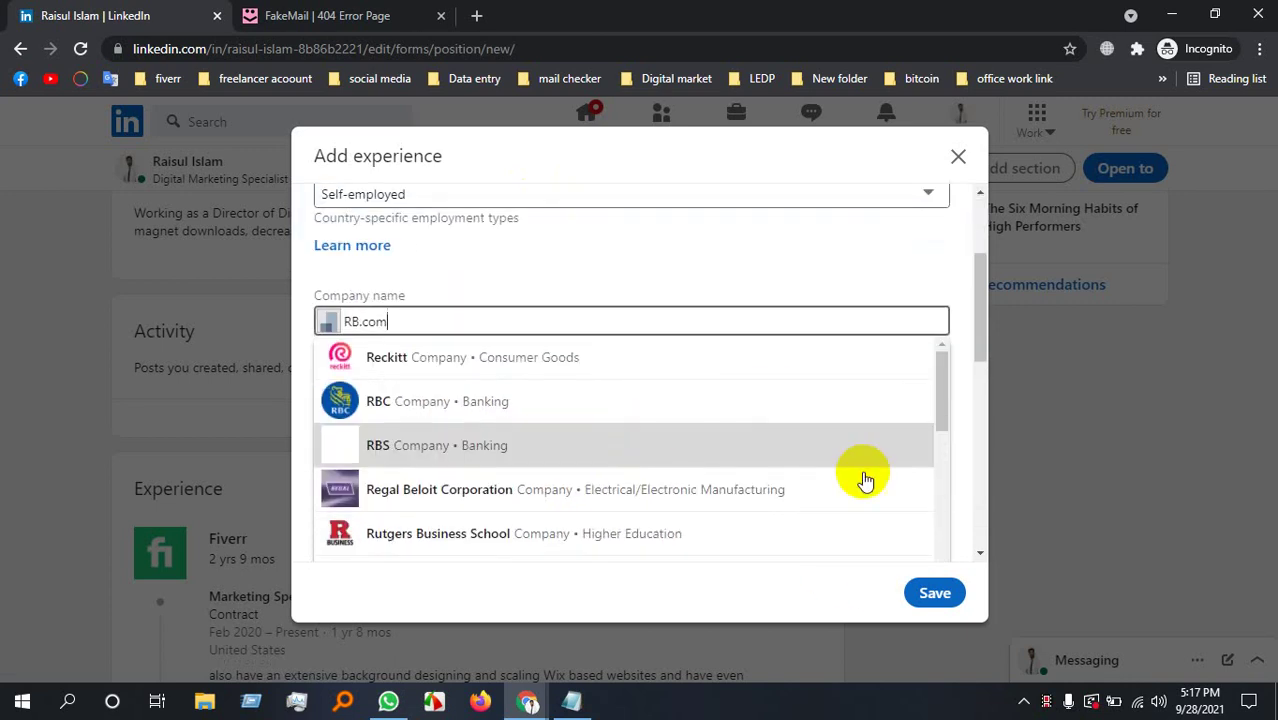
click(968, 400)
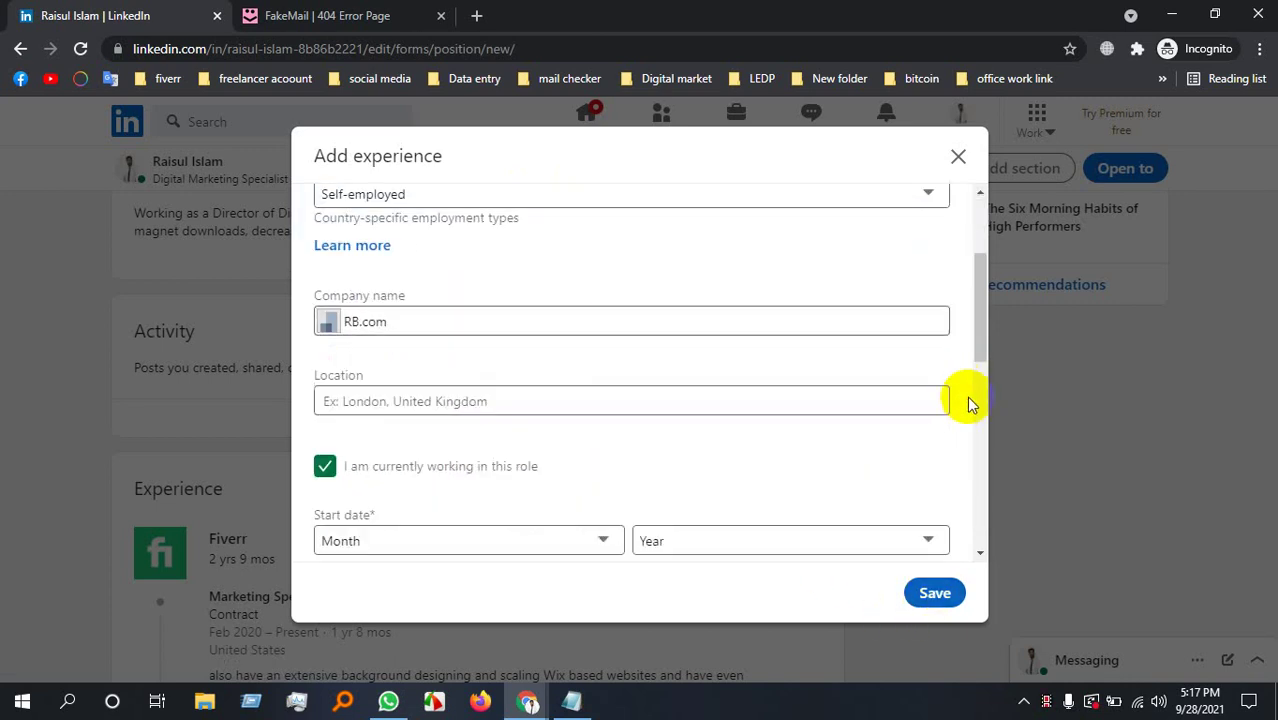
Set the location of the new experience to Bangladesh.
scroll(975, 365, down, 2)
click(512, 328)
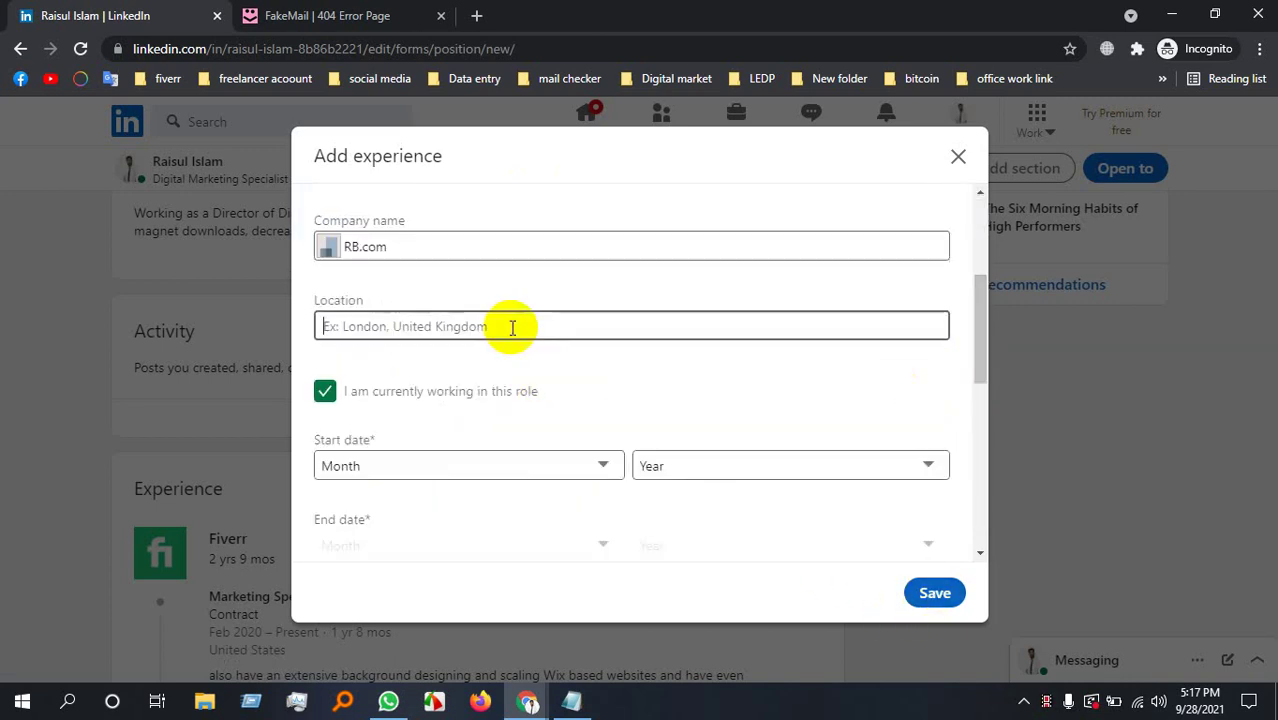
text(bangla)
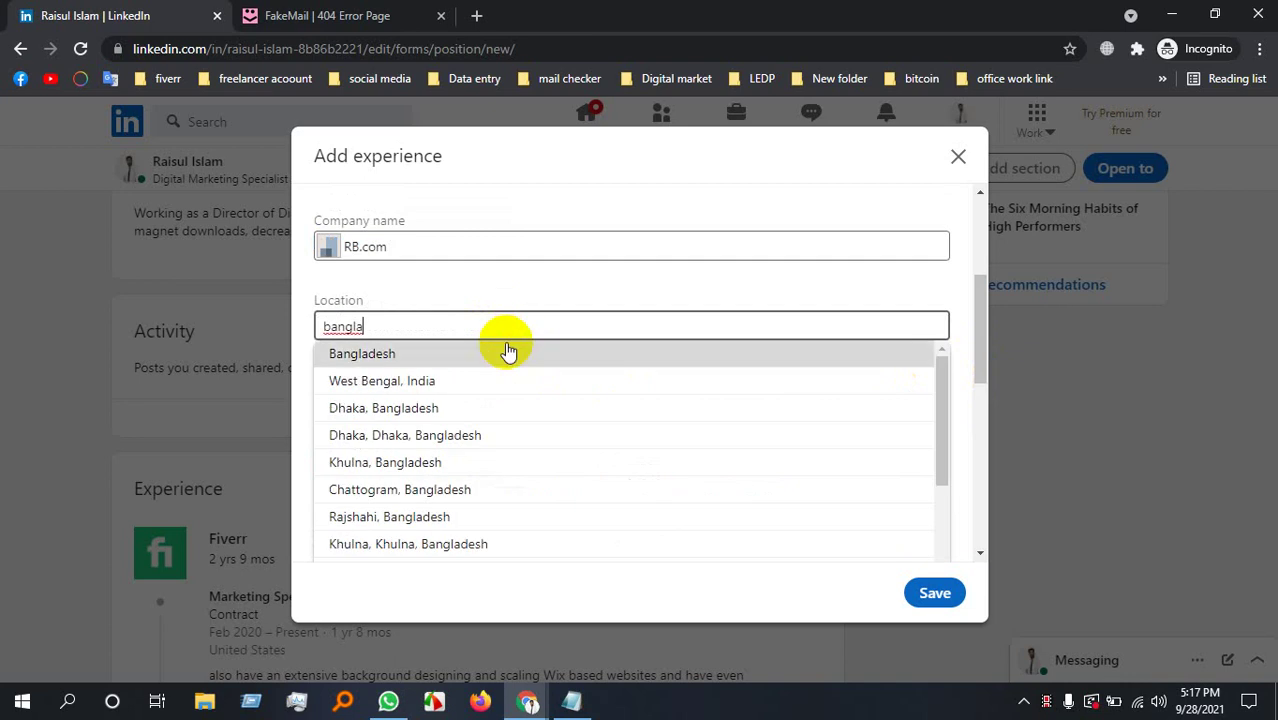
click(508, 350)
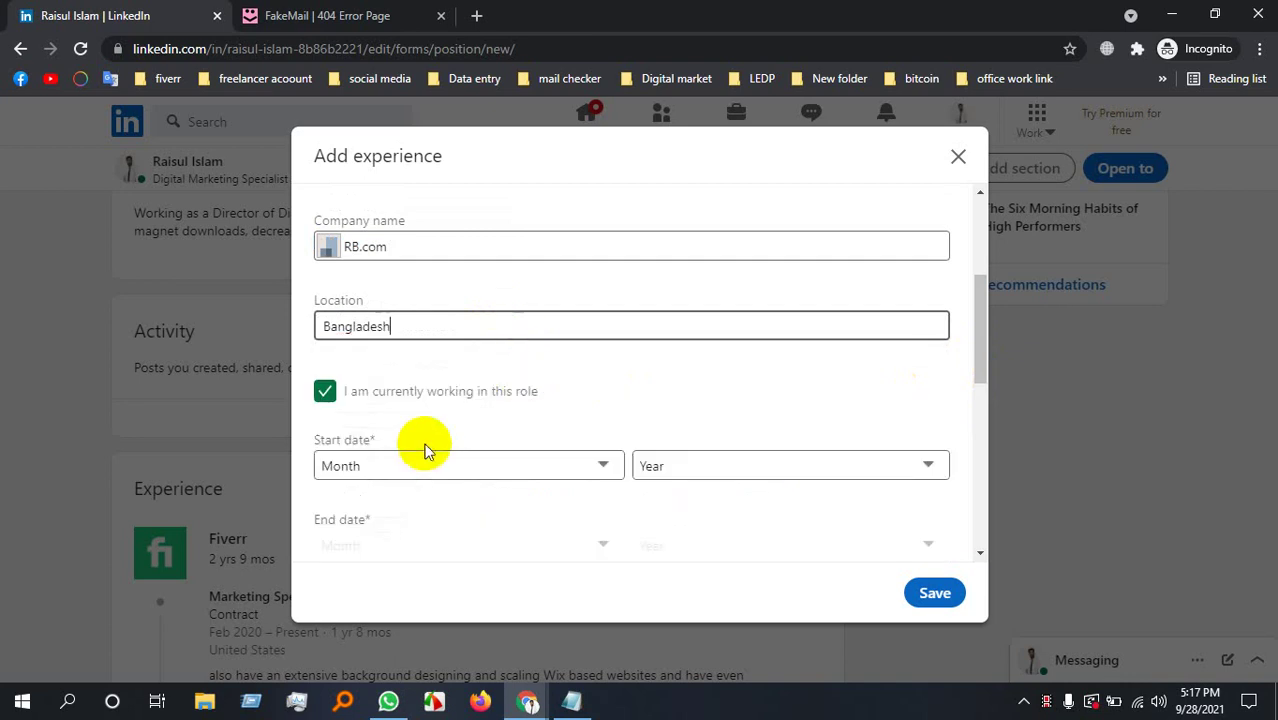
Set the start date of the new experience to January 2015.
click(403, 466)
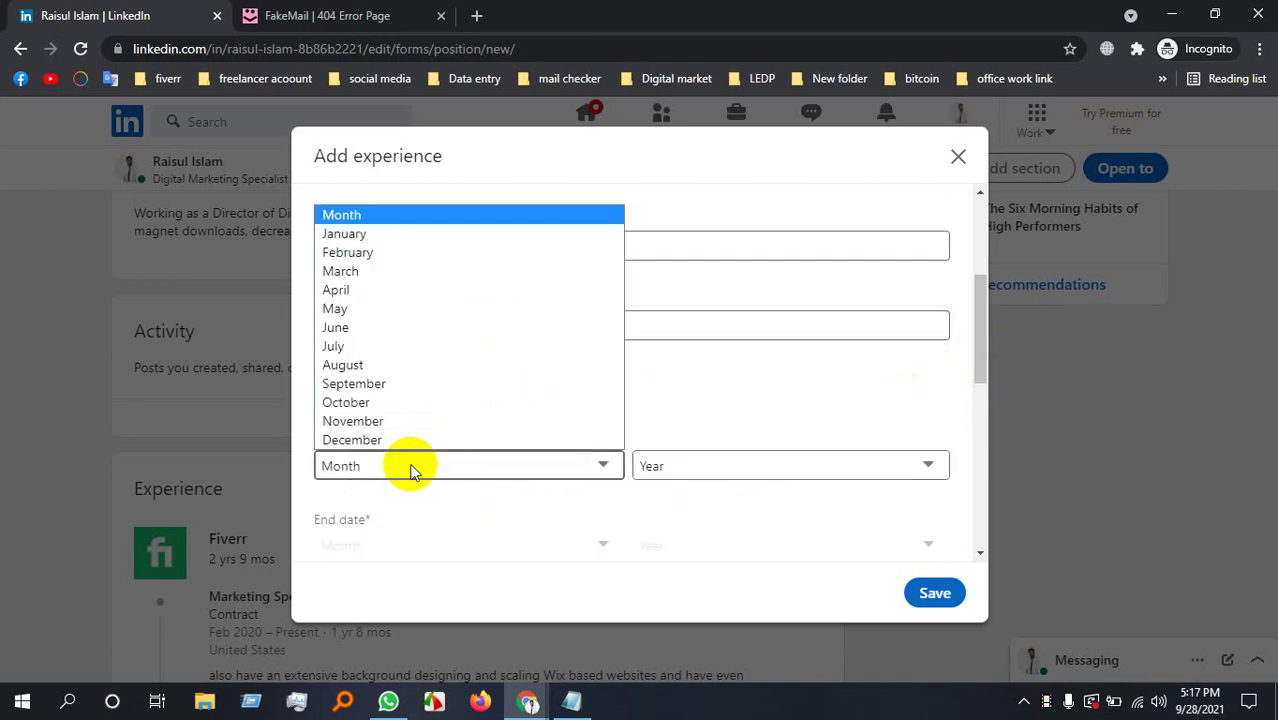
click(391, 234)
click(722, 470)
click(742, 232)
scroll(432, 466, down, 3)
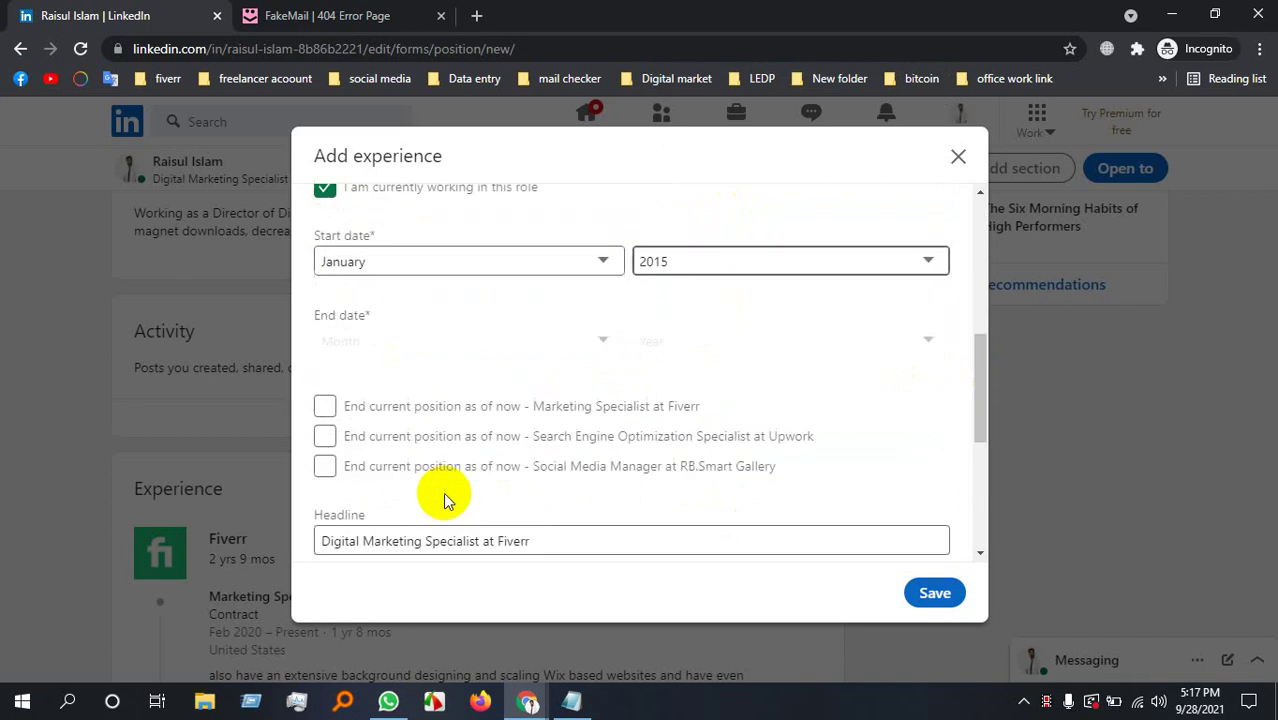
Set the industry of the new experience to Marketing and Advertising.
scroll(445, 430, down, 2)
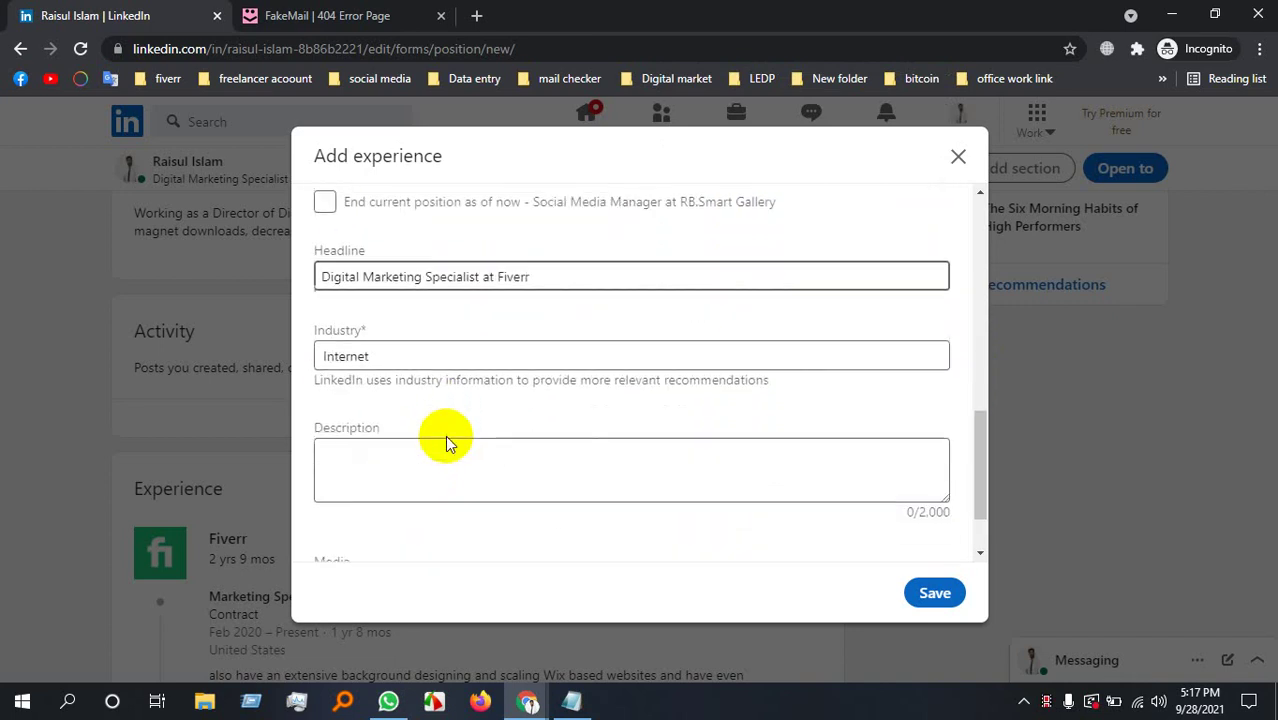
drag(550, 271, 200, 288)
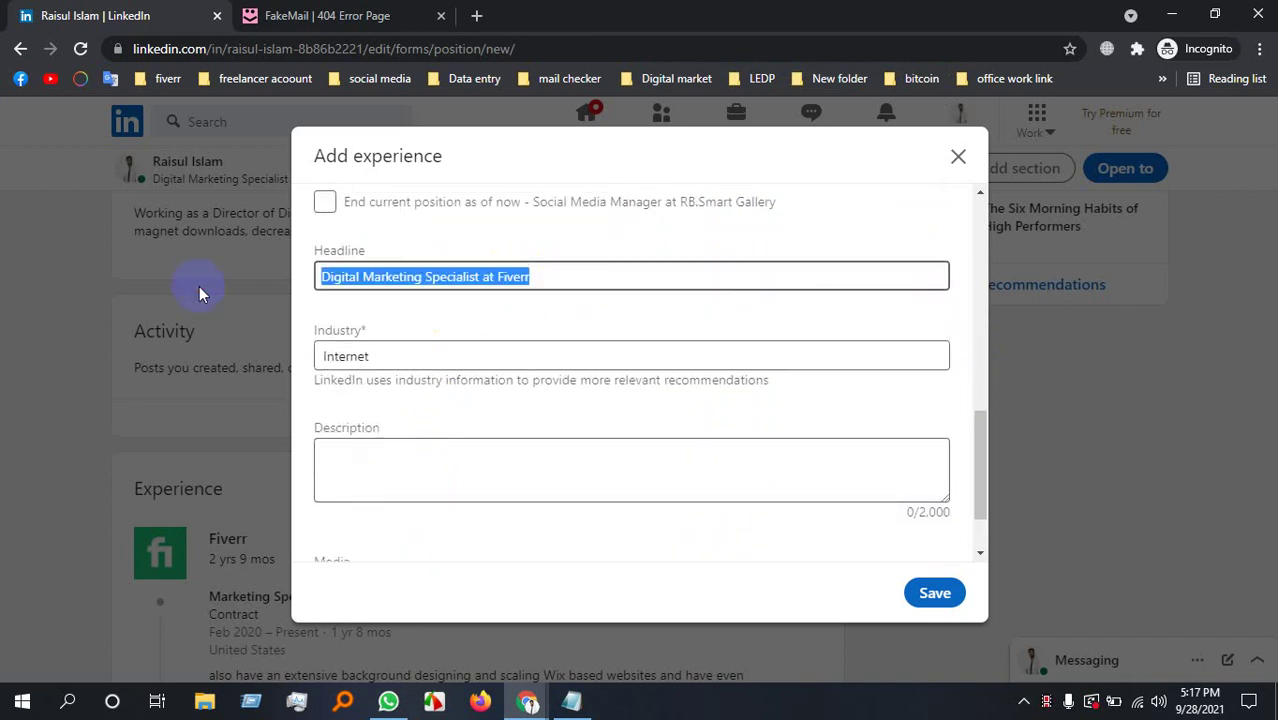
scroll(571, 366, up, 6)
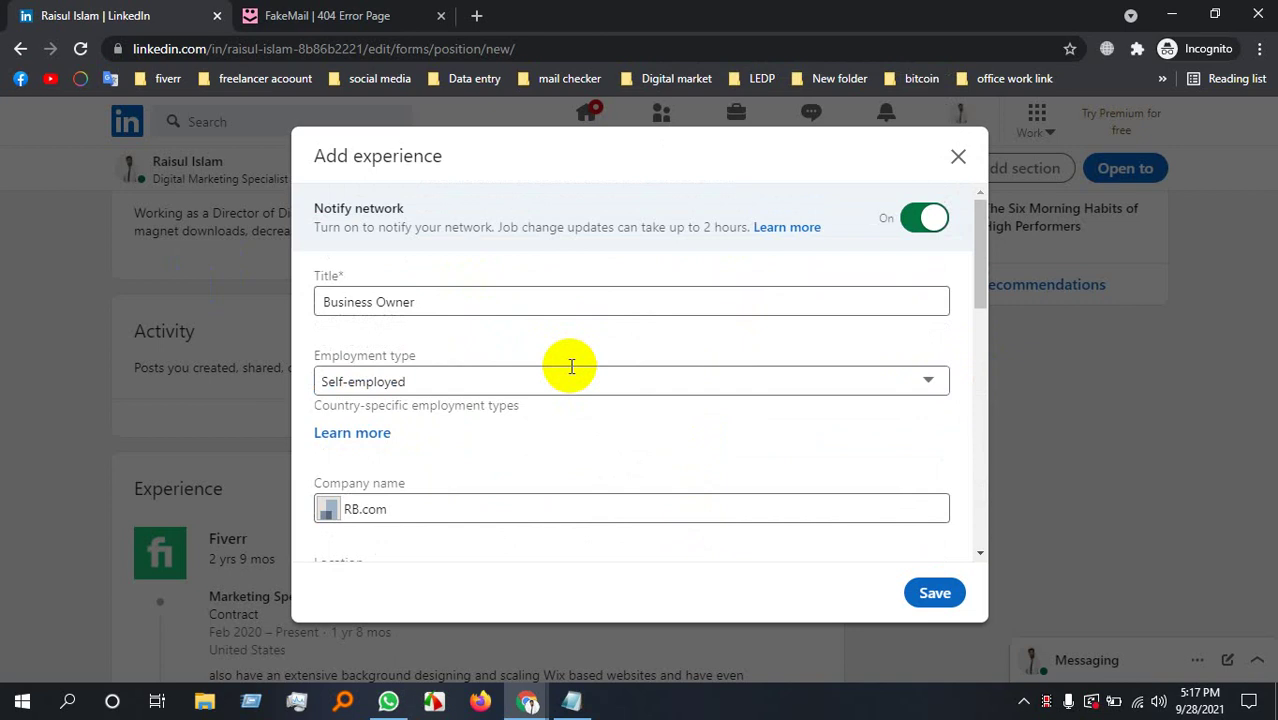
scroll(575, 368, down, 8)
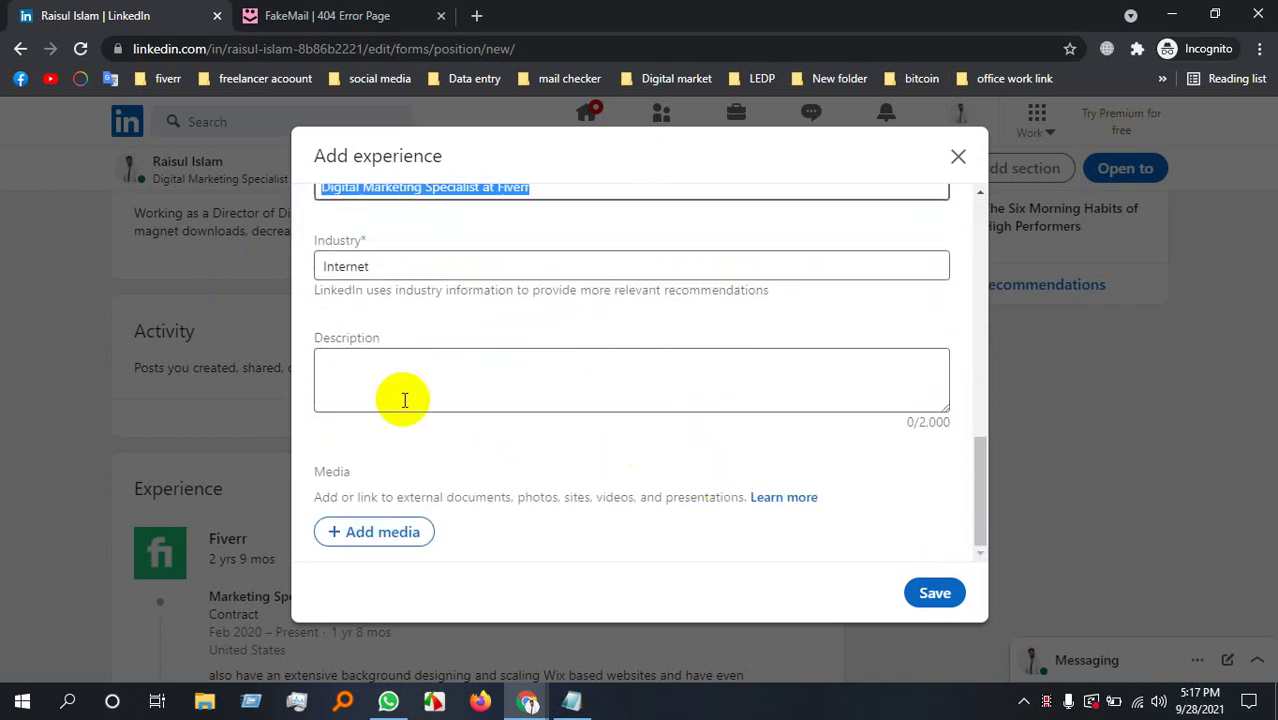
click(414, 372)
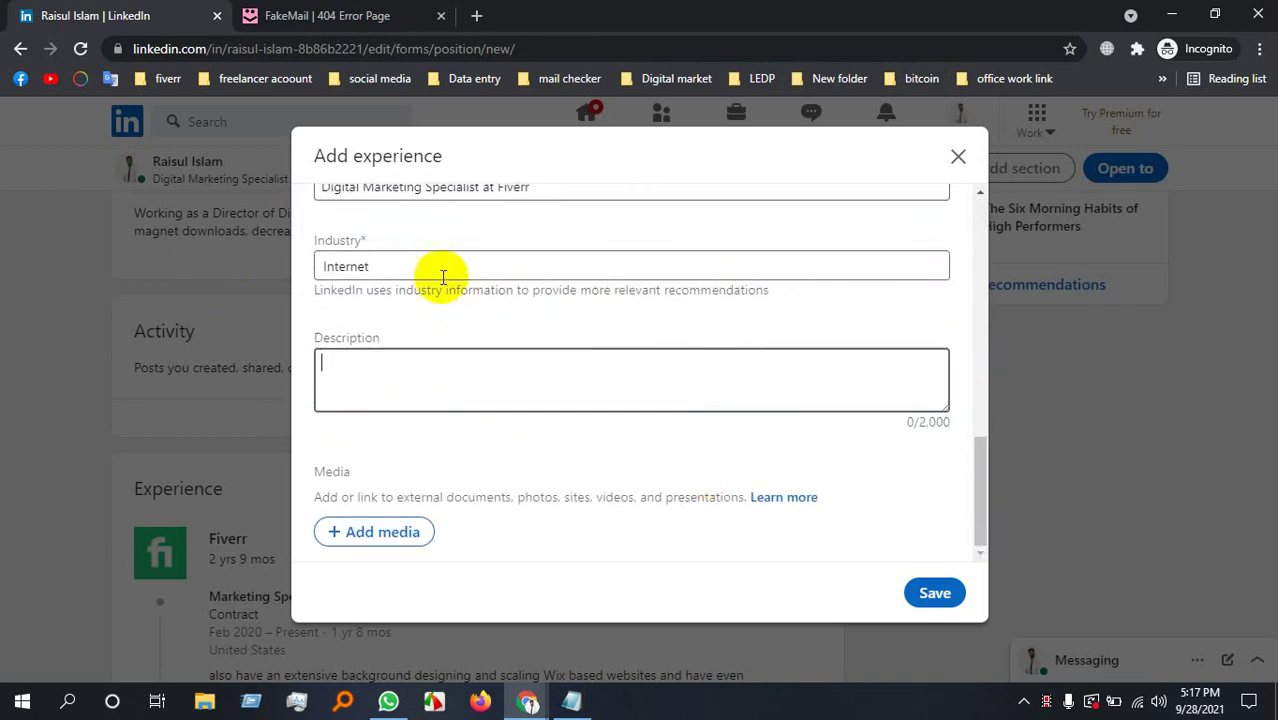
click(445, 257)
double_click(445, 263)
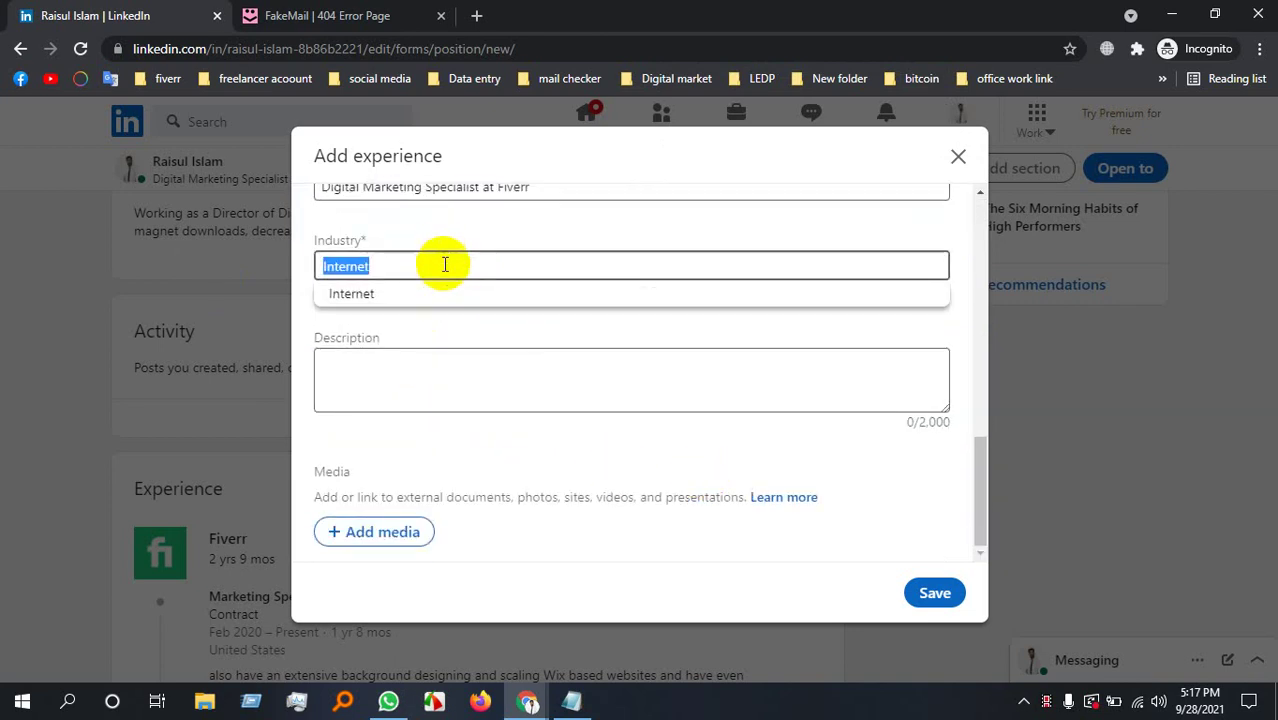
key(BackSpace)
text(av)
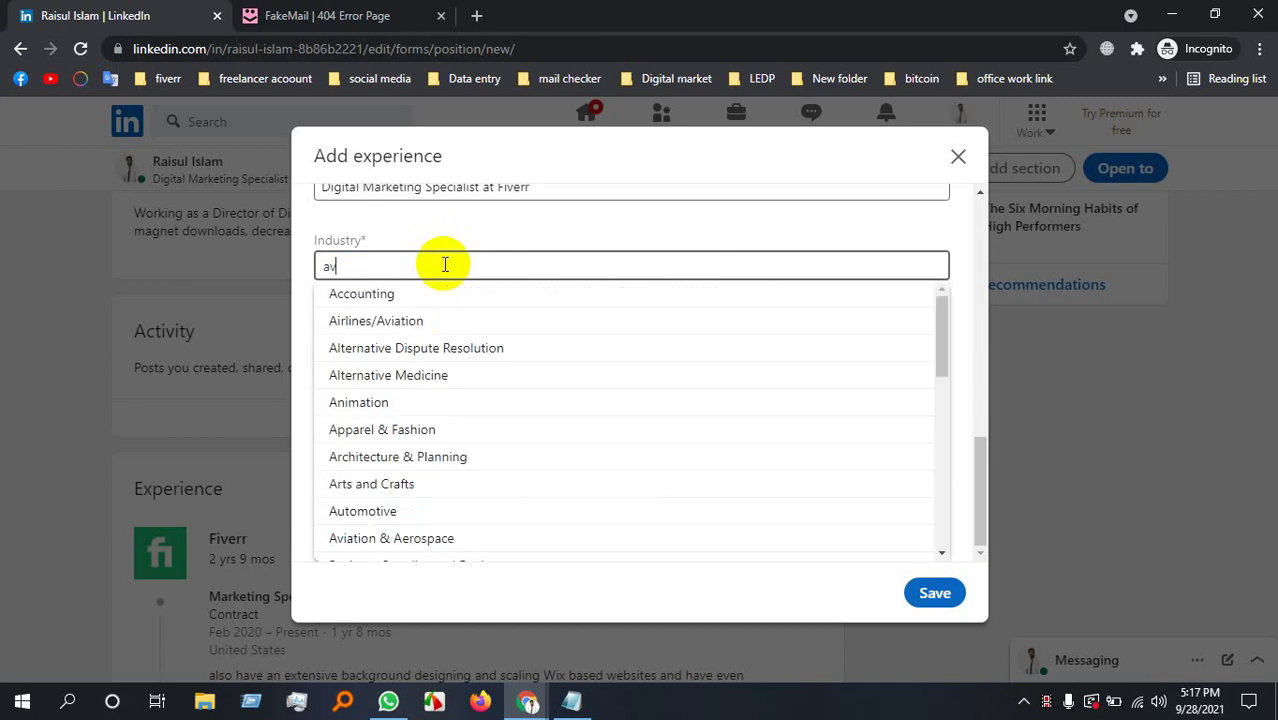
key(BackSpace)
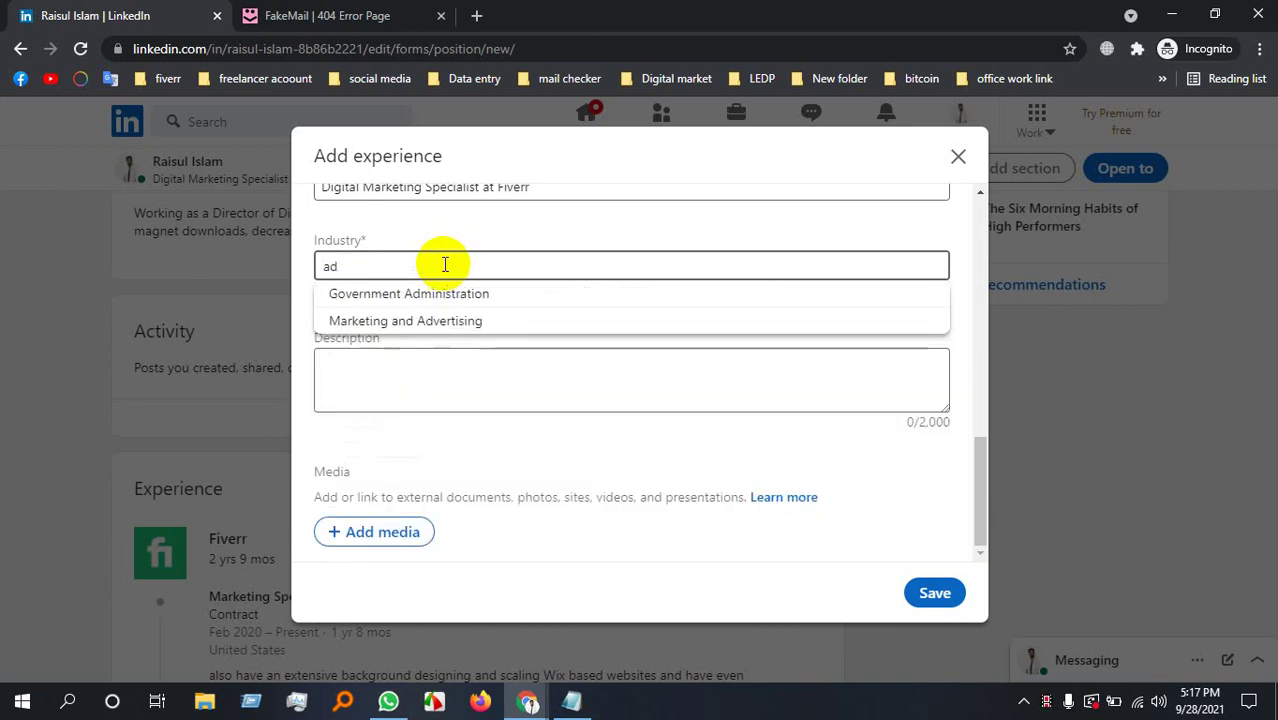
click(461, 323)
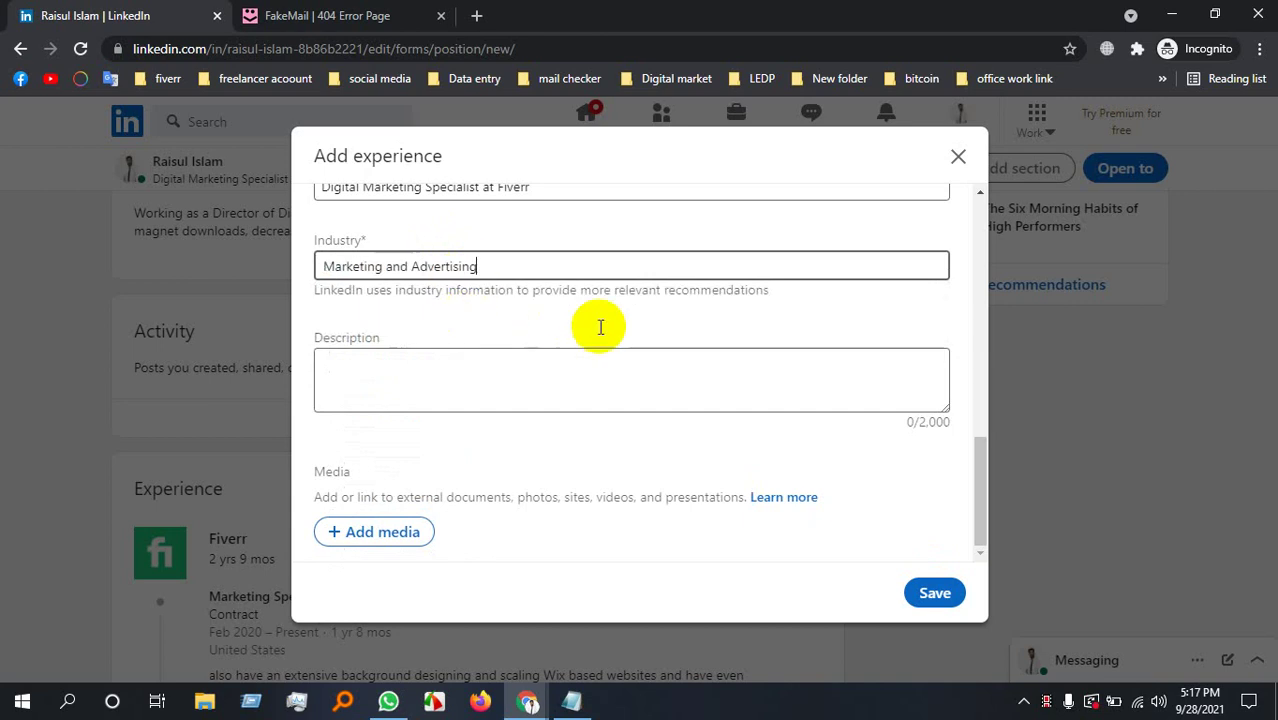
Save the new experience and check the Business Owner entry in the profile's Experience section.
click(932, 594)
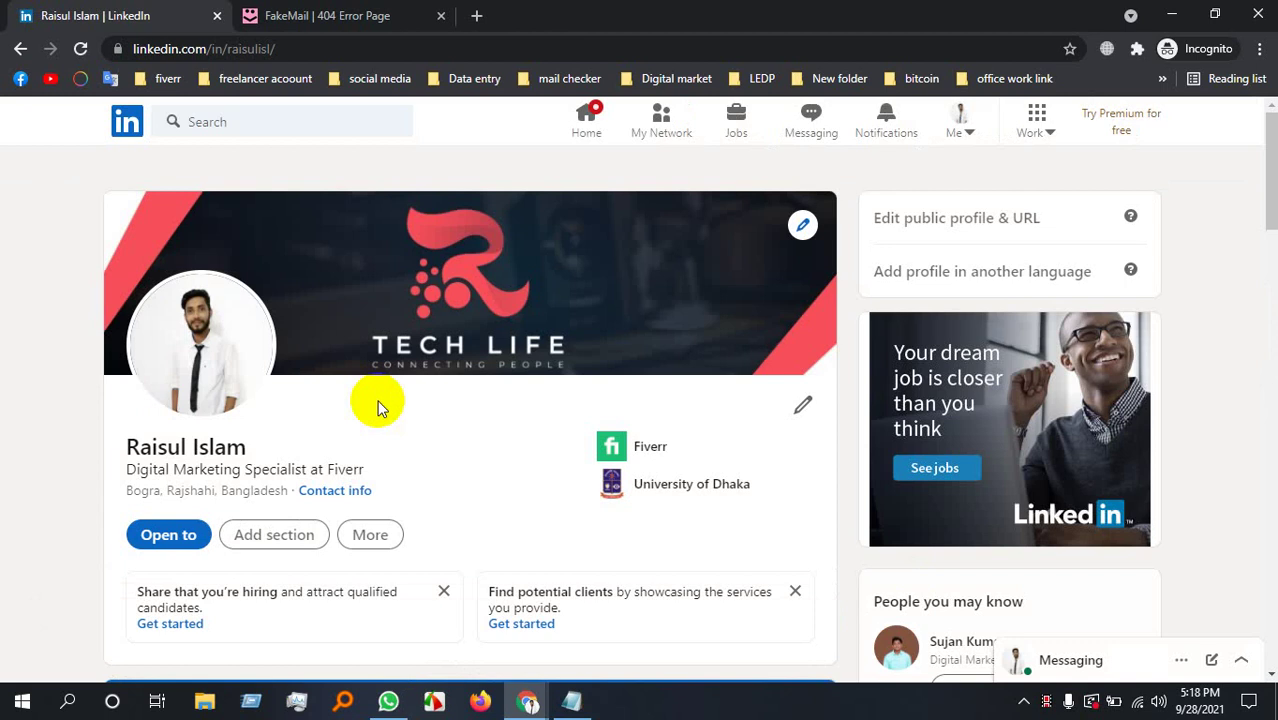
scroll(377, 408, down, 10)
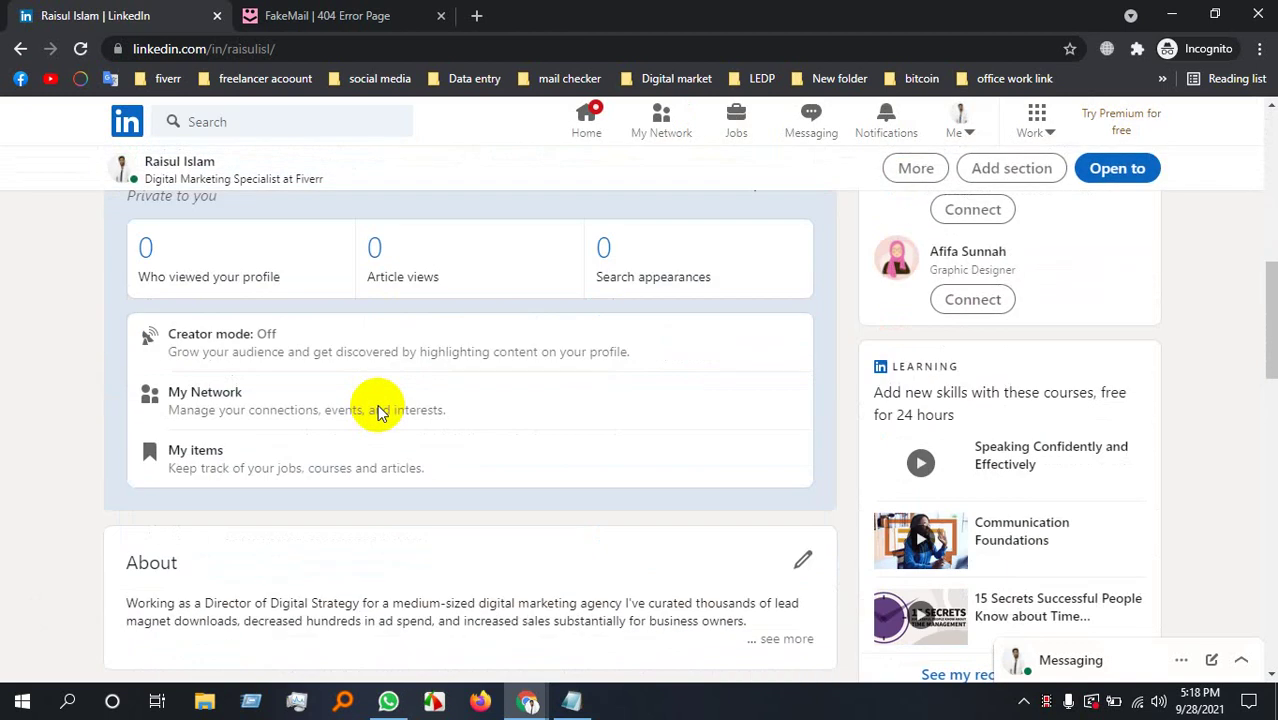
scroll(379, 416, down, 8)
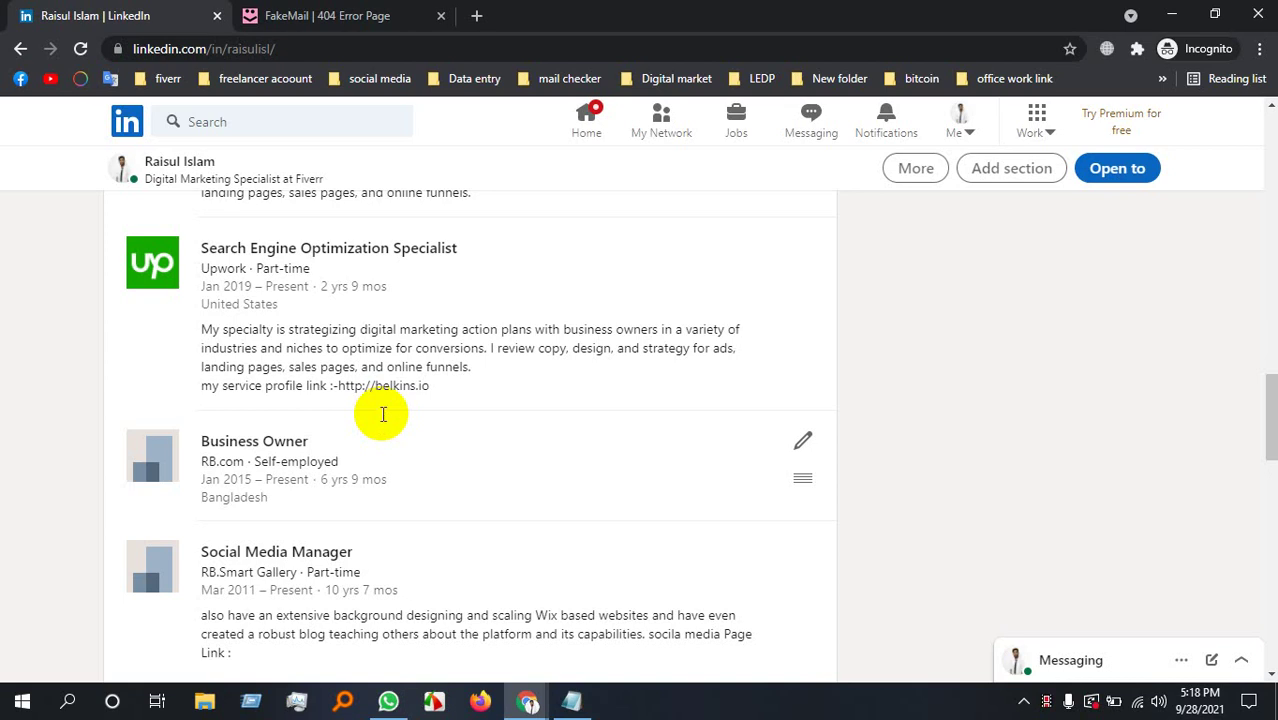
Search Google in a new browser tab for "digital marketing category", using the corrected spelling.
click(476, 15)
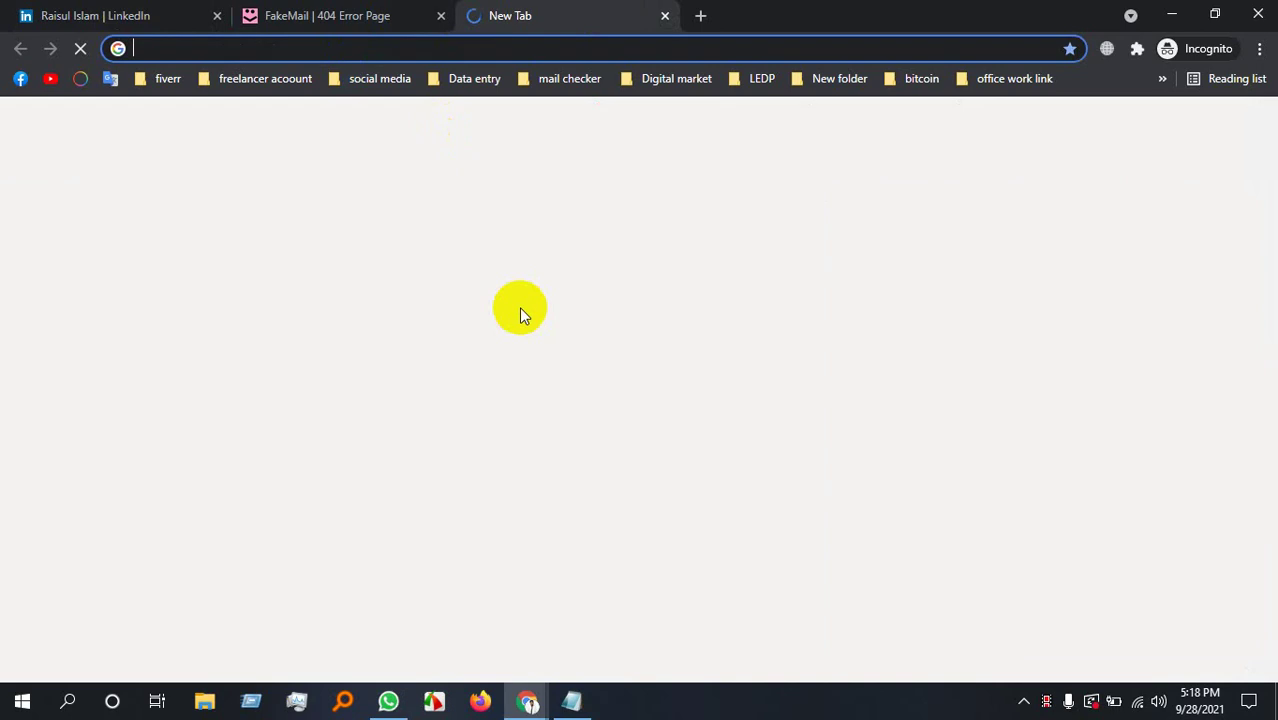
text(di)
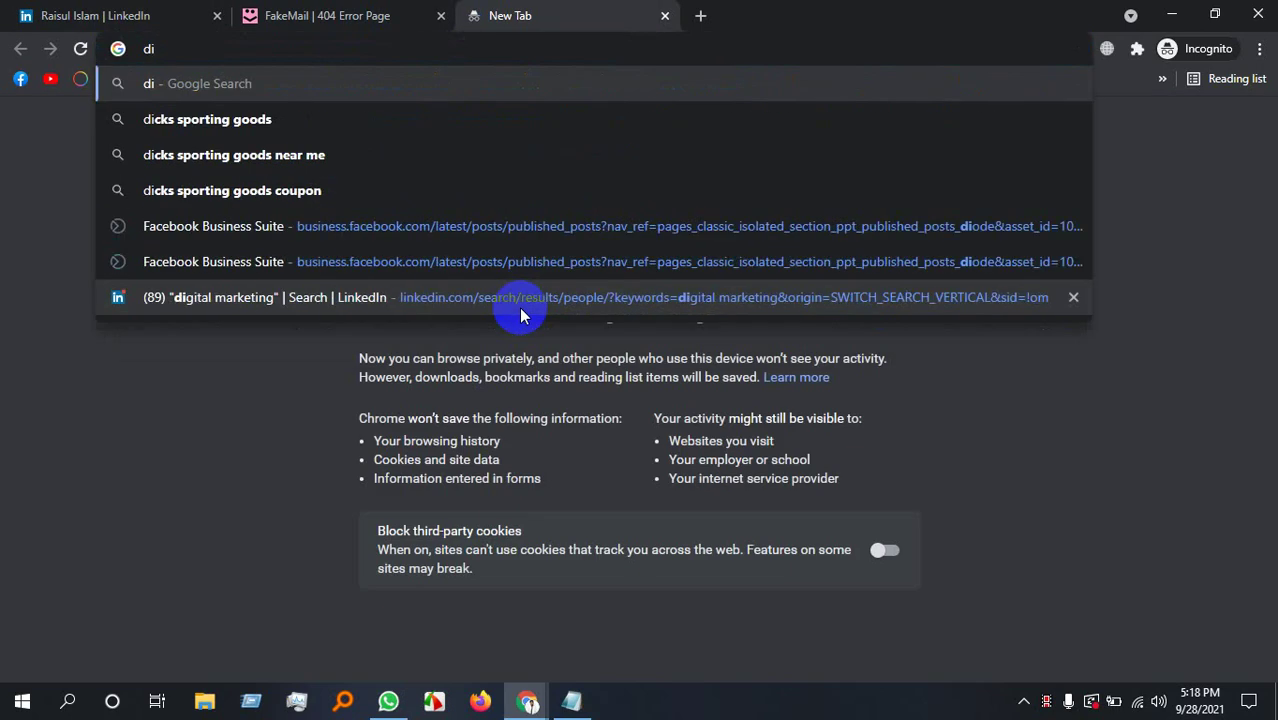
text(gi)
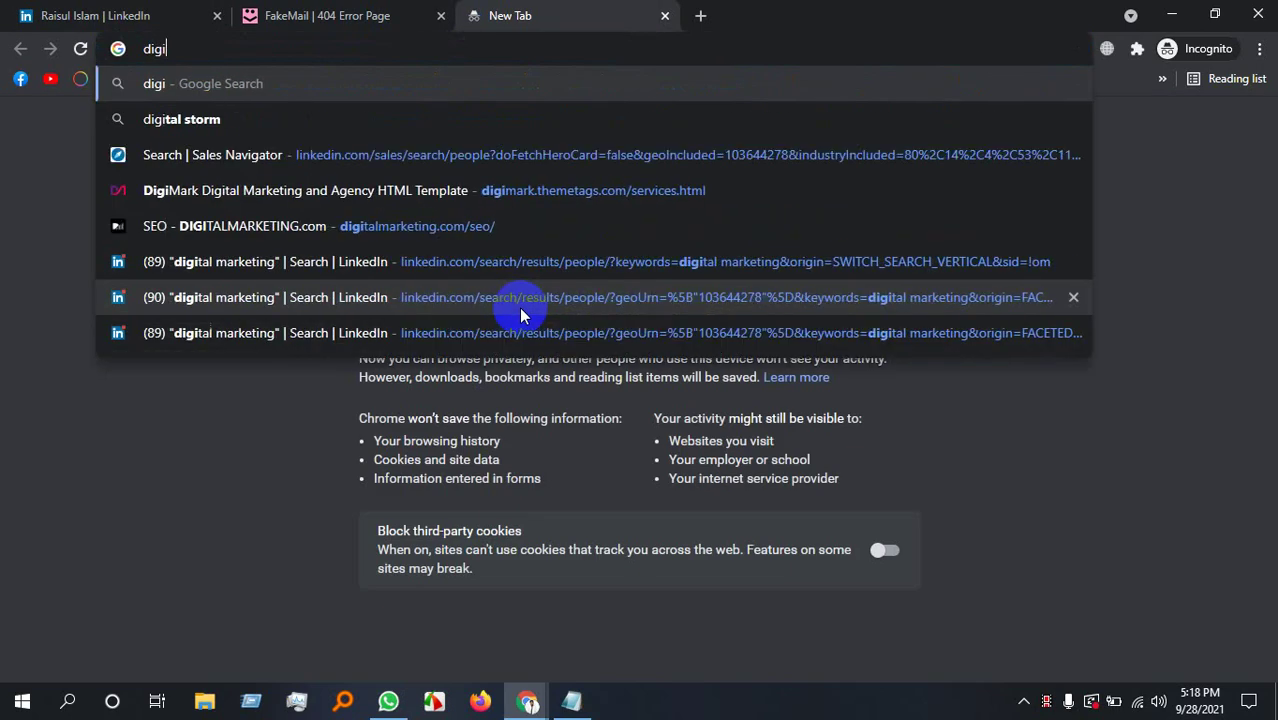
text(tal ma)
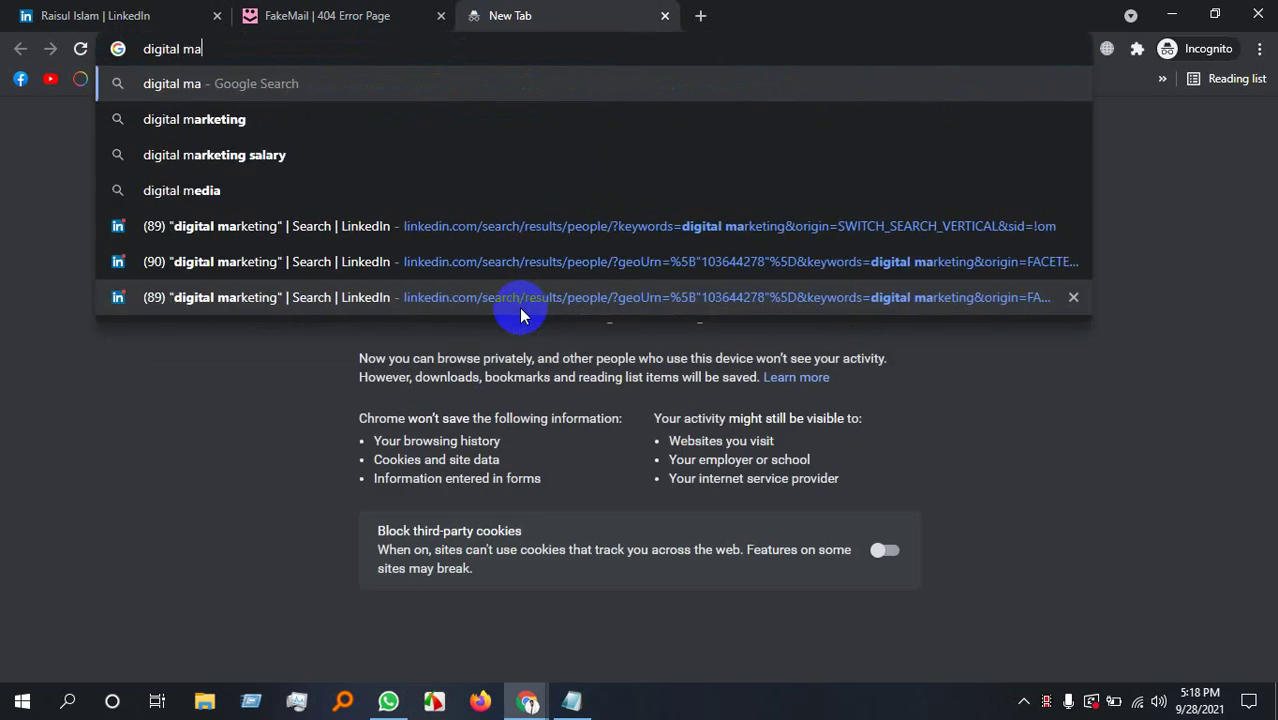
text(rketin)
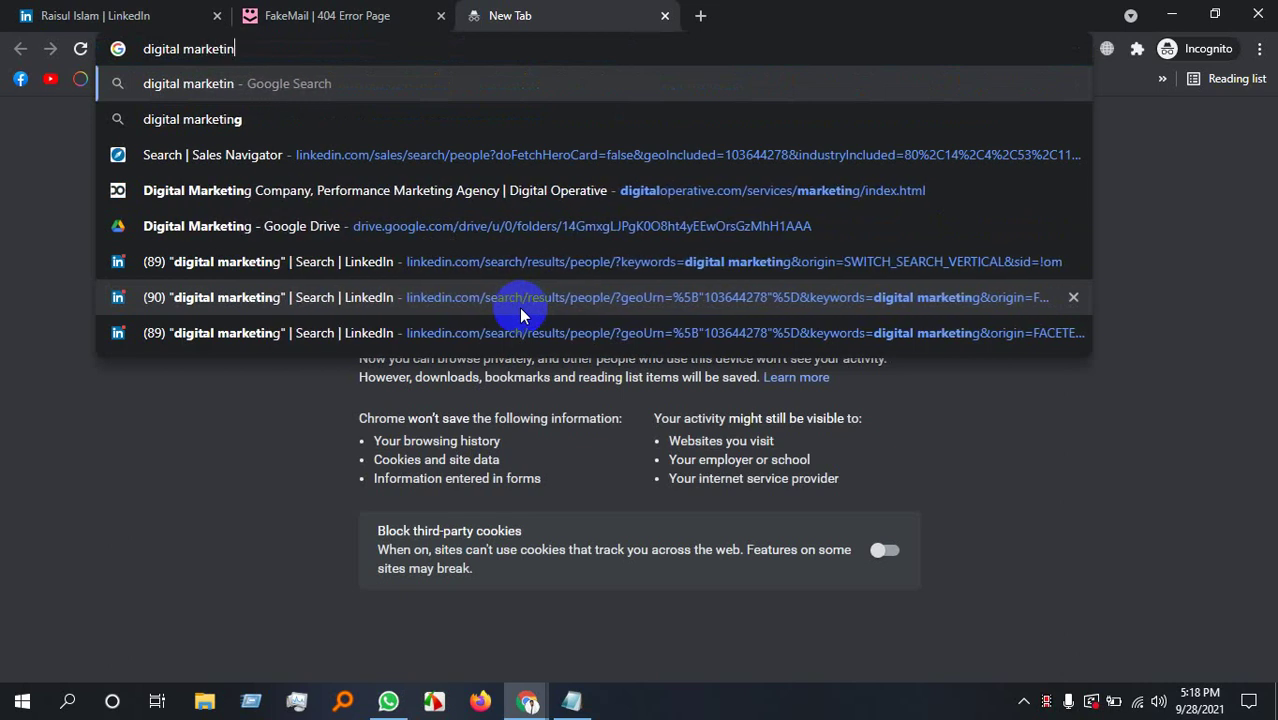
text(g cat)
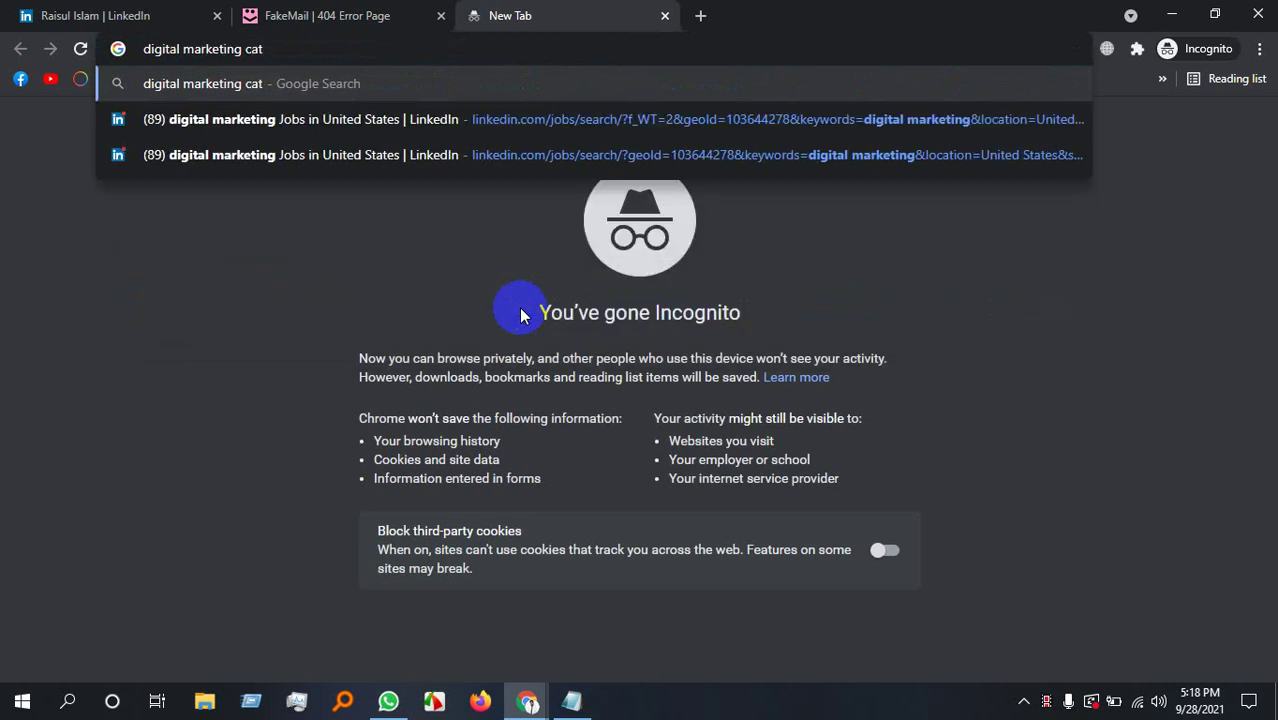
text(gory)
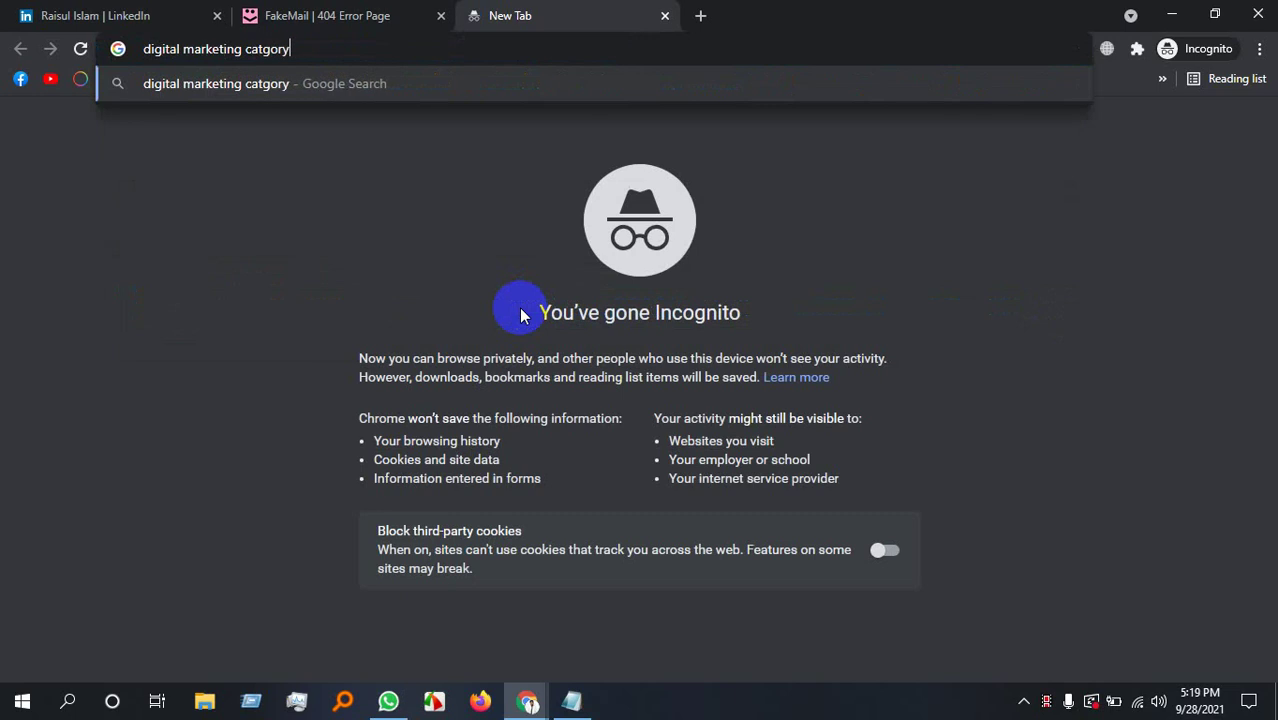
key(Return)
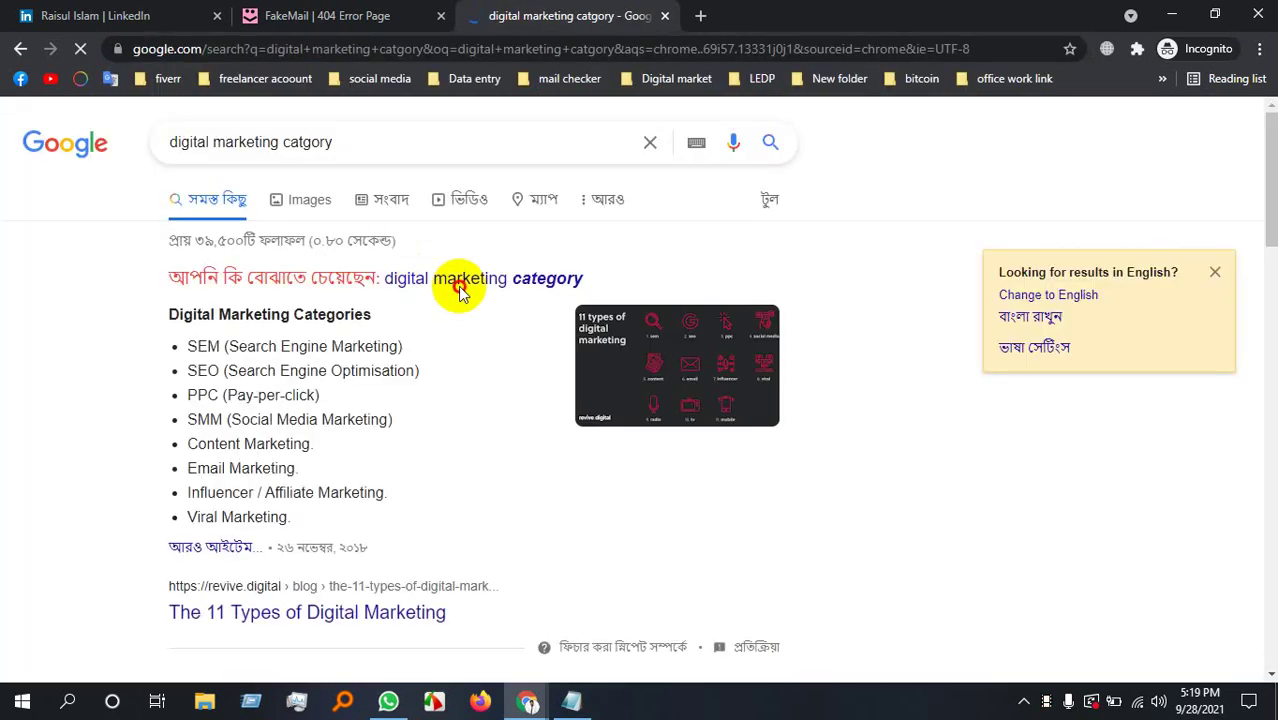
click(459, 287)
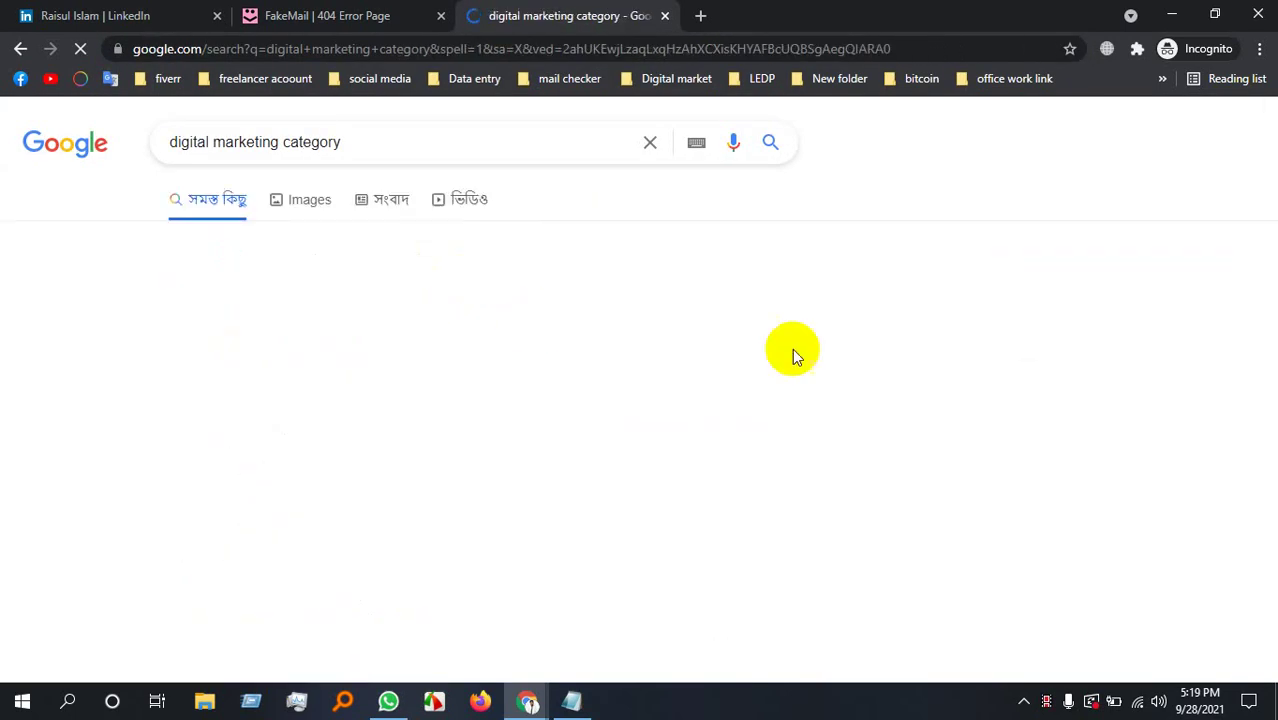
Look through the search results and open the Rock Content article "12 types of Digital Marketing and how to use them" in a separate tab.
scroll(407, 390, down, 3)
scroll(447, 396, down, 3)
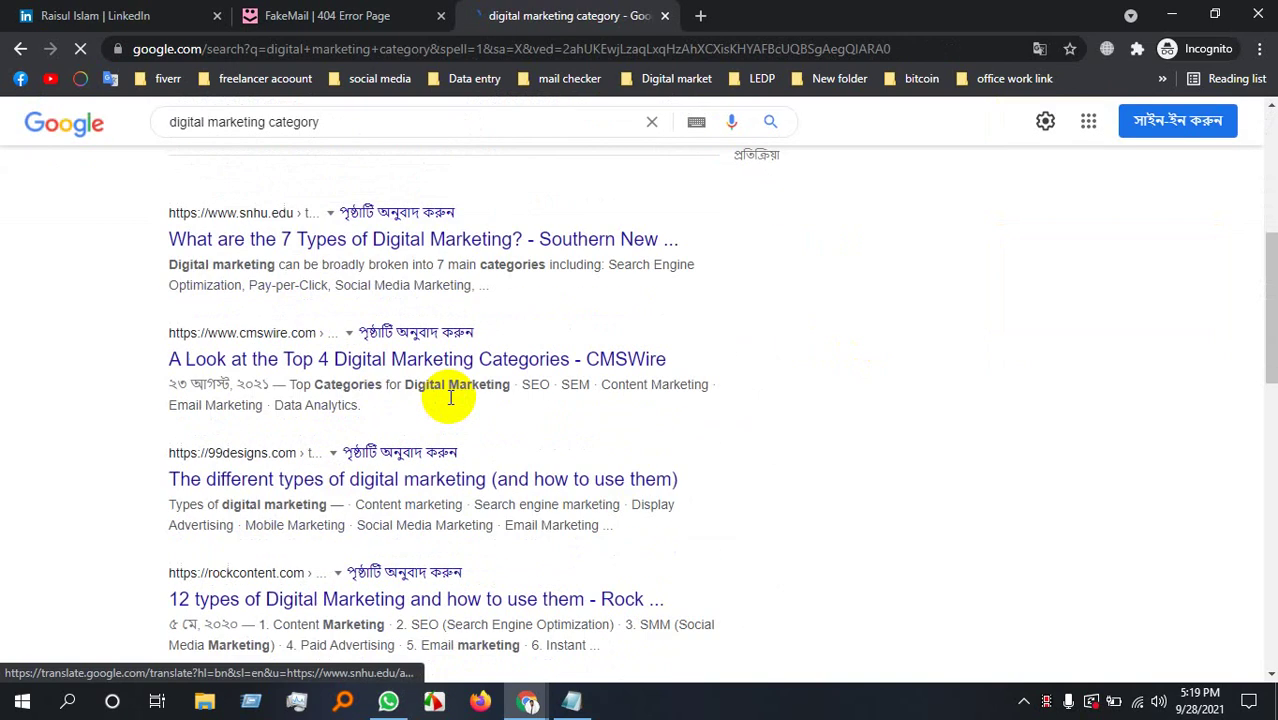
scroll(447, 399, up, 5)
click(416, 145)
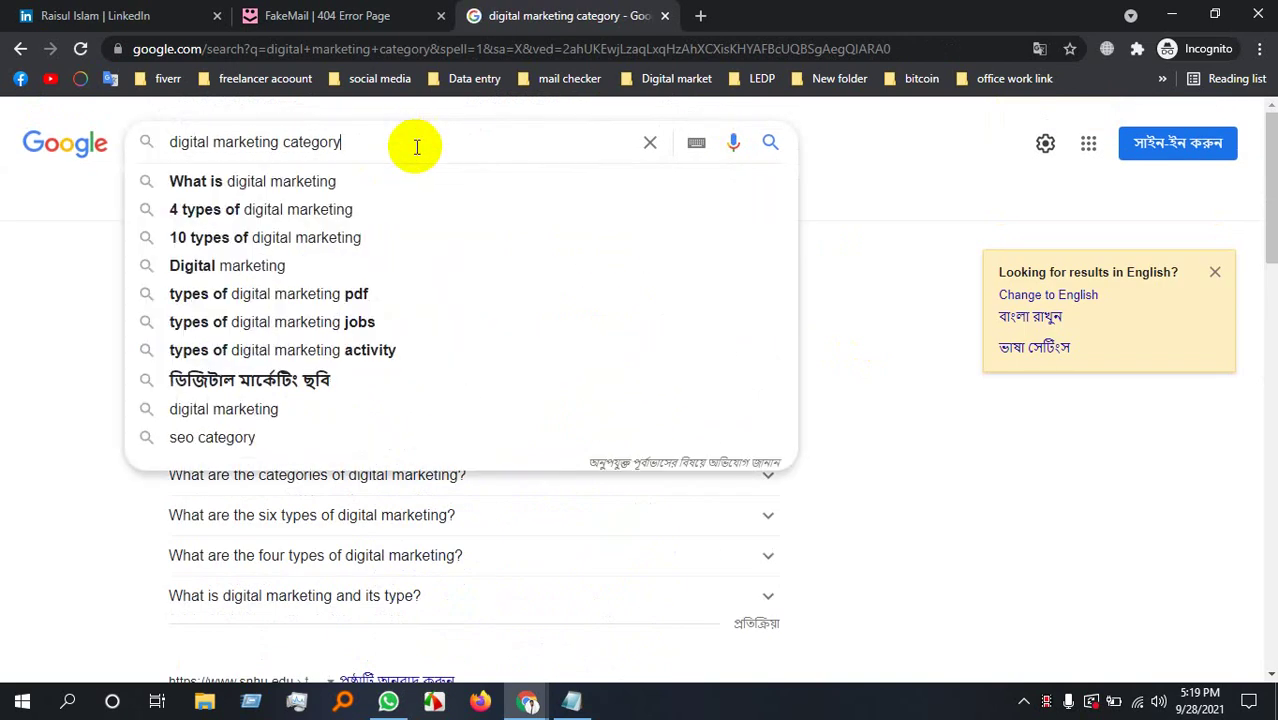
key(Return)
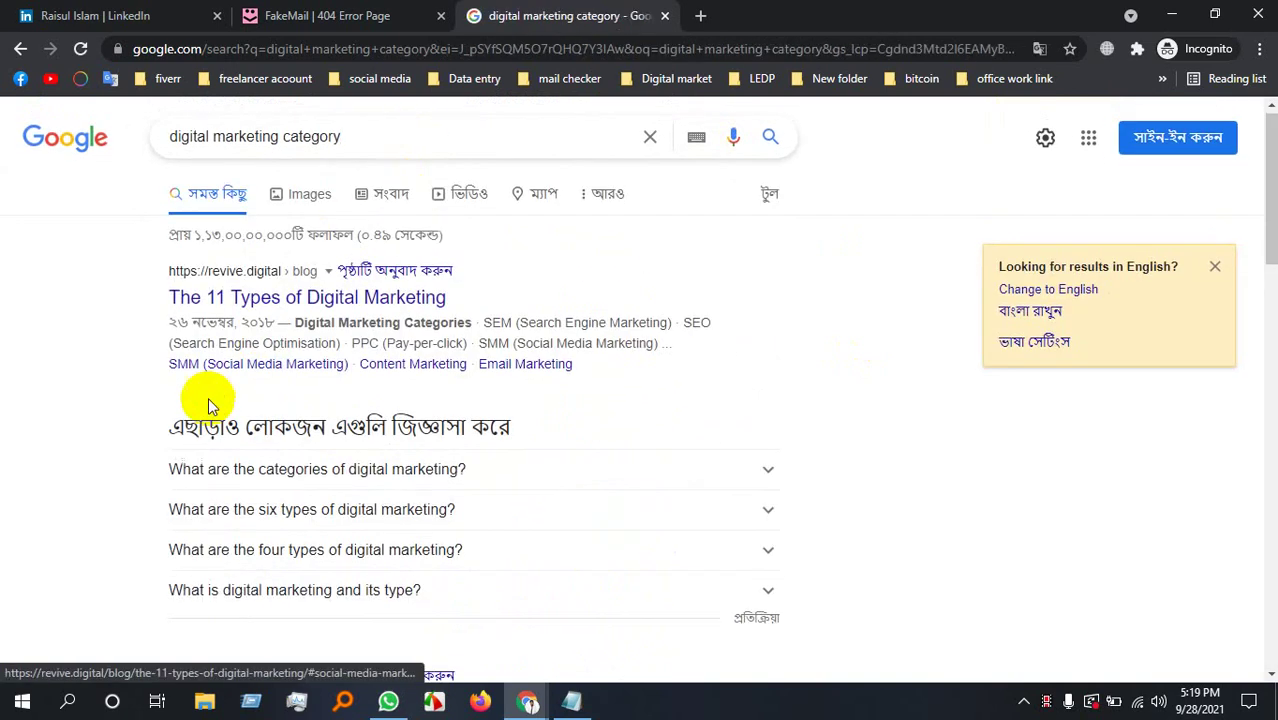
scroll(251, 408, down, 4)
scroll(337, 418, down, 3)
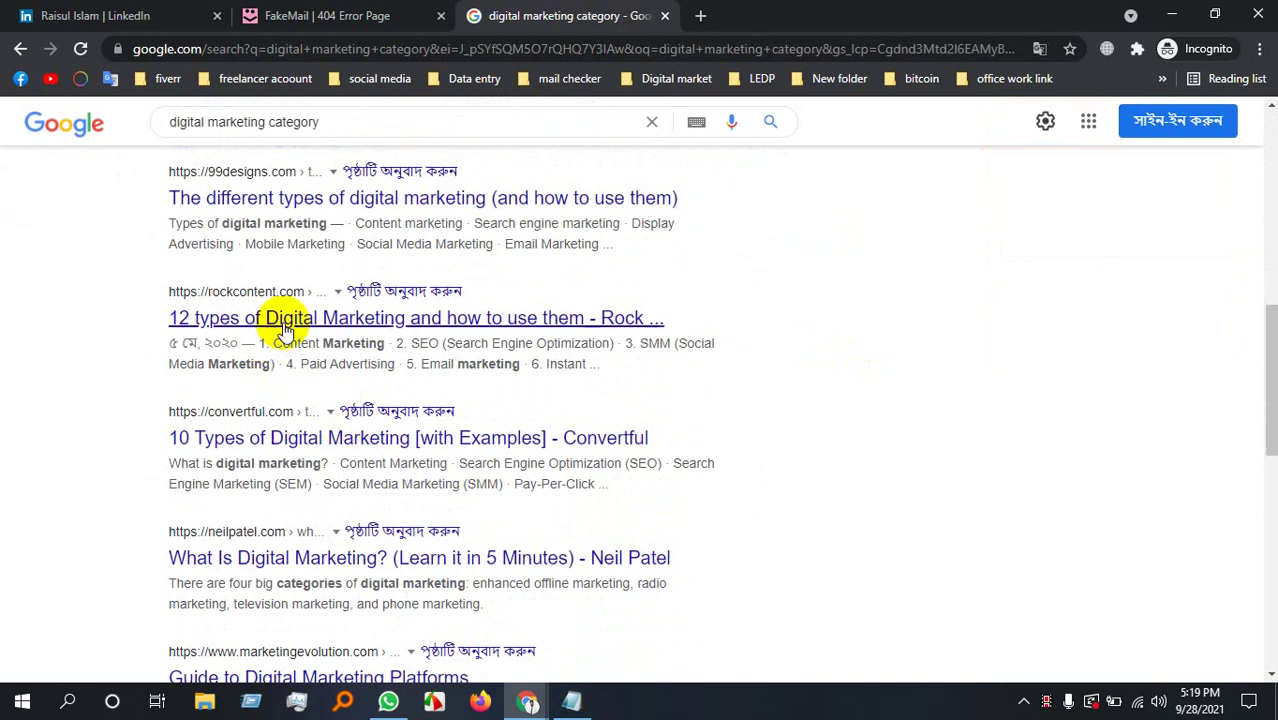
right_click(320, 324)
click(389, 346)
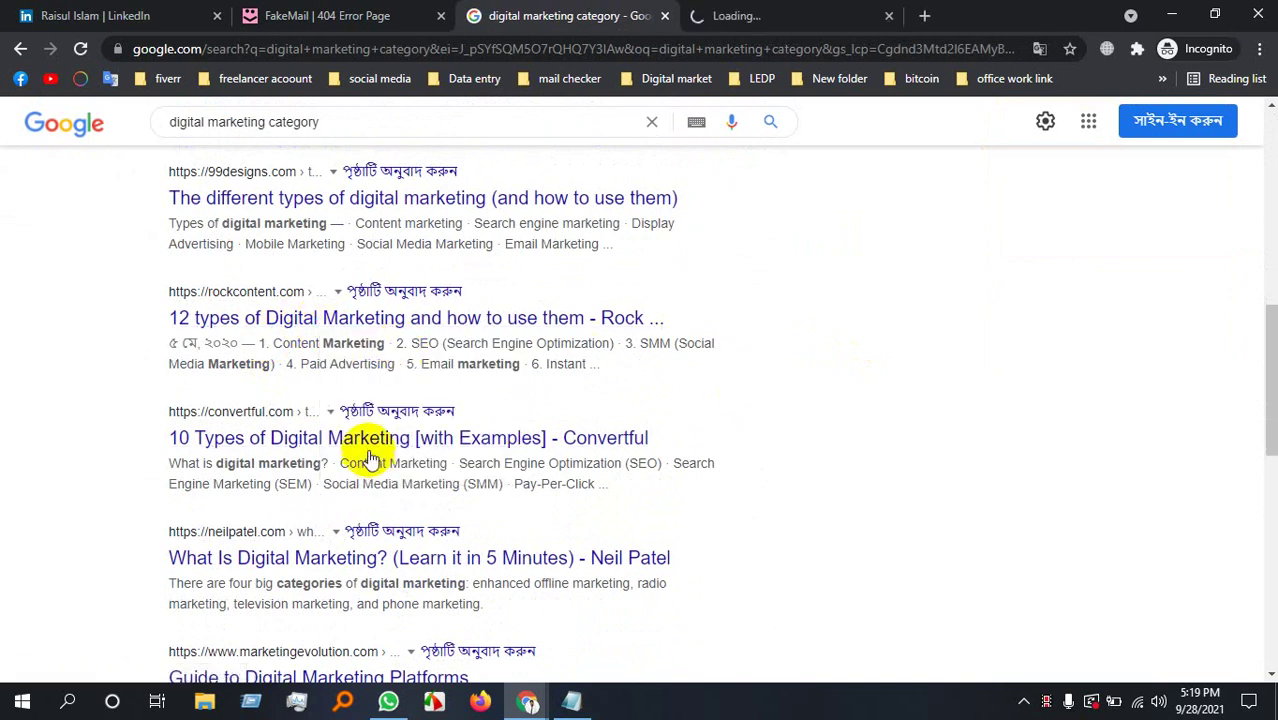
Extend the Google search to "digital marketing category list".
scroll(378, 460, down, 3)
scroll(383, 472, up, 10)
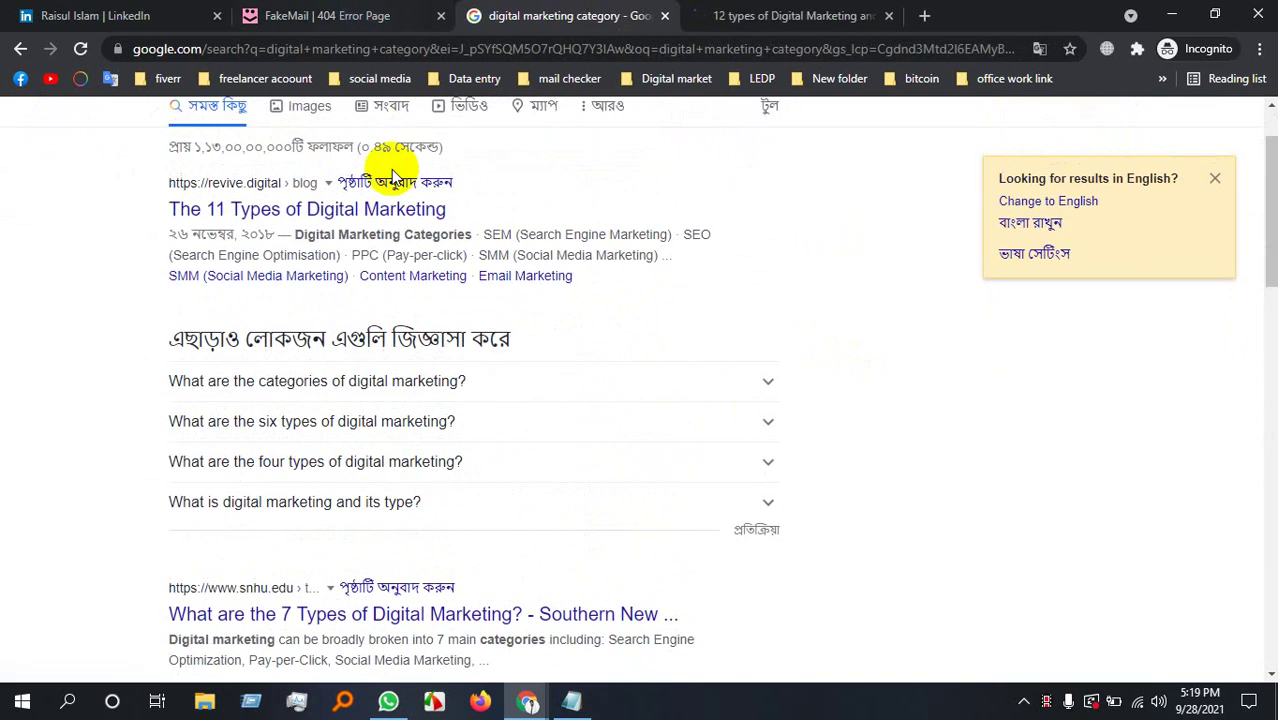
click(395, 137)
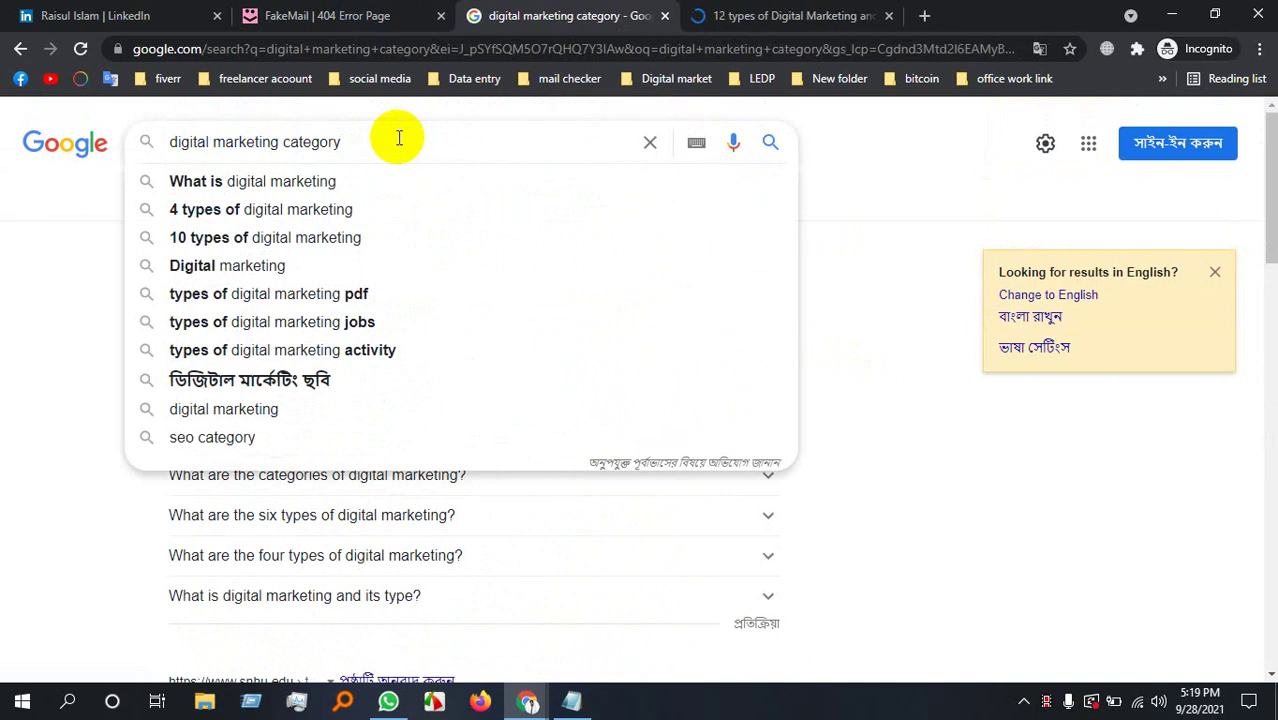
text(lis)
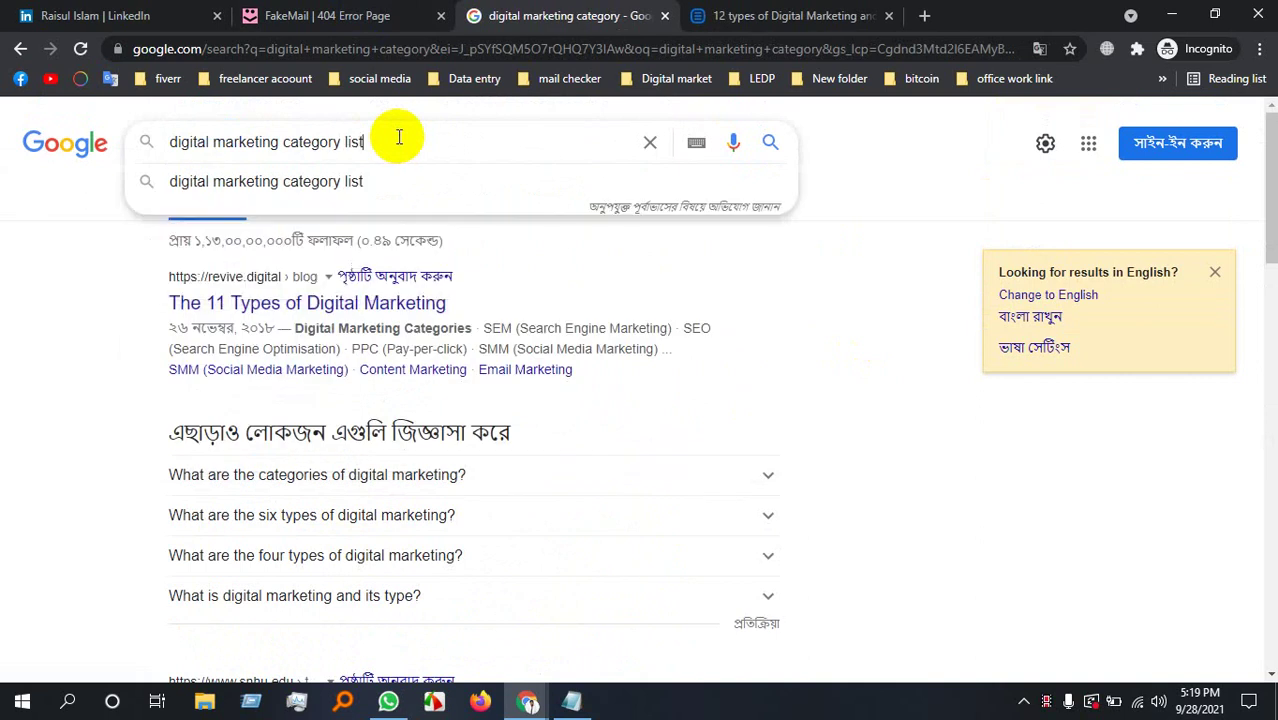
text(t)
key(Return)
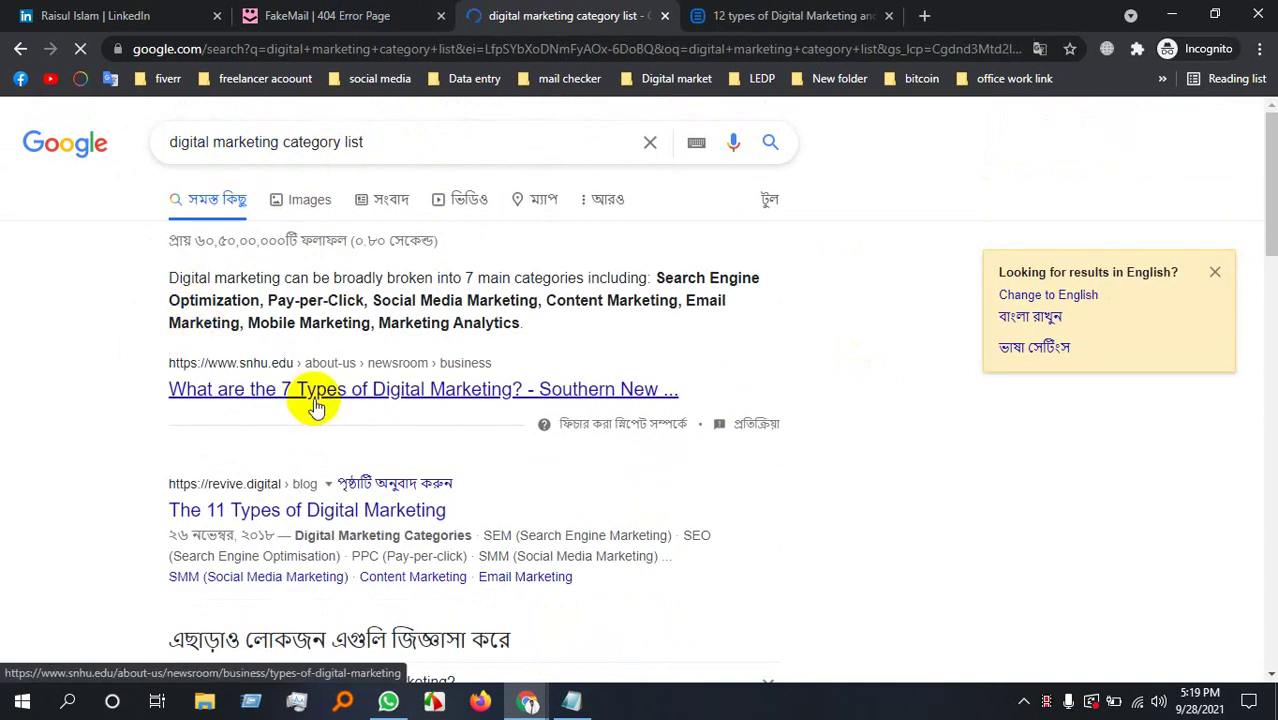
Examine the Rock Content article's first digital marketing types, highlighting the Content Marketing, SEO and Social Media Marketing headings.
click(768, 16)
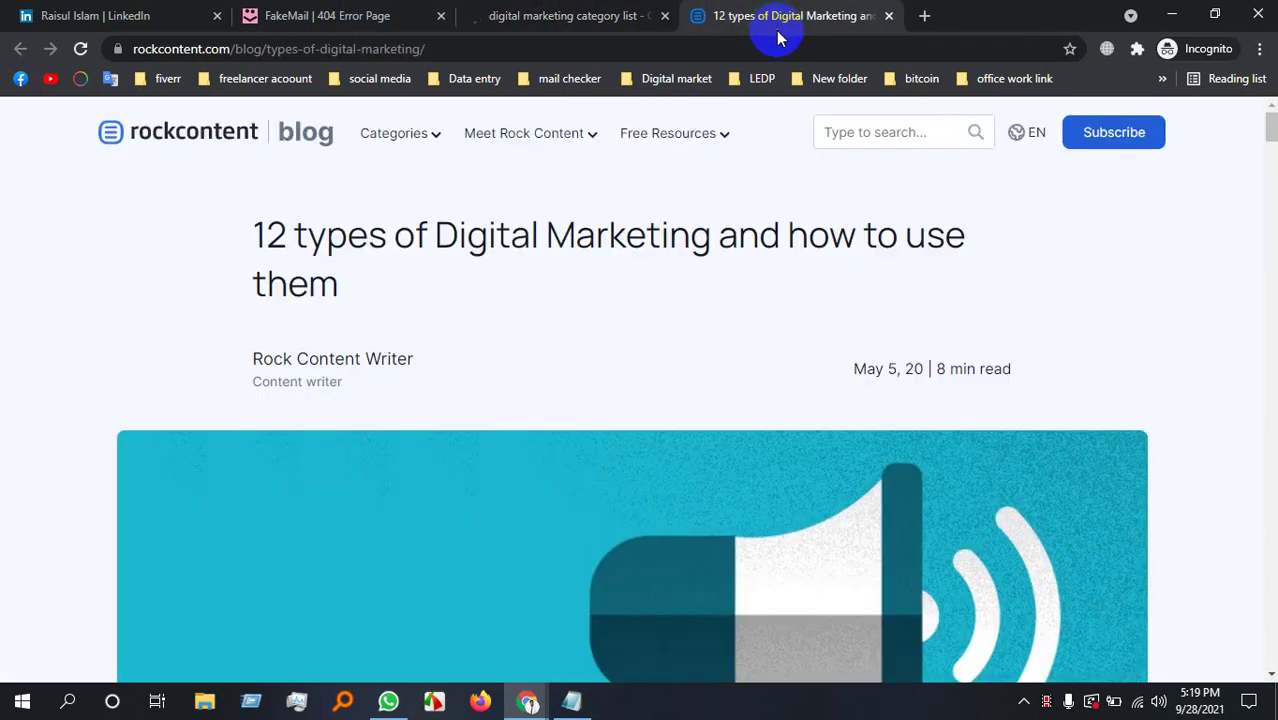
scroll(434, 419, down, 7)
scroll(448, 418, down, 1)
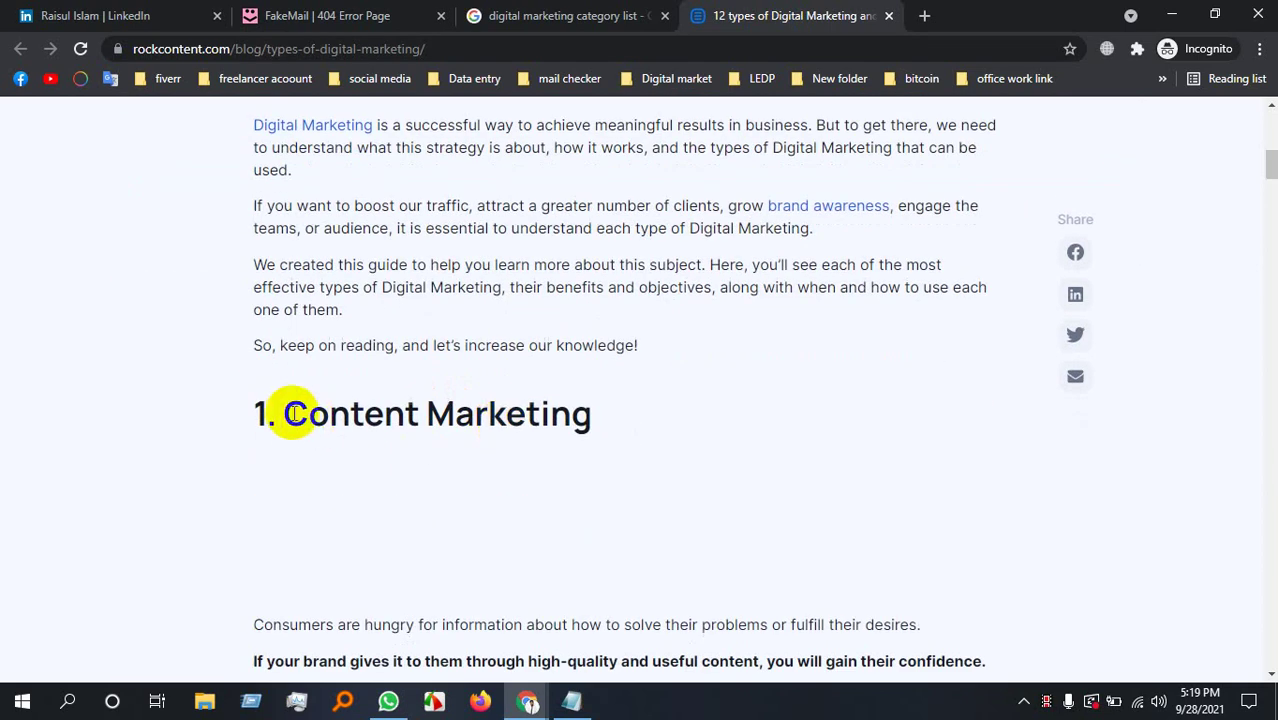
drag(286, 413, 604, 424)
scroll(590, 422, down, 12)
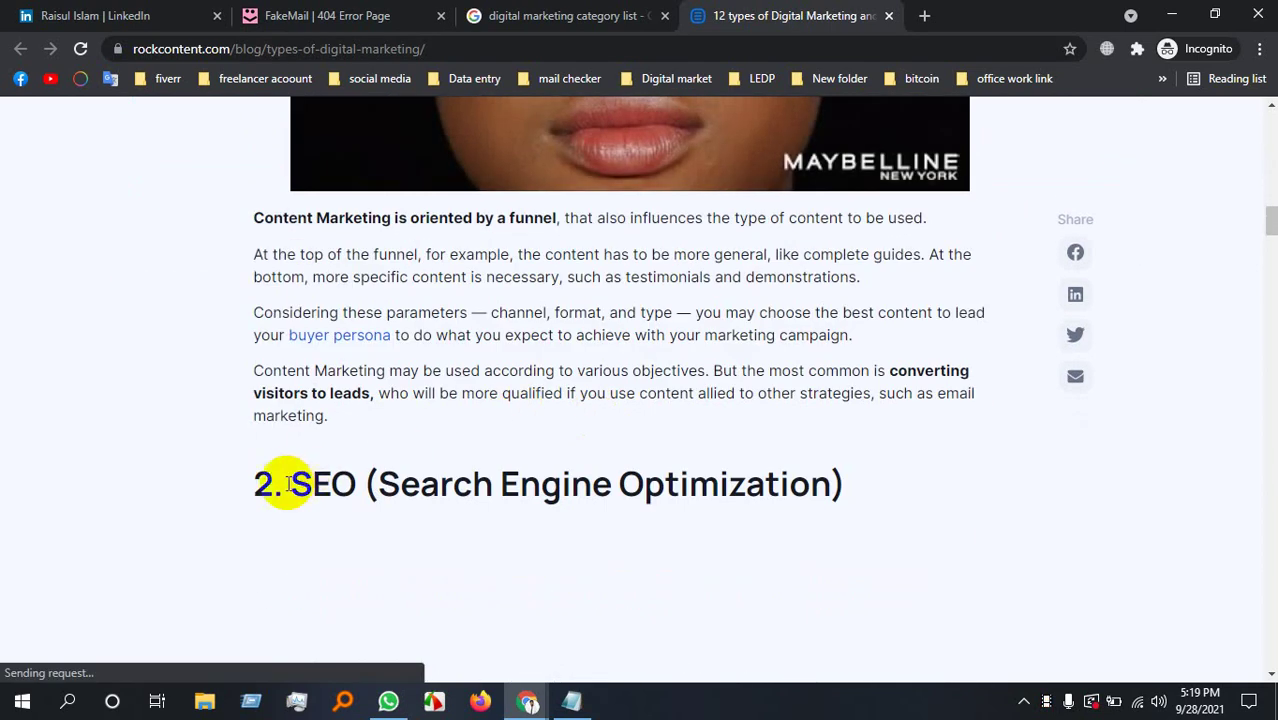
drag(288, 484, 927, 497)
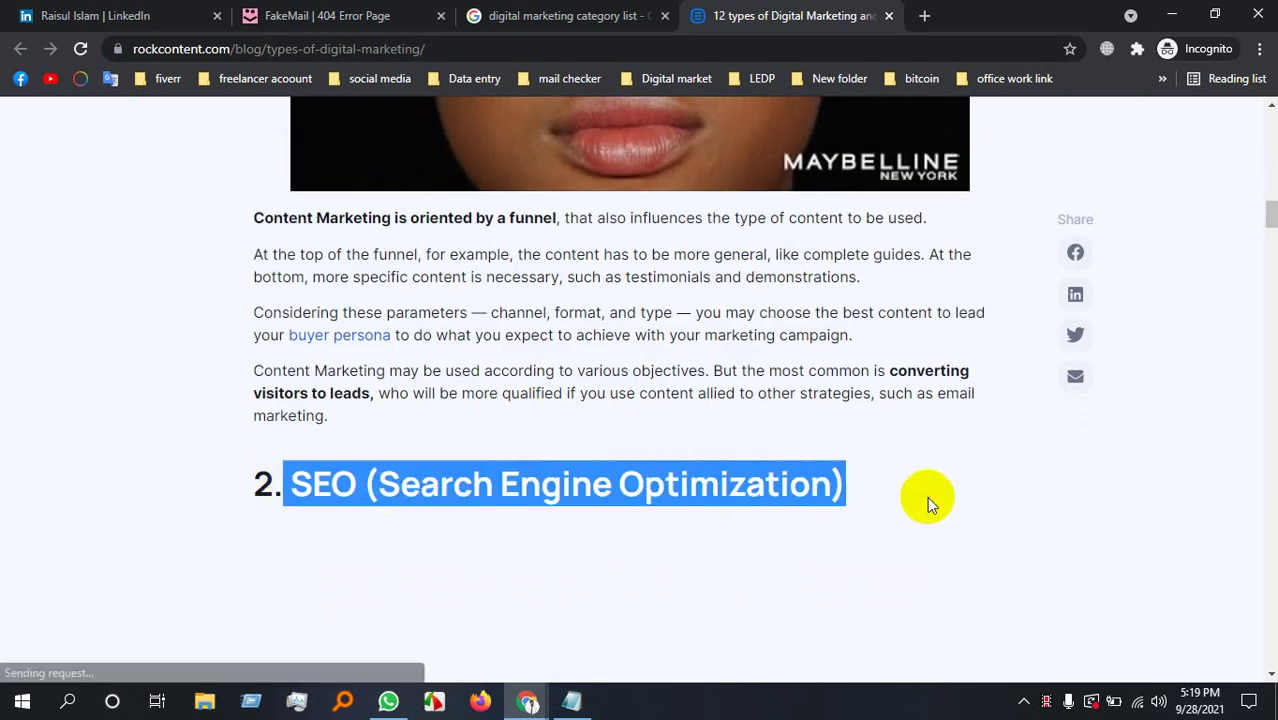
scroll(367, 433, down, 6)
drag(294, 485, 813, 479)
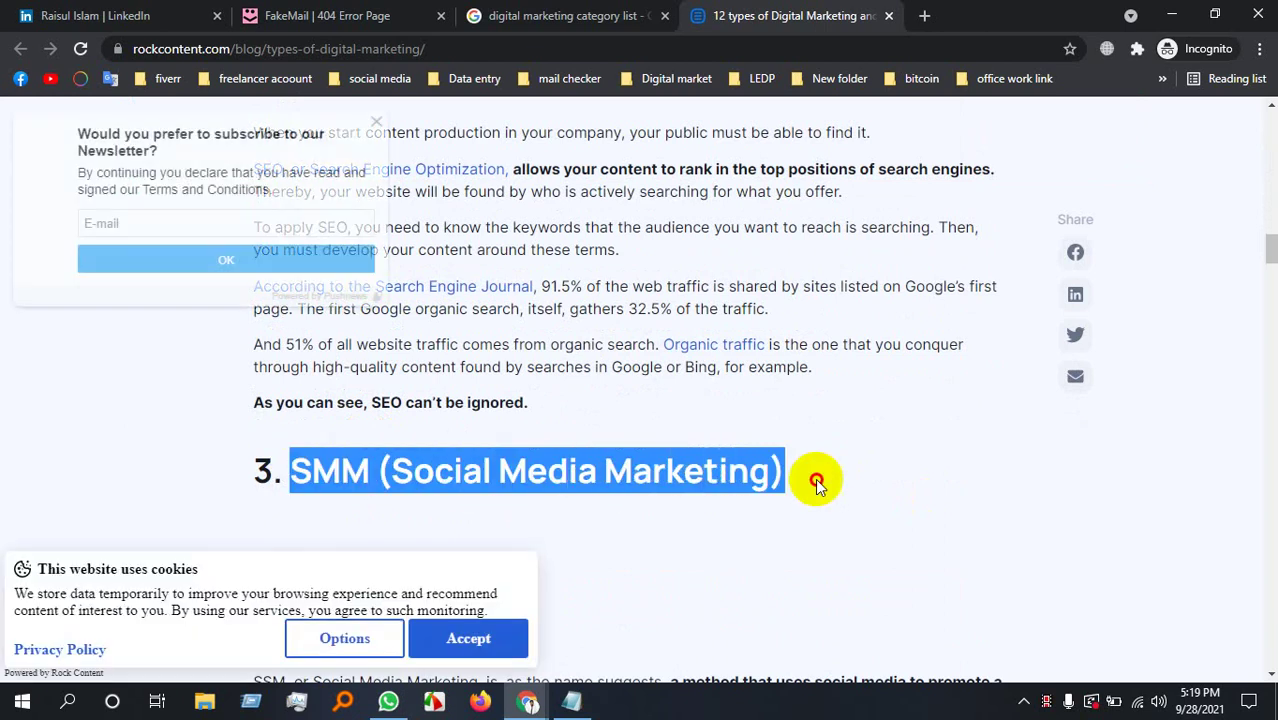
scroll(633, 462, down, 5)
scroll(637, 448, down, 3)
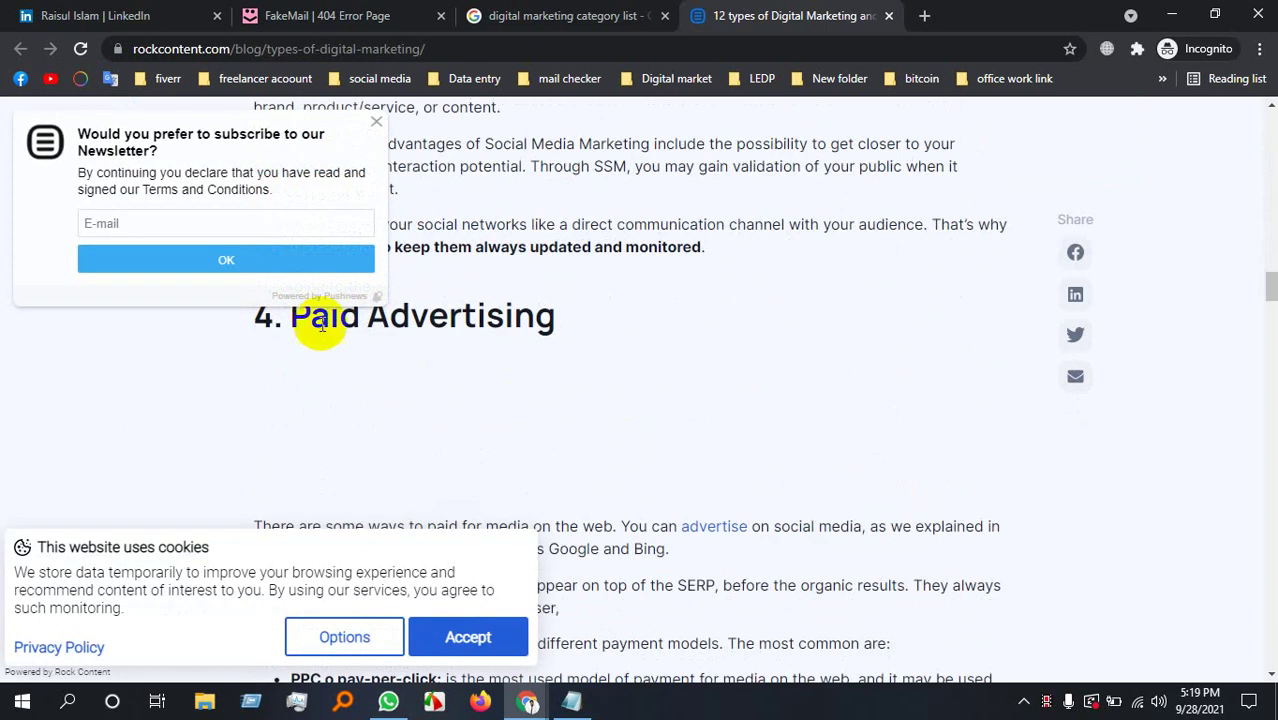
Dismiss the newsletter pop-up and read on through the Paid Advertising, Email marketing and Instant Message Marketing sections of the article.
scroll(320, 320, up, 3)
click(376, 124)
scroll(272, 460, down, 3)
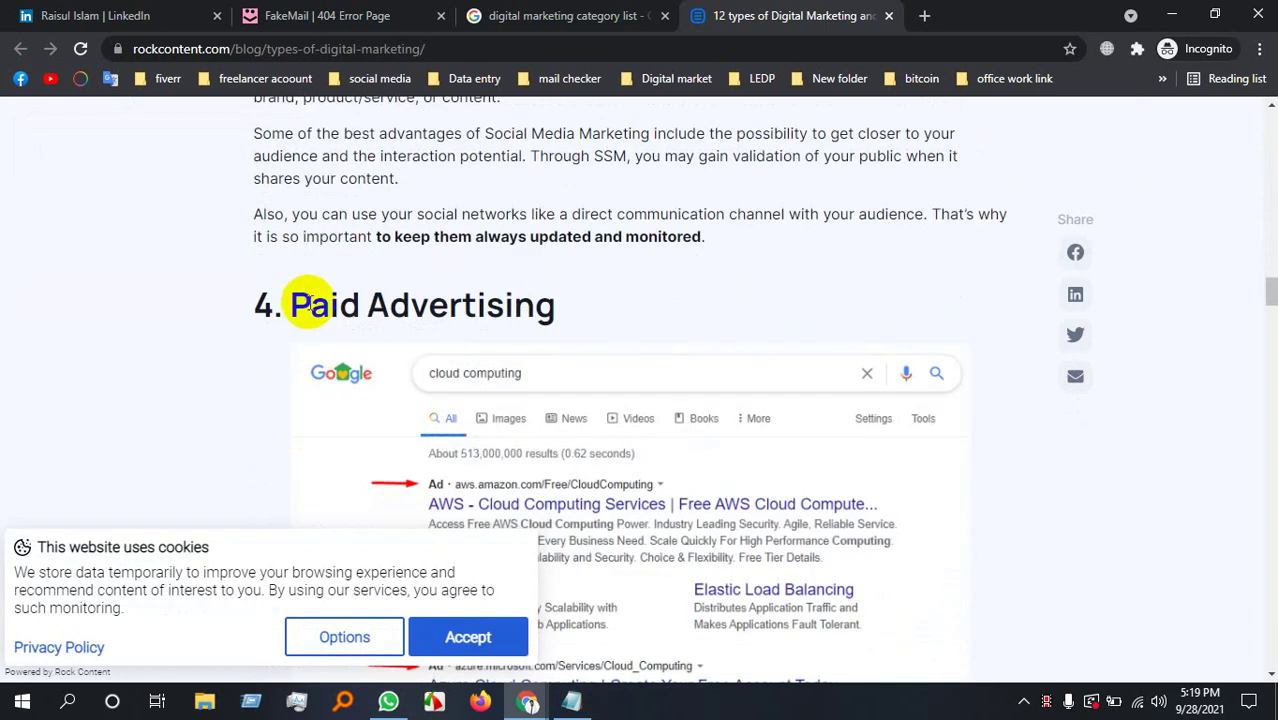
drag(302, 292, 581, 294)
scroll(581, 295, down, 5)
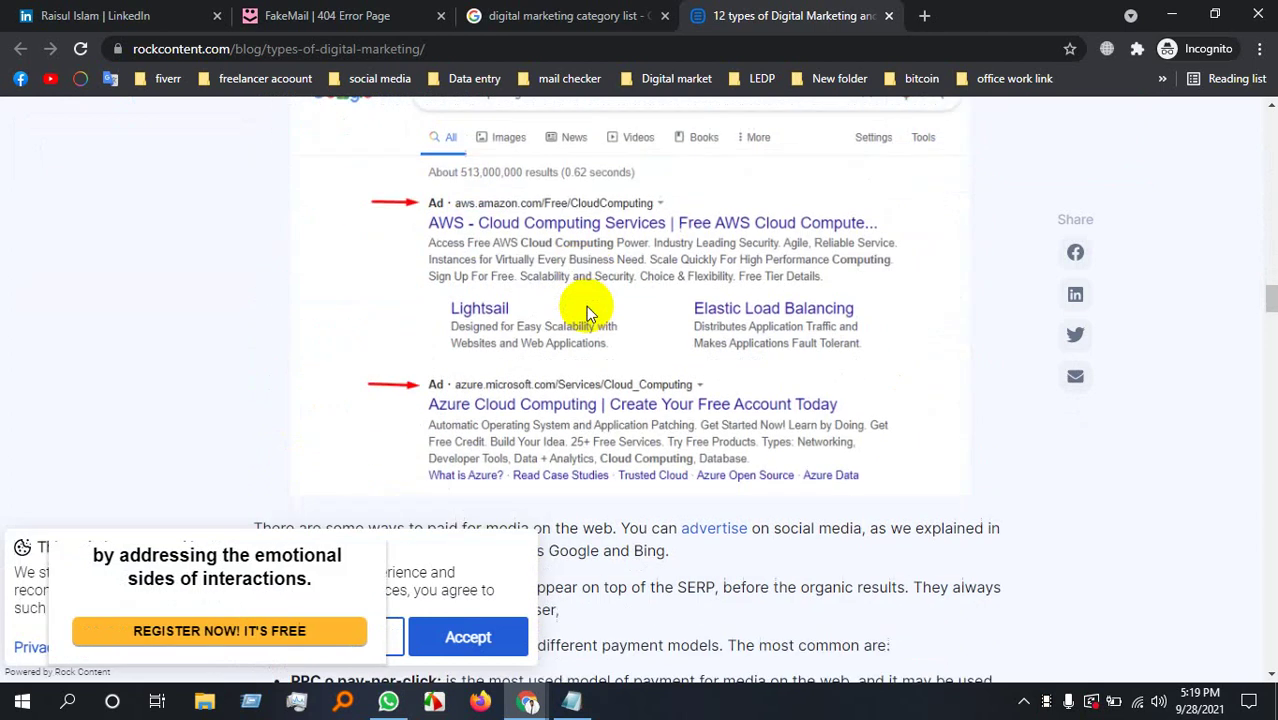
scroll(590, 325, down, 4)
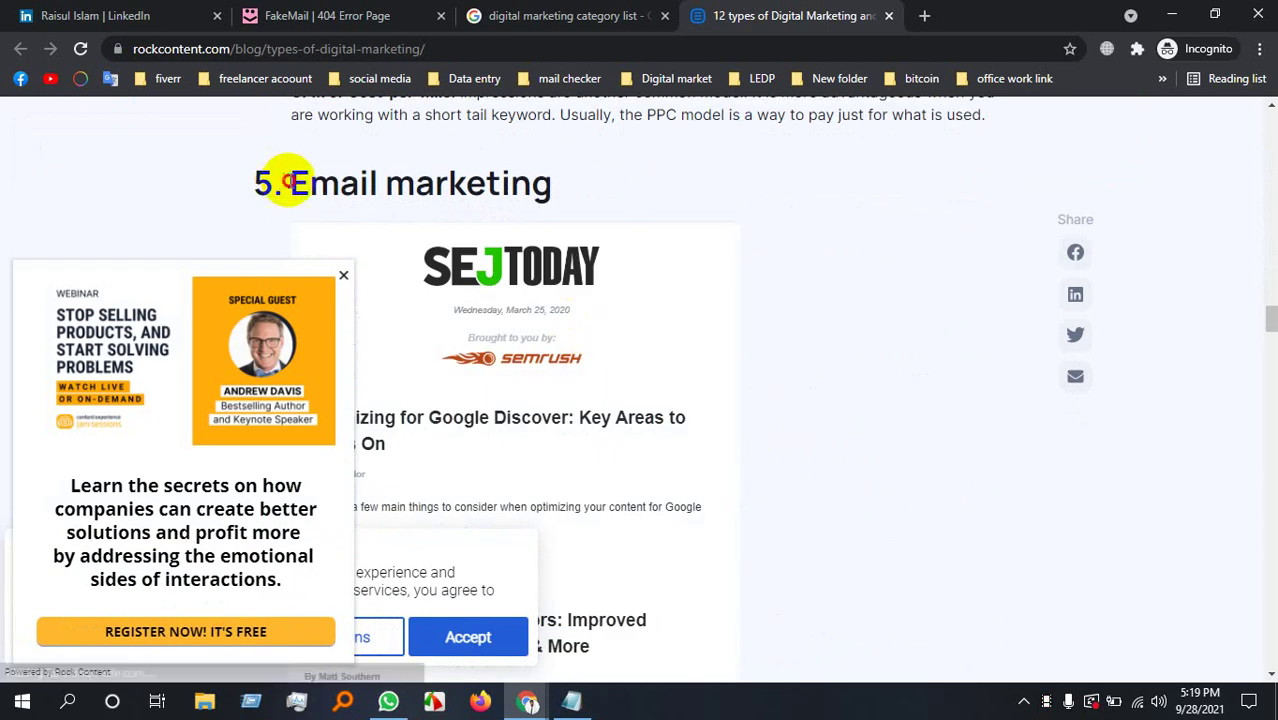
drag(280, 182, 637, 213)
scroll(611, 321, down, 15)
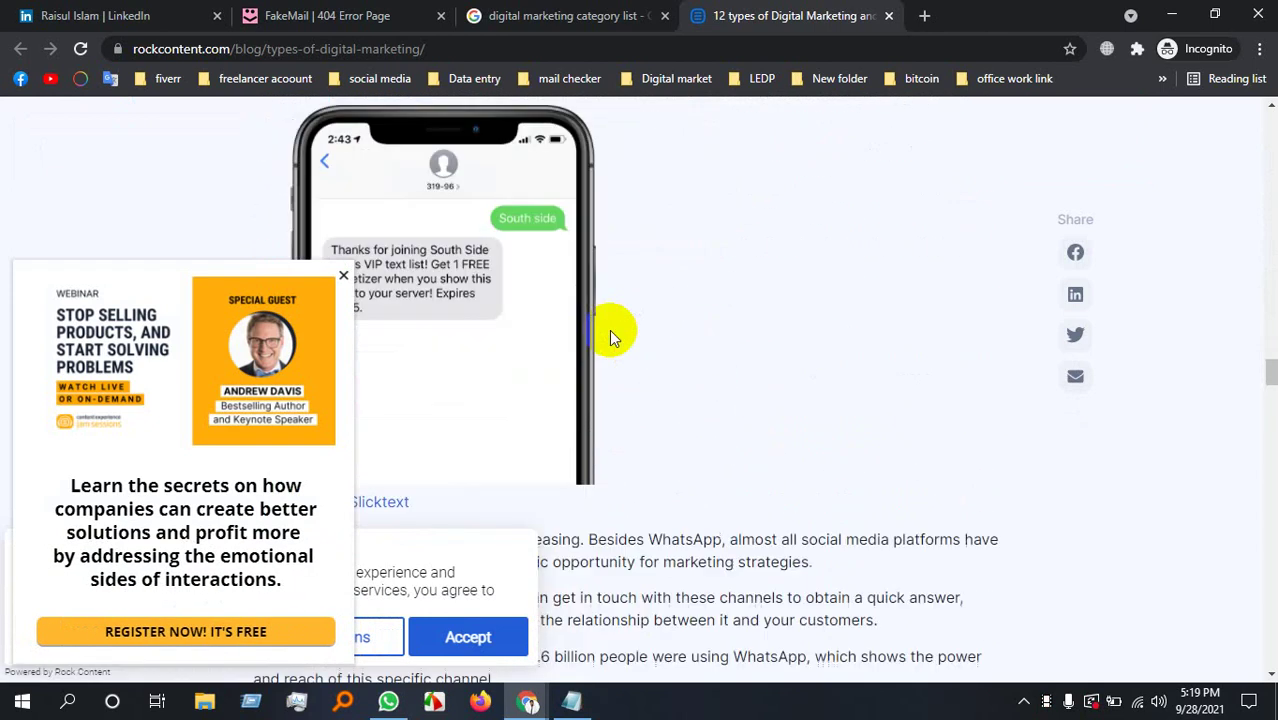
scroll(442, 222, up, 2)
drag(288, 244, 772, 257)
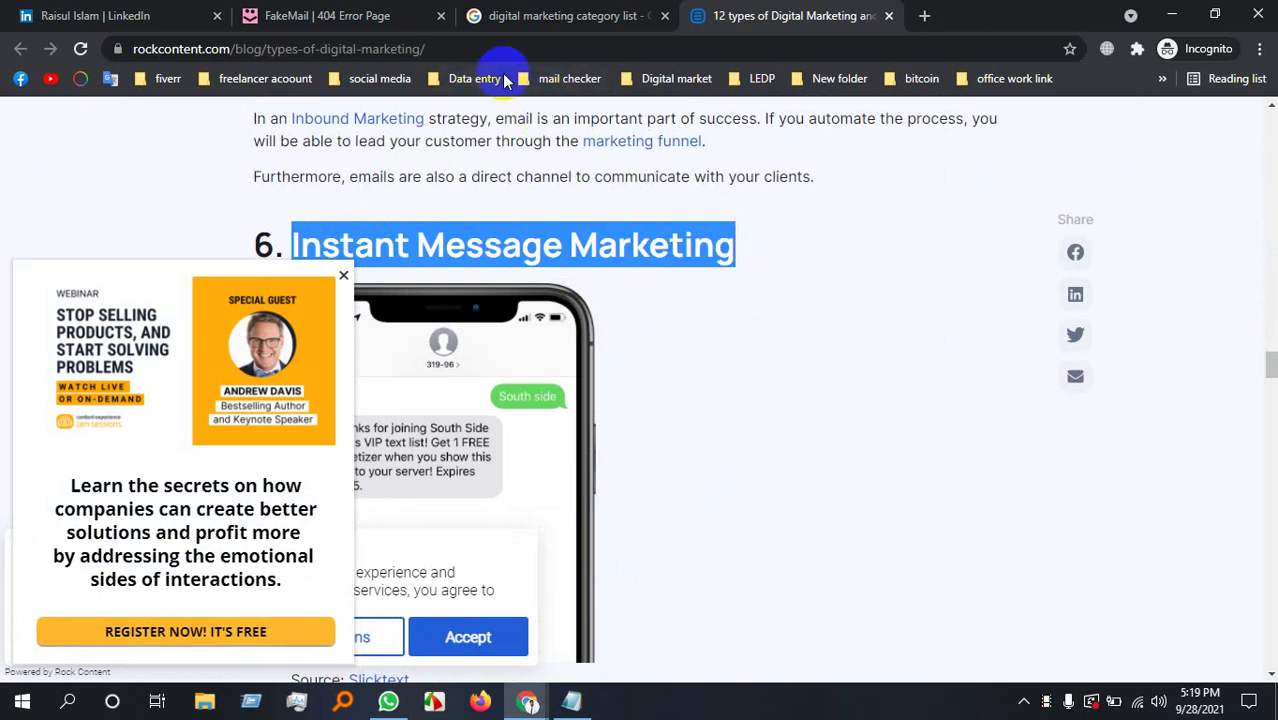
Close the webinar pop-up and copy the heading text "Influence Marketing" from section 8 of the article.
click(380, 274)
scroll(505, 422, down, 6)
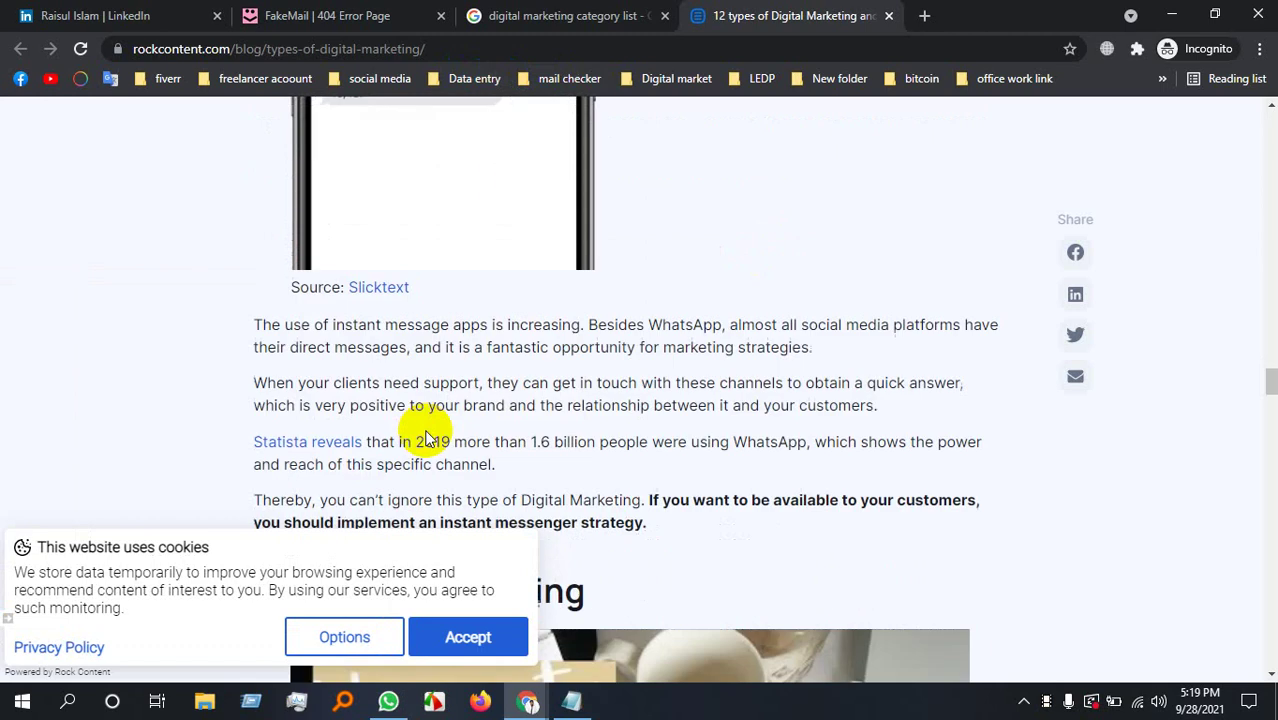
scroll(433, 433, down, 5)
scroll(433, 434, down, 4)
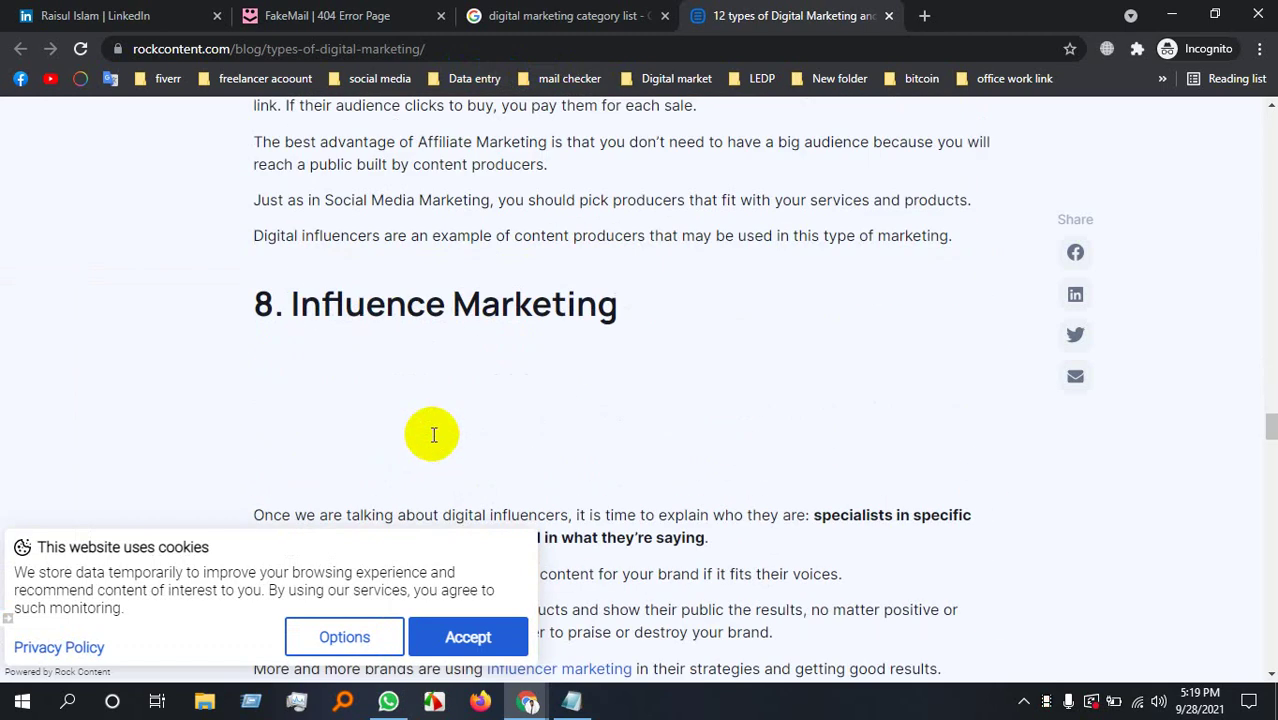
scroll(432, 439, up, 2)
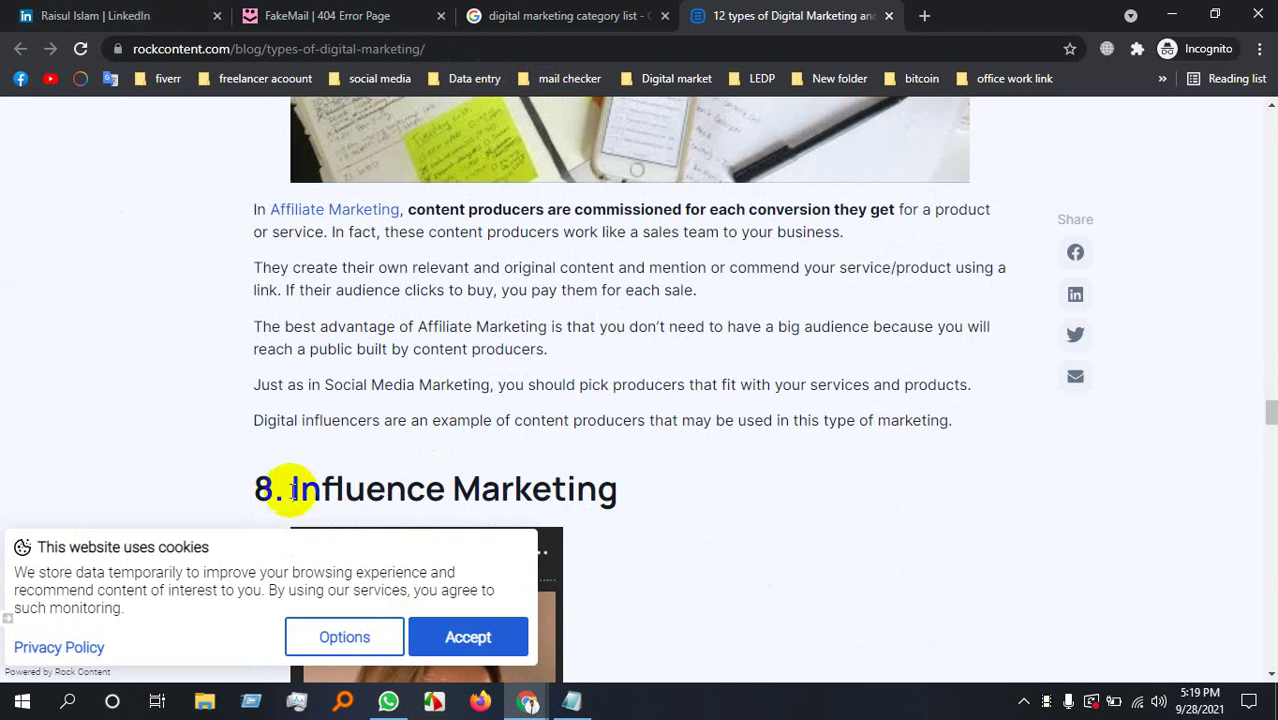
drag(293, 487, 670, 502)
right_click(566, 473)
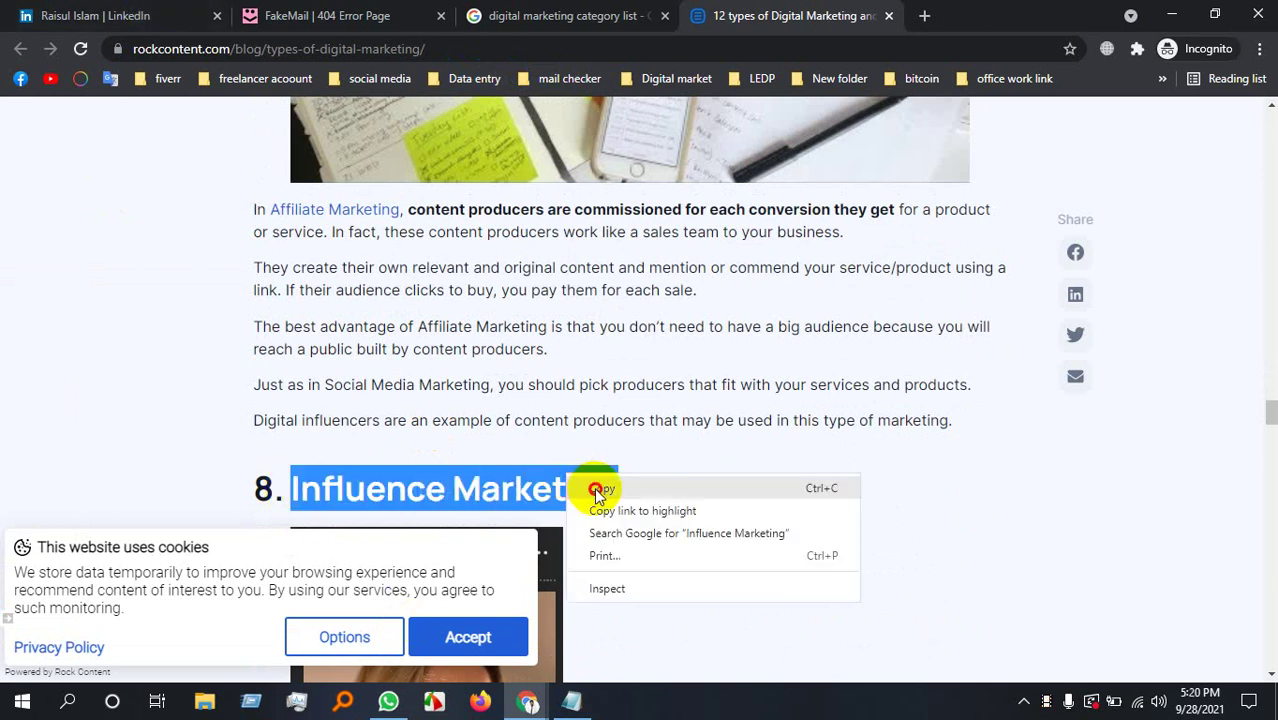
click(600, 487)
Start a new experience entry on the LinkedIn profile and paste "Influence Marketing" as its title.
click(60, 14)
scroll(605, 411, up, 10)
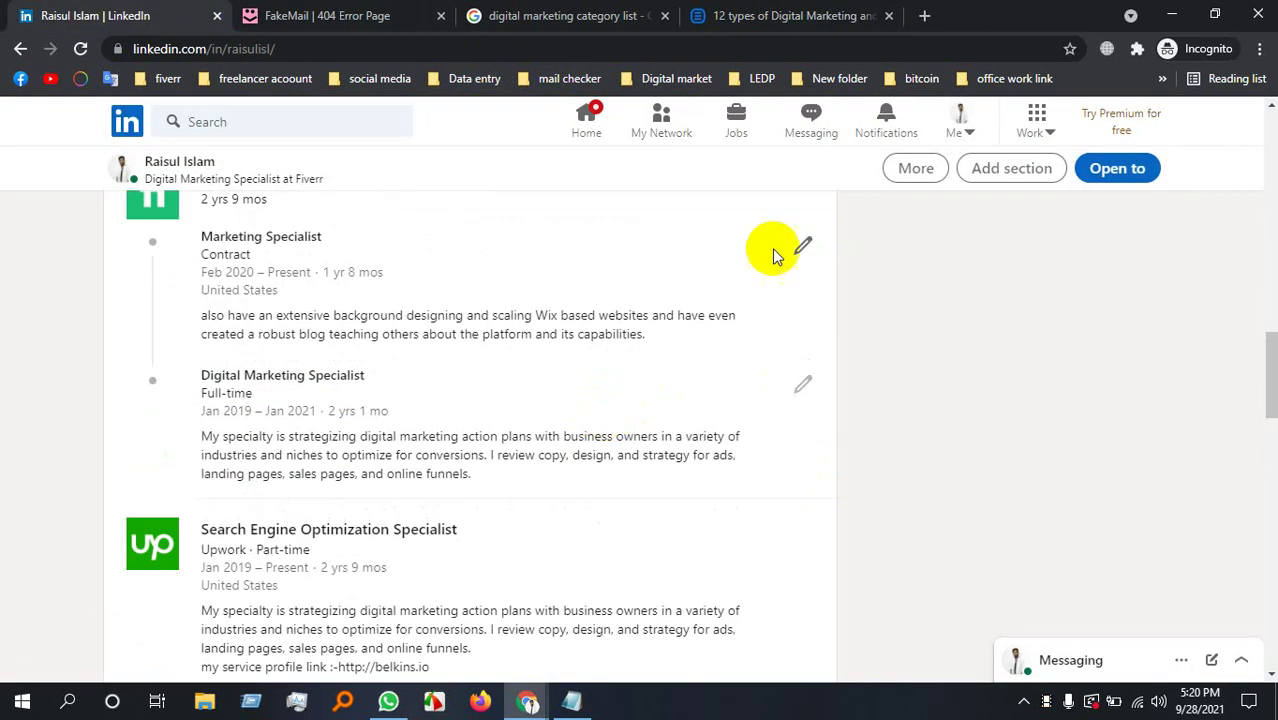
click(801, 508)
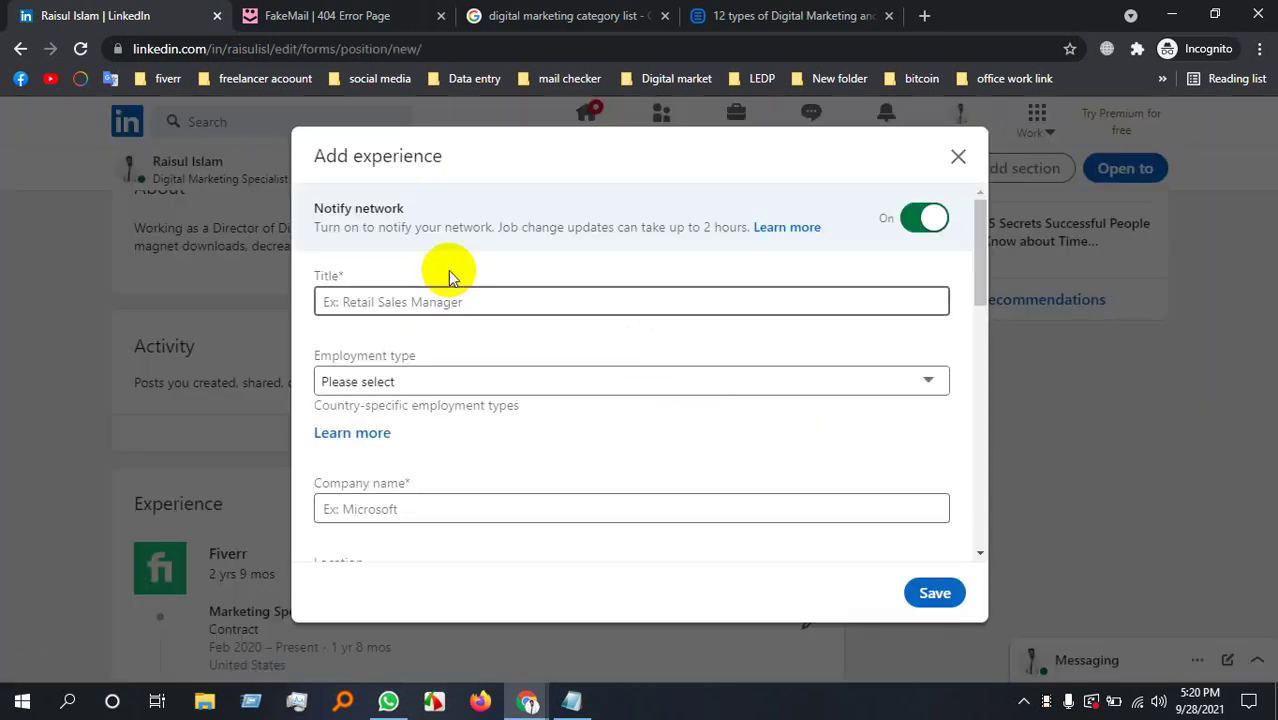
click(445, 300)
right_click(449, 302)
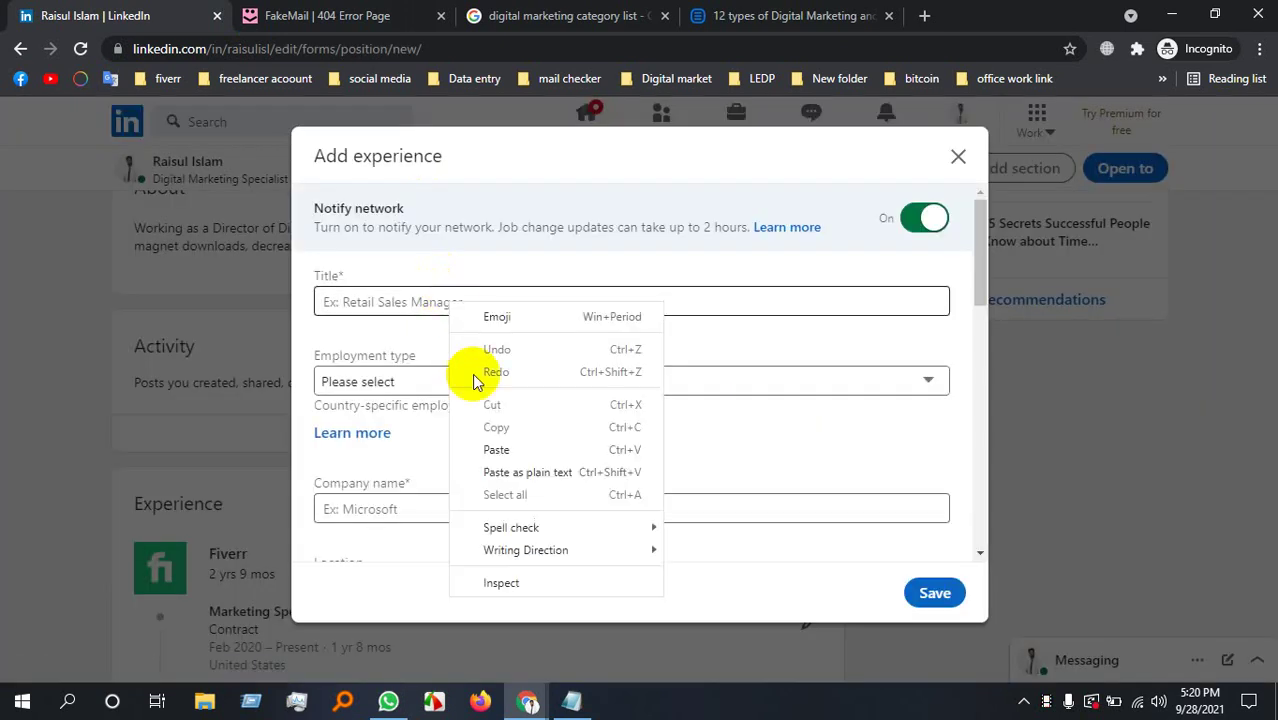
click(510, 449)
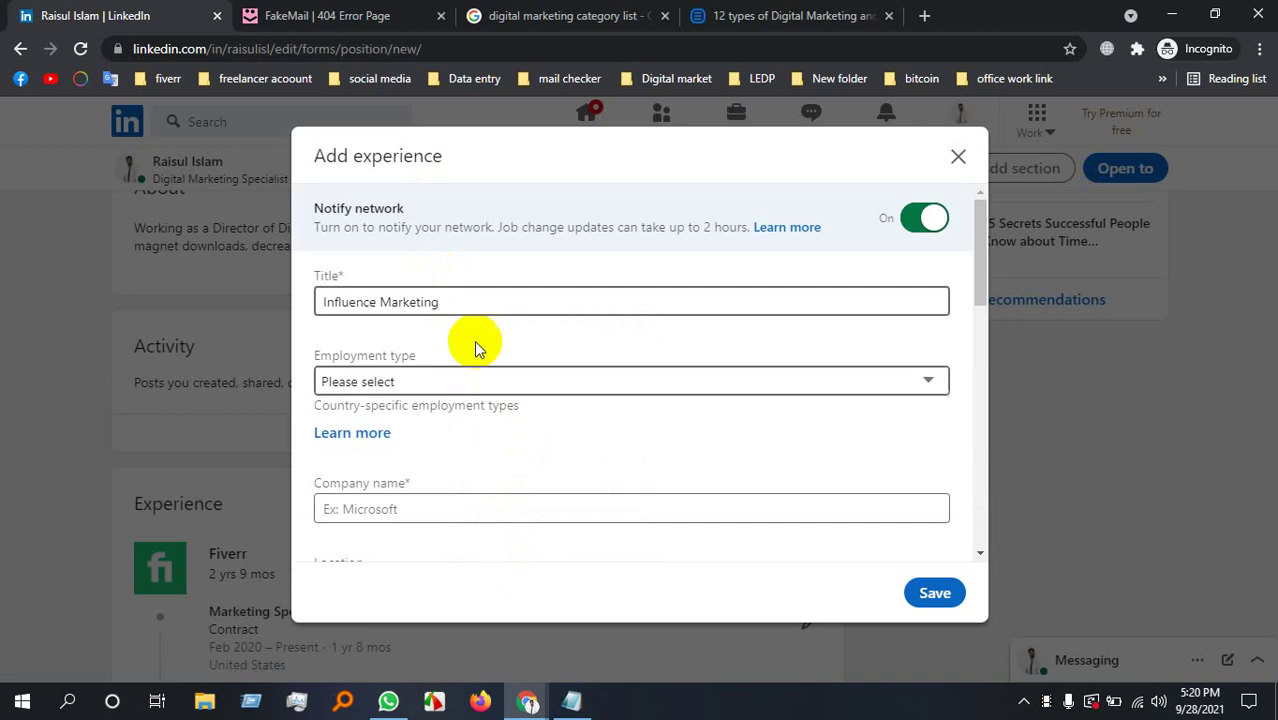
Set the employment type of the new experience to Contract.
click(526, 345)
click(503, 380)
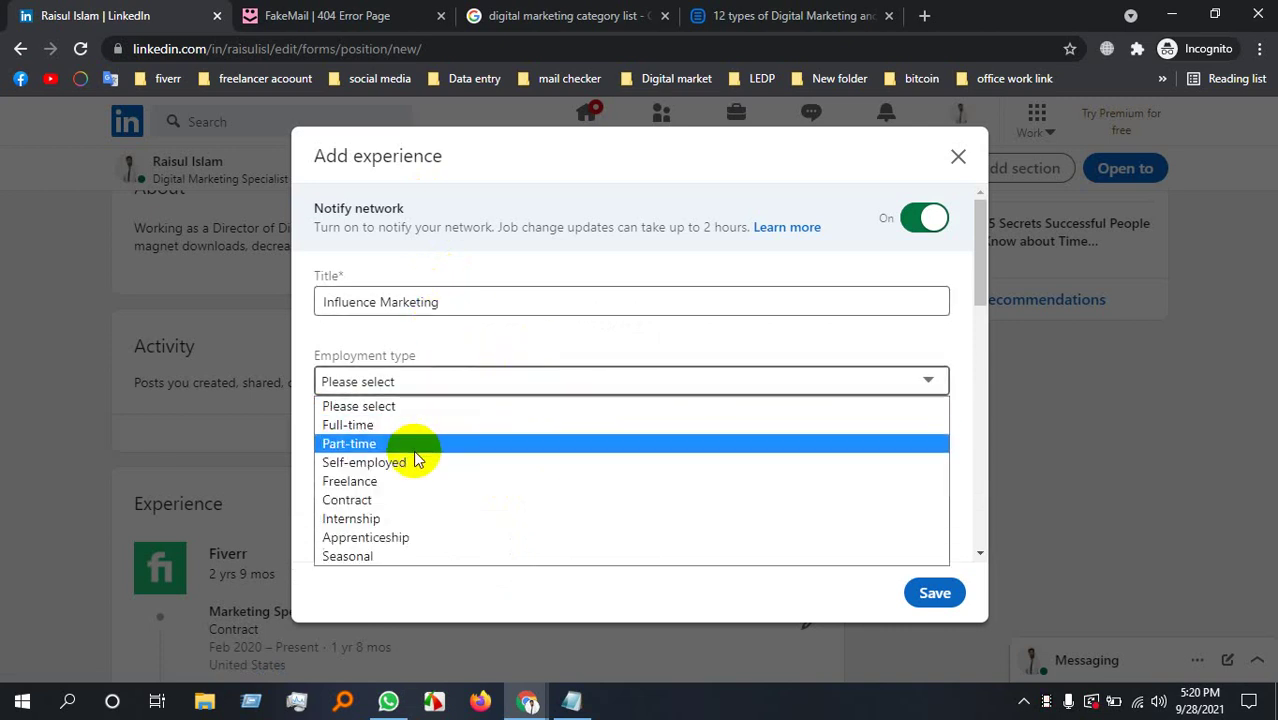
click(422, 518)
click(471, 380)
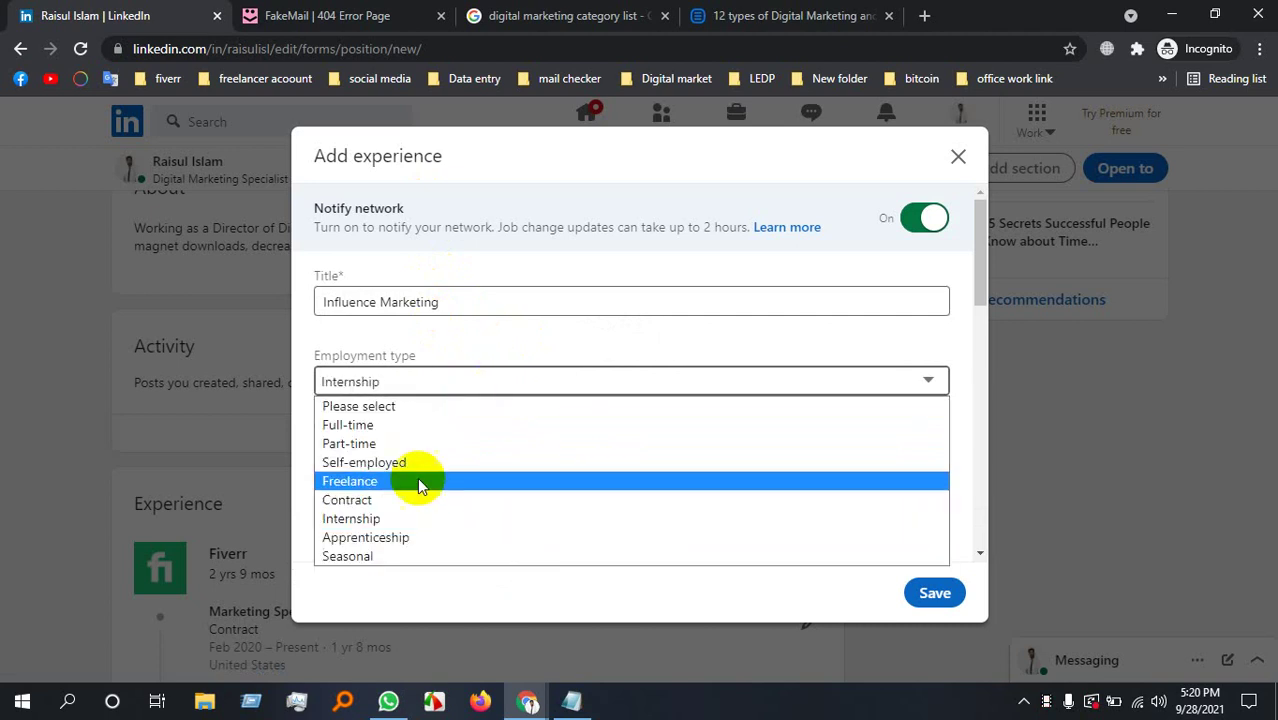
click(422, 497)
click(418, 502)
scroll(456, 482, down, 2)
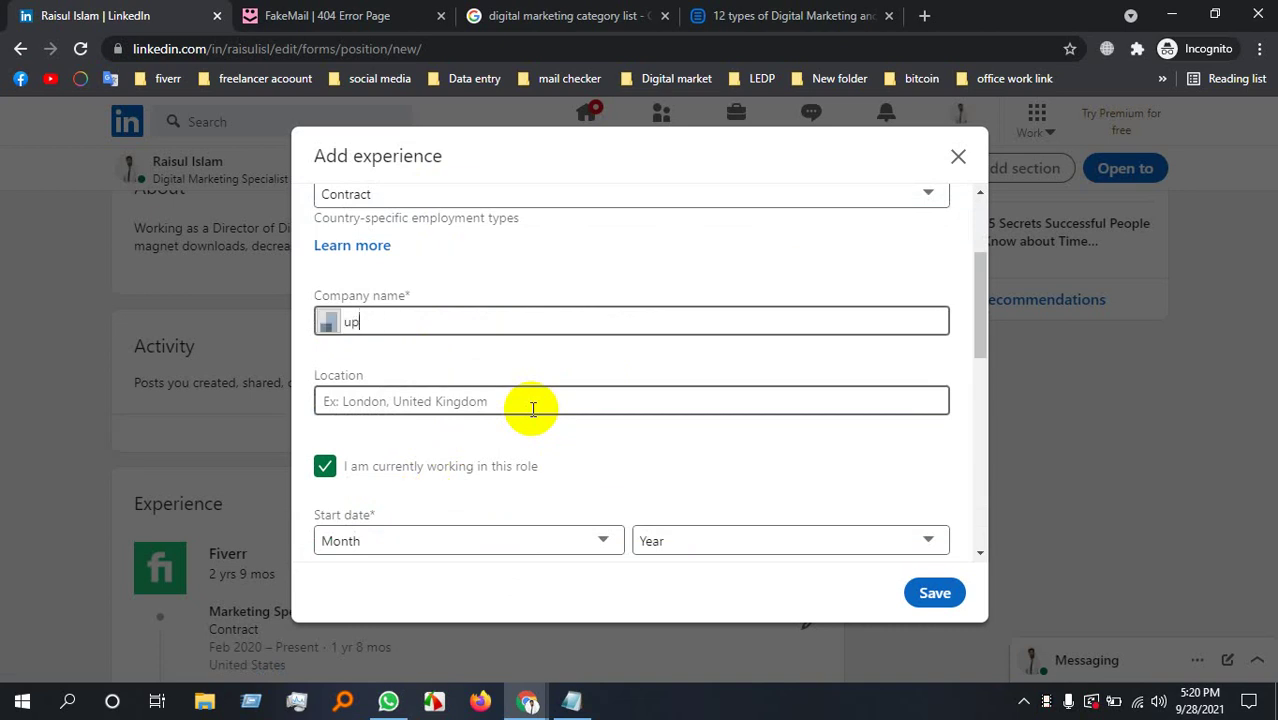
text(upwor)
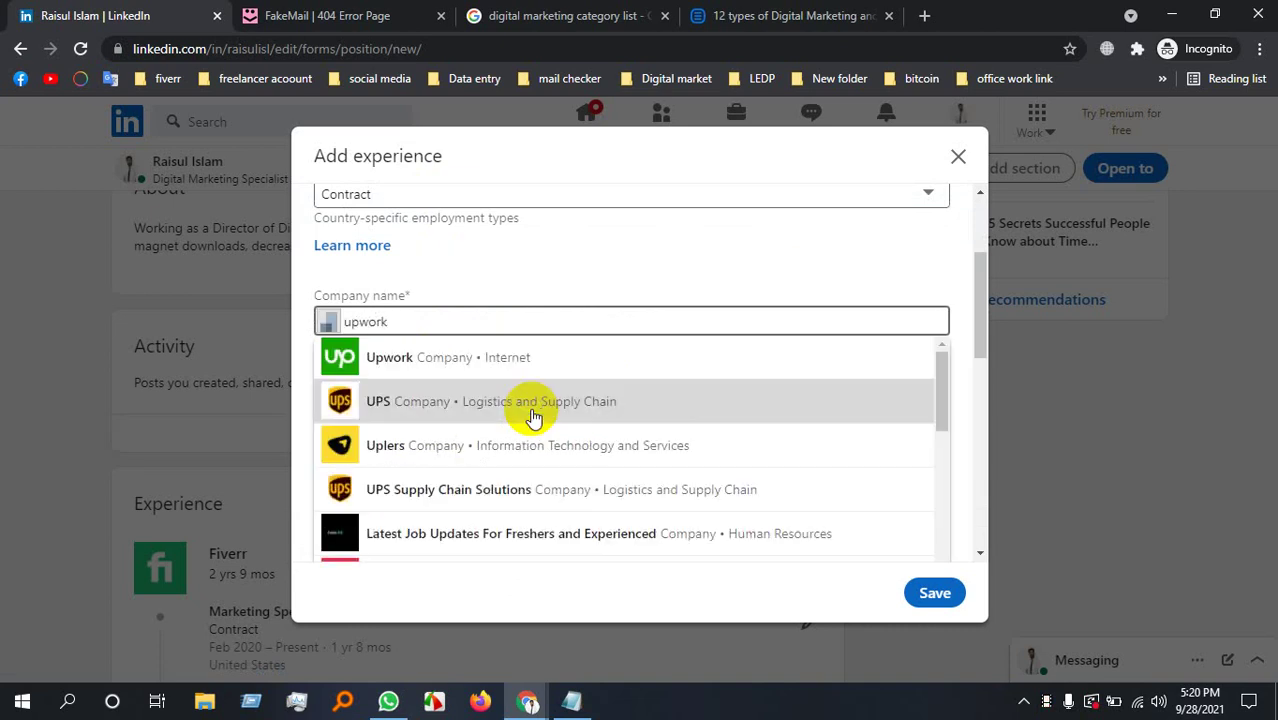
click(533, 417)
text(R)
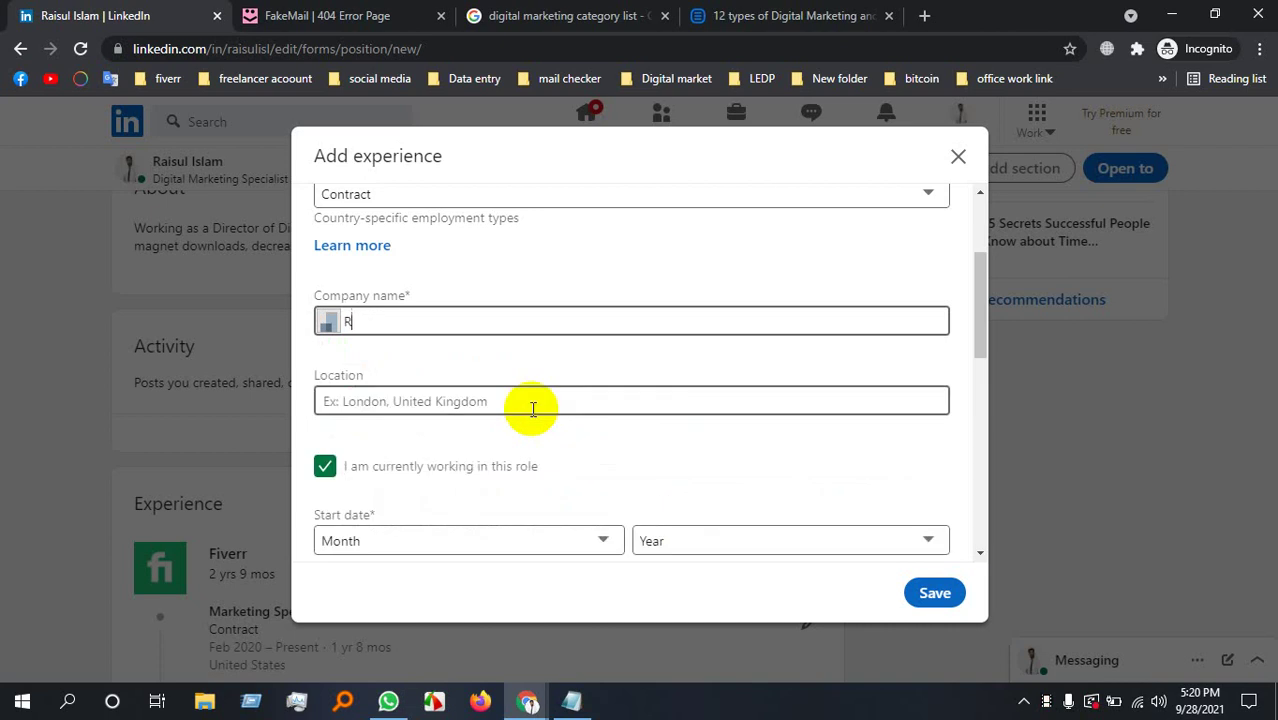
text( T)
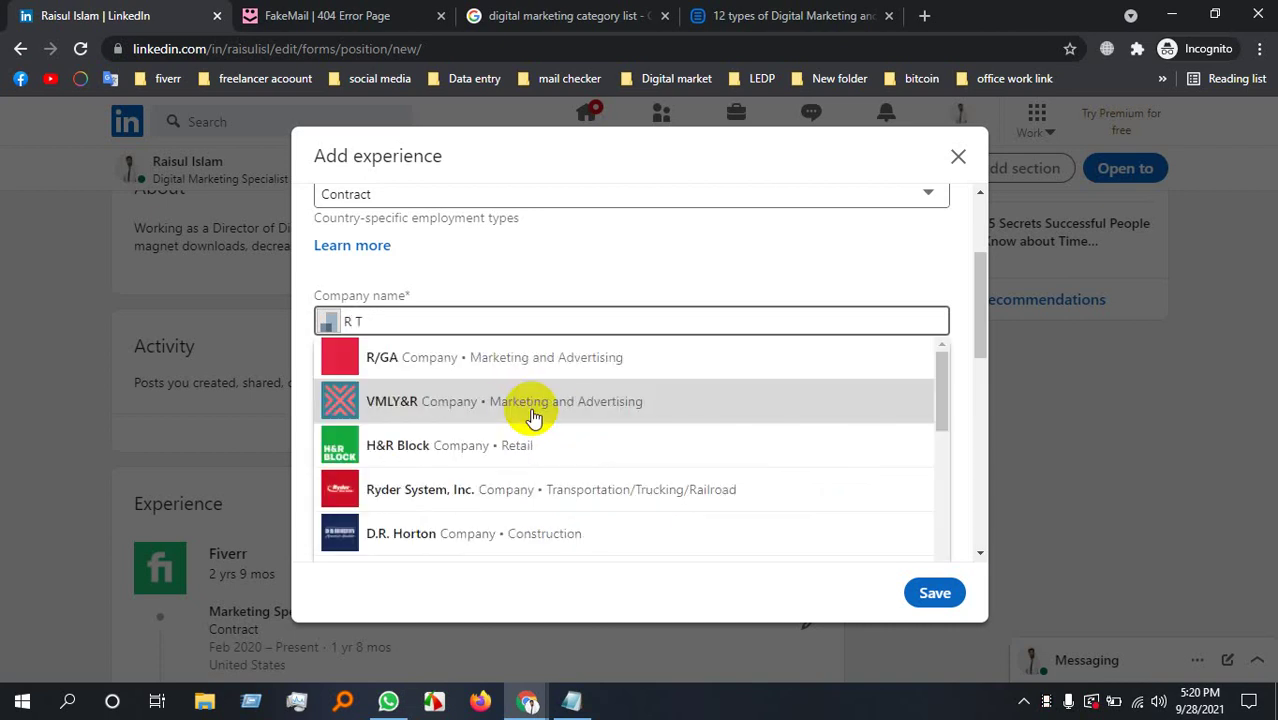
text(ach)
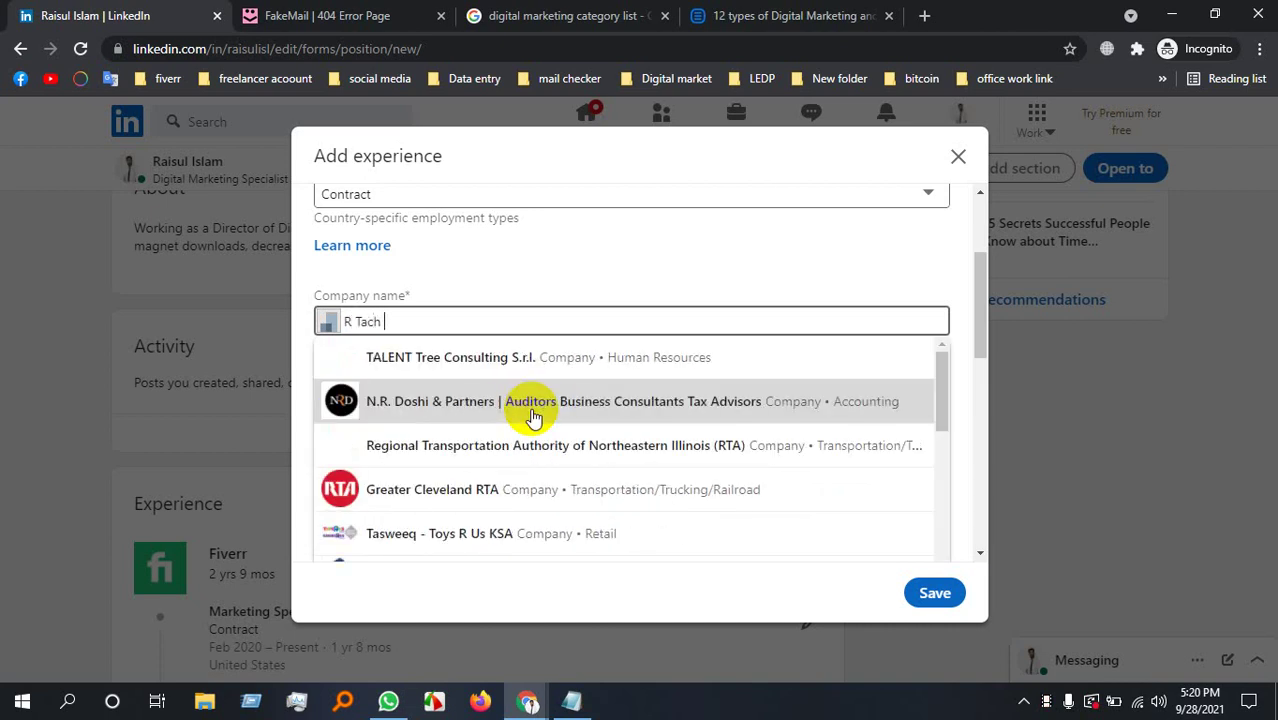
text( Lif)
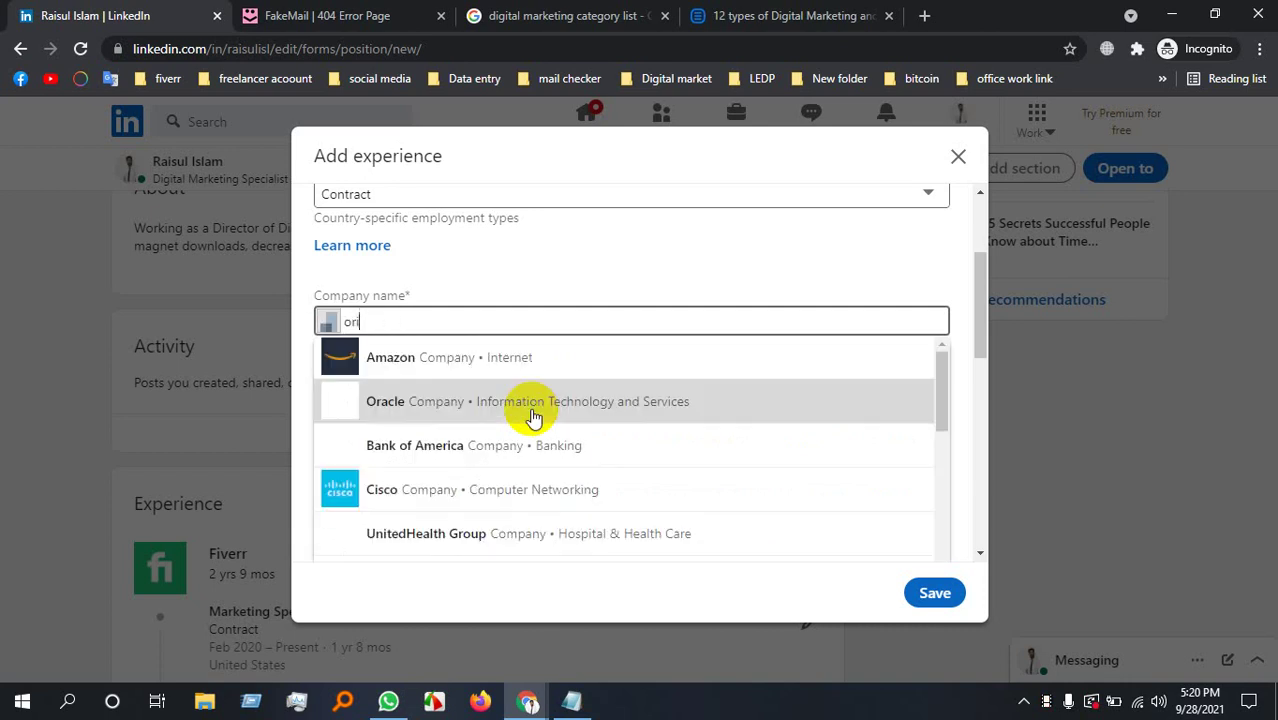
key(BackSpace)
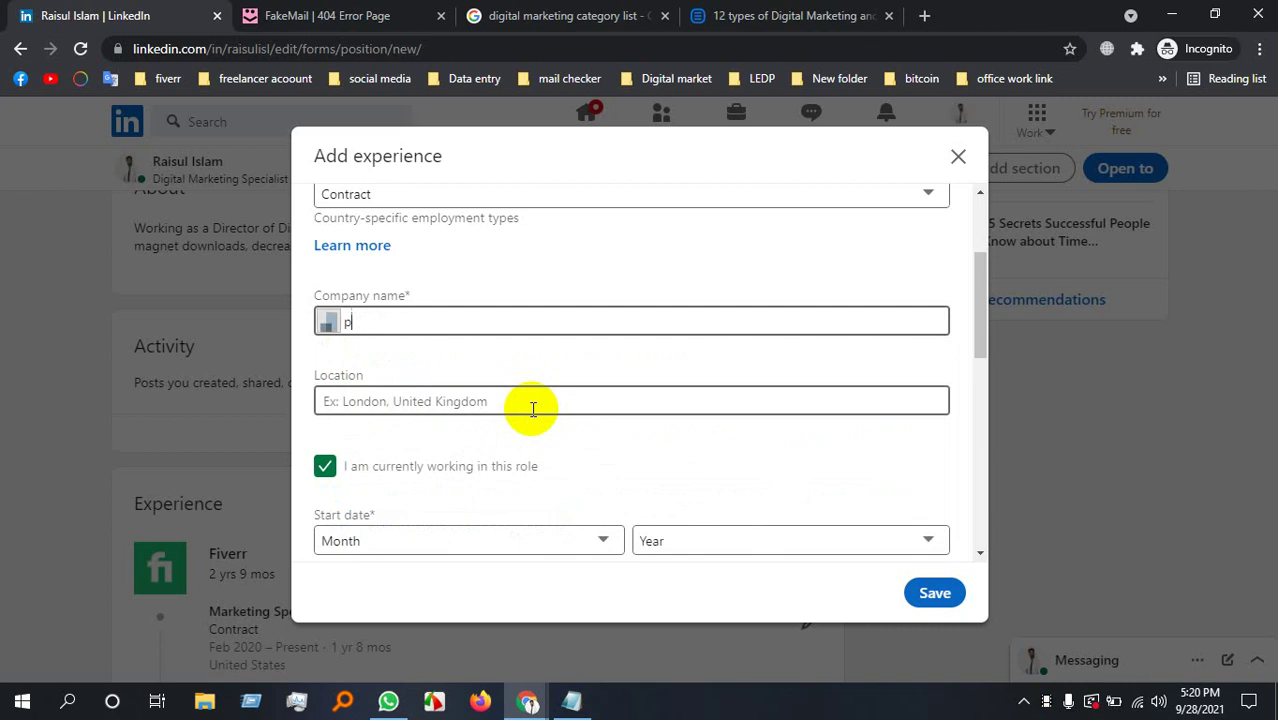
Set the company name to PromoXpo, choosing the matching suggested marketing and advertising company.
text(promo)
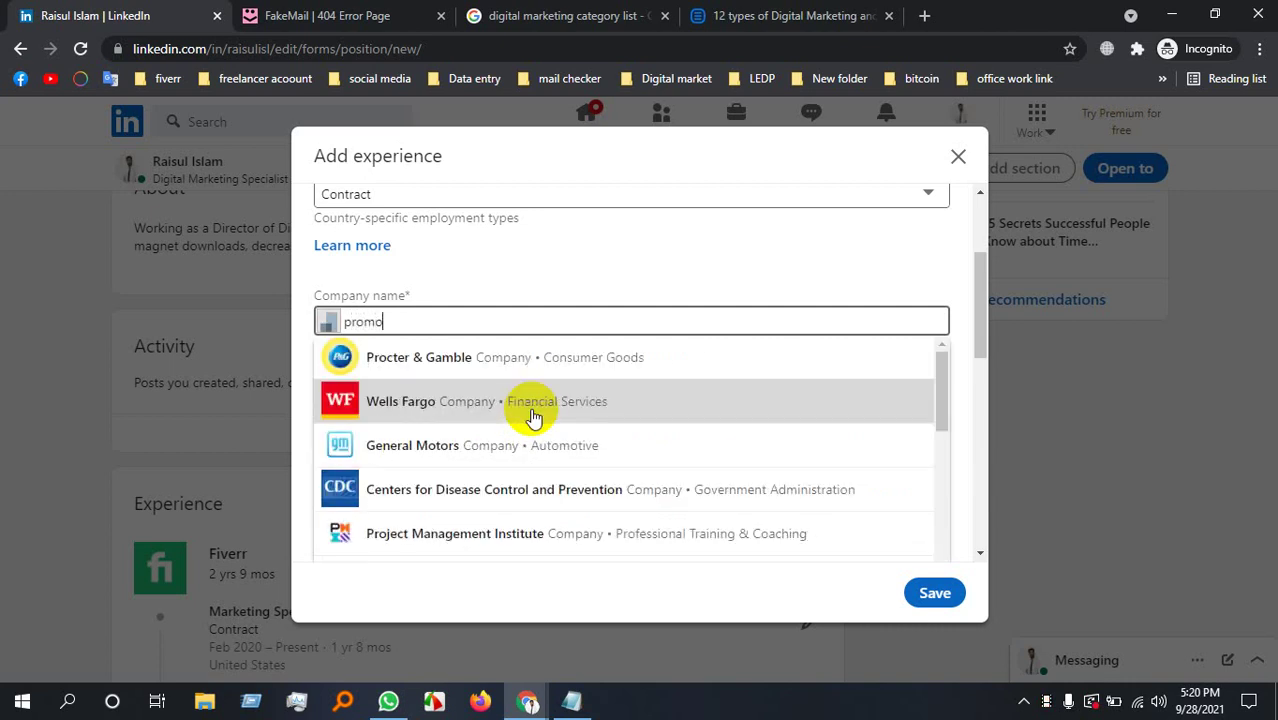
text(xpo)
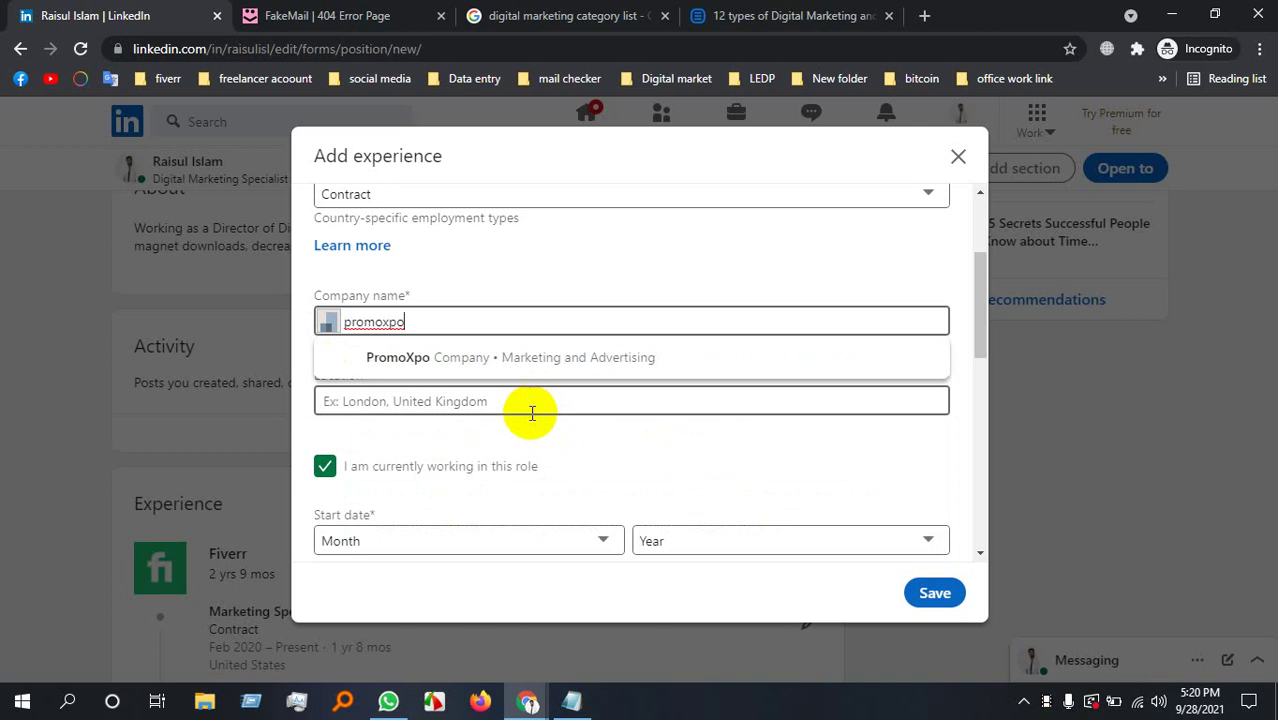
click(495, 357)
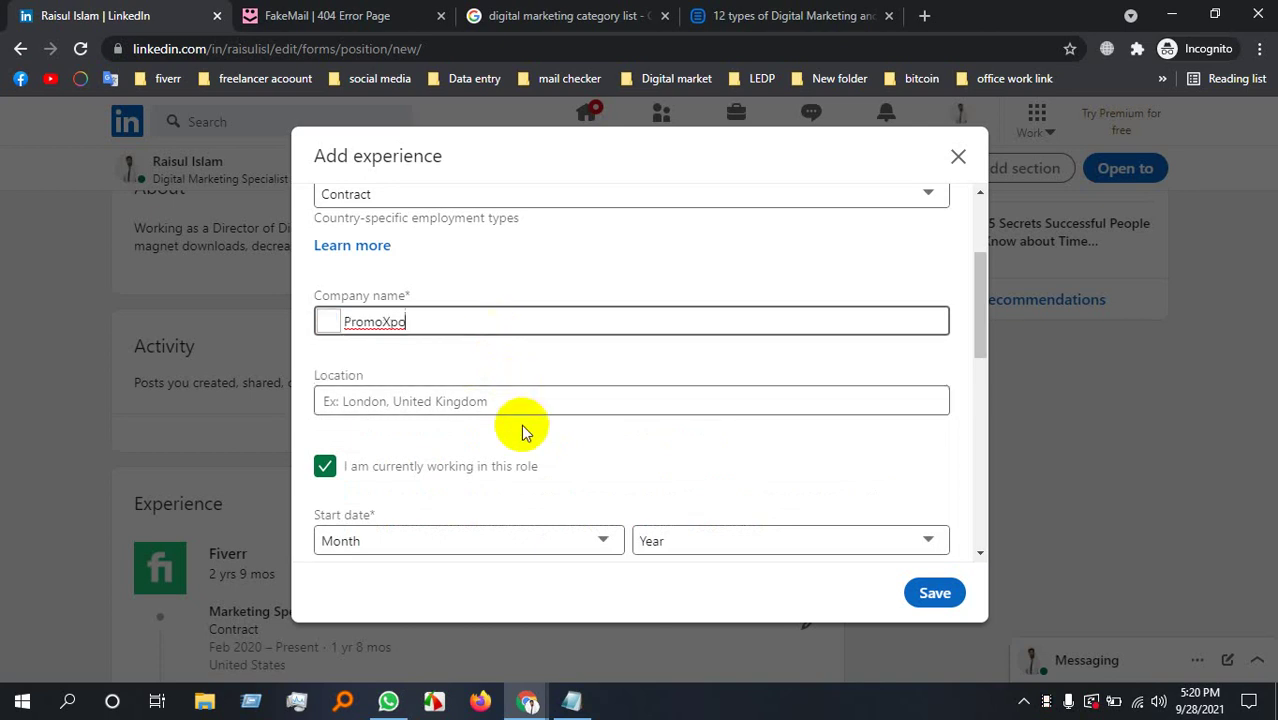
Set the start date of the new experience to January 2019 and review the headline and industry fields.
click(497, 410)
scroll(608, 456, down, 2)
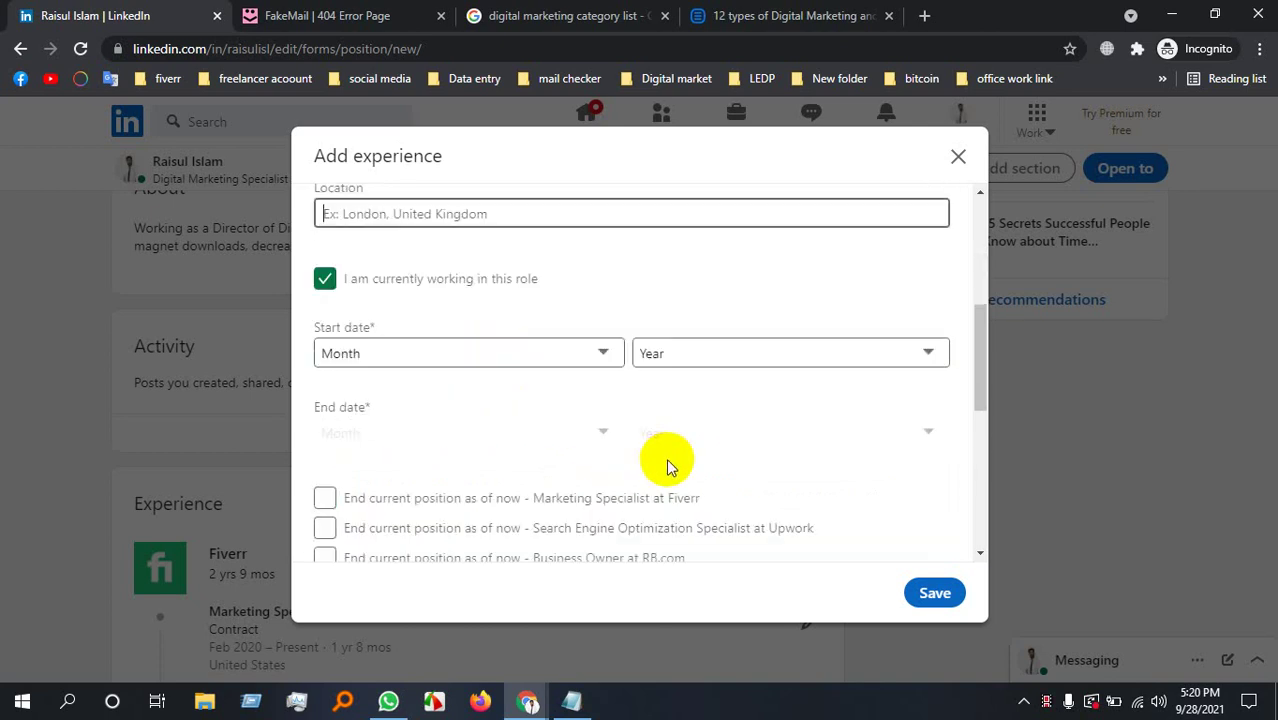
click(585, 352)
click(442, 397)
click(827, 355)
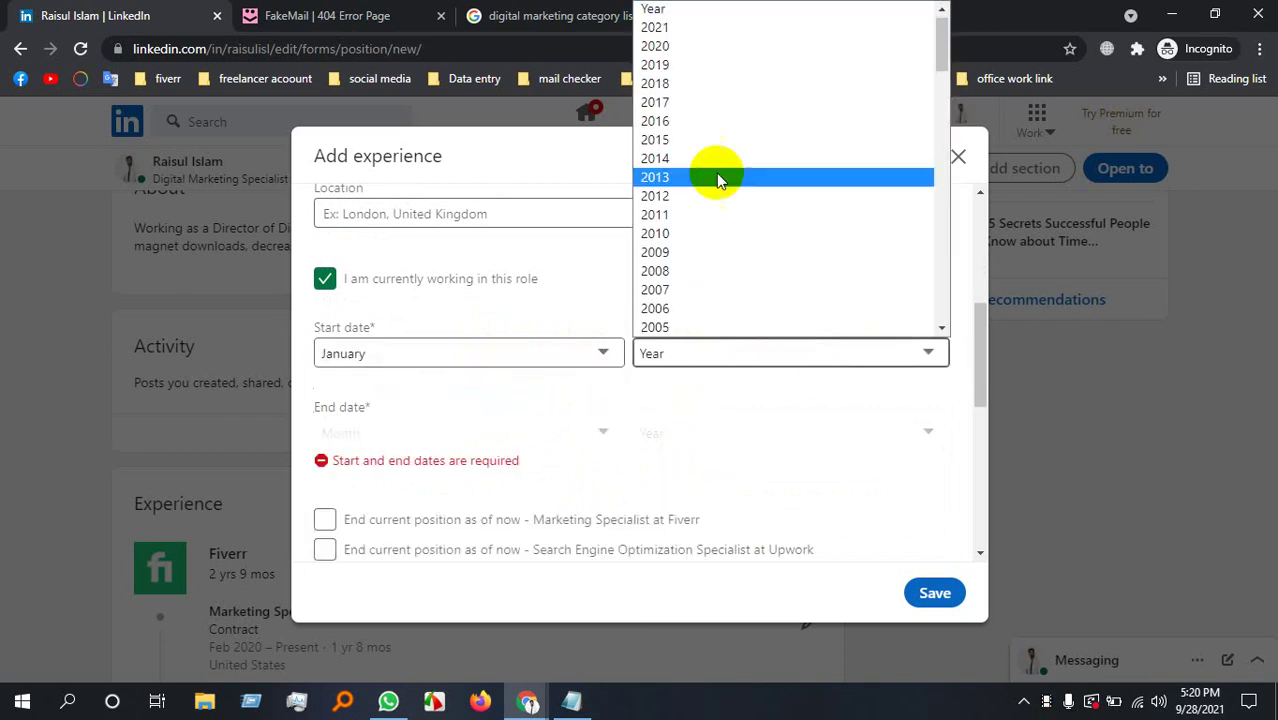
click(690, 67)
scroll(457, 497, down, 1)
scroll(457, 497, down, 3)
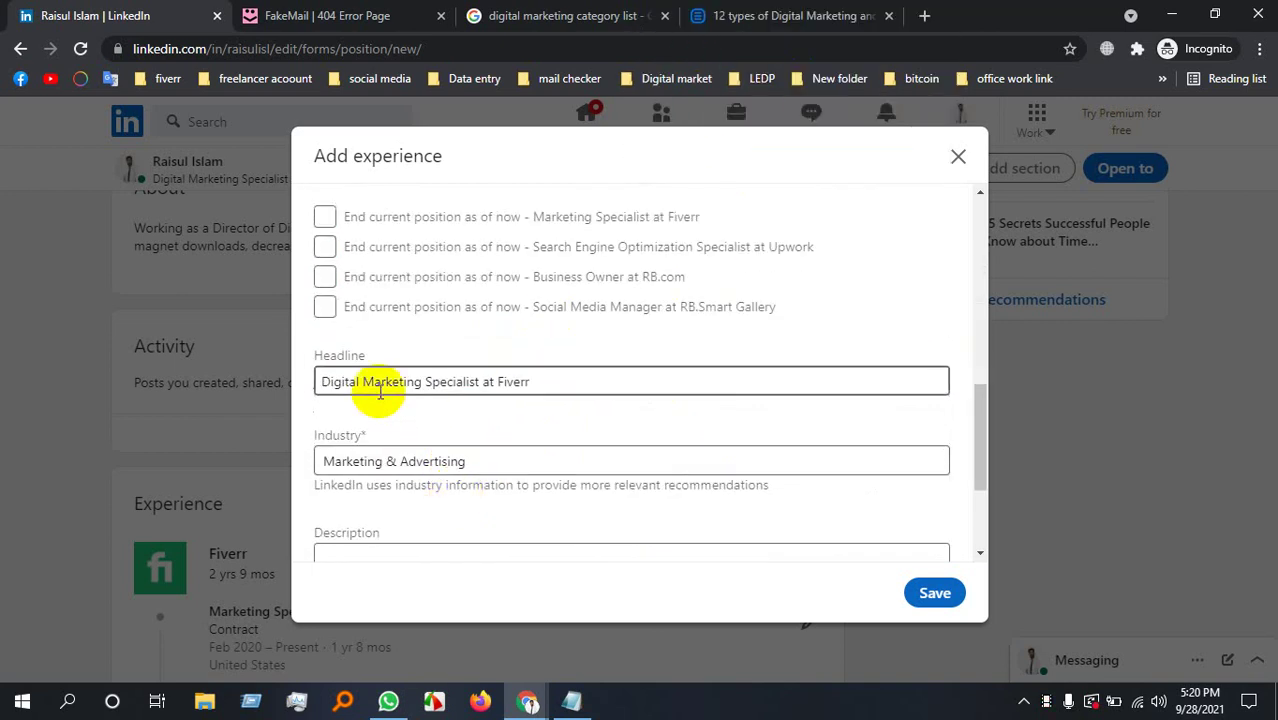
scroll(586, 377, down, 1)
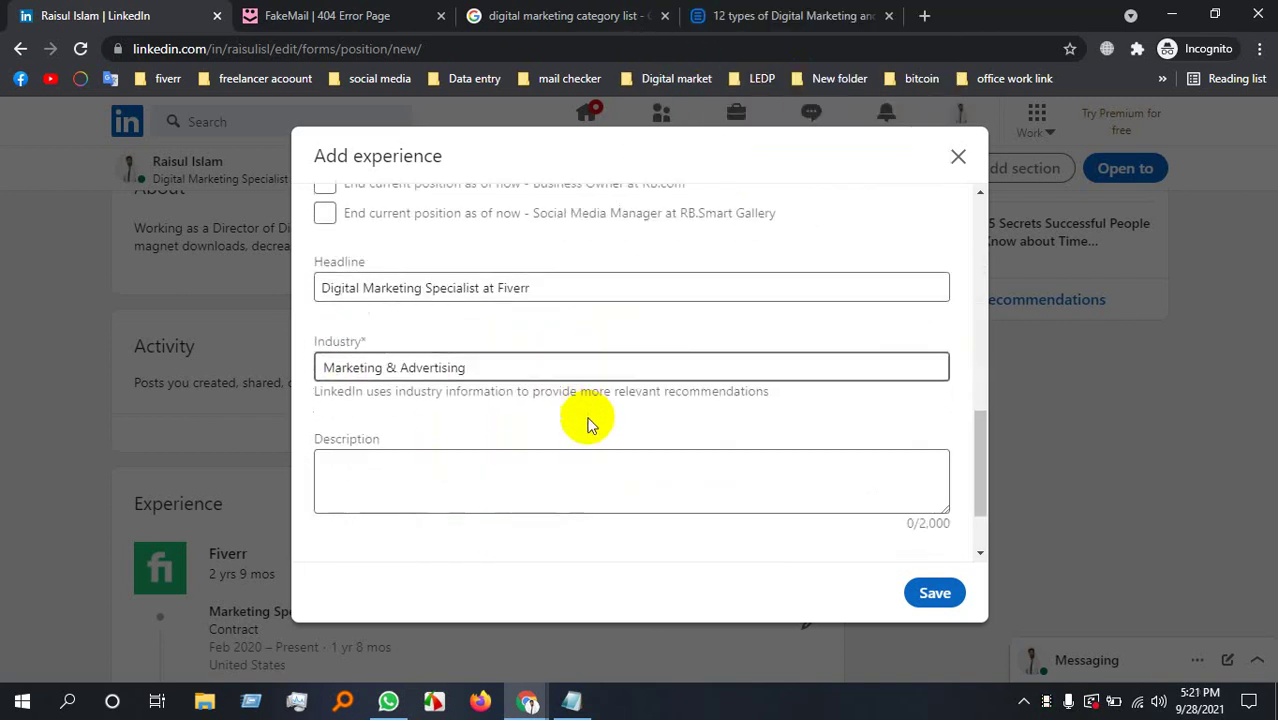
Copy the first two paragraphs about digital influencers from the Influence Marketing section of the 12 types of Digital Marketing article.
click(437, 485)
scroll(438, 478, up, 8)
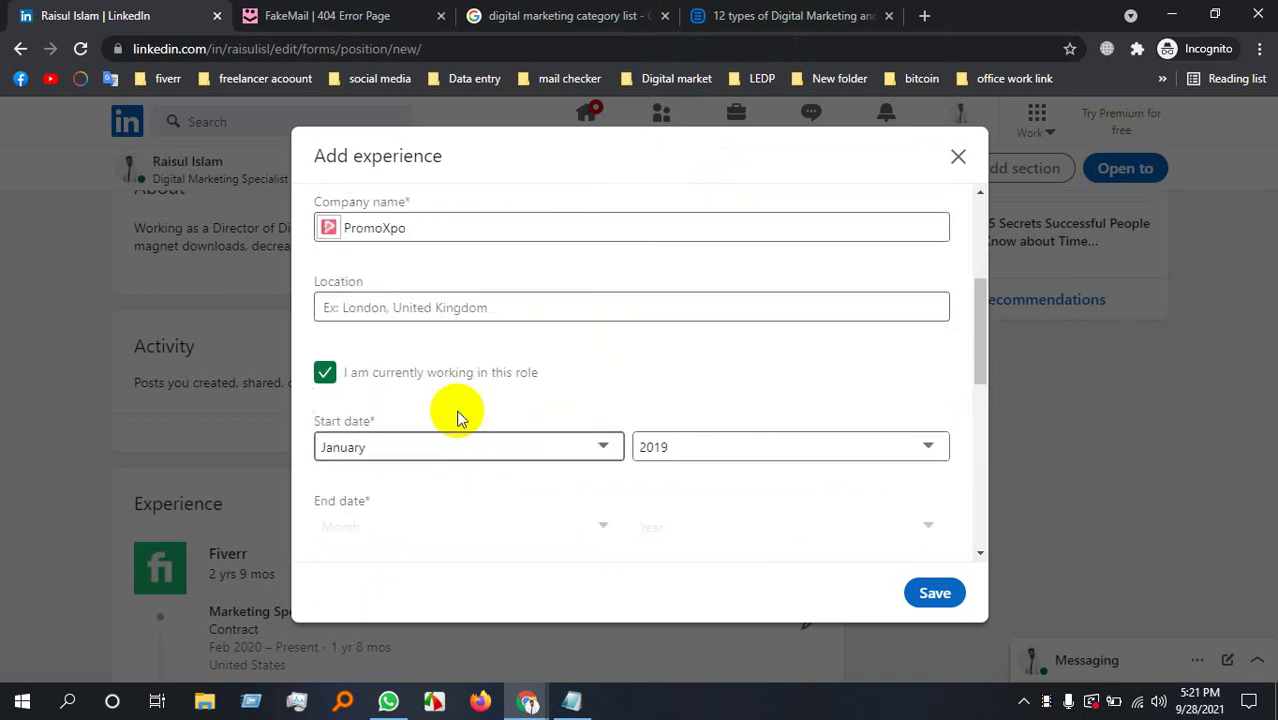
triple_click(386, 310)
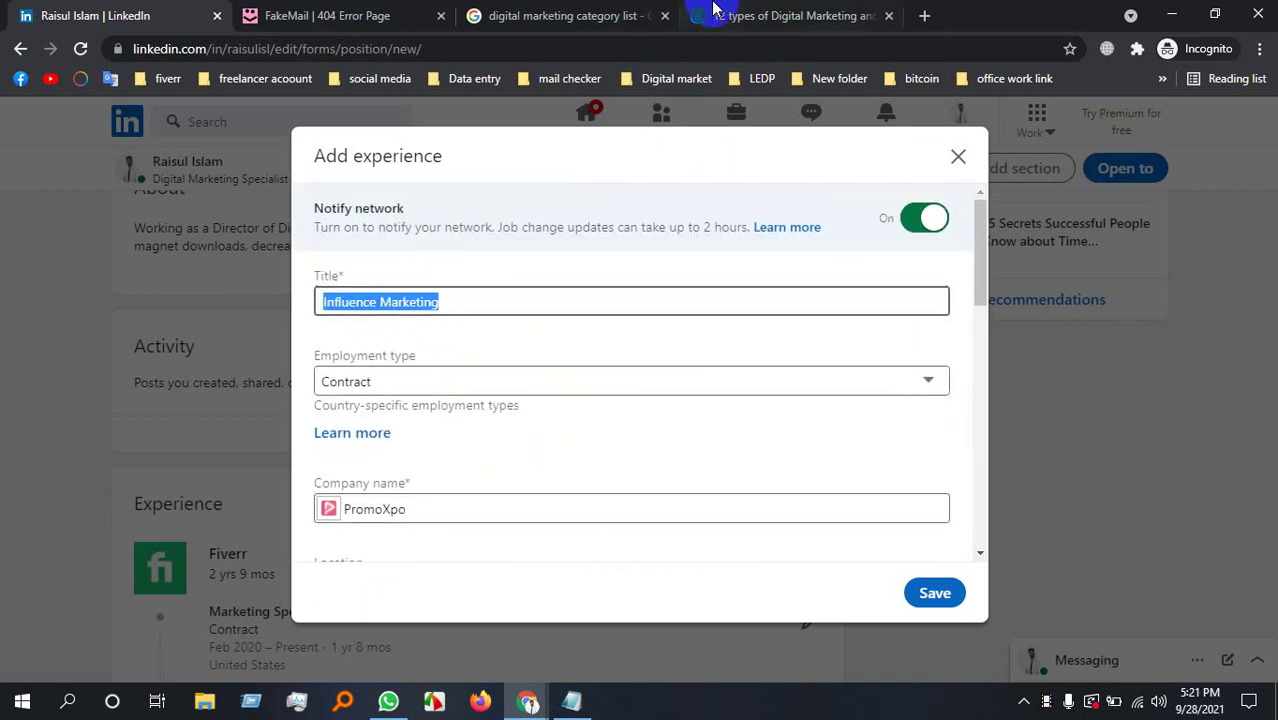
click(805, 18)
scroll(400, 358, up, 10)
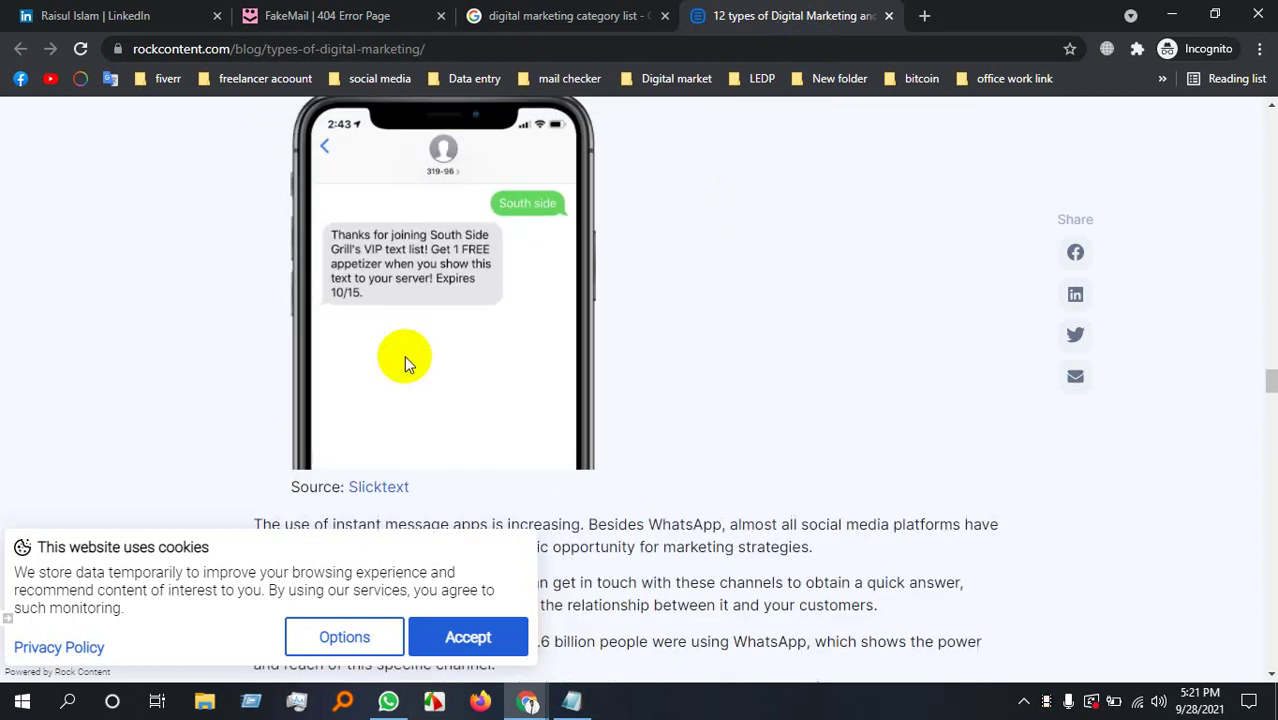
scroll(408, 352, down, 5)
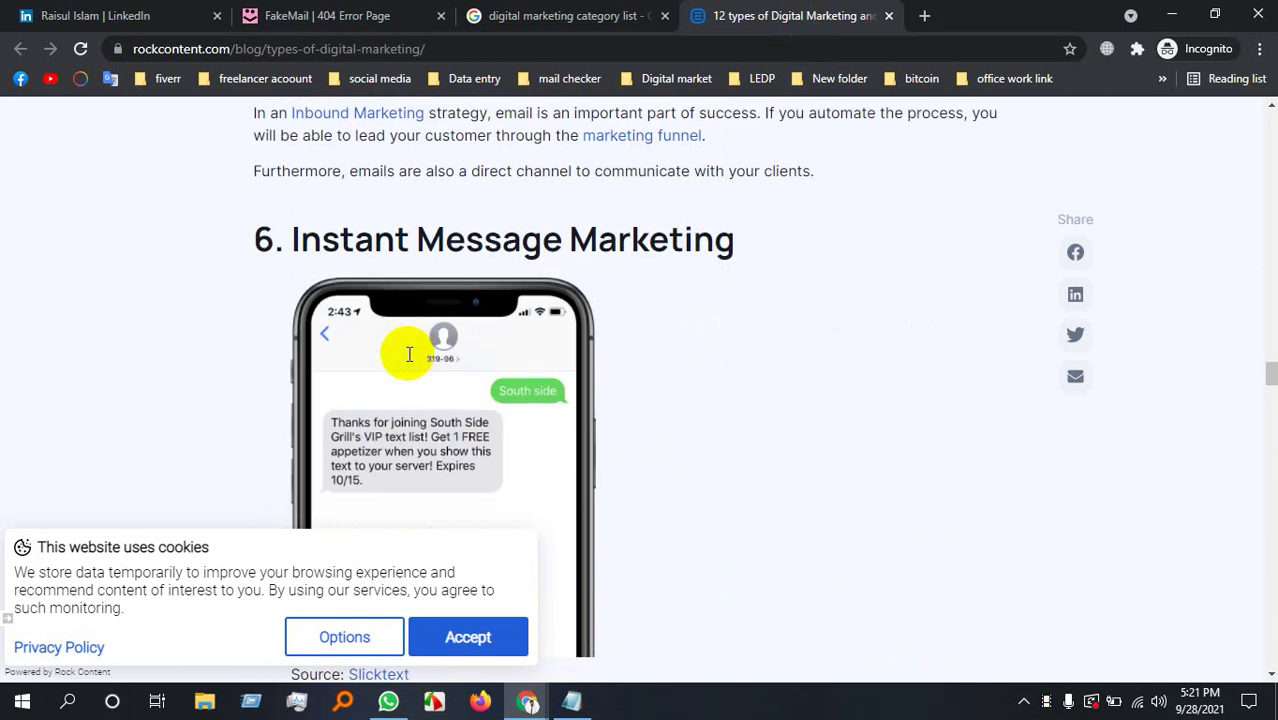
scroll(428, 317, up, 6)
scroll(422, 308, up, 12)
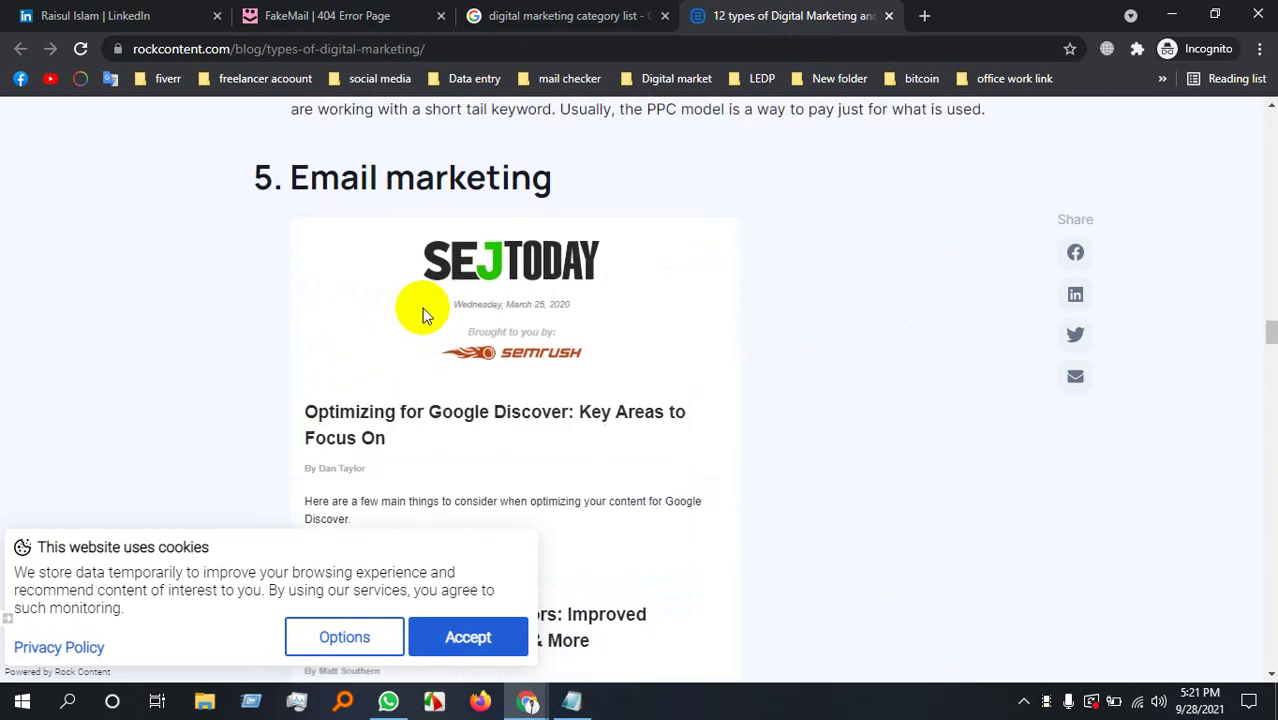
scroll(422, 308, down, 5)
scroll(422, 308, down, 15)
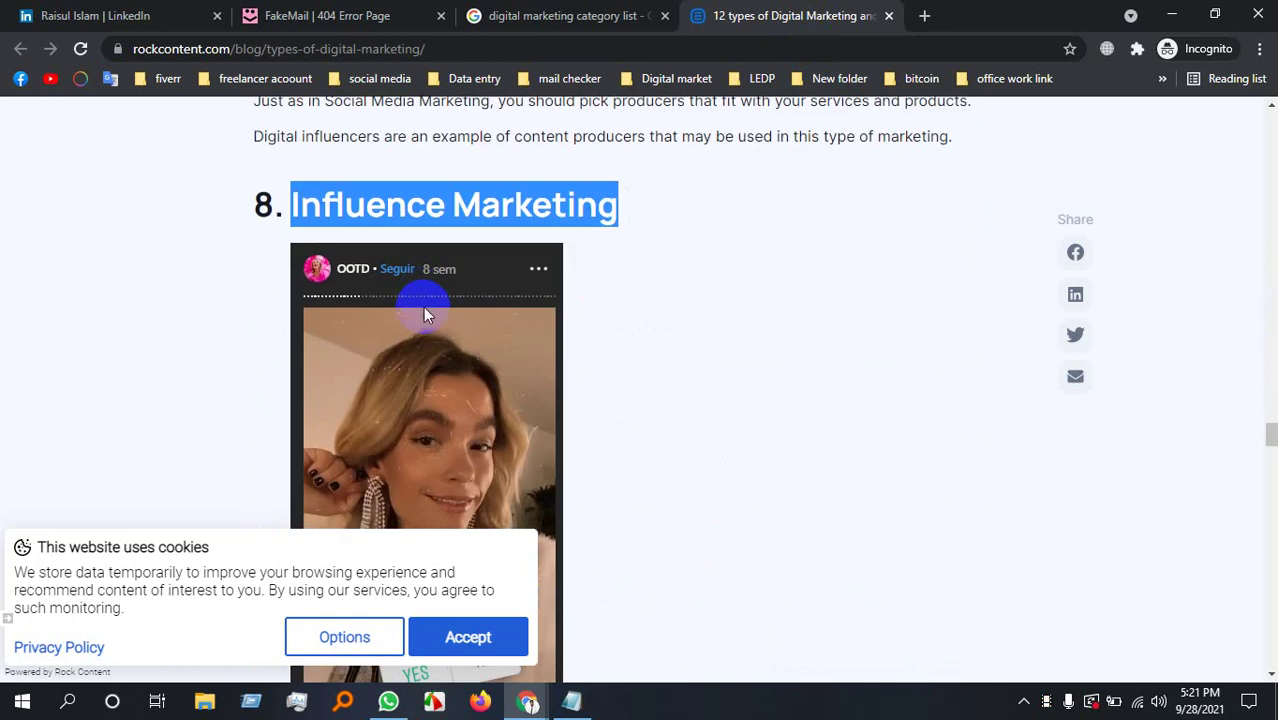
scroll(425, 303, down, 5)
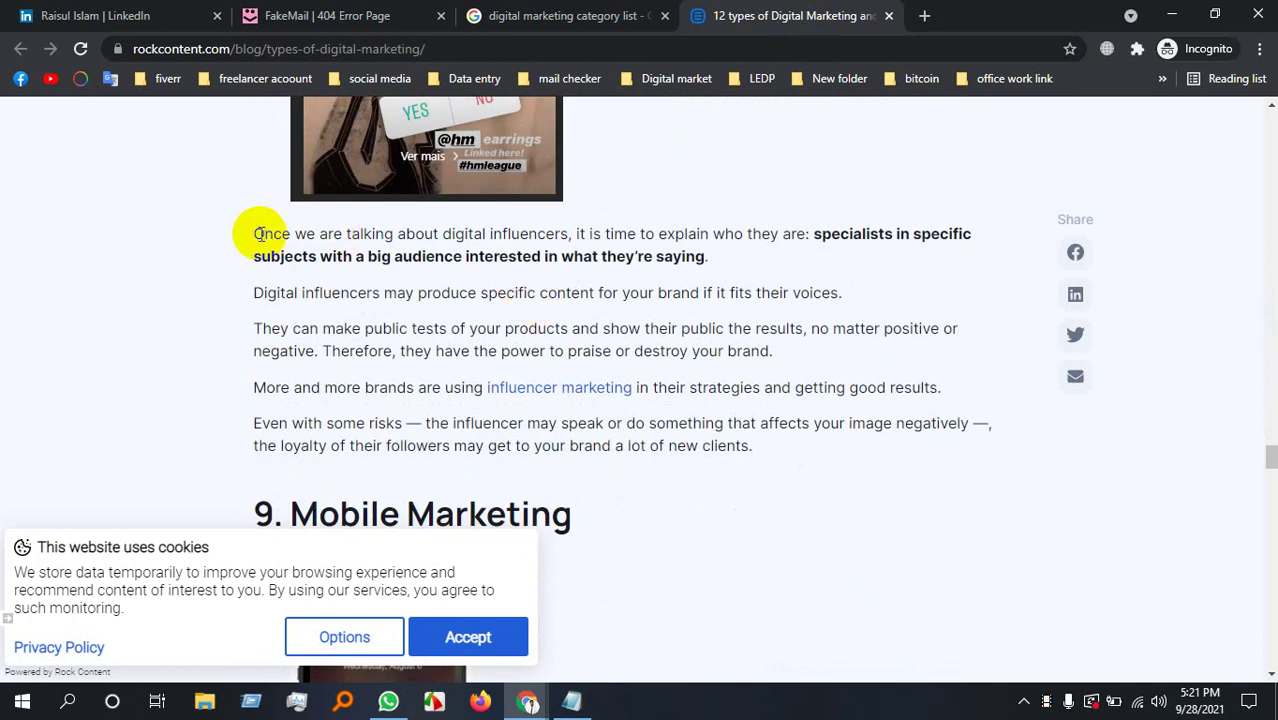
drag(262, 234, 830, 290)
right_click(358, 245)
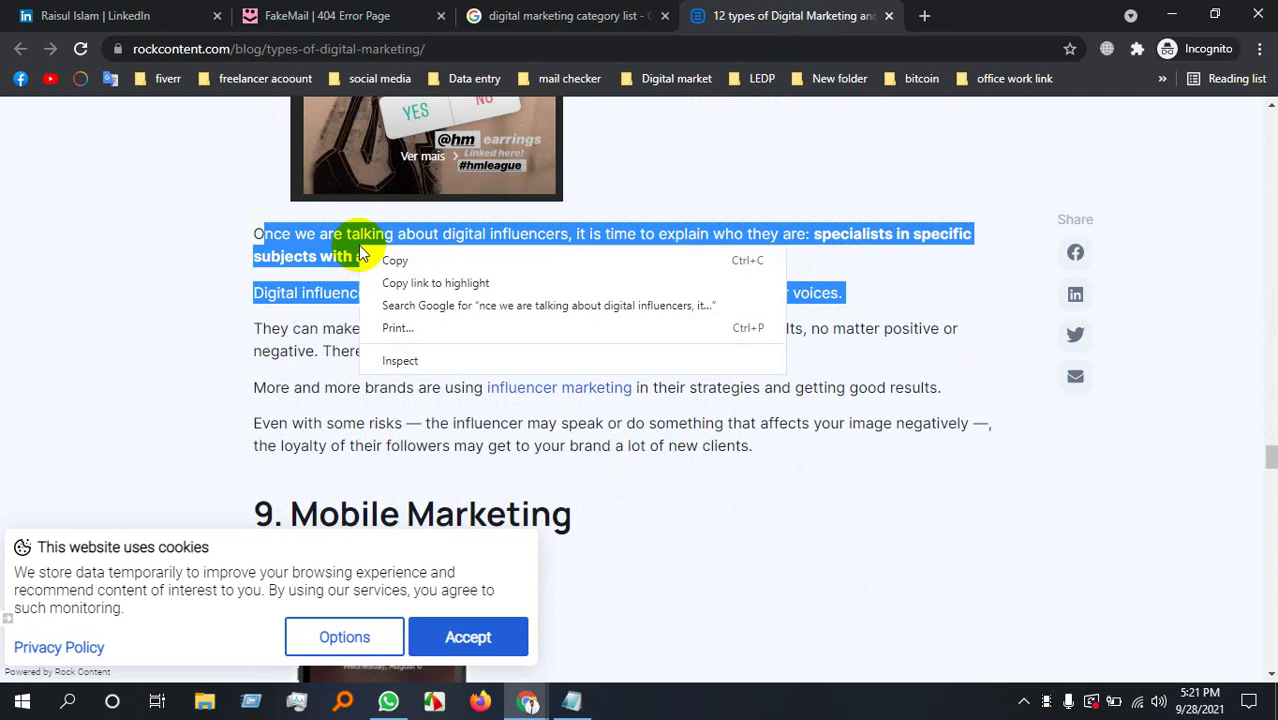
click(284, 236)
drag(255, 234, 916, 288)
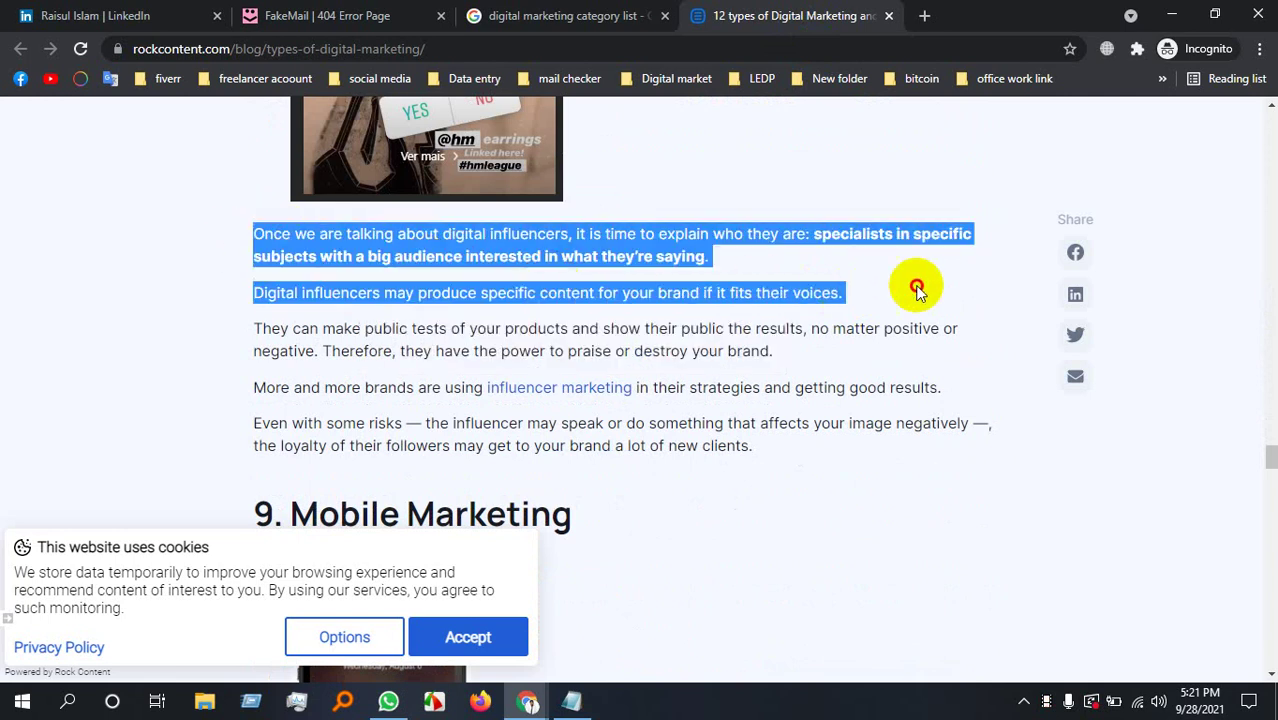
right_click(490, 260)
click(516, 272)
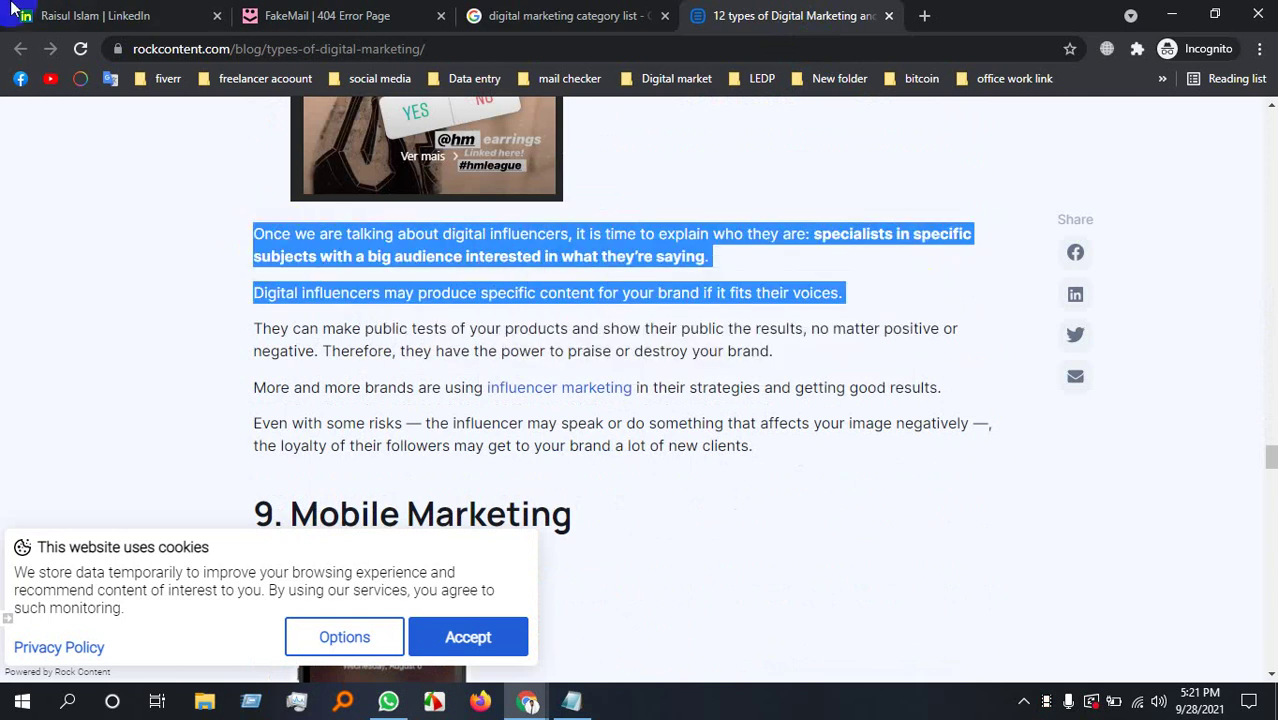
Paste the copied digital influencer text as the description of the new PromoXpo experience on LinkedIn.
click(105, 15)
scroll(466, 440, down, 10)
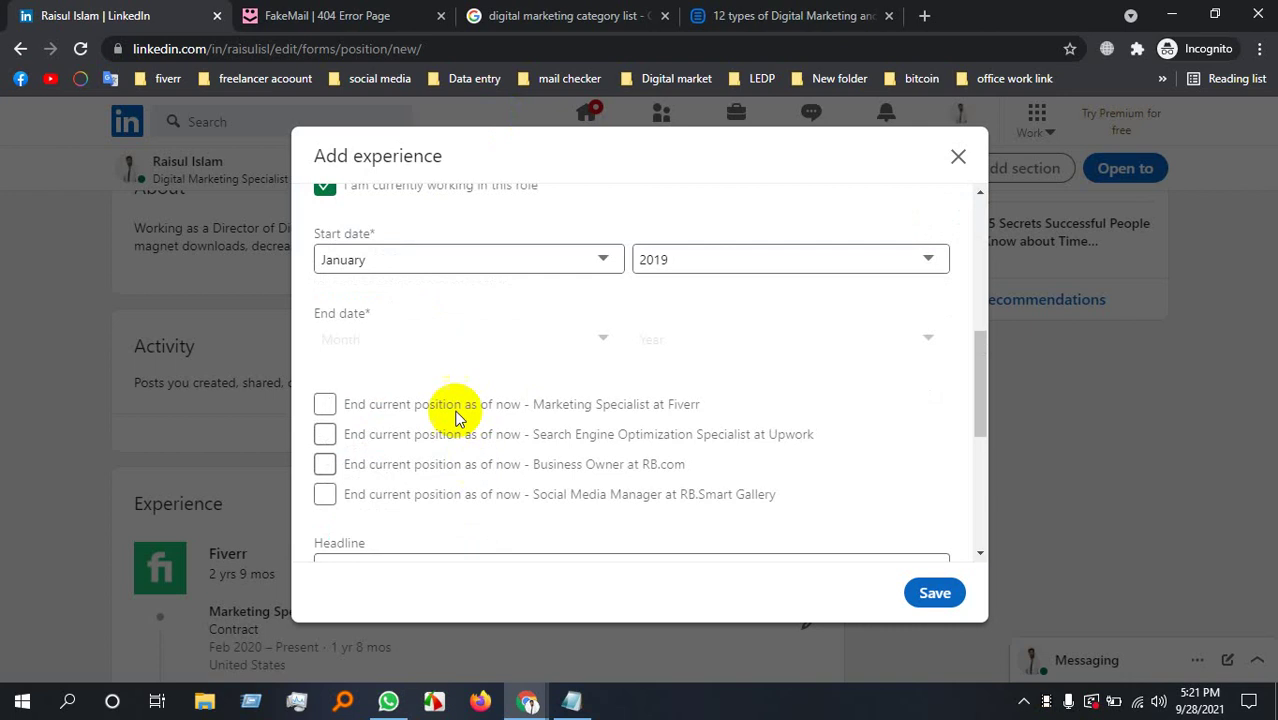
right_click(472, 378)
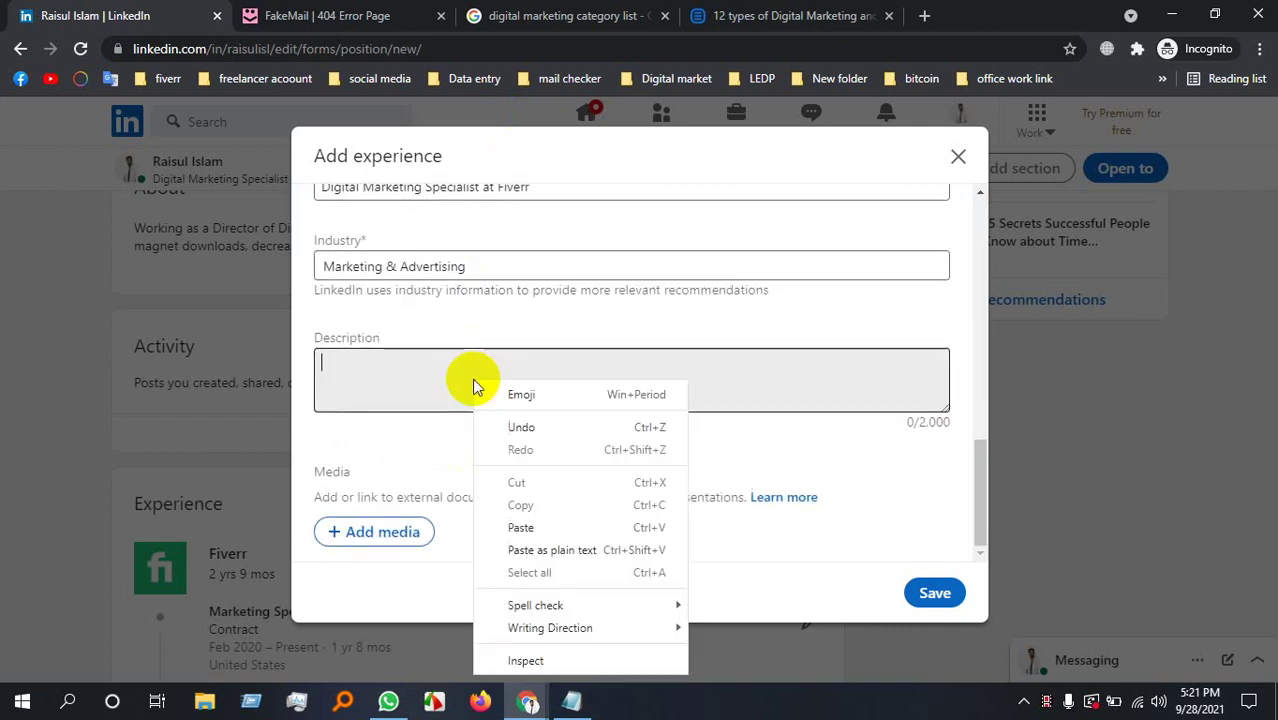
click(516, 524)
scroll(505, 388, up, 1)
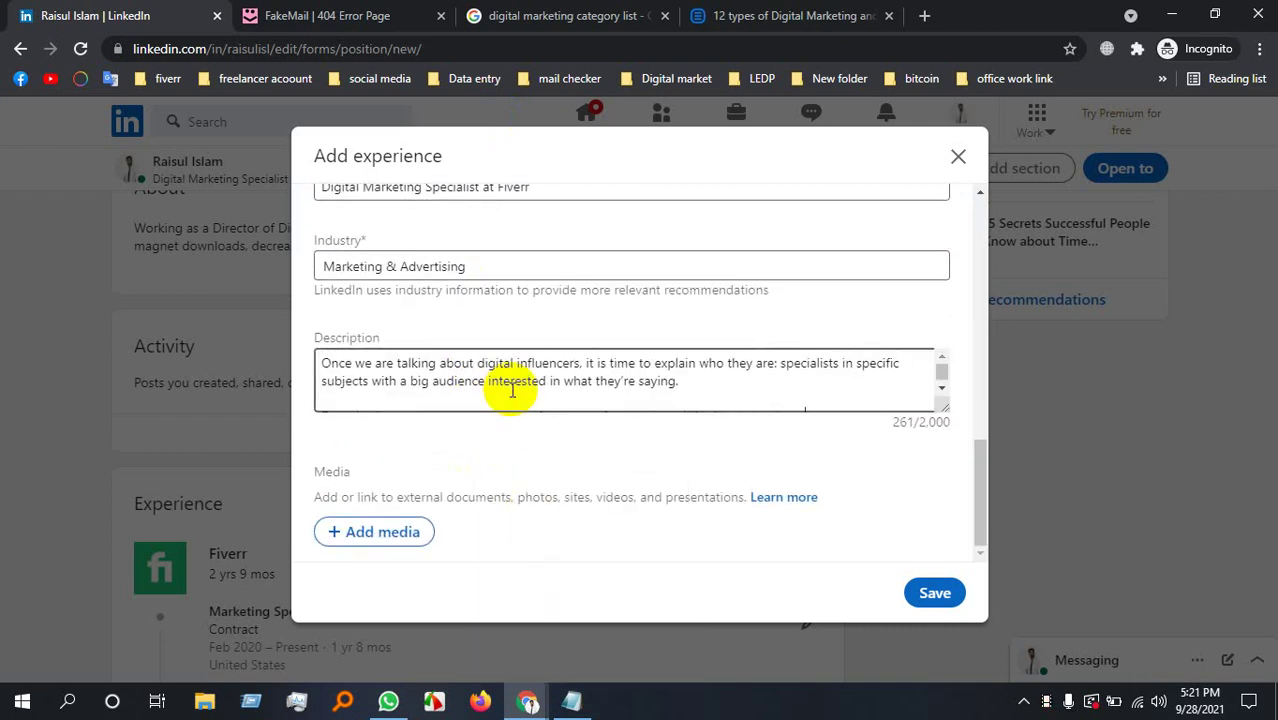
Save the new experience and answer No to whether the job was found on LinkedIn, saving that answer.
click(933, 593)
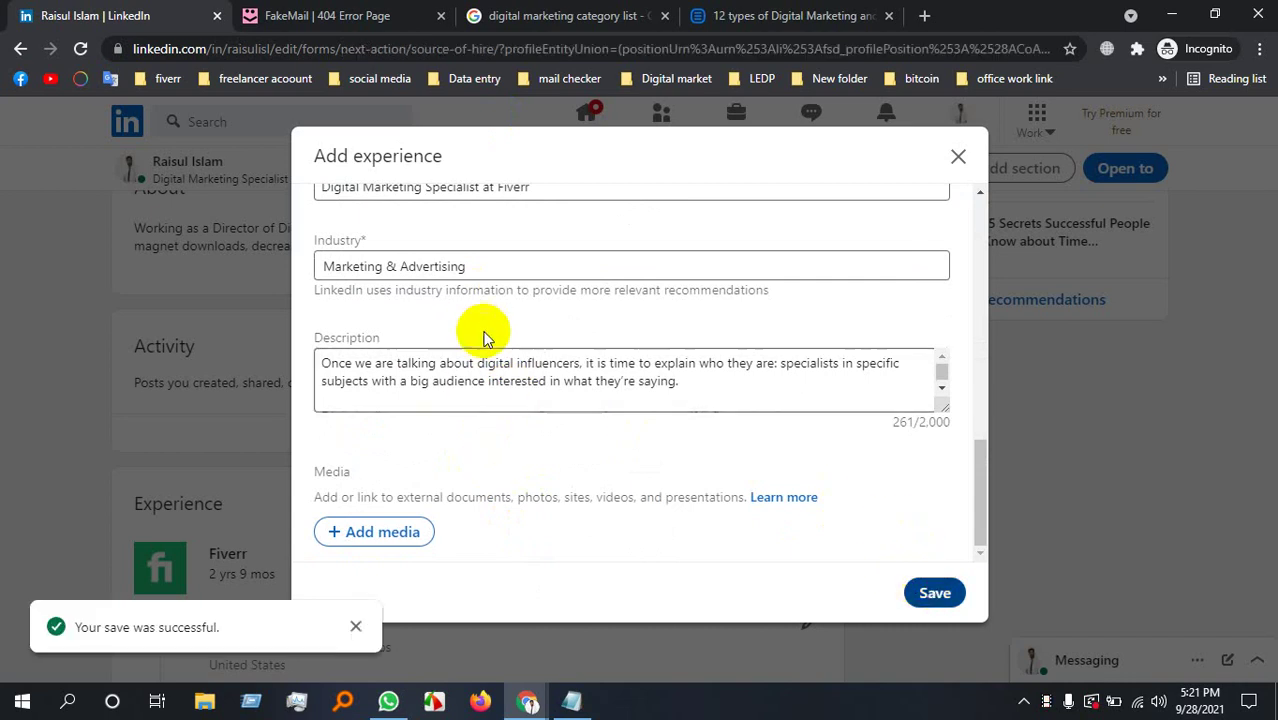
click(351, 472)
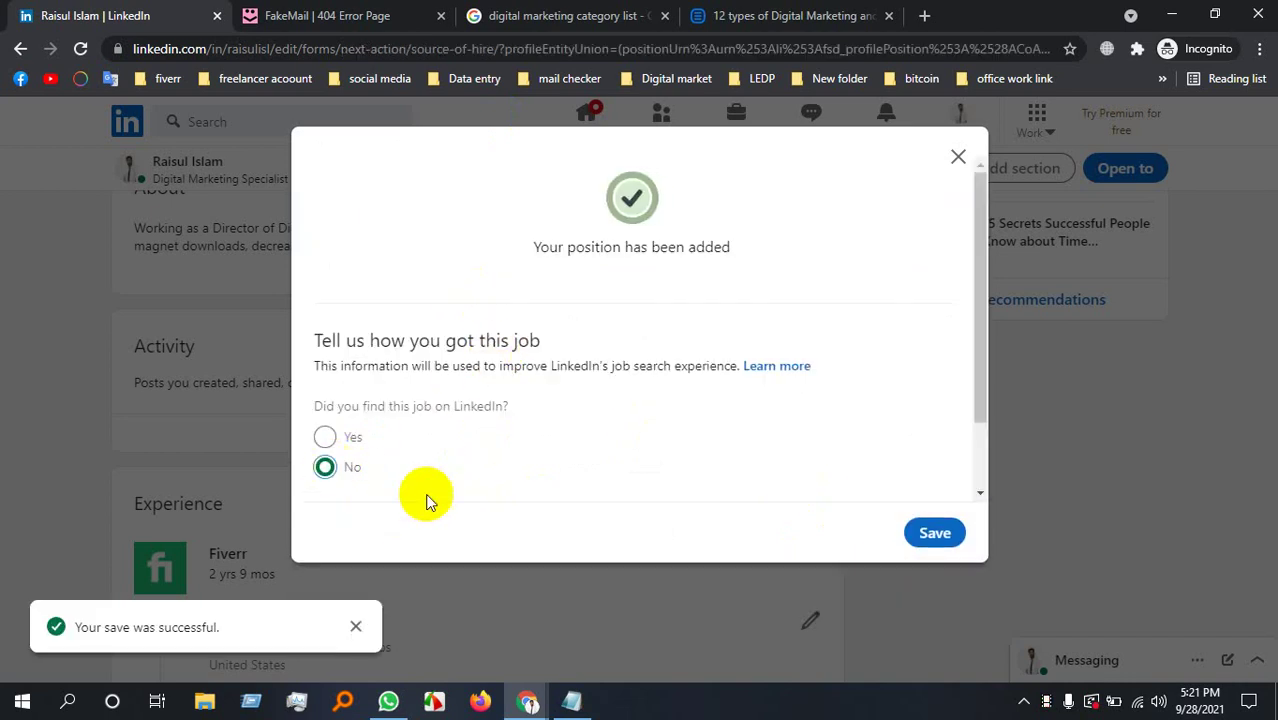
click(935, 534)
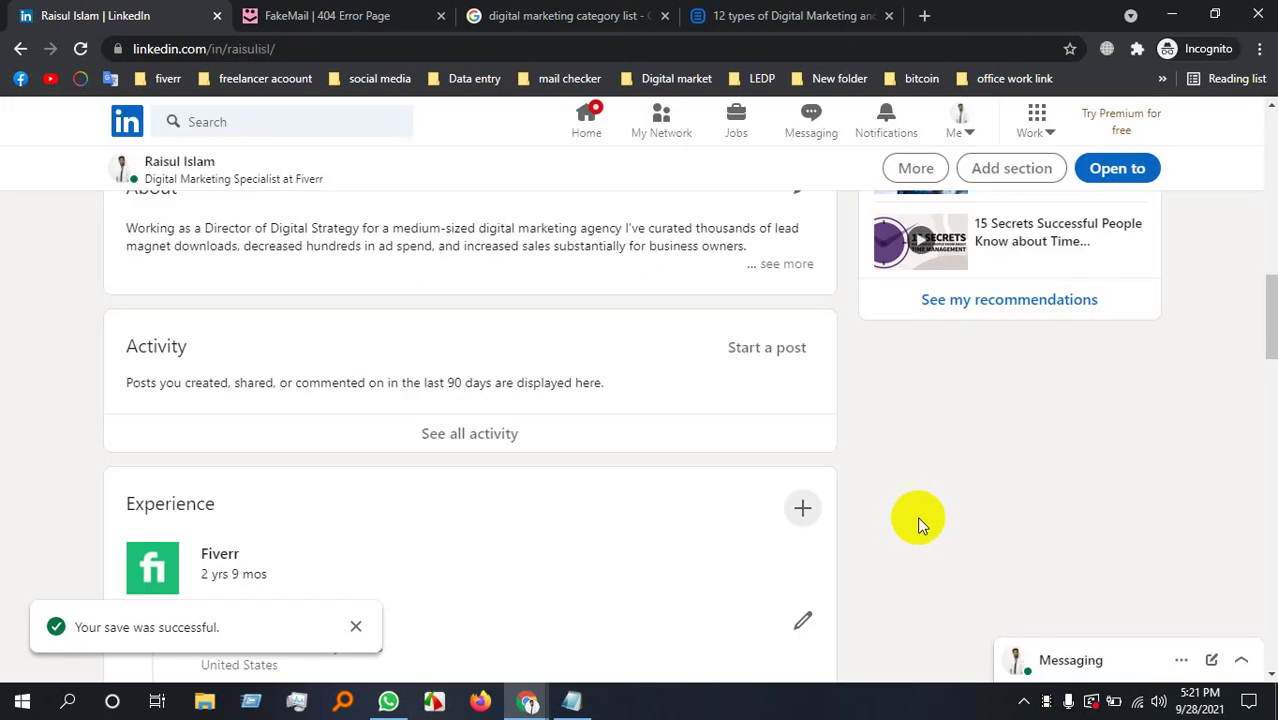
Reload the LinkedIn profile and review its experience entries from Fiverr down to Social Media Manager.
click(80, 48)
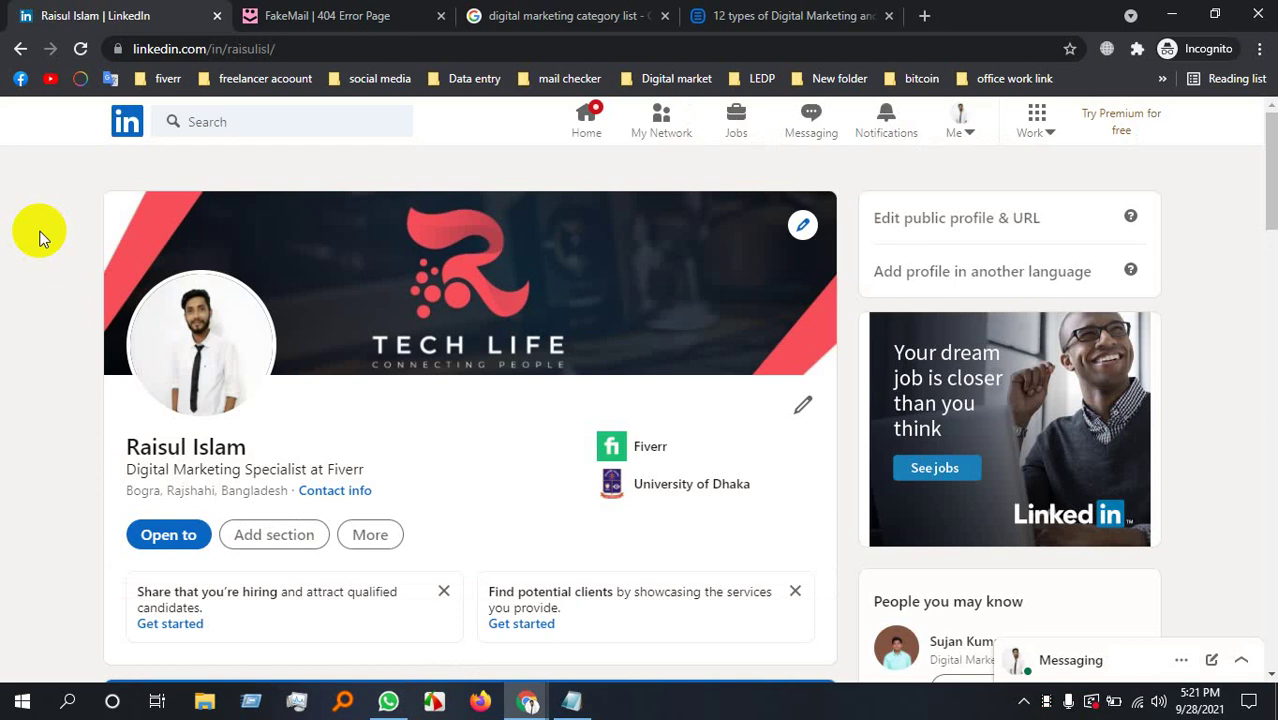
scroll(243, 106, down, 3)
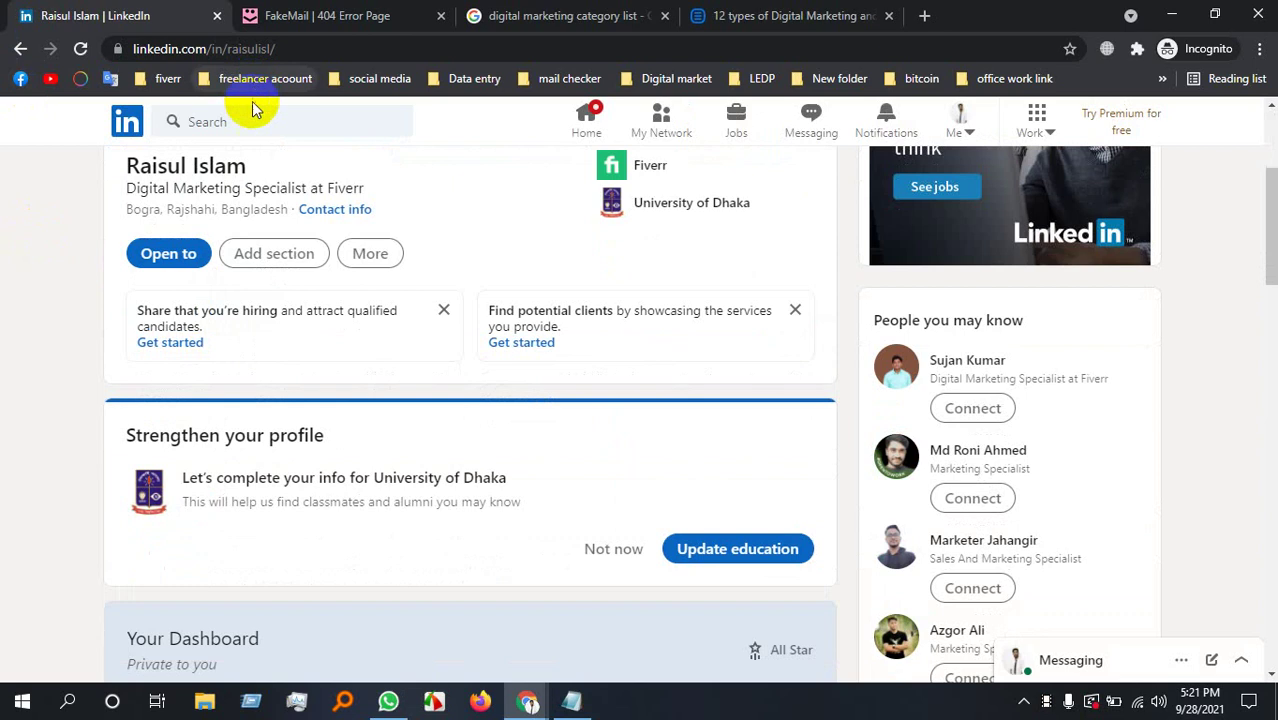
scroll(73, 277, down, 2)
scroll(75, 280, down, 8)
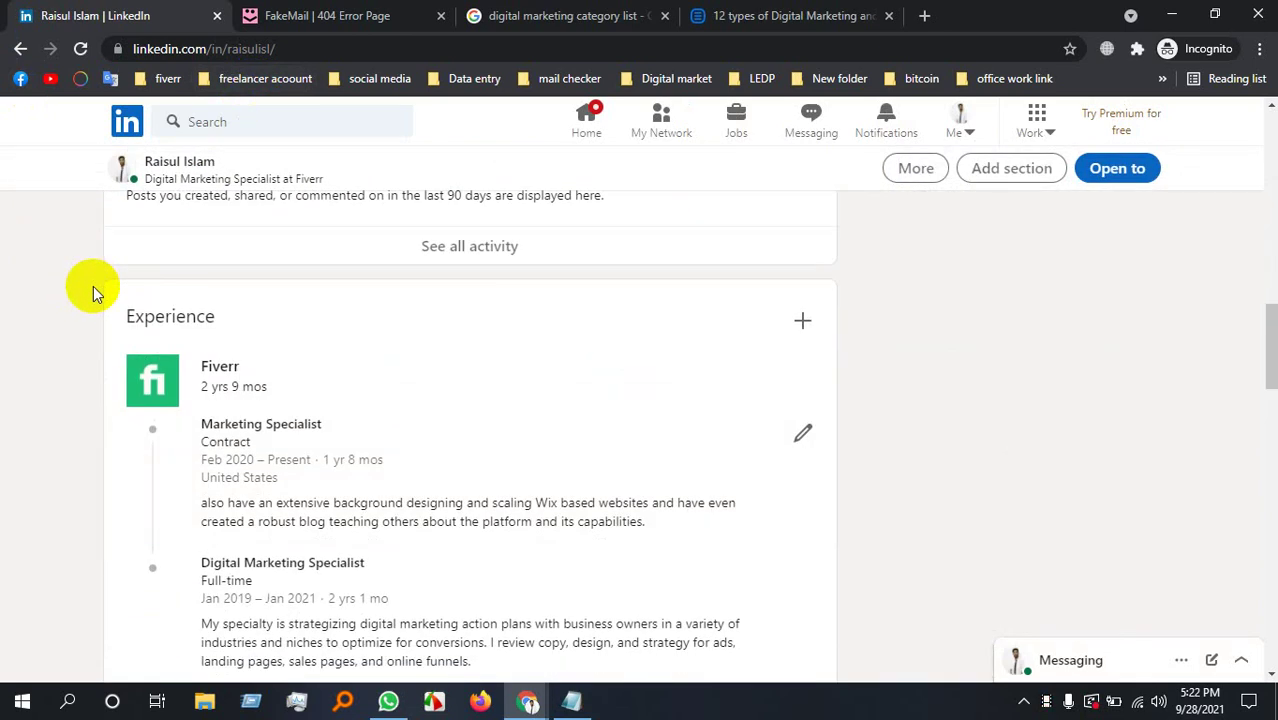
scroll(93, 286, down, 5)
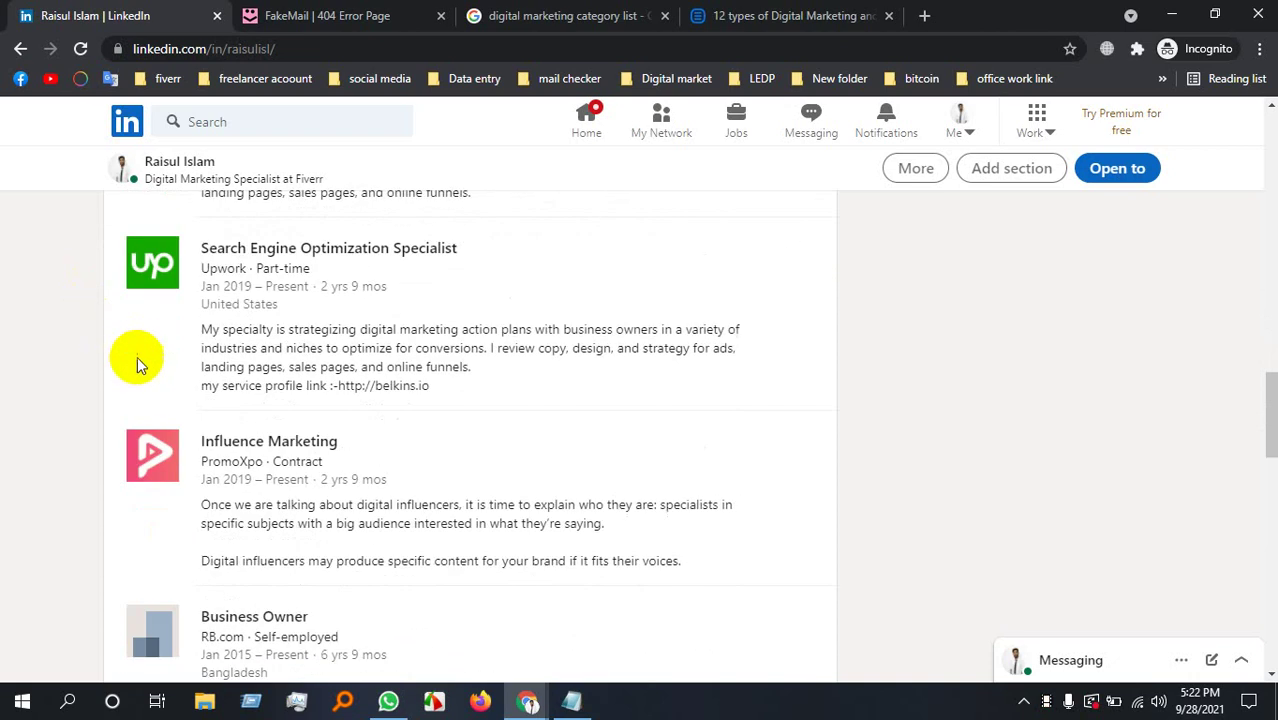
scroll(145, 350, down, 2)
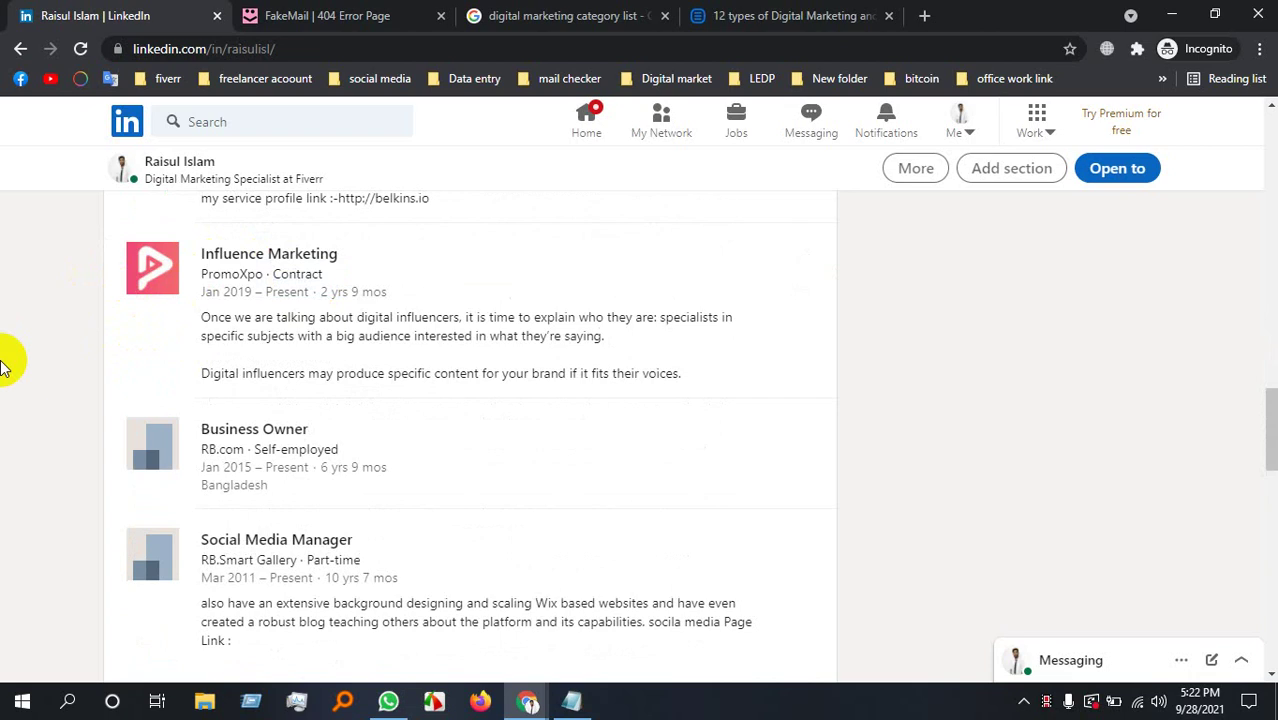
scroll(194, 385, down, 1)
scroll(205, 371, up, 10)
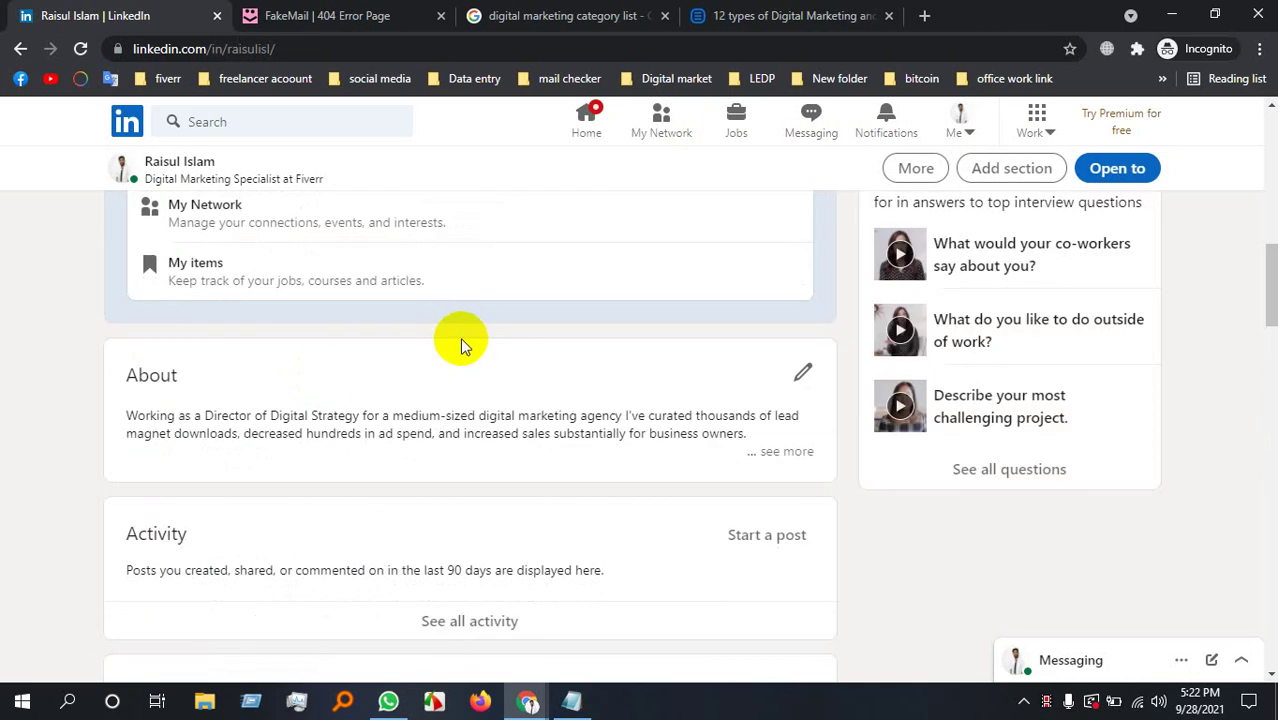
scroll(455, 345, down, 8)
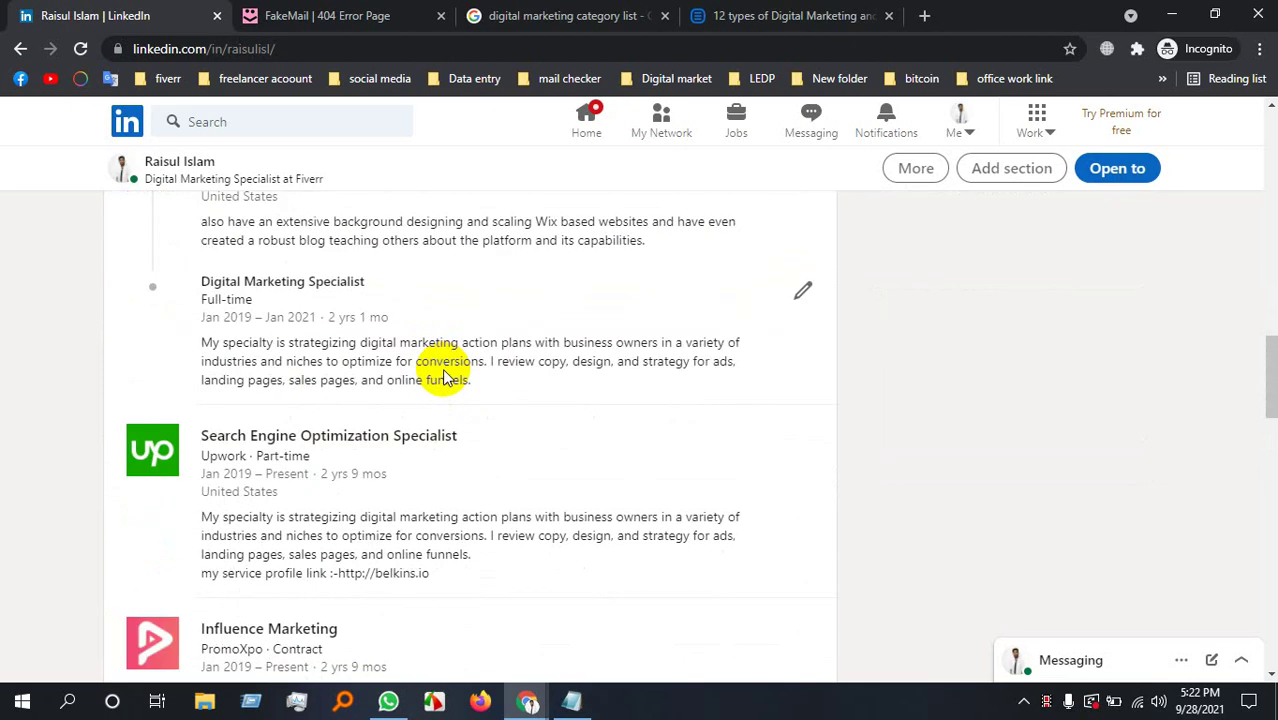
scroll(445, 379, down, 1)
scroll(445, 379, down, 2)
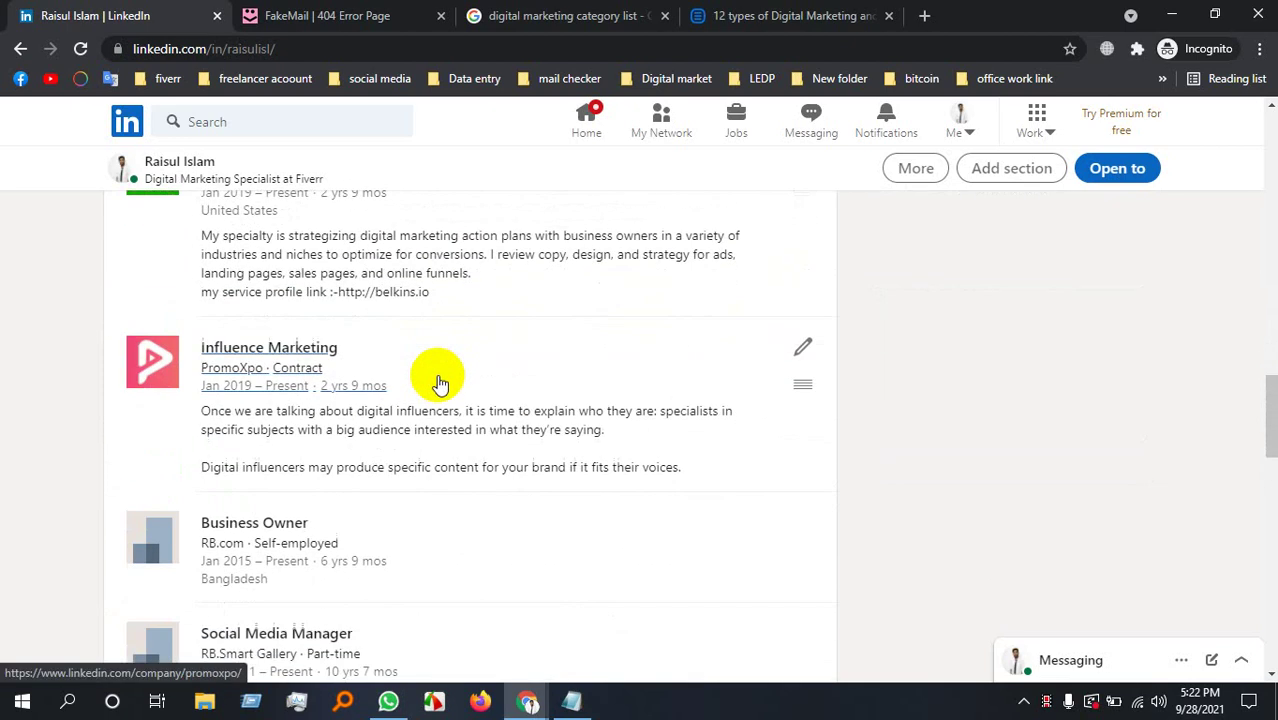
Open the PromoXpo company page from the Influence Marketing experience in a new tab, check its About overview, and return to the profile.
drag(205, 343, 5, 350)
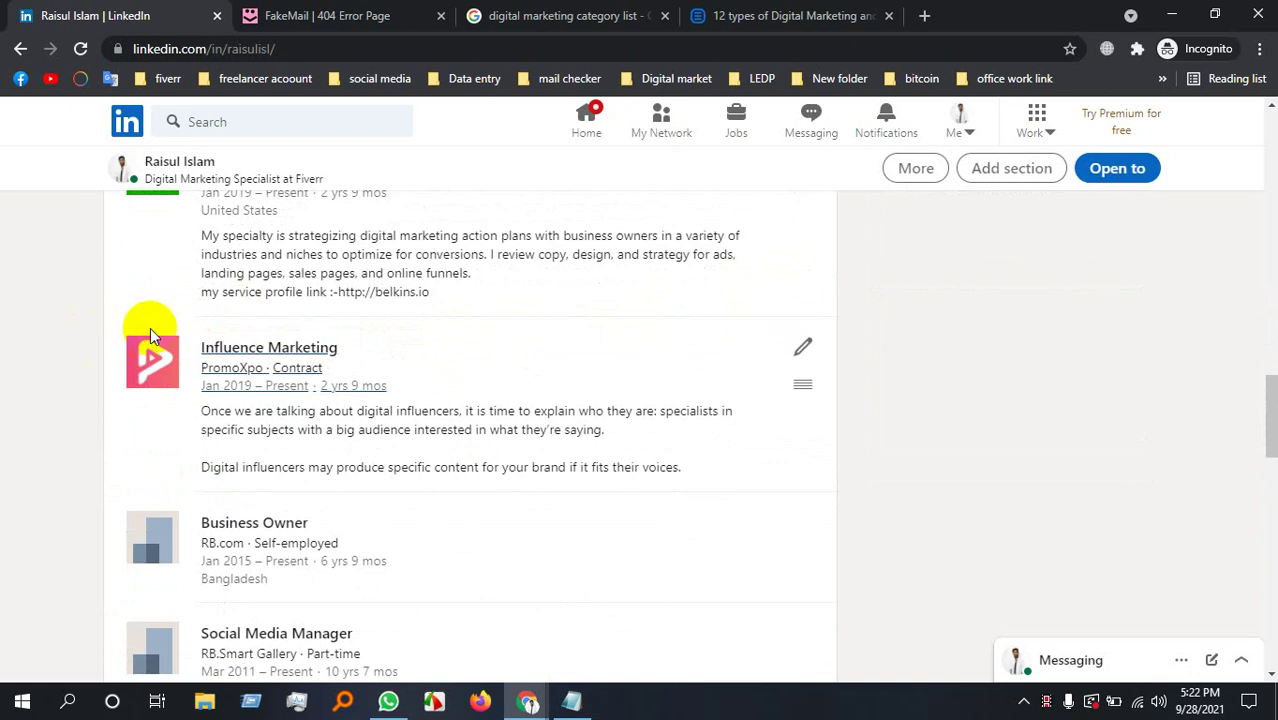
drag(202, 347, 9, 343)
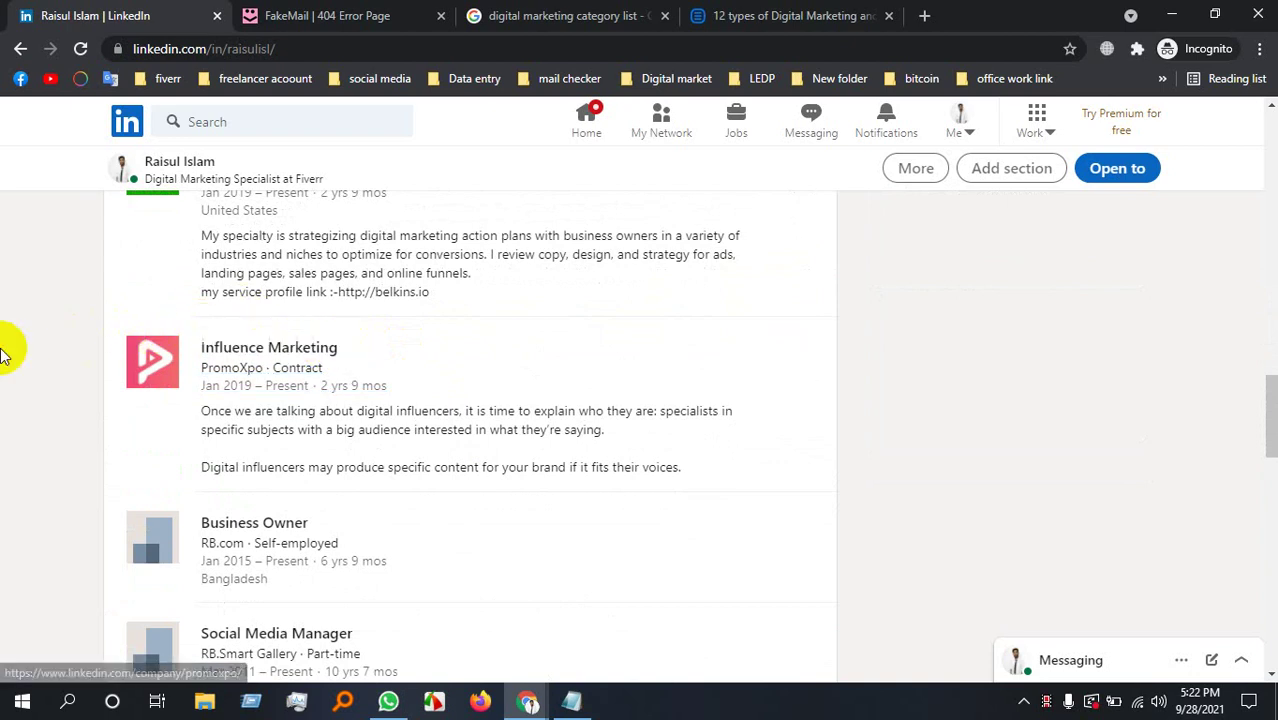
right_click(243, 350)
click(283, 366)
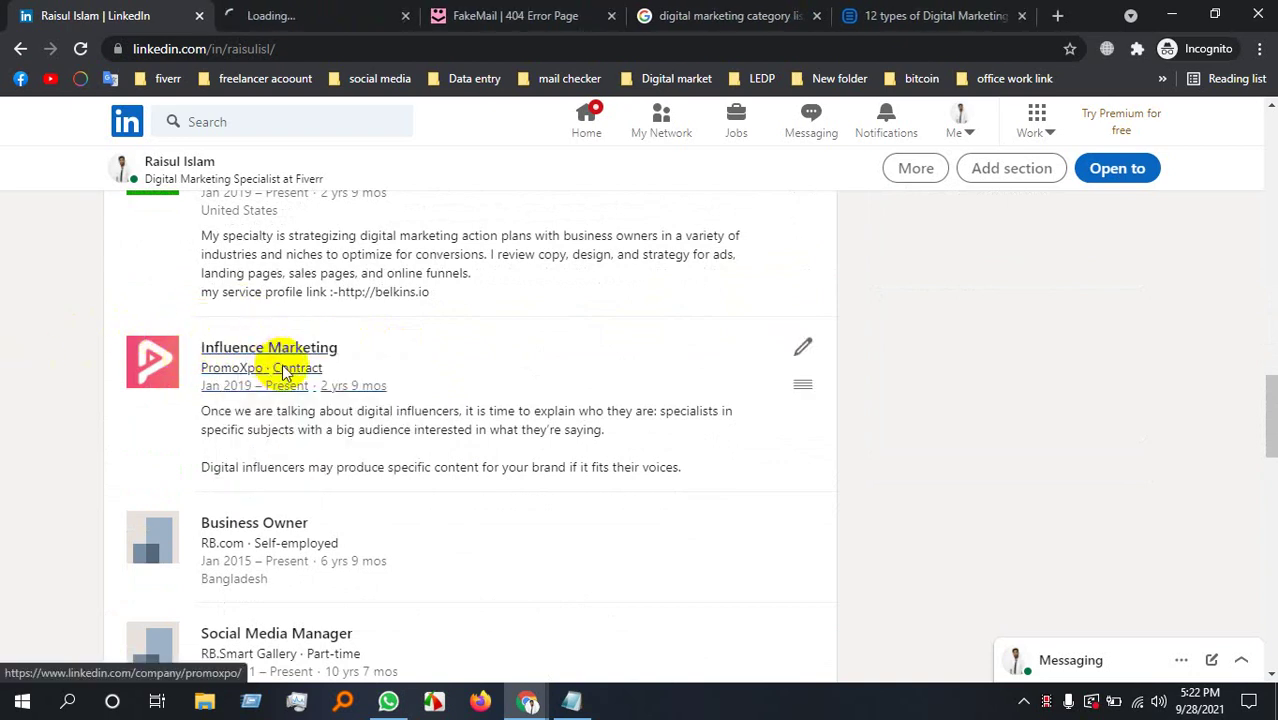
click(322, 10)
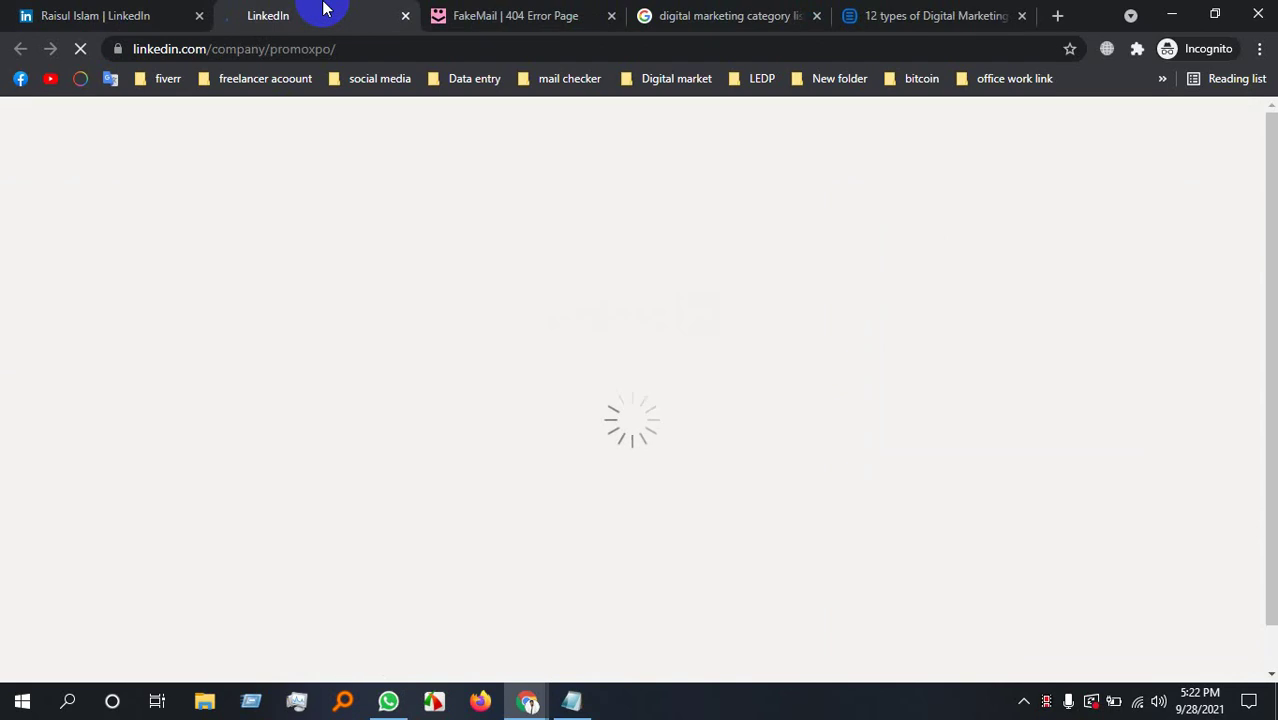
scroll(334, 257, down, 5)
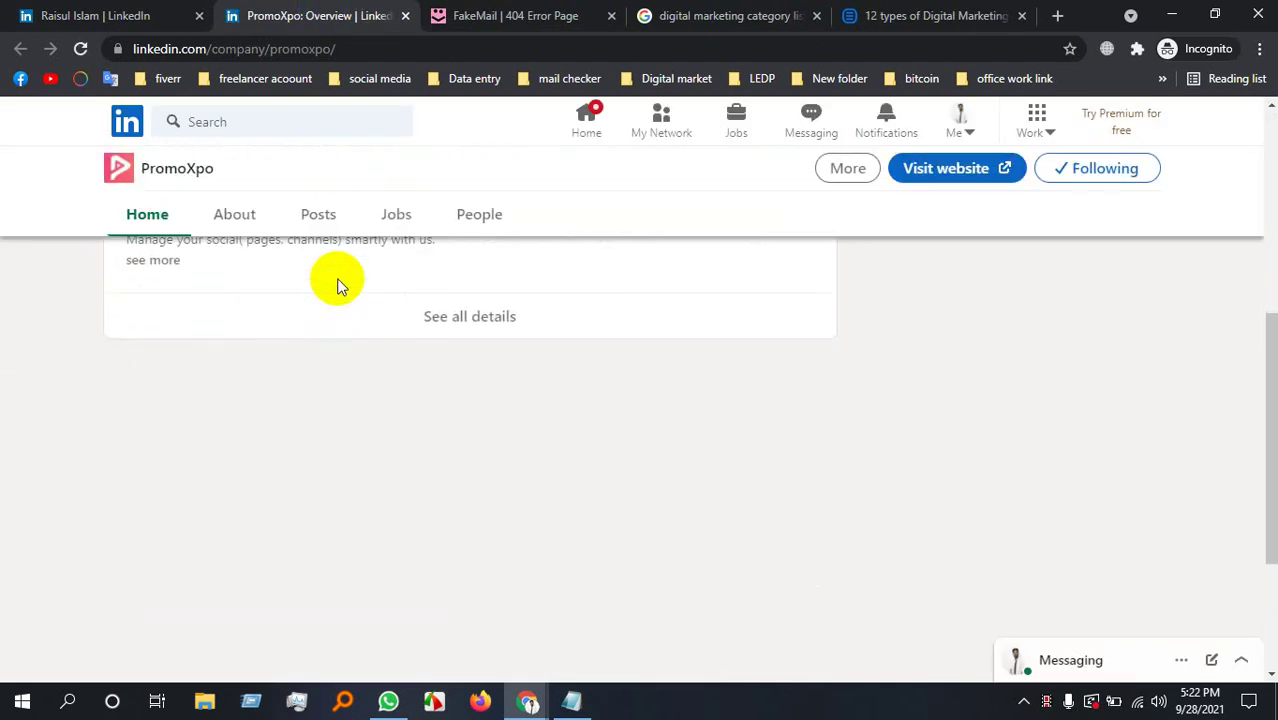
scroll(337, 280, up, 3)
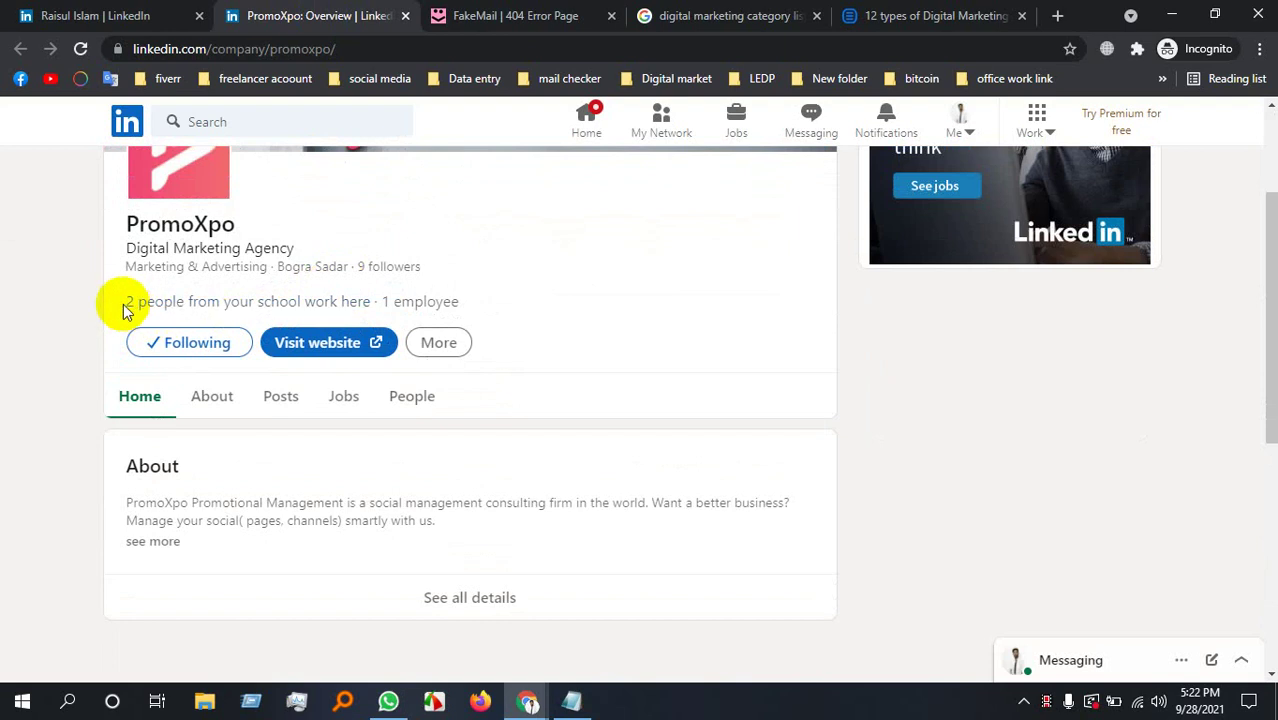
click(205, 408)
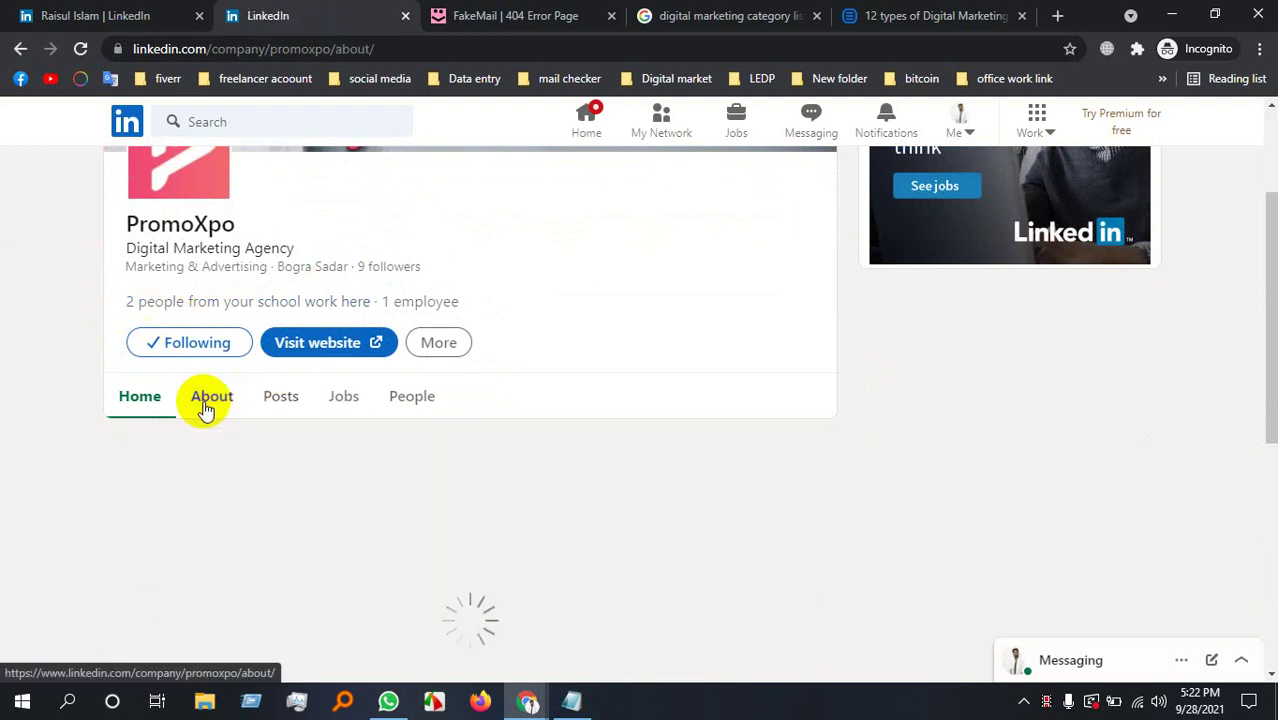
scroll(205, 405, down, 2)
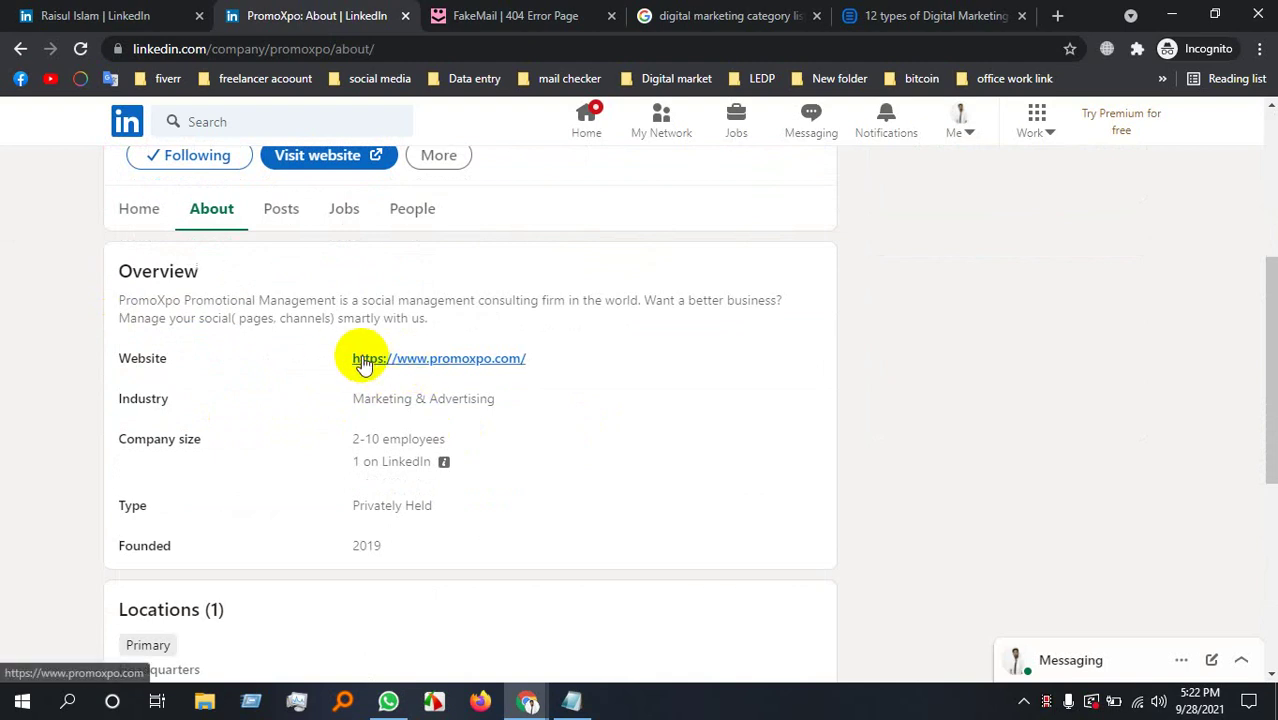
click(55, 15)
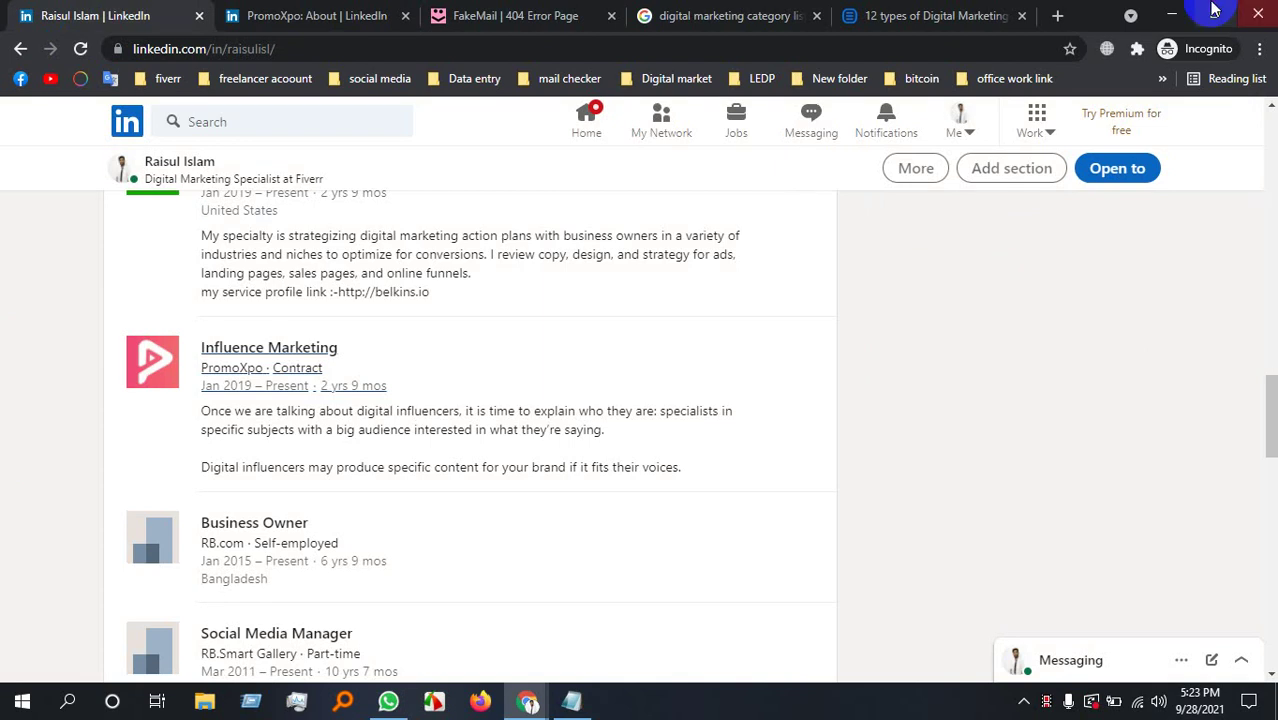
Switch to the other browser window with the RB.com page's admin view, look through the page, and open the account menu.
click(1172, 15)
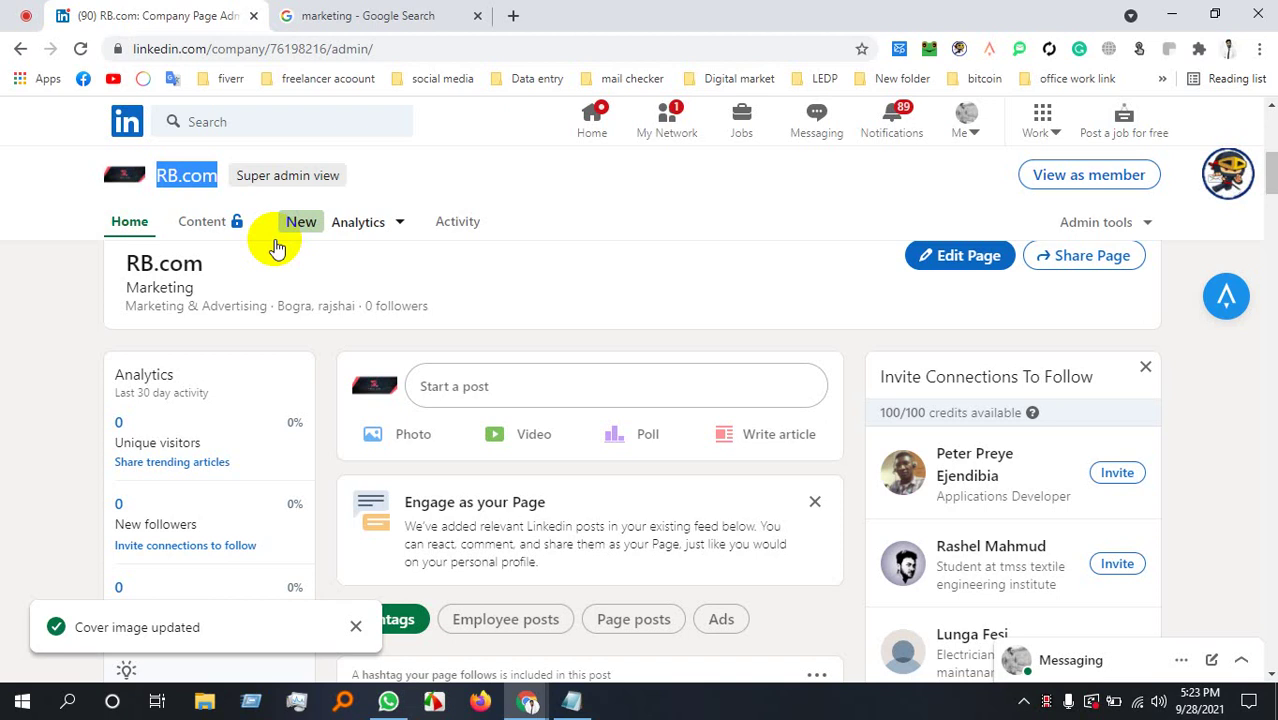
scroll(234, 391, down, 10)
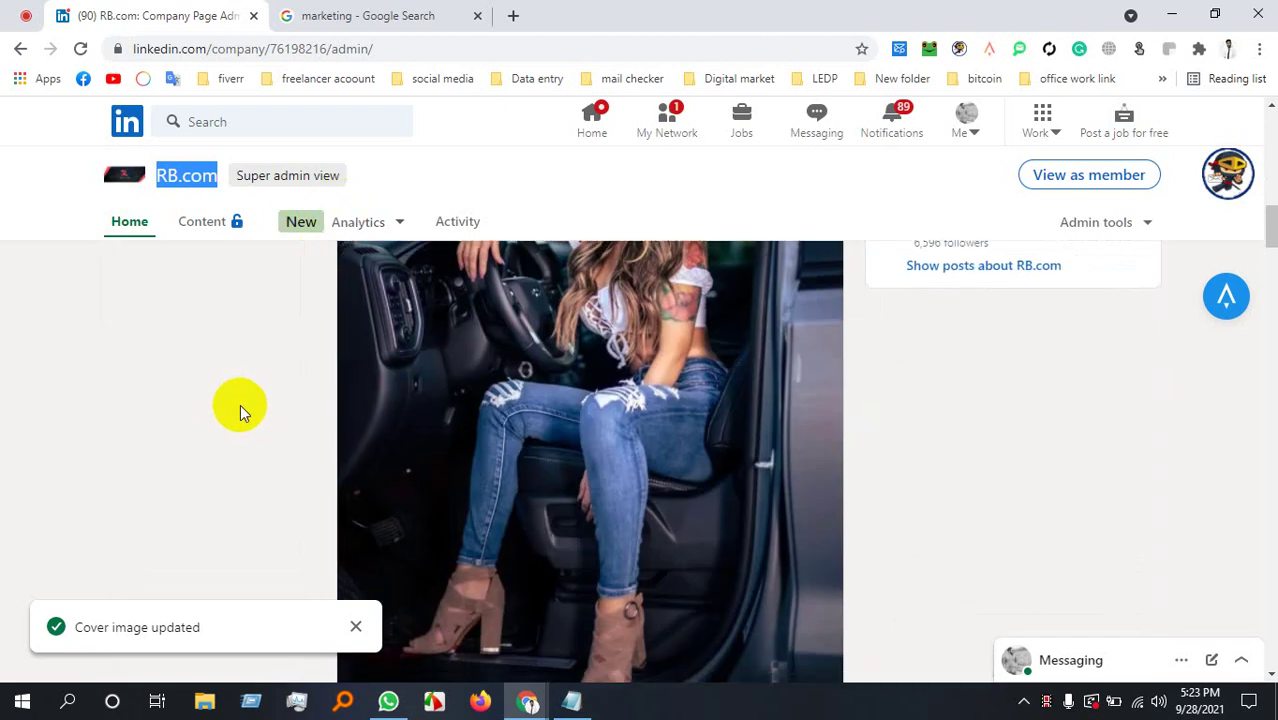
scroll(240, 404, up, 12)
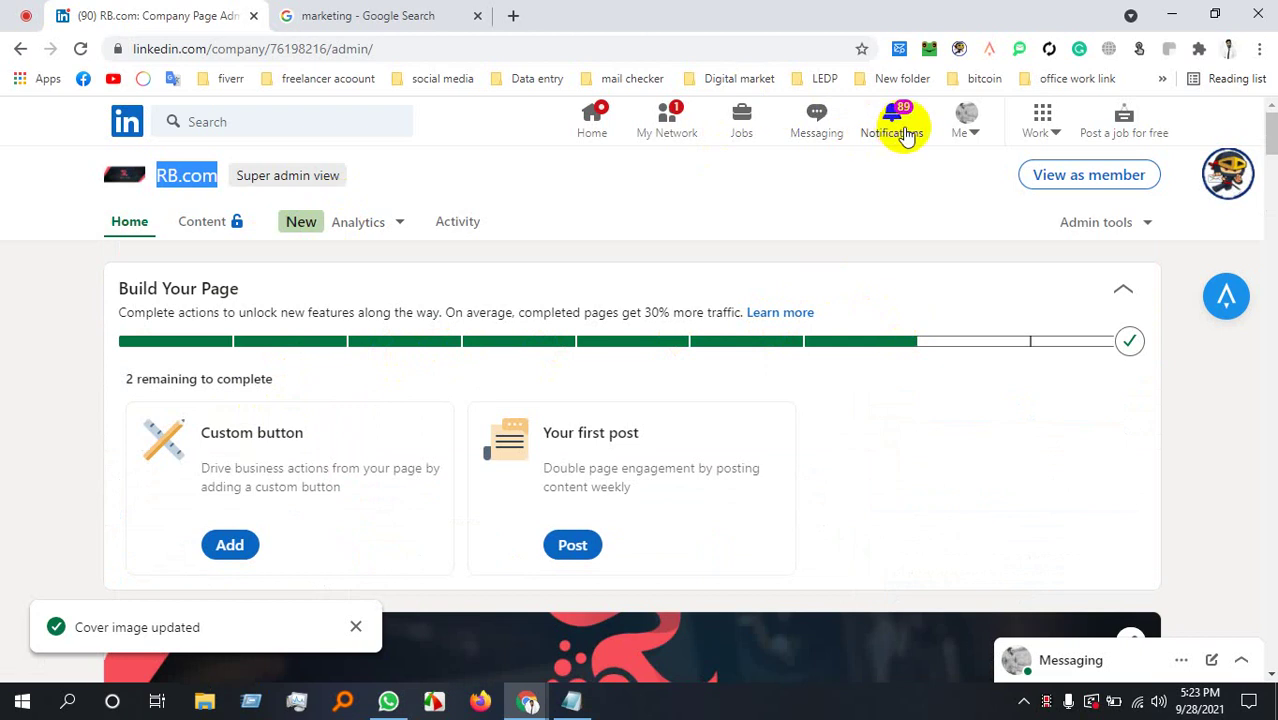
click(968, 125)
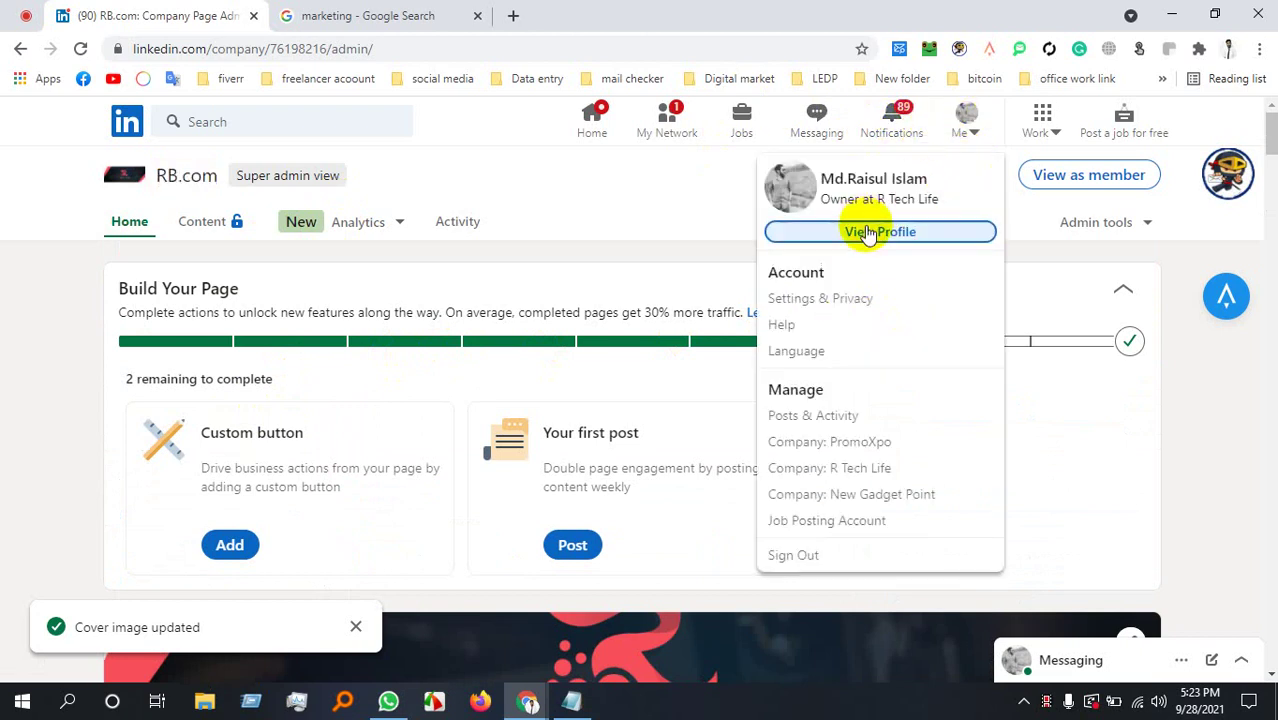